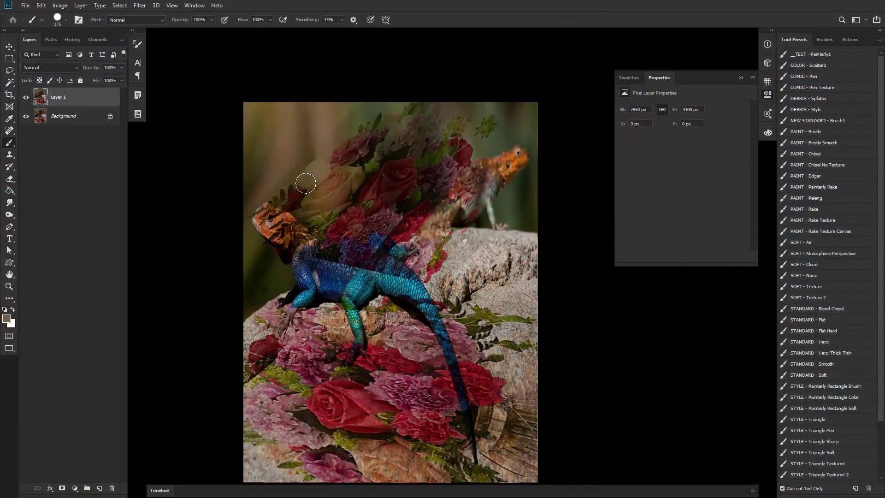
Paint sampled background brown over the flowers above and beside the front lizard's head, and show the canvas full screen.
{"action": "mouse_move", "coordinate": [306, 182]}
{"action": "left_mouse_down"}
{"action": "mouse_move", "coordinate": [282, 250]}
{"action": "mouse_move", "coordinate": [282, 225]}
{"action": "mouse_move", "coordinate": [262, 218]}
{"action": "mouse_move", "coordinate": [256, 248]}
{"action": "mouse_move", "coordinate": [258, 228]}
{"action": "left_mouse_up"}
{"action": "left_click", "coordinate": [285, 210], "text": "alt"}
{"action": "key", "text": "f"}
{"action": "key", "text": "f"}
Paint sampled turquoise and blue over the lizard's back and along its tail, with a dark stroke beneath the belly.
{"action": "left_click", "coordinate": [440, 236], "text": "alt"}
{"action": "mouse_move", "coordinate": [409, 221]}
{"action": "left_mouse_down"}
{"action": "mouse_move", "coordinate": [448, 225]}
{"action": "mouse_move", "coordinate": [463, 248]}
{"action": "left_mouse_up"}
{"action": "mouse_move", "coordinate": [459, 214]}
{"action": "left_mouse_down"}
{"action": "mouse_move", "coordinate": [394, 190]}
{"action": "mouse_move", "coordinate": [414, 211]}
{"action": "mouse_move", "coordinate": [439, 220]}
{"action": "mouse_move", "coordinate": [402, 190]}
{"action": "mouse_move", "coordinate": [404, 177]}
{"action": "mouse_move", "coordinate": [415, 203]}
{"action": "mouse_move", "coordinate": [405, 188]}
{"action": "mouse_move", "coordinate": [391, 212]}
{"action": "mouse_move", "coordinate": [379, 195]}
{"action": "mouse_move", "coordinate": [402, 233]}
{"action": "mouse_move", "coordinate": [385, 174]}
{"action": "left_mouse_up"}
{"action": "left_click", "coordinate": [400, 235], "text": "alt"}
{"action": "left_click", "coordinate": [393, 237], "text": "alt"}
{"action": "mouse_move", "coordinate": [382, 206]}
{"action": "left_mouse_down"}
{"action": "mouse_move", "coordinate": [375, 176]}
{"action": "mouse_move", "coordinate": [385, 225]}
{"action": "mouse_move", "coordinate": [411, 220]}
{"action": "mouse_move", "coordinate": [437, 232]}
{"action": "mouse_move", "coordinate": [415, 228]}
{"action": "mouse_move", "coordinate": [436, 244]}
{"action": "mouse_move", "coordinate": [413, 240]}
{"action": "mouse_move", "coordinate": [397, 206]}
{"action": "mouse_move", "coordinate": [421, 223]}
{"action": "mouse_move", "coordinate": [415, 242]}
{"action": "mouse_move", "coordinate": [427, 218]}
{"action": "mouse_move", "coordinate": [452, 225]}
{"action": "mouse_move", "coordinate": [469, 215]}
{"action": "mouse_move", "coordinate": [494, 246]}
{"action": "mouse_move", "coordinate": [442, 244]}
{"action": "mouse_move", "coordinate": [452, 236]}
{"action": "mouse_move", "coordinate": [496, 305]}
{"action": "mouse_move", "coordinate": [475, 247]}
{"action": "mouse_move", "coordinate": [516, 349]}
{"action": "mouse_move", "coordinate": [495, 313]}
{"action": "mouse_move", "coordinate": [500, 294]}
{"action": "mouse_move", "coordinate": [510, 378]}
{"action": "mouse_move", "coordinate": [519, 361]}
{"action": "mouse_move", "coordinate": [510, 433]}
{"action": "left_mouse_up"}
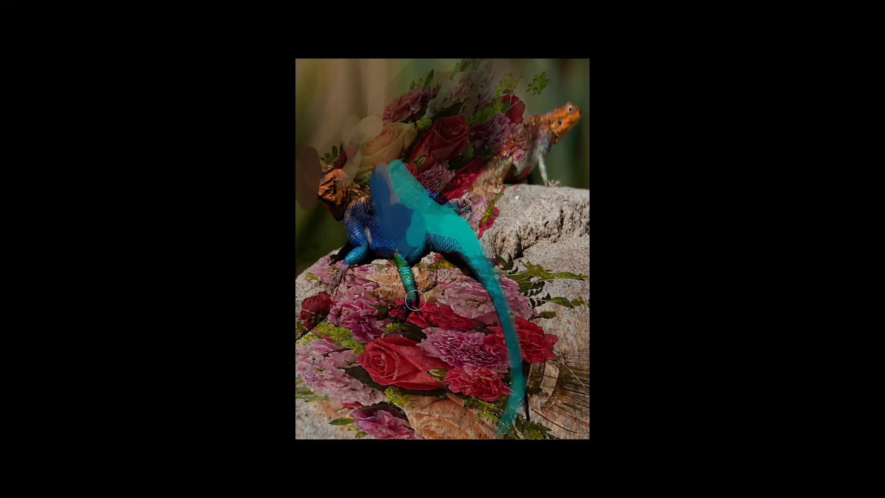
{"action": "mouse_move", "coordinate": [461, 275]}
{"action": "left_mouse_down"}
{"action": "mouse_move", "coordinate": [424, 265]}
{"action": "mouse_move", "coordinate": [449, 265]}
{"action": "left_mouse_up"}
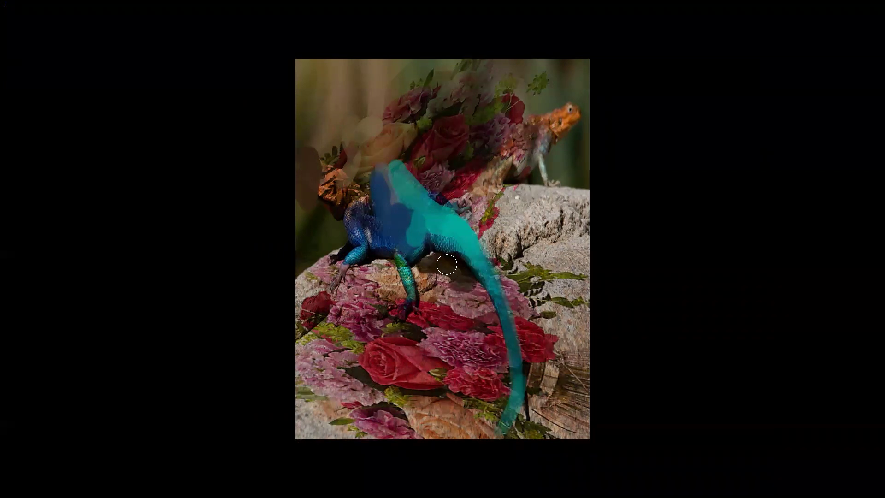
Paint a broad red diagonal shape across the left rock edge and dark patches below it and right of the tail.
{"action": "mouse_move", "coordinate": [431, 308]}
{"action": "left_mouse_down"}
{"action": "mouse_move", "coordinate": [385, 305]}
{"action": "mouse_move", "coordinate": [336, 252]}
{"action": "mouse_move", "coordinate": [352, 275]}
{"action": "mouse_move", "coordinate": [412, 315]}
{"action": "mouse_move", "coordinate": [351, 252]}
{"action": "mouse_move", "coordinate": [405, 300]}
{"action": "mouse_move", "coordinate": [340, 257]}
{"action": "mouse_move", "coordinate": [298, 247]}
{"action": "left_mouse_up"}
{"action": "mouse_move", "coordinate": [423, 335]}
{"action": "left_mouse_down"}
{"action": "mouse_move", "coordinate": [447, 351]}
{"action": "mouse_move", "coordinate": [431, 330]}
{"action": "left_mouse_up"}
{"action": "left_click_drag", "start_coordinate": [528, 296], "coordinate": [529, 340]}
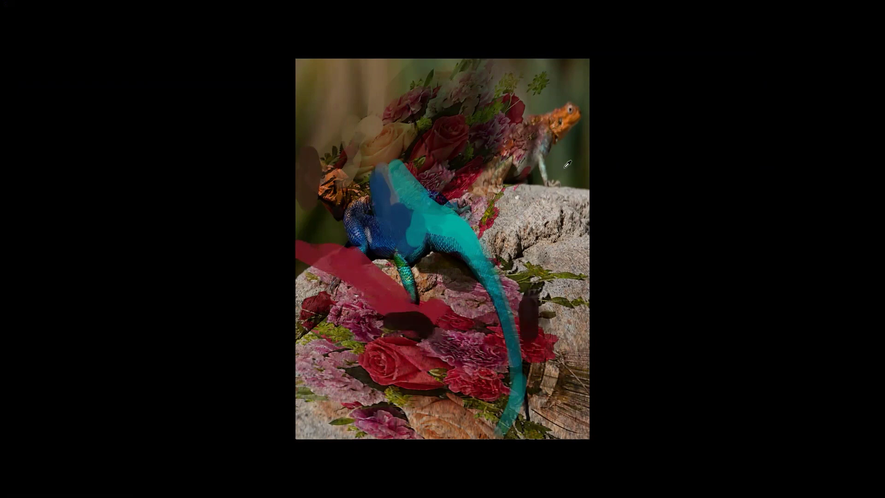
Cover the rear lizard and nearby rock with dark green and the upper background with olive, using a larger brush.
{"action": "mouse_move", "coordinate": [549, 217]}
{"action": "left_mouse_down"}
{"action": "mouse_move", "coordinate": [537, 189]}
{"action": "mouse_move", "coordinate": [529, 267]}
{"action": "mouse_move", "coordinate": [556, 104]}
{"action": "mouse_move", "coordinate": [579, 207]}
{"action": "mouse_move", "coordinate": [560, 257]}
{"action": "left_mouse_up"}
{"action": "mouse_move", "coordinate": [389, 126]}
{"action": "left_mouse_down"}
{"action": "mouse_move", "coordinate": [391, 87]}
{"action": "mouse_move", "coordinate": [414, 126]}
{"action": "mouse_move", "coordinate": [406, 51]}
{"action": "mouse_move", "coordinate": [428, 78]}
{"action": "mouse_move", "coordinate": [449, 75]}
{"action": "mouse_move", "coordinate": [479, 101]}
{"action": "left_mouse_up"}
{"action": "key", "text": "]"}
{"action": "key", "text": "]"}
{"action": "key", "text": "]"}
{"action": "key", "text": "]"}
{"action": "key", "text": "]"}
{"action": "key", "text": "]"}
{"action": "key", "text": "]"}
{"action": "key", "text": "]"}
{"action": "key", "text": "]"}
{"action": "key", "text": "]"}
{"action": "key", "text": "]"}
{"action": "key", "text": "]"}
{"action": "key", "text": "f"}
{"action": "key", "text": "f"}
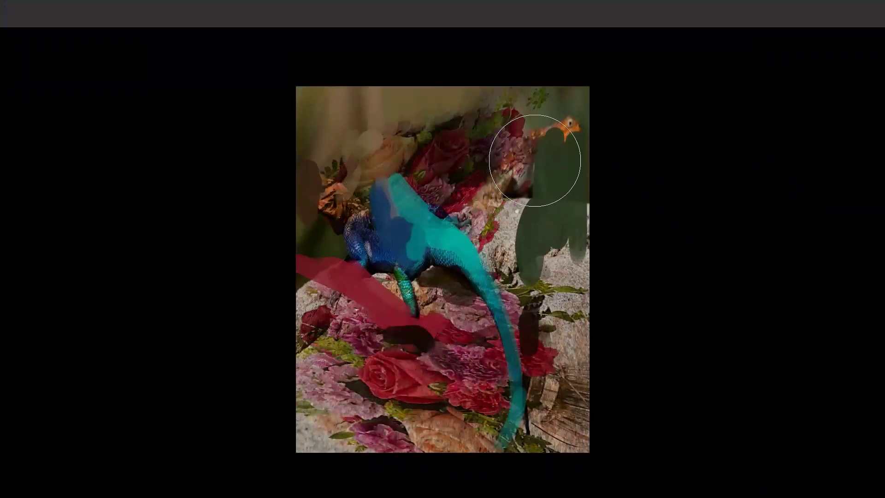
{"action": "left_click", "coordinate": [488, 117]}
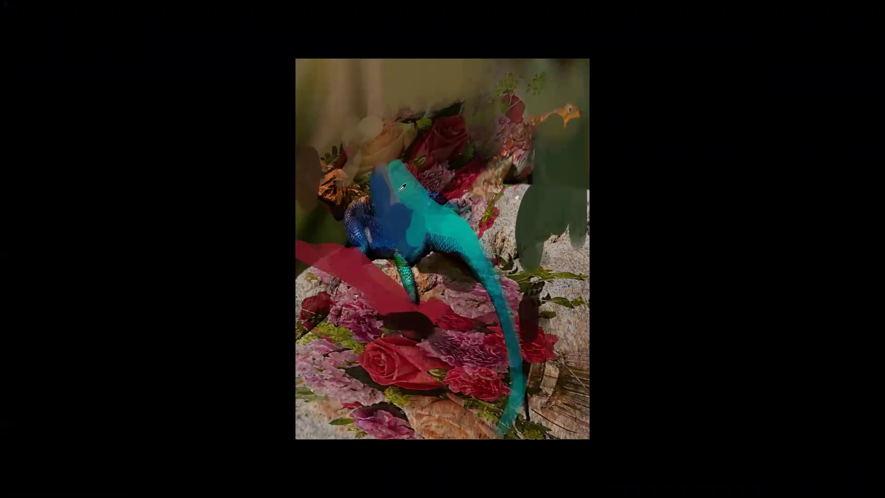
Paint a curved neck shape rising from the lizard's back in near-black and blue, using a smaller brush.
{"action": "key", "text": "bracketleft"}
{"action": "key", "text": "bracketleft"}
{"action": "key", "text": "bracketleft"}
{"action": "key", "text": "bracketleft"}
{"action": "key", "text": "bracketleft"}
{"action": "key", "text": "bracketleft"}
{"action": "key", "text": "bracketleft"}
{"action": "mouse_move", "coordinate": [368, 209]}
{"action": "left_mouse_down"}
{"action": "mouse_move", "coordinate": [341, 157]}
{"action": "mouse_move", "coordinate": [349, 105]}
{"action": "mouse_move", "coordinate": [368, 182]}
{"action": "mouse_move", "coordinate": [355, 86]}
{"action": "mouse_move", "coordinate": [373, 90]}
{"action": "mouse_move", "coordinate": [358, 119]}
{"action": "mouse_move", "coordinate": [391, 163]}
{"action": "mouse_move", "coordinate": [371, 160]}
{"action": "mouse_move", "coordinate": [357, 120]}
{"action": "left_mouse_up"}
{"action": "left_click", "coordinate": [391, 176], "text": "alt"}
{"action": "left_click", "coordinate": [386, 184], "text": "alt"}
{"action": "left_click_drag", "start_coordinate": [361, 89], "coordinate": [365, 112]}
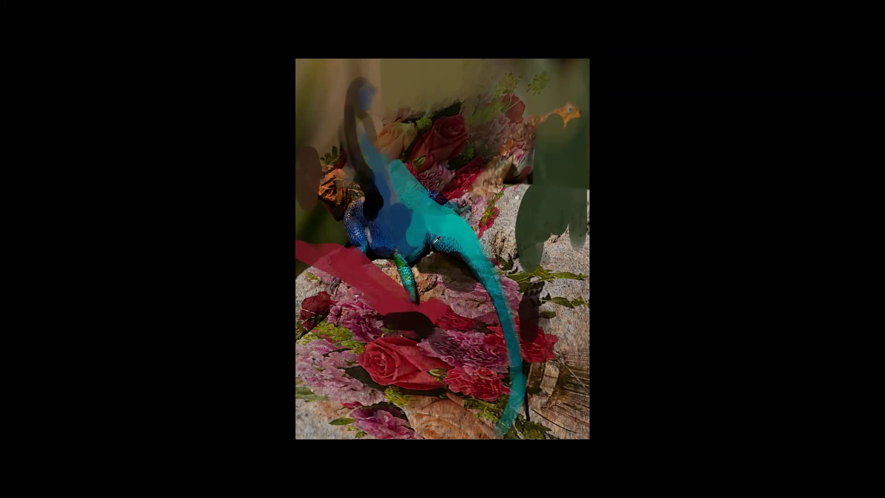
Add turquoise strokes on the back and hind leg and extend thin grey-green strokes down the front leg and beside the tail.
{"action": "mouse_move", "coordinate": [451, 254]}
{"action": "left_mouse_down"}
{"action": "mouse_move", "coordinate": [397, 212]}
{"action": "mouse_move", "coordinate": [429, 232]}
{"action": "mouse_move", "coordinate": [465, 201]}
{"action": "mouse_move", "coordinate": [416, 226]}
{"action": "left_mouse_up"}
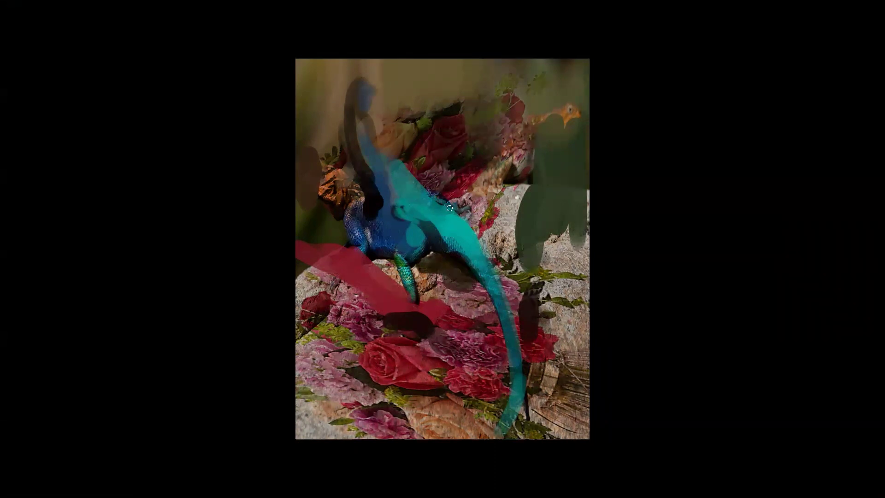
{"action": "key", "text": "]"}
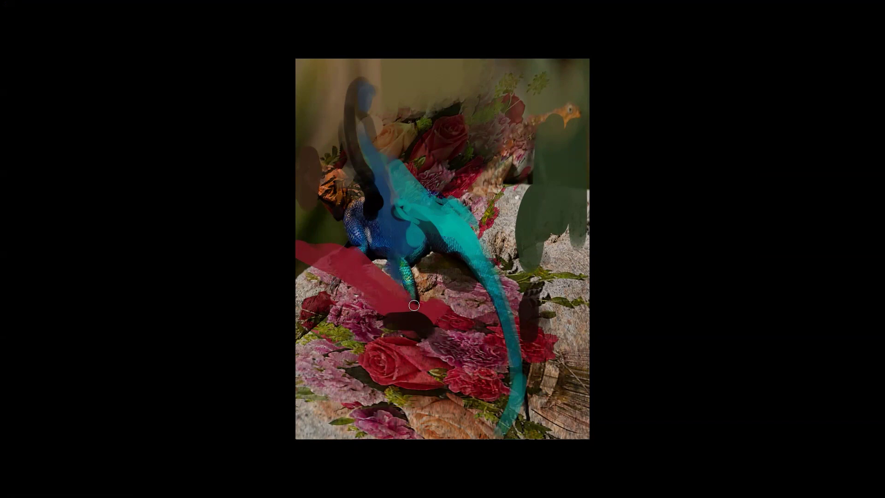
{"action": "left_click_drag", "start_coordinate": [415, 289], "coordinate": [435, 353]}
{"action": "left_click_drag", "start_coordinate": [521, 301], "coordinate": [531, 364]}
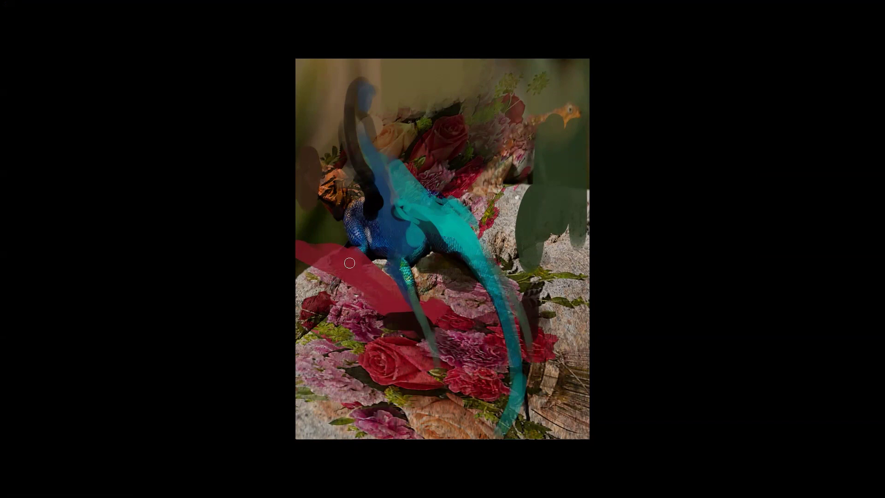
Extend the red shape on the left and paint dark strokes beneath it over the pink flowers.
{"action": "mouse_move", "coordinate": [288, 237]}
{"action": "left_mouse_down"}
{"action": "mouse_move", "coordinate": [357, 254]}
{"action": "mouse_move", "coordinate": [290, 222]}
{"action": "mouse_move", "coordinate": [295, 212]}
{"action": "mouse_move", "coordinate": [285, 221]}
{"action": "mouse_move", "coordinate": [371, 265]}
{"action": "left_mouse_up"}
{"action": "mouse_move", "coordinate": [305, 255]}
{"action": "left_mouse_down"}
{"action": "mouse_move", "coordinate": [365, 298]}
{"action": "mouse_move", "coordinate": [306, 288]}
{"action": "mouse_move", "coordinate": [284, 273]}
{"action": "left_mouse_up"}
{"action": "mouse_move", "coordinate": [328, 291]}
{"action": "left_mouse_down"}
{"action": "mouse_move", "coordinate": [368, 317]}
{"action": "mouse_move", "coordinate": [300, 281]}
{"action": "mouse_move", "coordinate": [346, 310]}
{"action": "mouse_move", "coordinate": [279, 340]}
{"action": "mouse_move", "coordinate": [336, 373]}
{"action": "left_mouse_up"}
{"action": "left_click", "coordinate": [377, 279], "text": "alt"}
Paint a red shape over the rock behind the tail, mirror the canvas view, and add a dark patch below the body.
{"action": "mouse_move", "coordinate": [510, 272]}
{"action": "left_mouse_down"}
{"action": "mouse_move", "coordinate": [520, 287]}
{"action": "mouse_move", "coordinate": [561, 203]}
{"action": "left_mouse_up"}
{"action": "mouse_move", "coordinate": [533, 283]}
{"action": "left_mouse_down"}
{"action": "mouse_move", "coordinate": [533, 241]}
{"action": "mouse_move", "coordinate": [550, 200]}
{"action": "left_mouse_up"}
{"action": "left_click_drag", "start_coordinate": [505, 250], "coordinate": [510, 262]}
{"action": "key", "text": "ctrl+shift+h"}
{"action": "mouse_move", "coordinate": [415, 322]}
{"action": "left_mouse_down"}
{"action": "mouse_move", "coordinate": [418, 293]}
{"action": "mouse_move", "coordinate": [402, 299]}
{"action": "mouse_move", "coordinate": [435, 309]}
{"action": "left_mouse_up"}
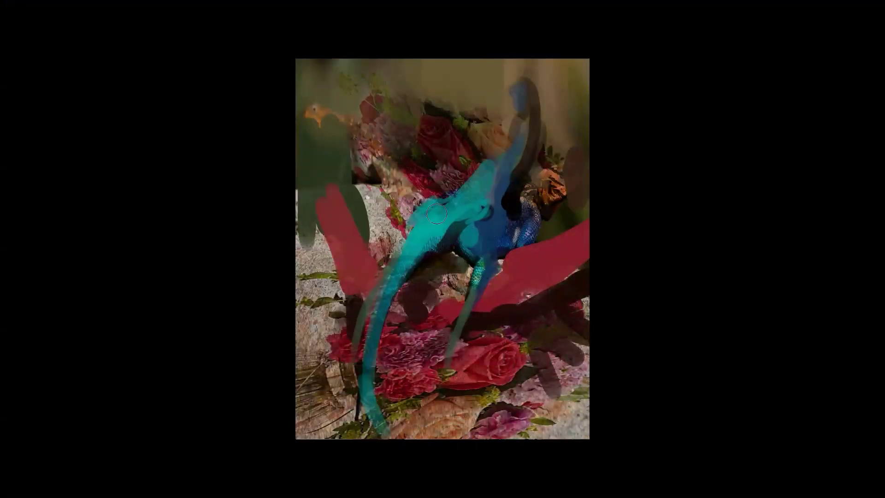
Extend the neck to the canvas's upper edge with turquoise, mirror the view back, and layer blue over it.
{"action": "left_click_drag", "start_coordinate": [436, 213], "coordinate": [471, 178]}
{"action": "mouse_move", "coordinate": [474, 82]}
{"action": "left_mouse_down"}
{"action": "mouse_move", "coordinate": [466, 46]}
{"action": "mouse_move", "coordinate": [495, 85]}
{"action": "mouse_move", "coordinate": [506, 69]}
{"action": "mouse_move", "coordinate": [493, 52]}
{"action": "mouse_move", "coordinate": [521, 96]}
{"action": "mouse_move", "coordinate": [494, 72]}
{"action": "mouse_move", "coordinate": [532, 97]}
{"action": "mouse_move", "coordinate": [509, 60]}
{"action": "mouse_move", "coordinate": [517, 79]}
{"action": "left_mouse_up"}
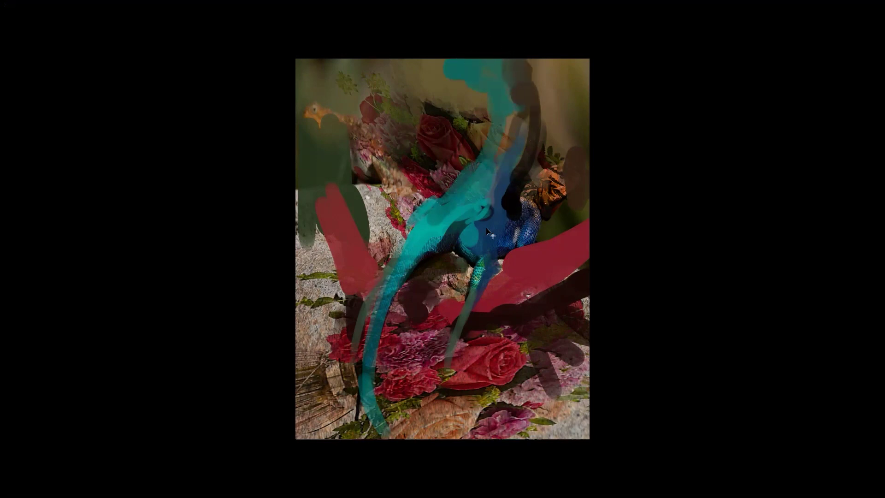
{"action": "key", "text": "m"}
{"action": "left_click_drag", "start_coordinate": [376, 180], "coordinate": [372, 174]}
{"action": "mouse_move", "coordinate": [371, 93]}
{"action": "left_mouse_down"}
{"action": "mouse_move", "coordinate": [391, 52]}
{"action": "mouse_move", "coordinate": [385, 86]}
{"action": "mouse_move", "coordinate": [422, 71]}
{"action": "mouse_move", "coordinate": [383, 110]}
{"action": "mouse_move", "coordinate": [387, 148]}
{"action": "mouse_move", "coordinate": [401, 173]}
{"action": "mouse_move", "coordinate": [449, 198]}
{"action": "mouse_move", "coordinate": [436, 216]}
{"action": "mouse_move", "coordinate": [440, 200]}
{"action": "mouse_move", "coordinate": [425, 209]}
{"action": "mouse_move", "coordinate": [413, 197]}
{"action": "mouse_move", "coordinate": [459, 227]}
{"action": "mouse_move", "coordinate": [392, 146]}
{"action": "left_mouse_up"}
Build up the haunch and hind leg with smaller dark and turquoise strokes, checking the form in a mirrored view.
{"action": "key", "text": "bracketleft"}
{"action": "key", "text": "bracketleft"}
{"action": "key", "text": "bracketleft"}
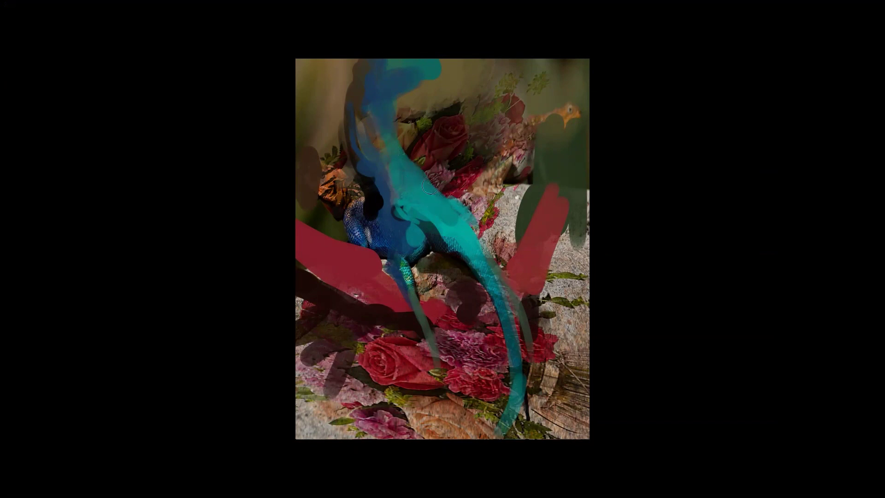
{"action": "left_click", "coordinate": [439, 241], "text": "alt"}
{"action": "left_click_drag", "start_coordinate": [453, 246], "coordinate": [490, 291]}
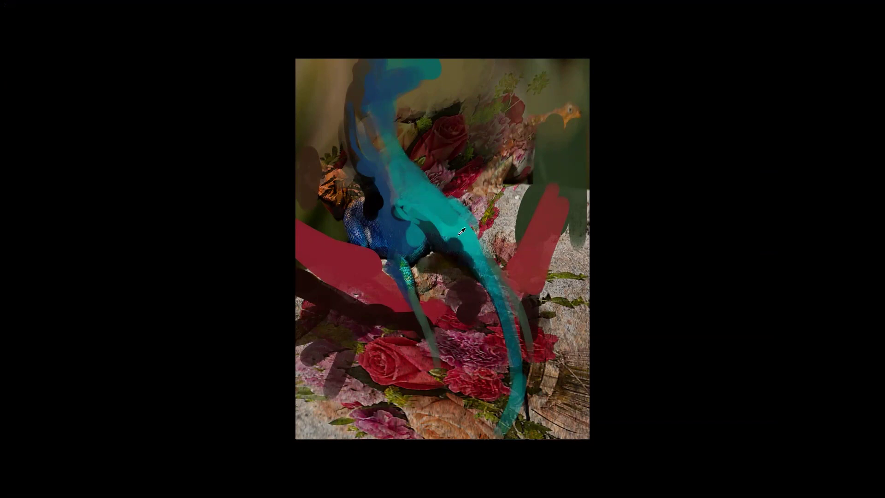
{"action": "mouse_move", "coordinate": [456, 245]}
{"action": "left_mouse_down"}
{"action": "mouse_move", "coordinate": [414, 244]}
{"action": "mouse_move", "coordinate": [488, 265]}
{"action": "left_mouse_up"}
{"action": "mouse_move", "coordinate": [411, 243]}
{"action": "left_mouse_down"}
{"action": "mouse_move", "coordinate": [387, 207]}
{"action": "mouse_move", "coordinate": [406, 247]}
{"action": "mouse_move", "coordinate": [460, 267]}
{"action": "mouse_move", "coordinate": [449, 275]}
{"action": "mouse_move", "coordinate": [406, 247]}
{"action": "mouse_move", "coordinate": [489, 309]}
{"action": "left_mouse_up"}
{"action": "key", "text": "m"}
{"action": "mouse_move", "coordinate": [445, 282]}
{"action": "left_mouse_down"}
{"action": "mouse_move", "coordinate": [425, 285]}
{"action": "mouse_move", "coordinate": [448, 283]}
{"action": "mouse_move", "coordinate": [399, 335]}
{"action": "mouse_move", "coordinate": [407, 348]}
{"action": "mouse_move", "coordinate": [421, 296]}
{"action": "mouse_move", "coordinate": [406, 311]}
{"action": "mouse_move", "coordinate": [420, 310]}
{"action": "mouse_move", "coordinate": [396, 331]}
{"action": "left_mouse_up"}
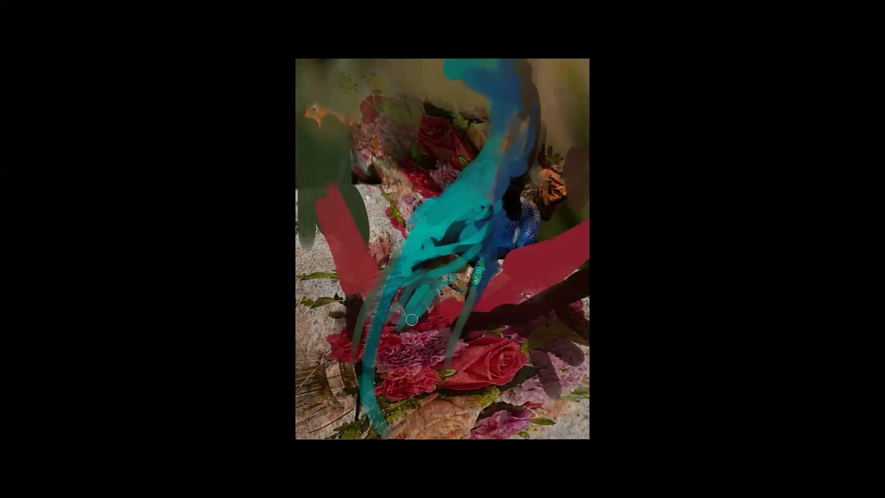
Shade both red shapes with sampled dark red and brown strokes along their edges and undersides.
{"action": "left_click", "coordinate": [353, 305], "text": "alt"}
{"action": "left_click_drag", "start_coordinate": [352, 299], "coordinate": [321, 202]}
{"action": "left_click_drag", "start_coordinate": [337, 258], "coordinate": [351, 298]}
{"action": "mouse_move", "coordinate": [492, 309]}
{"action": "left_mouse_down"}
{"action": "mouse_move", "coordinate": [611, 238]}
{"action": "mouse_move", "coordinate": [509, 304]}
{"action": "mouse_move", "coordinate": [541, 293]}
{"action": "mouse_move", "coordinate": [589, 247]}
{"action": "mouse_move", "coordinate": [519, 295]}
{"action": "mouse_move", "coordinate": [590, 240]}
{"action": "left_mouse_up"}
{"action": "left_click", "coordinate": [521, 281], "text": "alt"}
{"action": "left_click_drag", "start_coordinate": [538, 272], "coordinate": [516, 295]}
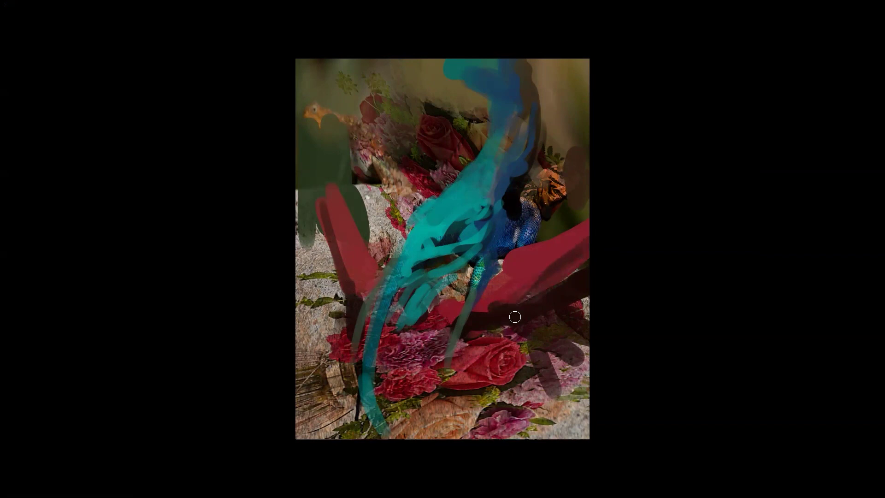
Paint red strokes over the rose and below both red shapes, blending them into the flowers with darker red.
{"action": "mouse_move", "coordinate": [480, 326]}
{"action": "left_mouse_down"}
{"action": "mouse_move", "coordinate": [457, 346]}
{"action": "mouse_move", "coordinate": [457, 354]}
{"action": "mouse_move", "coordinate": [479, 347]}
{"action": "mouse_move", "coordinate": [461, 367]}
{"action": "left_mouse_up"}
{"action": "left_click", "coordinate": [475, 349], "text": "alt"}
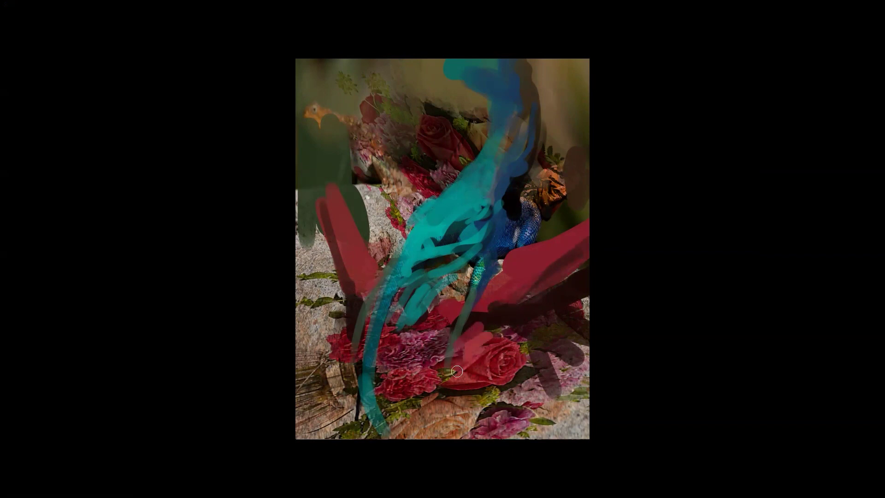
{"action": "left_click", "coordinate": [363, 280], "text": "alt"}
{"action": "left_click_drag", "start_coordinate": [362, 280], "coordinate": [351, 325]}
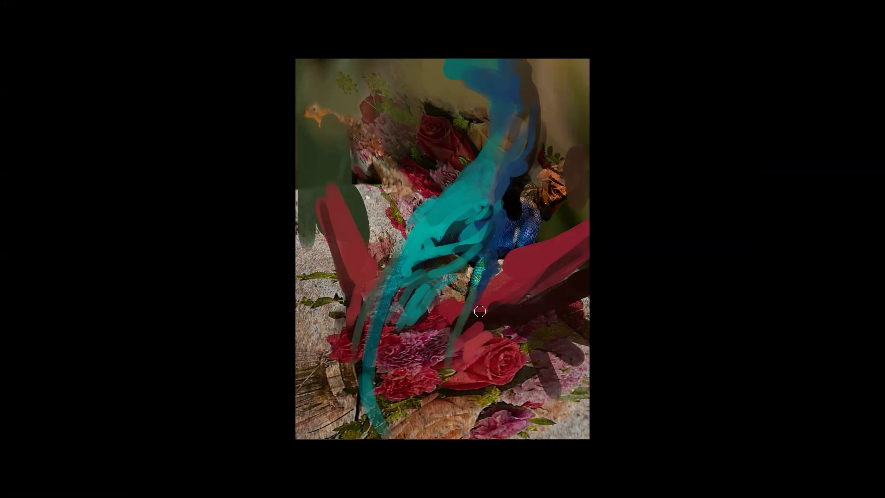
{"action": "left_click_drag", "start_coordinate": [493, 294], "coordinate": [458, 351]}
{"action": "left_click", "coordinate": [495, 309], "text": "alt"}
{"action": "left_click_drag", "start_coordinate": [494, 309], "coordinate": [466, 345]}
{"action": "left_click_drag", "start_coordinate": [518, 296], "coordinate": [535, 269]}
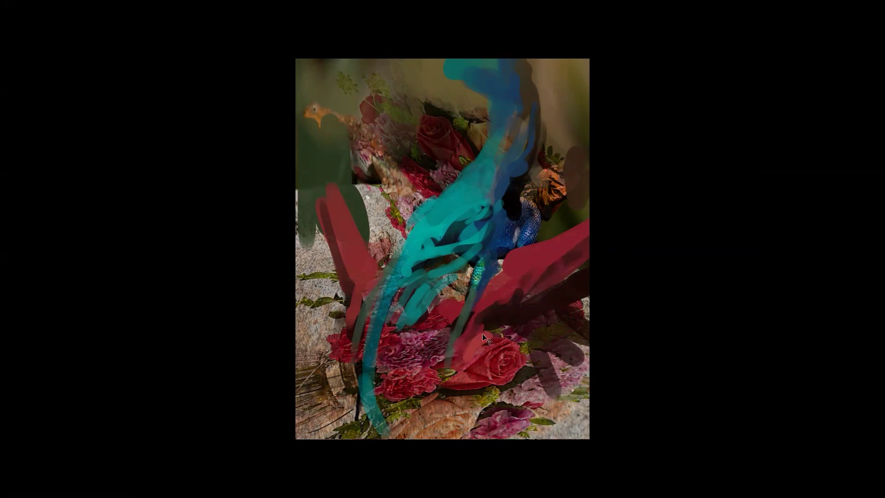
Mirror the view back, then paint off-white feather strokes in the upper-left corner and along the neck, plus teal on the shoulder.
{"action": "key", "text": "m"}
{"action": "mouse_move", "coordinate": [353, 224]}
{"action": "left_mouse_down"}
{"action": "mouse_move", "coordinate": [343, 205]}
{"action": "mouse_move", "coordinate": [286, 176]}
{"action": "mouse_move", "coordinate": [348, 195]}
{"action": "mouse_move", "coordinate": [300, 137]}
{"action": "left_mouse_up"}
{"action": "mouse_move", "coordinate": [335, 192]}
{"action": "left_mouse_down"}
{"action": "mouse_move", "coordinate": [302, 152]}
{"action": "mouse_move", "coordinate": [281, 76]}
{"action": "mouse_move", "coordinate": [304, 70]}
{"action": "mouse_move", "coordinate": [335, 152]}
{"action": "left_mouse_up"}
{"action": "mouse_move", "coordinate": [432, 171]}
{"action": "left_mouse_down"}
{"action": "mouse_move", "coordinate": [406, 95]}
{"action": "mouse_move", "coordinate": [410, 125]}
{"action": "mouse_move", "coordinate": [408, 82]}
{"action": "mouse_move", "coordinate": [418, 152]}
{"action": "mouse_move", "coordinate": [458, 207]}
{"action": "left_mouse_up"}
{"action": "mouse_move", "coordinate": [346, 186]}
{"action": "left_mouse_down"}
{"action": "mouse_move", "coordinate": [349, 213]}
{"action": "mouse_move", "coordinate": [381, 209]}
{"action": "mouse_move", "coordinate": [360, 202]}
{"action": "mouse_move", "coordinate": [344, 212]}
{"action": "mouse_move", "coordinate": [353, 219]}
{"action": "mouse_move", "coordinate": [366, 207]}
{"action": "mouse_move", "coordinate": [343, 213]}
{"action": "mouse_move", "coordinate": [365, 218]}
{"action": "mouse_move", "coordinate": [357, 233]}
{"action": "mouse_move", "coordinate": [370, 228]}
{"action": "mouse_move", "coordinate": [302, 198]}
{"action": "mouse_move", "coordinate": [373, 236]}
{"action": "left_mouse_up"}
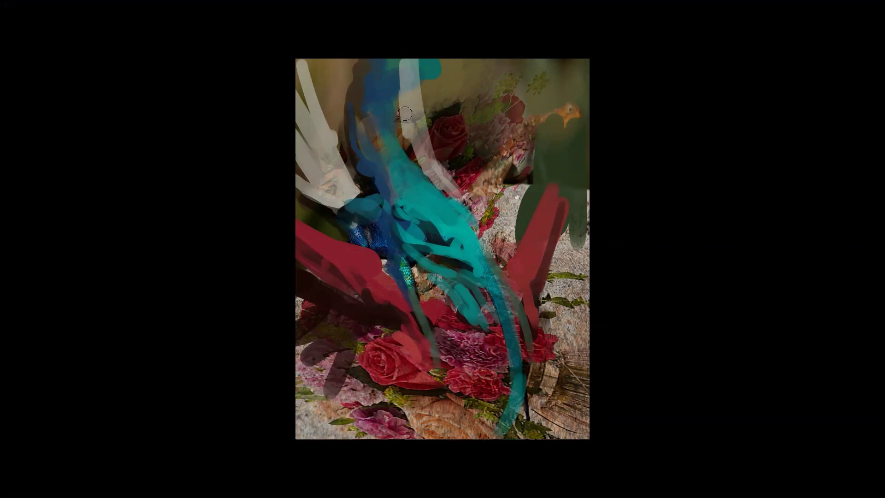
Layer pale blue-grey strokes over the light band beside the neck and the white feathers, using the mirrored view.
{"action": "left_click", "coordinate": [389, 87], "text": "alt"}
{"action": "mouse_move", "coordinate": [391, 82]}
{"action": "left_mouse_down"}
{"action": "mouse_move", "coordinate": [396, 62]}
{"action": "mouse_move", "coordinate": [407, 124]}
{"action": "left_mouse_up"}
{"action": "left_click", "coordinate": [411, 85], "text": "alt"}
{"action": "key", "text": "m"}
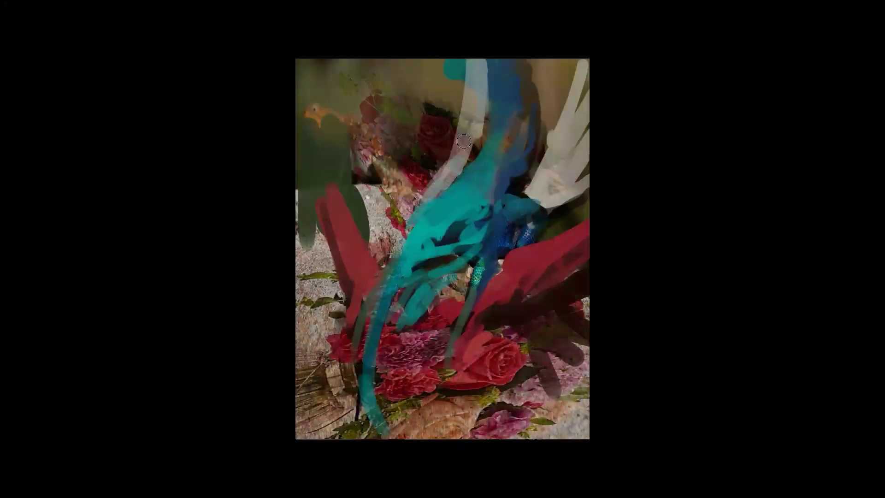
{"action": "left_click_drag", "start_coordinate": [477, 131], "coordinate": [474, 156]}
{"action": "left_click_drag", "start_coordinate": [546, 157], "coordinate": [546, 150]}
{"action": "mouse_move", "coordinate": [554, 115]}
{"action": "left_mouse_down"}
{"action": "mouse_move", "coordinate": [562, 65]}
{"action": "mouse_move", "coordinate": [538, 184]}
{"action": "mouse_move", "coordinate": [519, 189]}
{"action": "left_mouse_up"}
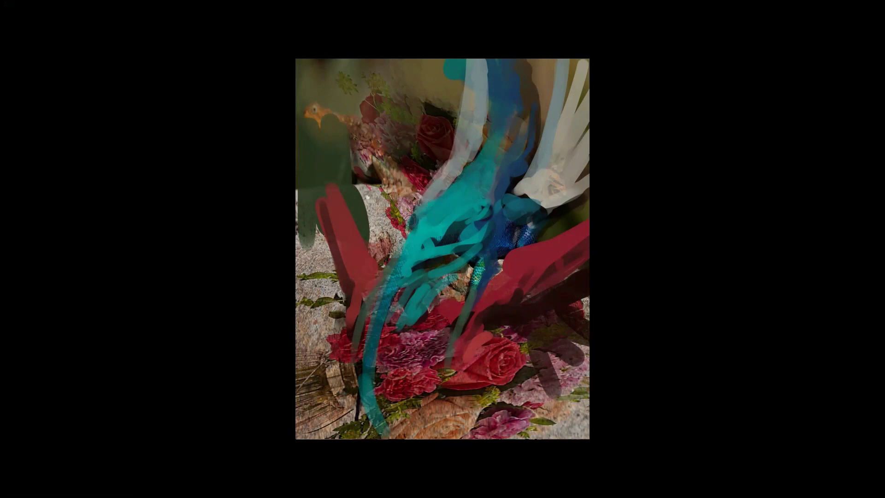
{"action": "key", "text": "m"}
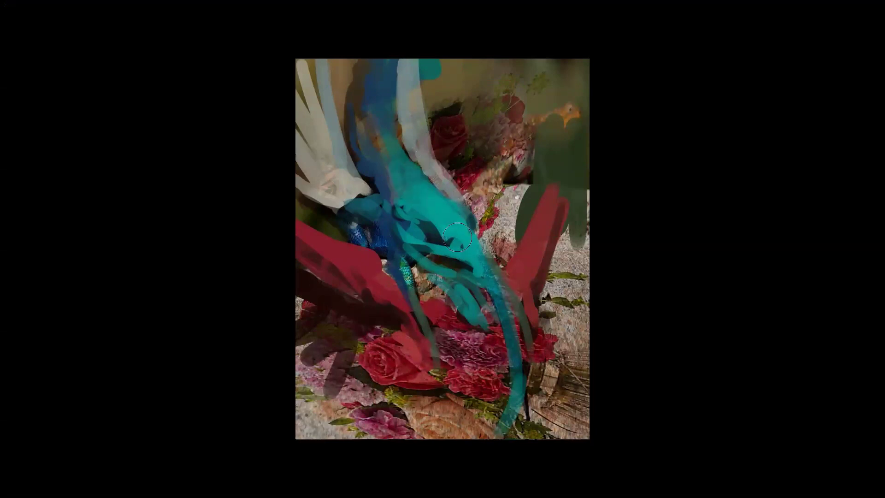
Adjust the brush size and paint turquoise over the upper tail.
{"action": "key", "text": "bracketleft"}
{"action": "key", "text": "bracketleft"}
{"action": "key", "text": "bracketleft"}
{"action": "key", "text": "bracketleft"}
{"action": "key", "text": "bracketleft"}
{"action": "key", "text": "bracketright"}
{"action": "key", "text": "bracketright"}
{"action": "key", "text": "bracketright"}
{"action": "left_click_drag", "start_coordinate": [489, 265], "coordinate": [506, 302]}
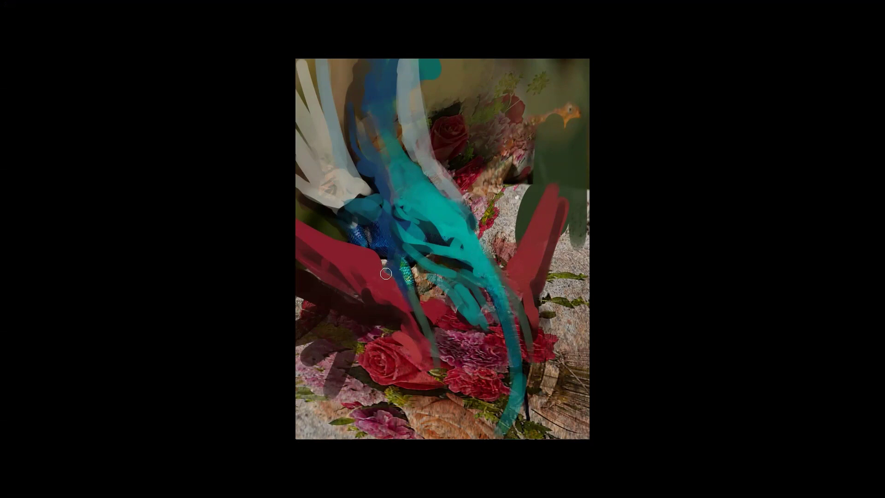
Darken the left red shape's edge, give the right one a pointed tip, and run a red stroke down to the lower canvas edge.
{"action": "left_click_drag", "start_coordinate": [359, 249], "coordinate": [397, 285]}
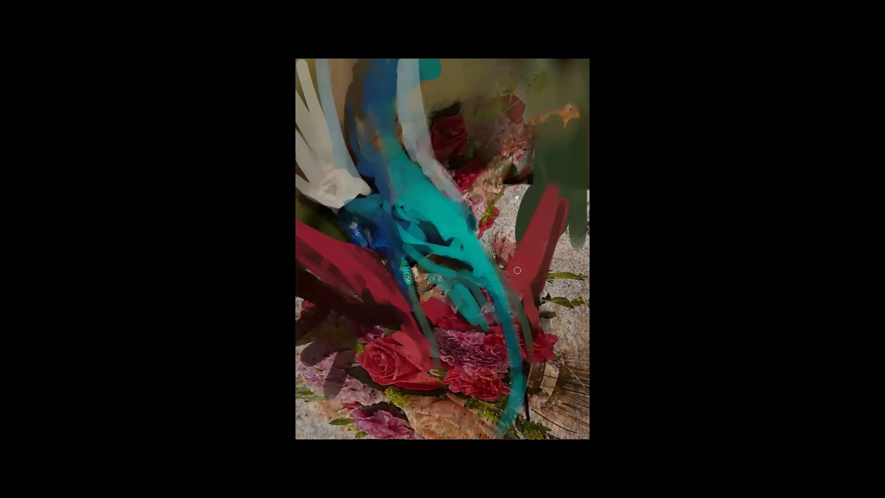
{"action": "mouse_move", "coordinate": [500, 263]}
{"action": "left_mouse_down"}
{"action": "mouse_move", "coordinate": [534, 220]}
{"action": "mouse_move", "coordinate": [556, 167]}
{"action": "mouse_move", "coordinate": [553, 185]}
{"action": "mouse_move", "coordinate": [564, 138]}
{"action": "left_mouse_up"}
{"action": "mouse_move", "coordinate": [429, 316]}
{"action": "left_mouse_down"}
{"action": "mouse_move", "coordinate": [431, 309]}
{"action": "mouse_move", "coordinate": [464, 359]}
{"action": "mouse_move", "coordinate": [454, 323]}
{"action": "left_mouse_up"}
{"action": "left_click", "coordinate": [457, 265], "text": "alt"}
{"action": "mouse_move", "coordinate": [422, 276]}
{"action": "left_mouse_down"}
{"action": "mouse_move", "coordinate": [441, 307]}
{"action": "mouse_move", "coordinate": [412, 269]}
{"action": "mouse_move", "coordinate": [426, 280]}
{"action": "left_mouse_up"}
{"action": "mouse_move", "coordinate": [433, 317]}
{"action": "left_mouse_down"}
{"action": "mouse_move", "coordinate": [389, 331]}
{"action": "mouse_move", "coordinate": [399, 322]}
{"action": "mouse_move", "coordinate": [396, 299]}
{"action": "mouse_move", "coordinate": [380, 300]}
{"action": "mouse_move", "coordinate": [410, 328]}
{"action": "mouse_move", "coordinate": [442, 406]}
{"action": "mouse_move", "coordinate": [477, 388]}
{"action": "mouse_move", "coordinate": [433, 394]}
{"action": "mouse_move", "coordinate": [419, 369]}
{"action": "mouse_move", "coordinate": [448, 441]}
{"action": "mouse_move", "coordinate": [431, 388]}
{"action": "mouse_move", "coordinate": [437, 439]}
{"action": "left_mouse_up"}
{"action": "left_click", "coordinate": [394, 300], "text": "alt"}
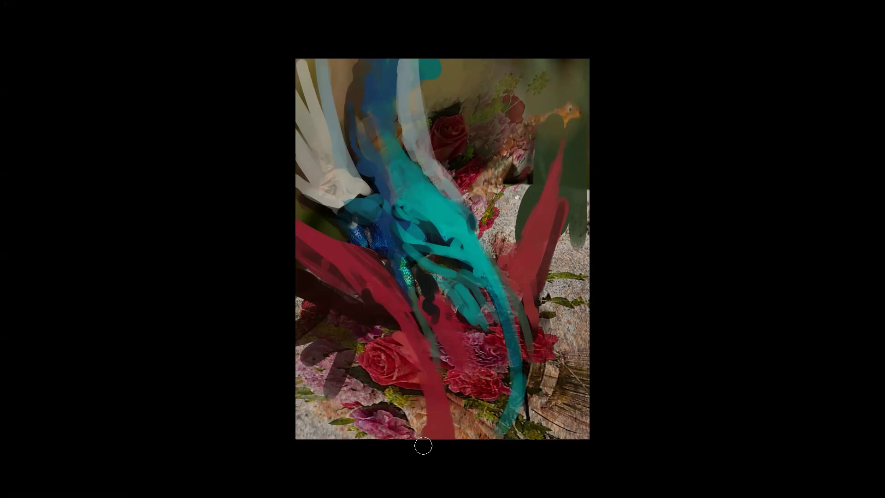
Paint a blue stroke along the underside of the white feathers and blend turquoise and blue into the neck.
{"action": "left_click_drag", "start_coordinate": [350, 229], "coordinate": [337, 219]}
{"action": "left_click_drag", "start_coordinate": [289, 183], "coordinate": [359, 220]}
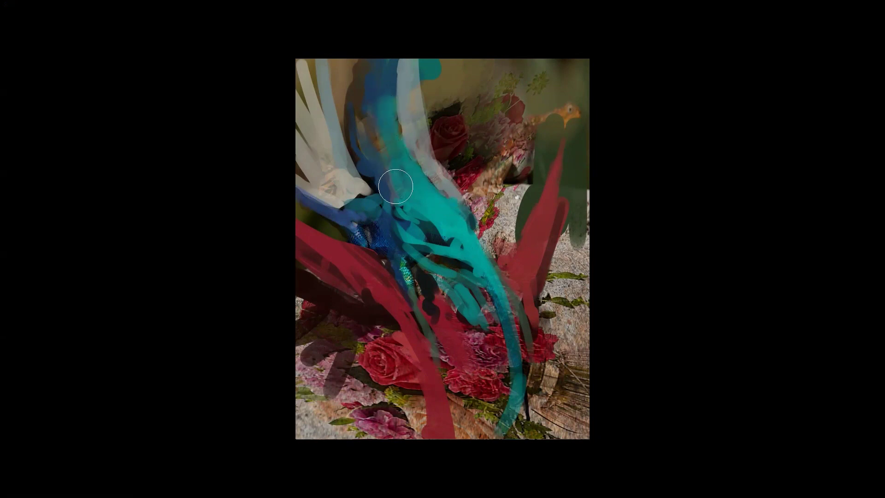
{"action": "left_click", "coordinate": [385, 81], "text": "alt"}
{"action": "mouse_move", "coordinate": [378, 123]}
{"action": "left_mouse_down"}
{"action": "mouse_move", "coordinate": [375, 93]}
{"action": "mouse_move", "coordinate": [389, 134]}
{"action": "mouse_move", "coordinate": [369, 138]}
{"action": "mouse_move", "coordinate": [367, 110]}
{"action": "mouse_move", "coordinate": [385, 181]}
{"action": "mouse_move", "coordinate": [362, 157]}
{"action": "left_mouse_up"}
Refine the shoulder and torso with small blue and turquoise strokes, mirroring the canvas view to check them.
{"action": "key", "text": "bracketleft"}
{"action": "key", "text": "bracketleft"}
{"action": "key", "text": "bracketleft"}
{"action": "key", "text": "bracketleft"}
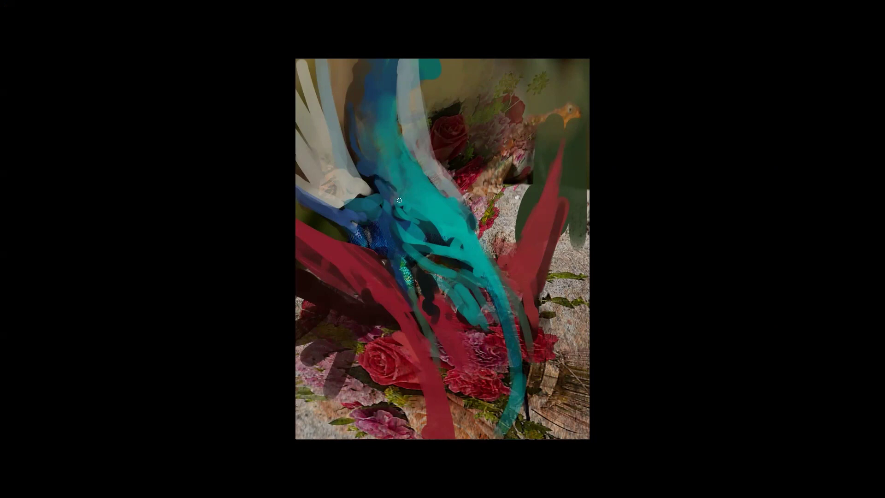
{"action": "left_click_drag", "start_coordinate": [392, 193], "coordinate": [418, 210]}
{"action": "key", "text": "m"}
{"action": "left_click", "coordinate": [442, 209], "text": "alt"}
{"action": "mouse_move", "coordinate": [450, 195]}
{"action": "left_mouse_down"}
{"action": "mouse_move", "coordinate": [437, 206]}
{"action": "mouse_move", "coordinate": [459, 180]}
{"action": "left_mouse_up"}
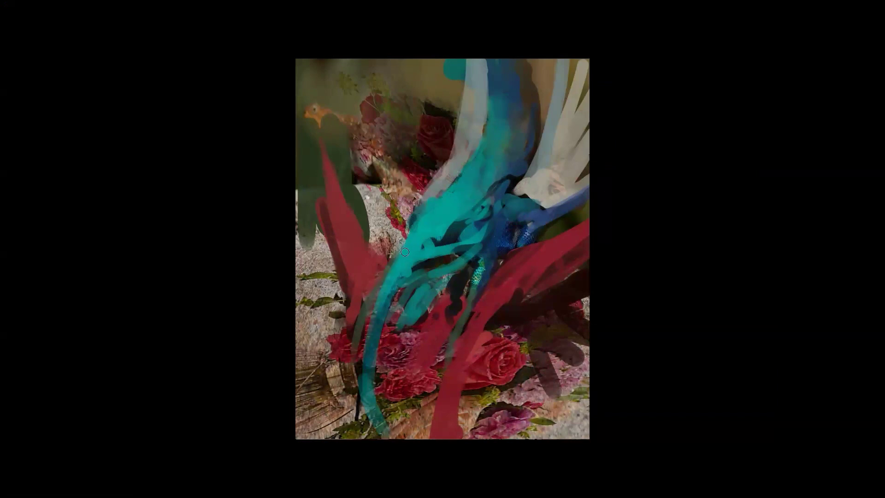
Repaint the tail in turquoise down to its tip, add deep red strokes over the lower flowers, and mirror the view back.
{"action": "left_click_drag", "start_coordinate": [373, 326], "coordinate": [368, 361]}
{"action": "left_click_drag", "start_coordinate": [393, 288], "coordinate": [362, 411]}
{"action": "left_click_drag", "start_coordinate": [367, 364], "coordinate": [380, 434]}
{"action": "mouse_move", "coordinate": [354, 365]}
{"action": "left_mouse_down"}
{"action": "mouse_move", "coordinate": [339, 353]}
{"action": "mouse_move", "coordinate": [306, 376]}
{"action": "mouse_move", "coordinate": [341, 364]}
{"action": "left_mouse_up"}
{"action": "mouse_move", "coordinate": [429, 369]}
{"action": "left_mouse_down"}
{"action": "mouse_move", "coordinate": [447, 377]}
{"action": "mouse_move", "coordinate": [443, 353]}
{"action": "left_mouse_up"}
{"action": "key", "text": "m"}
Darken the area around the roses and paint pale grey shapes in the lower-left corner and over the lower-right wood.
{"action": "mouse_move", "coordinate": [490, 330]}
{"action": "left_mouse_down"}
{"action": "mouse_move", "coordinate": [469, 362]}
{"action": "mouse_move", "coordinate": [438, 313]}
{"action": "mouse_move", "coordinate": [462, 341]}
{"action": "mouse_move", "coordinate": [485, 341]}
{"action": "mouse_move", "coordinate": [461, 351]}
{"action": "left_mouse_up"}
{"action": "mouse_move", "coordinate": [406, 372]}
{"action": "left_mouse_down"}
{"action": "mouse_move", "coordinate": [367, 382]}
{"action": "mouse_move", "coordinate": [354, 360]}
{"action": "mouse_move", "coordinate": [360, 345]}
{"action": "mouse_move", "coordinate": [380, 373]}
{"action": "mouse_move", "coordinate": [384, 402]}
{"action": "mouse_move", "coordinate": [323, 360]}
{"action": "mouse_move", "coordinate": [350, 420]}
{"action": "mouse_move", "coordinate": [378, 407]}
{"action": "mouse_move", "coordinate": [287, 369]}
{"action": "mouse_move", "coordinate": [353, 435]}
{"action": "mouse_move", "coordinate": [330, 401]}
{"action": "mouse_move", "coordinate": [319, 423]}
{"action": "mouse_move", "coordinate": [351, 435]}
{"action": "mouse_move", "coordinate": [306, 413]}
{"action": "mouse_move", "coordinate": [307, 434]}
{"action": "left_mouse_up"}
{"action": "mouse_move", "coordinate": [263, 377]}
{"action": "left_mouse_down"}
{"action": "mouse_move", "coordinate": [323, 398]}
{"action": "mouse_move", "coordinate": [306, 368]}
{"action": "mouse_move", "coordinate": [367, 435]}
{"action": "mouse_move", "coordinate": [269, 334]}
{"action": "mouse_move", "coordinate": [334, 368]}
{"action": "mouse_move", "coordinate": [282, 271]}
{"action": "left_mouse_up"}
{"action": "left_click_drag", "start_coordinate": [305, 313], "coordinate": [371, 413]}
{"action": "left_click_drag", "start_coordinate": [566, 357], "coordinate": [580, 425]}
{"action": "left_click_drag", "start_coordinate": [553, 382], "coordinate": [559, 392]}
Block in near-black strokes over the background beside the neck, between the feathers, and above the rock.
{"action": "mouse_move", "coordinate": [507, 168]}
{"action": "left_mouse_down"}
{"action": "mouse_move", "coordinate": [501, 198]}
{"action": "mouse_move", "coordinate": [458, 166]}
{"action": "mouse_move", "coordinate": [461, 173]}
{"action": "left_mouse_up"}
{"action": "mouse_move", "coordinate": [449, 104]}
{"action": "left_mouse_down"}
{"action": "mouse_move", "coordinate": [437, 98]}
{"action": "mouse_move", "coordinate": [437, 115]}
{"action": "mouse_move", "coordinate": [438, 88]}
{"action": "mouse_move", "coordinate": [480, 170]}
{"action": "mouse_move", "coordinate": [482, 155]}
{"action": "left_mouse_up"}
{"action": "key", "text": "bracketleft"}
{"action": "key", "text": "bracketleft"}
{"action": "key", "text": "bracketleft"}
{"action": "mouse_move", "coordinate": [335, 63]}
{"action": "left_mouse_down"}
{"action": "mouse_move", "coordinate": [338, 106]}
{"action": "mouse_move", "coordinate": [358, 54]}
{"action": "mouse_move", "coordinate": [350, 64]}
{"action": "mouse_move", "coordinate": [339, 48]}
{"action": "mouse_move", "coordinate": [343, 87]}
{"action": "left_mouse_up"}
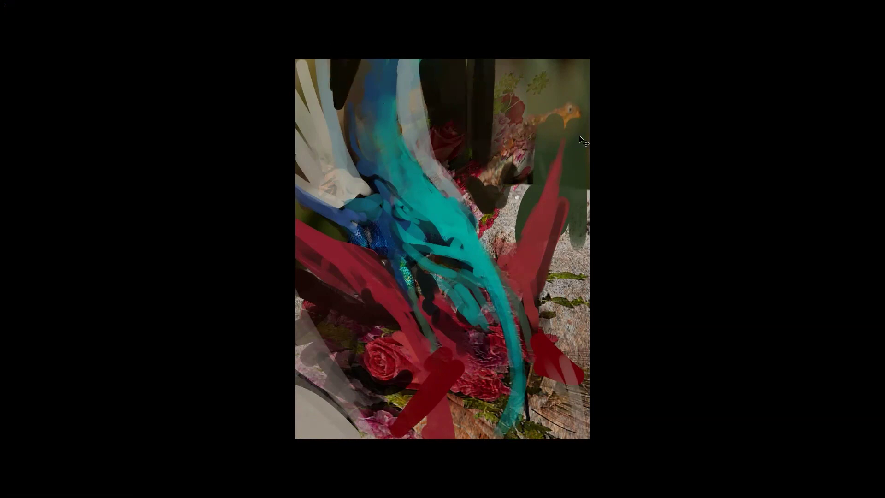
Mirror the view and place a reduced, slightly rotated copy of the painting over the upper-left part of the canvas.
{"action": "key", "text": "m"}
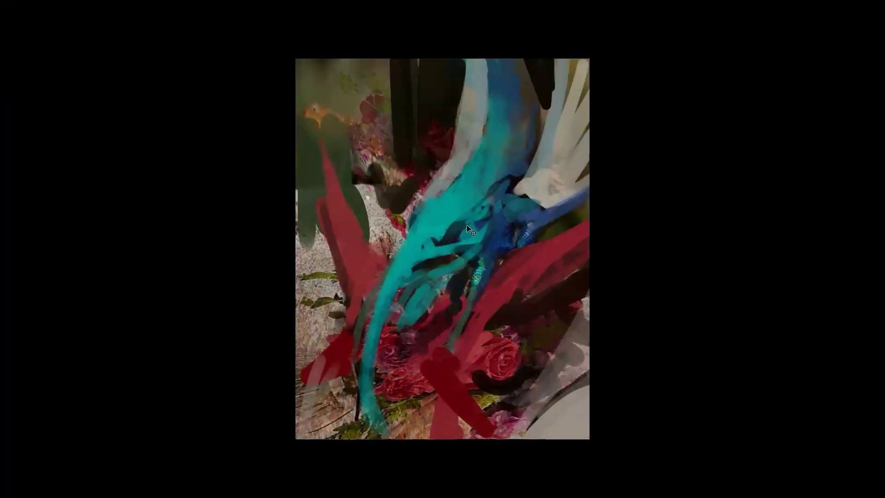
{"action": "key", "text": "ctrl+t"}
{"action": "left_click_drag", "start_coordinate": [592, 60], "coordinate": [535, 130]}
{"action": "left_click_drag", "start_coordinate": [501, 197], "coordinate": [465, 126]}
{"action": "left_click_drag", "start_coordinate": [527, 99], "coordinate": [533, 69]}
{"action": "left_click_drag", "start_coordinate": [489, 143], "coordinate": [490, 126]}
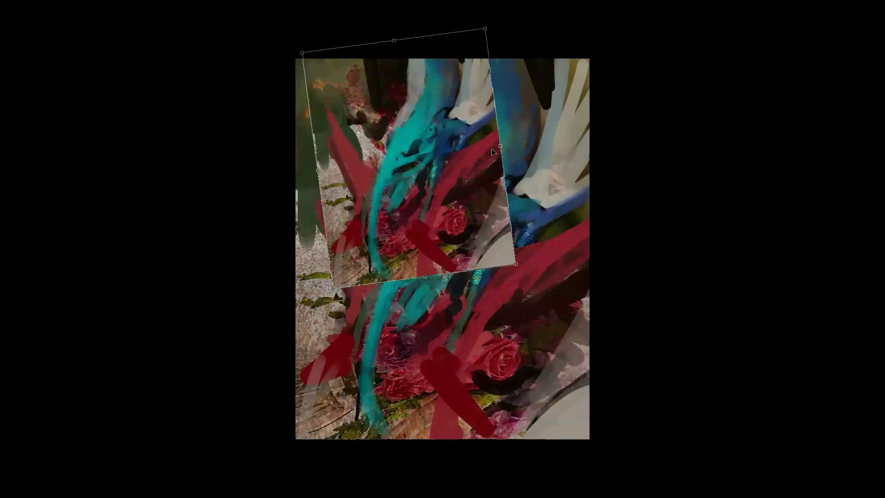
{"action": "key", "text": "Return"}
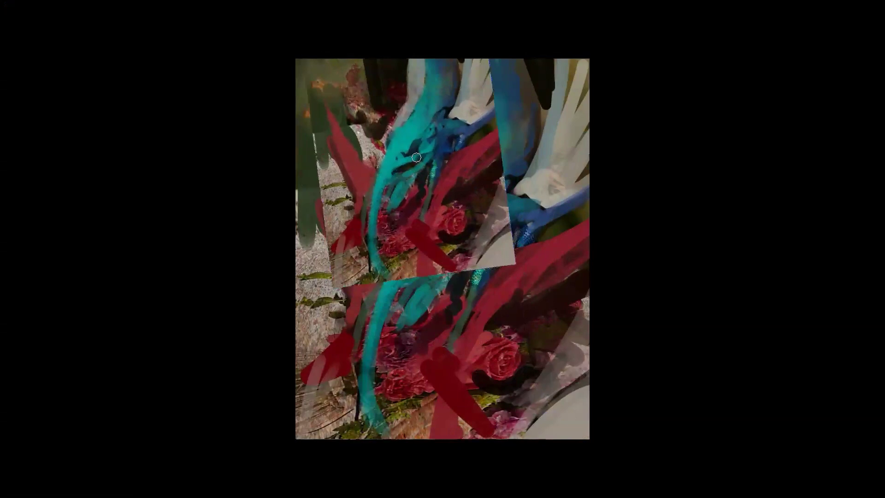
Stamp the visible artwork and merge it into Layer 1 copy, then return to the full-screen view.
{"action": "key", "text": "f"}
{"action": "key", "text": "ctrl+alt+shift+e"}
{"action": "key", "text": "ctrl+e"}
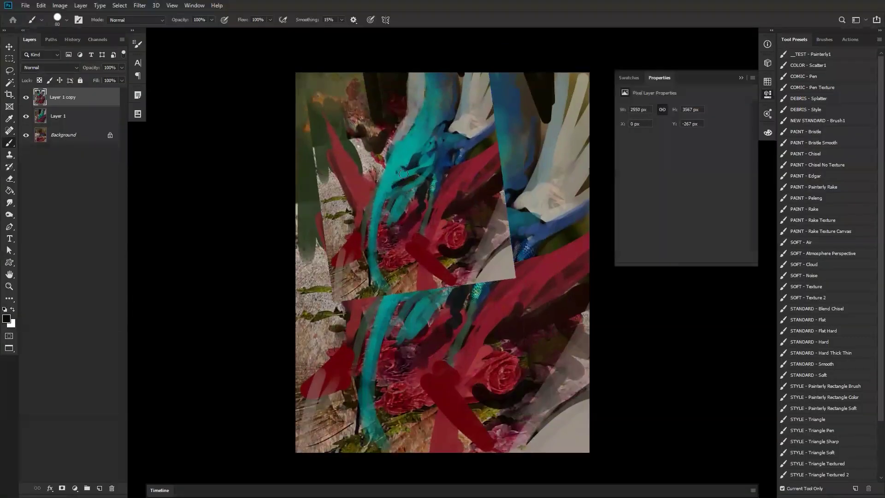
{"action": "key", "text": "f"}
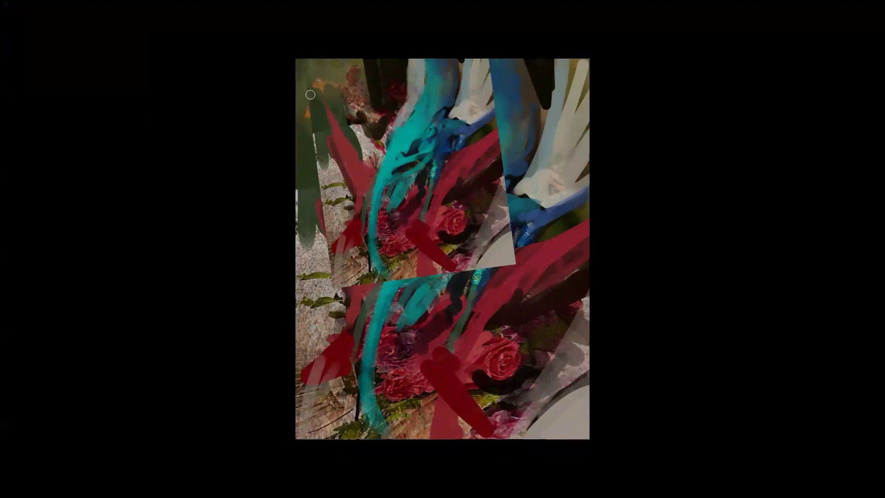
Paint dark green and near-black strokes over the background in the canvas's upper-left corner and down its left edge.
{"action": "mouse_move", "coordinate": [336, 84]}
{"action": "left_mouse_down"}
{"action": "mouse_move", "coordinate": [311, 66]}
{"action": "mouse_move", "coordinate": [323, 100]}
{"action": "mouse_move", "coordinate": [335, 89]}
{"action": "mouse_move", "coordinate": [364, 145]}
{"action": "mouse_move", "coordinate": [317, 72]}
{"action": "mouse_move", "coordinate": [370, 122]}
{"action": "mouse_move", "coordinate": [354, 68]}
{"action": "mouse_move", "coordinate": [370, 104]}
{"action": "left_mouse_up"}
{"action": "left_click_drag", "start_coordinate": [372, 69], "coordinate": [377, 113]}
{"action": "mouse_move", "coordinate": [362, 57]}
{"action": "left_mouse_down"}
{"action": "mouse_move", "coordinate": [380, 129]}
{"action": "mouse_move", "coordinate": [347, 157]}
{"action": "mouse_move", "coordinate": [352, 148]}
{"action": "mouse_move", "coordinate": [324, 103]}
{"action": "left_mouse_up"}
{"action": "mouse_move", "coordinate": [299, 132]}
{"action": "left_mouse_down"}
{"action": "mouse_move", "coordinate": [342, 184]}
{"action": "mouse_move", "coordinate": [305, 154]}
{"action": "mouse_move", "coordinate": [345, 191]}
{"action": "left_mouse_up"}
{"action": "mouse_move", "coordinate": [299, 157]}
{"action": "left_mouse_down"}
{"action": "mouse_move", "coordinate": [296, 197]}
{"action": "mouse_move", "coordinate": [302, 169]}
{"action": "mouse_move", "coordinate": [309, 290]}
{"action": "left_mouse_up"}
{"action": "left_click_drag", "start_coordinate": [309, 206], "coordinate": [324, 345]}
{"action": "mouse_move", "coordinate": [316, 188]}
{"action": "left_mouse_down"}
{"action": "mouse_move", "coordinate": [330, 352]}
{"action": "mouse_move", "coordinate": [314, 179]}
{"action": "mouse_move", "coordinate": [341, 419]}
{"action": "mouse_move", "coordinate": [312, 285]}
{"action": "mouse_move", "coordinate": [309, 396]}
{"action": "mouse_move", "coordinate": [328, 448]}
{"action": "left_mouse_up"}
Extend the crimson shape past the pasted copy's edge with a smaller brush and blend blue into the area beneath its tip.
{"action": "left_click", "coordinate": [495, 135], "text": "alt"}
{"action": "key", "text": "["}
{"action": "key", "text": "["}
{"action": "left_click_drag", "start_coordinate": [497, 133], "coordinate": [512, 116]}
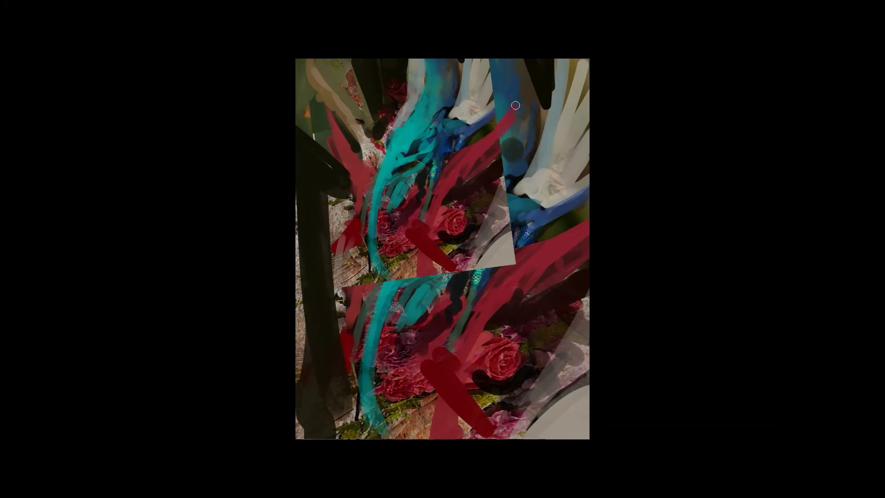
{"action": "left_click", "coordinate": [496, 169], "text": "alt"}
{"action": "mouse_move", "coordinate": [504, 141]}
{"action": "left_mouse_down"}
{"action": "mouse_move", "coordinate": [515, 112]}
{"action": "mouse_move", "coordinate": [501, 142]}
{"action": "mouse_move", "coordinate": [518, 118]}
{"action": "mouse_move", "coordinate": [513, 138]}
{"action": "left_mouse_up"}
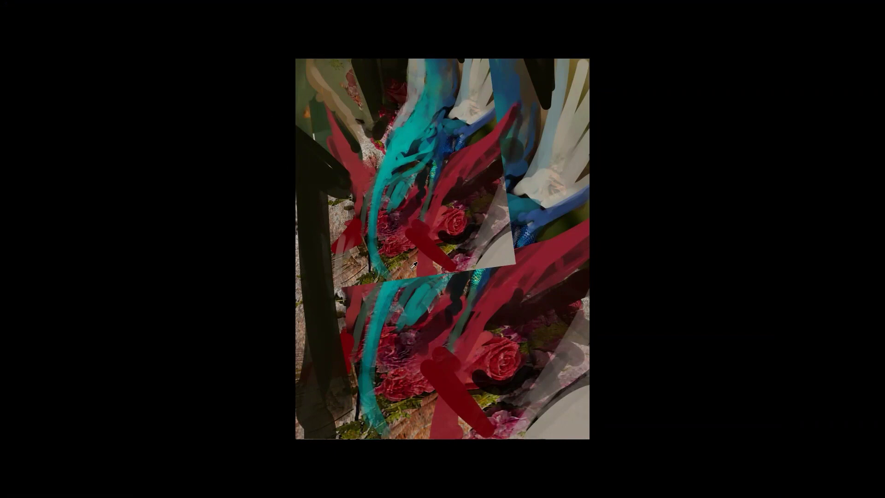
Cover the wood along the pasted copy's lower seam with tan strokes and most of the pale grey triangle with muted teal-blue.
{"action": "mouse_move", "coordinate": [401, 268]}
{"action": "left_mouse_down"}
{"action": "mouse_move", "coordinate": [371, 281]}
{"action": "mouse_move", "coordinate": [361, 266]}
{"action": "mouse_move", "coordinate": [368, 243]}
{"action": "mouse_move", "coordinate": [348, 280]}
{"action": "mouse_move", "coordinate": [357, 280]}
{"action": "mouse_move", "coordinate": [359, 264]}
{"action": "mouse_move", "coordinate": [346, 321]}
{"action": "mouse_move", "coordinate": [361, 274]}
{"action": "mouse_move", "coordinate": [375, 266]}
{"action": "mouse_move", "coordinate": [394, 286]}
{"action": "mouse_move", "coordinate": [371, 327]}
{"action": "mouse_move", "coordinate": [412, 278]}
{"action": "mouse_move", "coordinate": [377, 293]}
{"action": "mouse_move", "coordinate": [408, 262]}
{"action": "mouse_move", "coordinate": [394, 312]}
{"action": "mouse_move", "coordinate": [435, 272]}
{"action": "left_mouse_up"}
{"action": "key", "text": "m"}
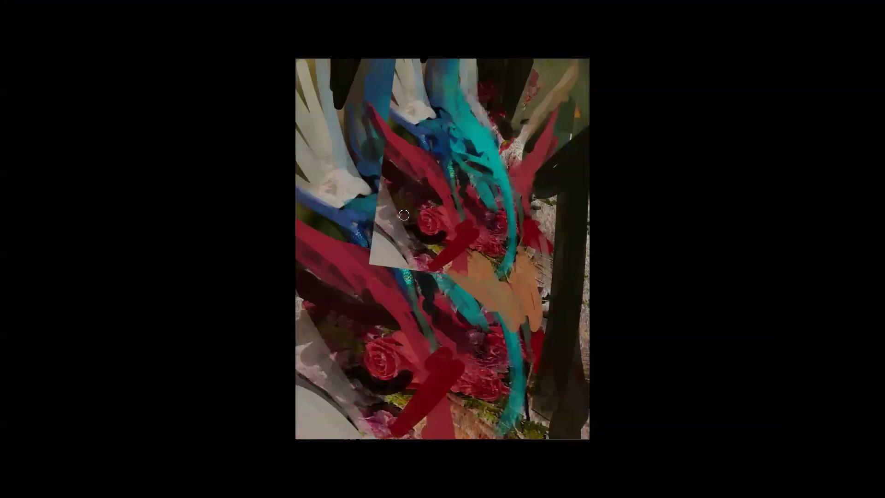
{"action": "mouse_move", "coordinate": [335, 209]}
{"action": "left_mouse_down"}
{"action": "mouse_move", "coordinate": [368, 203]}
{"action": "mouse_move", "coordinate": [394, 235]}
{"action": "mouse_move", "coordinate": [380, 199]}
{"action": "left_mouse_up"}
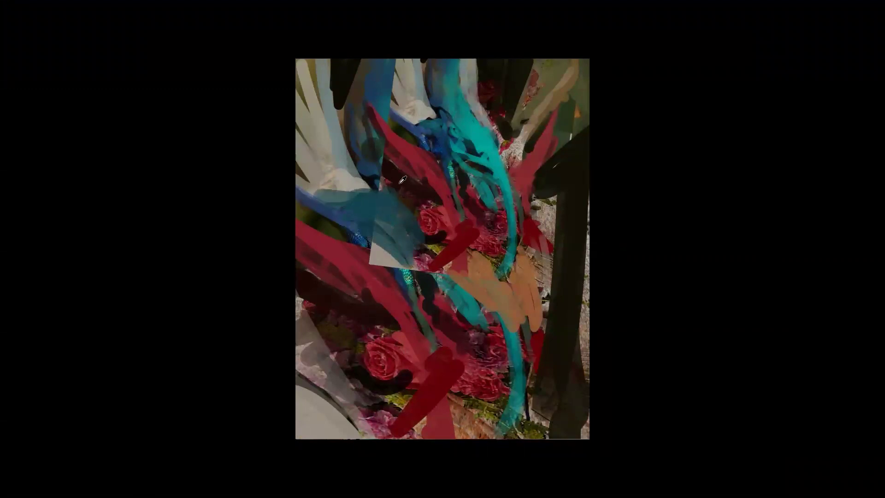
Adjust the brush tip to a narrow tilted ellipse and carry the crimson shape up to the canvas's top edge as a thin line.
{"action": "left_click_drag", "start_coordinate": [385, 162], "coordinate": [370, 113]}
{"action": "right_click", "coordinate": [463, 157]}
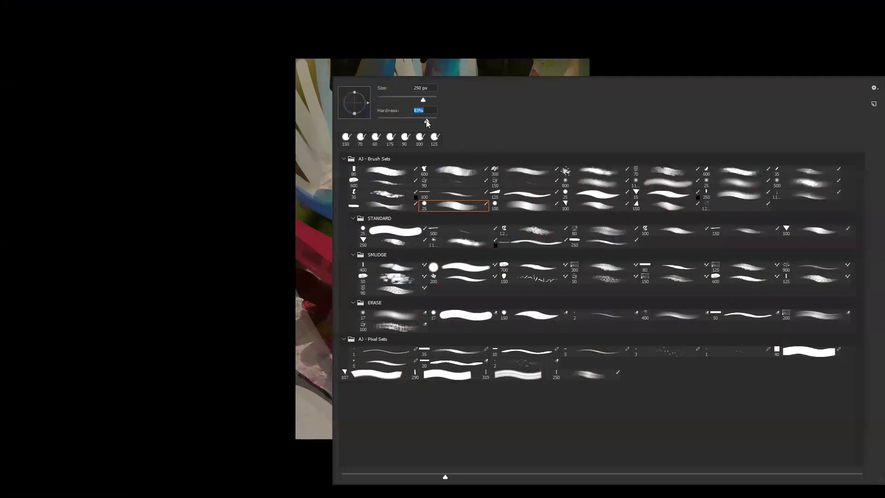
{"action": "mouse_move", "coordinate": [357, 94]}
{"action": "left_mouse_down"}
{"action": "mouse_move", "coordinate": [365, 95]}
{"action": "mouse_move", "coordinate": [376, 56]}
{"action": "left_mouse_up"}
{"action": "key", "text": "Return"}
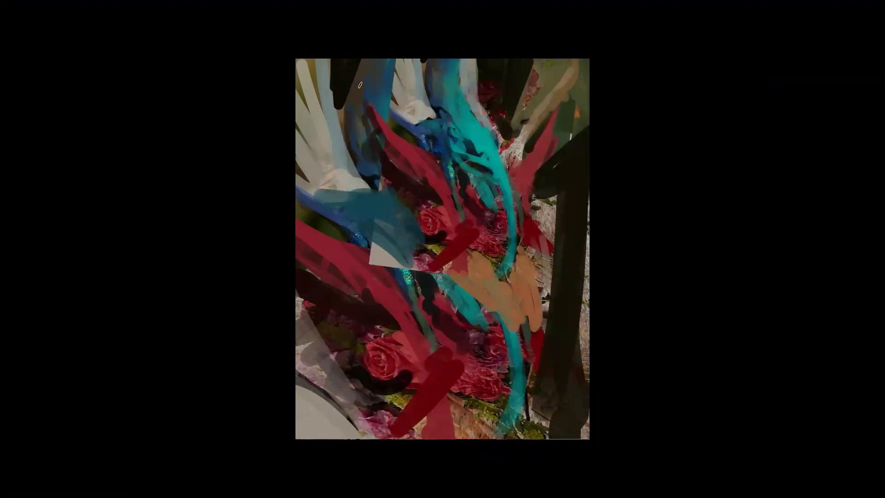
{"action": "left_click_drag", "start_coordinate": [376, 119], "coordinate": [356, 41]}
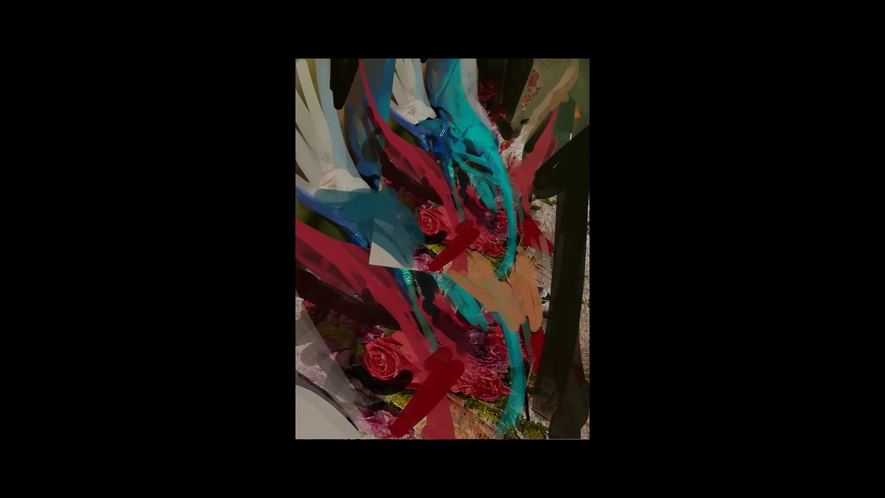
Mirror the view and cover the roses between the turquoise limb and the tan shape with crimson strokes.
{"action": "key", "text": "m"}
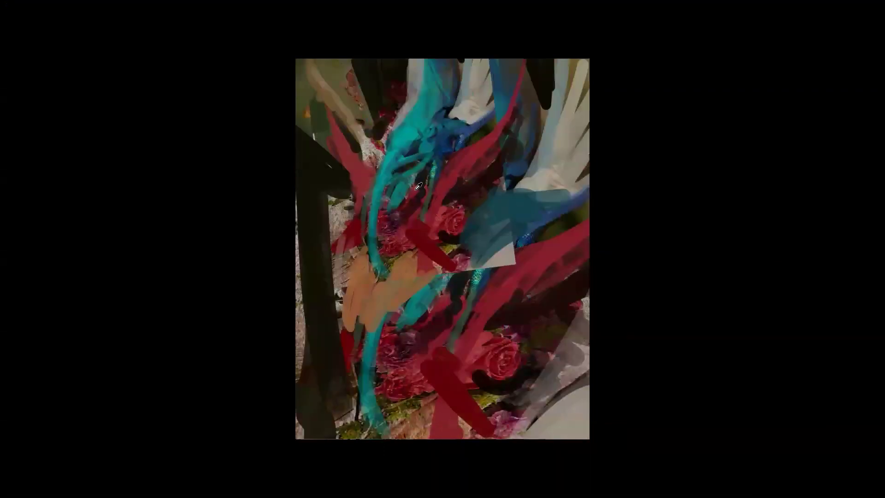
{"action": "mouse_move", "coordinate": [391, 230]}
{"action": "left_mouse_down"}
{"action": "mouse_move", "coordinate": [402, 203]}
{"action": "mouse_move", "coordinate": [380, 256]}
{"action": "mouse_move", "coordinate": [399, 249]}
{"action": "mouse_move", "coordinate": [382, 261]}
{"action": "mouse_move", "coordinate": [362, 243]}
{"action": "mouse_move", "coordinate": [368, 277]}
{"action": "mouse_move", "coordinate": [384, 277]}
{"action": "mouse_move", "coordinate": [401, 246]}
{"action": "mouse_move", "coordinate": [408, 265]}
{"action": "mouse_move", "coordinate": [385, 276]}
{"action": "mouse_move", "coordinate": [399, 255]}
{"action": "mouse_move", "coordinate": [364, 285]}
{"action": "left_mouse_up"}
{"action": "key", "text": "m"}
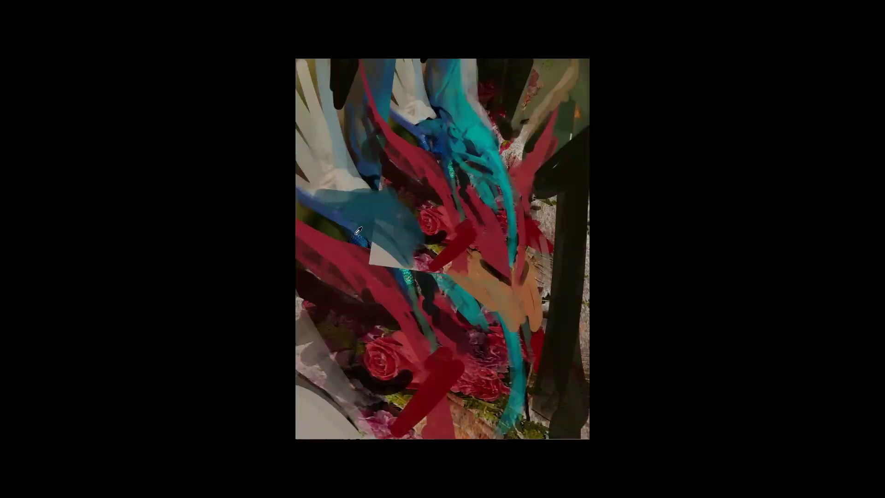
Define the edge of the teal-blue shape with blue strokes and paint a blue patch beside the dark trunk.
{"action": "mouse_move", "coordinate": [317, 206]}
{"action": "left_mouse_down"}
{"action": "mouse_move", "coordinate": [369, 226]}
{"action": "mouse_move", "coordinate": [317, 194]}
{"action": "left_mouse_up"}
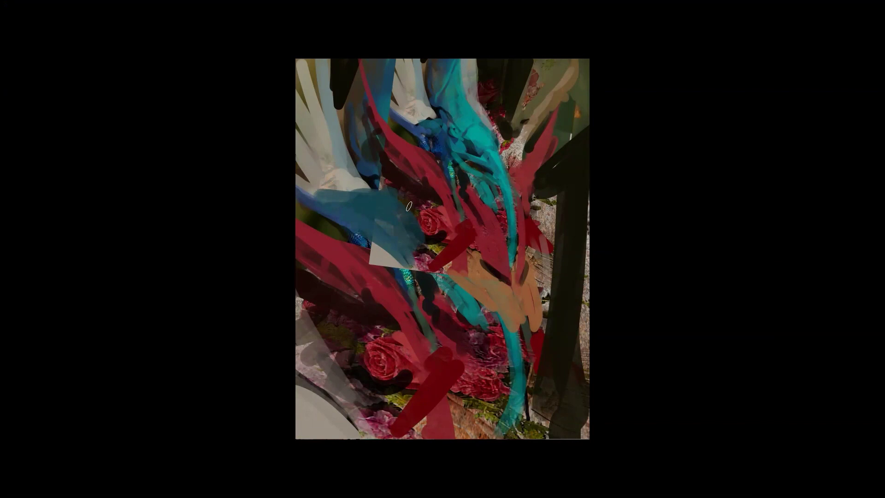
{"action": "left_click_drag", "start_coordinate": [398, 194], "coordinate": [425, 251]}
{"action": "mouse_move", "coordinate": [527, 213]}
{"action": "left_mouse_down"}
{"action": "mouse_move", "coordinate": [538, 231]}
{"action": "mouse_move", "coordinate": [537, 203]}
{"action": "mouse_move", "coordinate": [553, 198]}
{"action": "mouse_move", "coordinate": [545, 256]}
{"action": "left_mouse_up"}
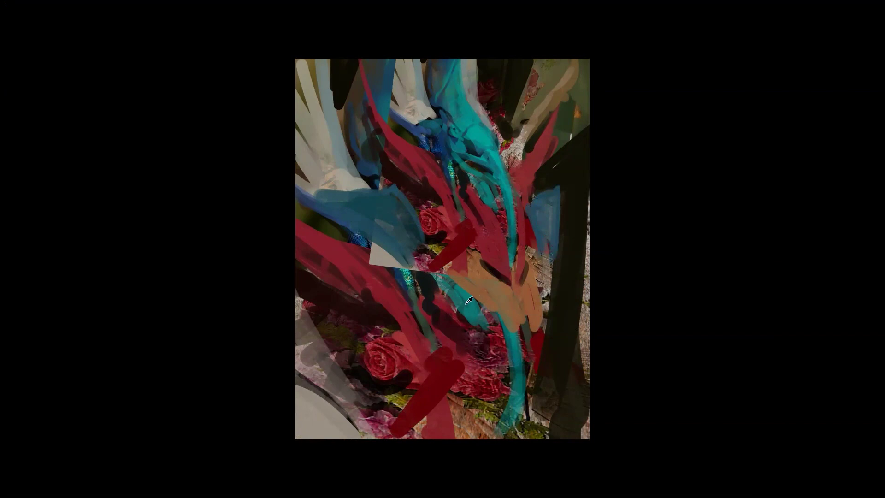
Paint a dark red block beneath the diagonal turquoise strip and clean up the strip's lower end.
{"action": "mouse_move", "coordinate": [493, 328]}
{"action": "left_mouse_down"}
{"action": "mouse_move", "coordinate": [482, 313]}
{"action": "mouse_move", "coordinate": [451, 322]}
{"action": "mouse_move", "coordinate": [423, 294]}
{"action": "left_mouse_up"}
{"action": "left_click", "coordinate": [501, 342], "text": "alt"}
{"action": "left_click_drag", "start_coordinate": [489, 338], "coordinate": [473, 329]}
Paint a rounded grey shape over the lower-left flowers and near-black strokes beneath the large rose.
{"action": "left_click_drag", "start_coordinate": [364, 298], "coordinate": [372, 308]}
{"action": "left_click_drag", "start_coordinate": [324, 305], "coordinate": [351, 341]}
{"action": "mouse_move", "coordinate": [325, 302]}
{"action": "left_mouse_down"}
{"action": "mouse_move", "coordinate": [336, 323]}
{"action": "mouse_move", "coordinate": [300, 291]}
{"action": "mouse_move", "coordinate": [353, 318]}
{"action": "mouse_move", "coordinate": [341, 369]}
{"action": "mouse_move", "coordinate": [342, 345]}
{"action": "mouse_move", "coordinate": [300, 305]}
{"action": "left_mouse_up"}
{"action": "left_click_drag", "start_coordinate": [326, 331], "coordinate": [327, 439]}
{"action": "mouse_move", "coordinate": [346, 369]}
{"action": "left_mouse_down"}
{"action": "mouse_move", "coordinate": [329, 424]}
{"action": "mouse_move", "coordinate": [344, 382]}
{"action": "mouse_move", "coordinate": [345, 433]}
{"action": "mouse_move", "coordinate": [376, 429]}
{"action": "mouse_move", "coordinate": [372, 401]}
{"action": "mouse_move", "coordinate": [404, 440]}
{"action": "mouse_move", "coordinate": [421, 448]}
{"action": "mouse_move", "coordinate": [341, 420]}
{"action": "mouse_move", "coordinate": [374, 424]}
{"action": "left_mouse_up"}
Sample the pale grey and paint light strokes along the blue shape's edge and across the blue patch beside the trunk.
{"action": "key", "text": "m"}
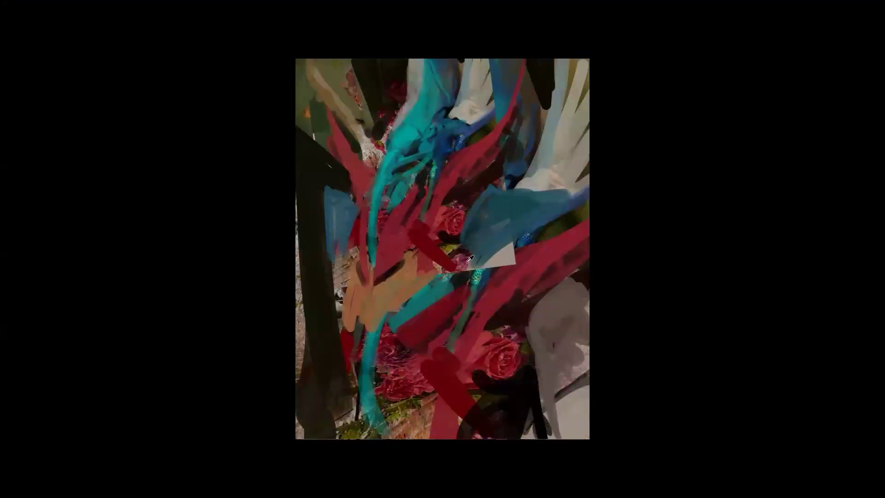
{"action": "left_click", "coordinate": [503, 257], "text": "alt"}
{"action": "left_click_drag", "start_coordinate": [490, 262], "coordinate": [463, 288]}
{"action": "key", "text": "m"}
{"action": "left_click_drag", "start_coordinate": [537, 202], "coordinate": [548, 263]}
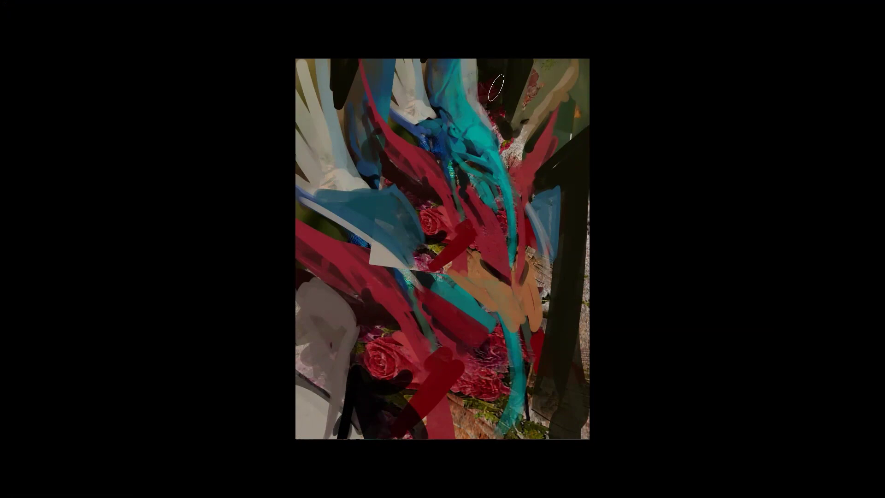
Paint dark blue feather strokes over the dark background beside the turquoise neck, sharpening their edge with a sampled dark tone.
{"action": "mouse_move", "coordinate": [510, 116]}
{"action": "left_mouse_down"}
{"action": "mouse_move", "coordinate": [506, 69]}
{"action": "mouse_move", "coordinate": [496, 87]}
{"action": "mouse_move", "coordinate": [492, 61]}
{"action": "left_mouse_up"}
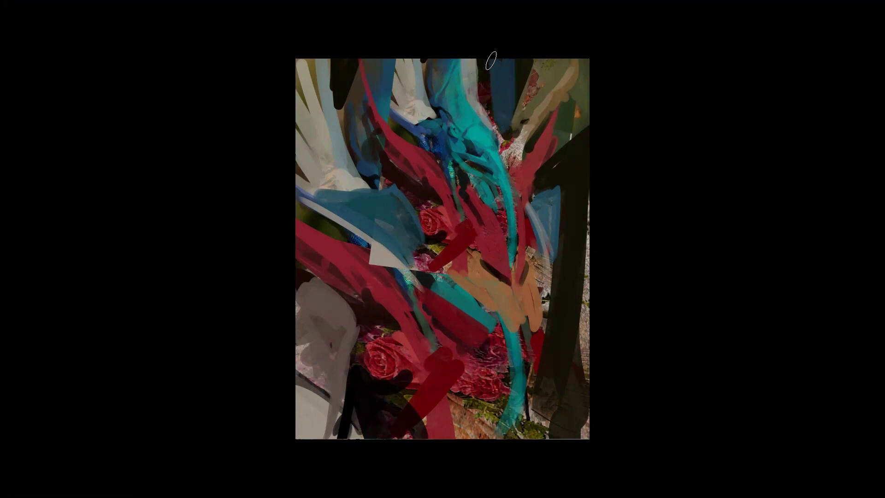
{"action": "left_click", "coordinate": [520, 75], "text": "alt"}
{"action": "left_click_drag", "start_coordinate": [516, 97], "coordinate": [513, 69]}
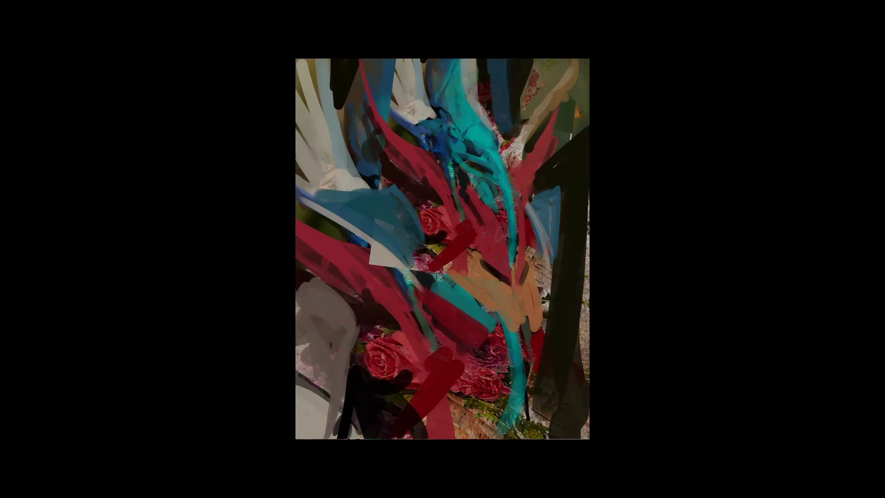
{"action": "key", "text": "m"}
{"action": "mouse_move", "coordinate": [380, 114]}
{"action": "left_mouse_down"}
{"action": "mouse_move", "coordinate": [369, 163]}
{"action": "mouse_move", "coordinate": [396, 49]}
{"action": "left_mouse_up"}
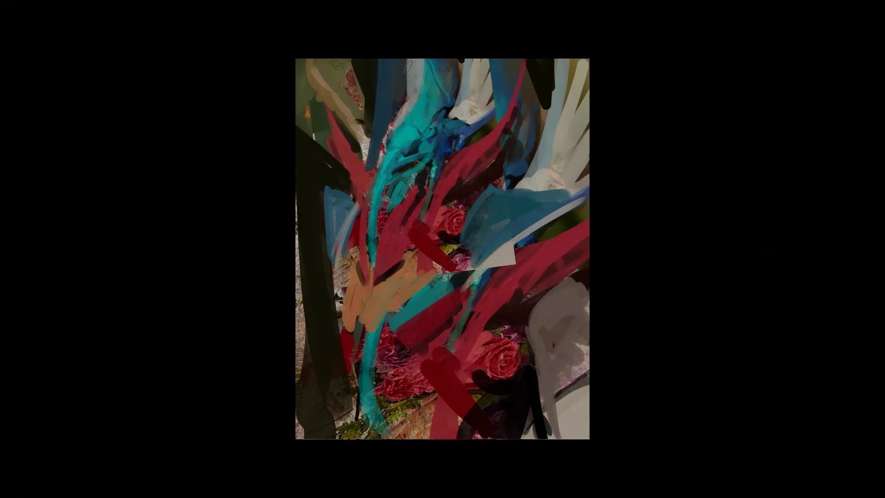
Mirror the view and refine the pale feathers beside the turquoise neck with light strokes down to their base.
{"action": "key", "text": "m"}
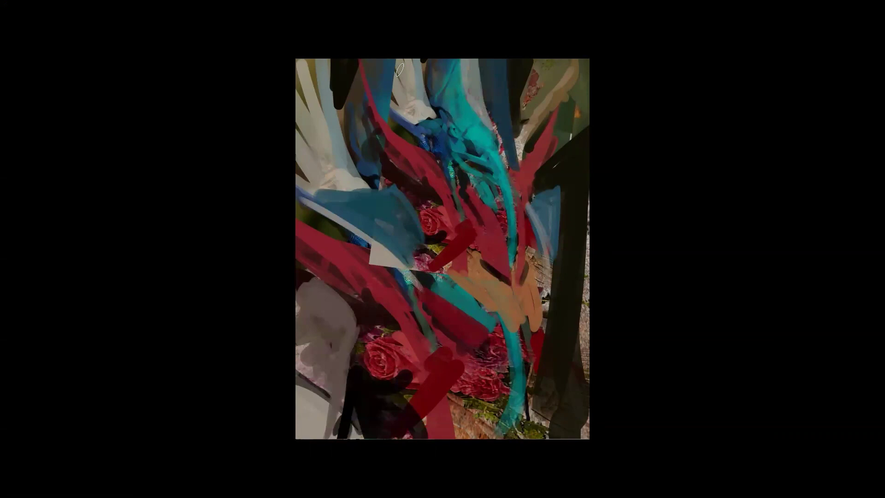
{"action": "left_click_drag", "start_coordinate": [427, 40], "coordinate": [430, 104]}
{"action": "left_click_drag", "start_coordinate": [418, 77], "coordinate": [428, 106]}
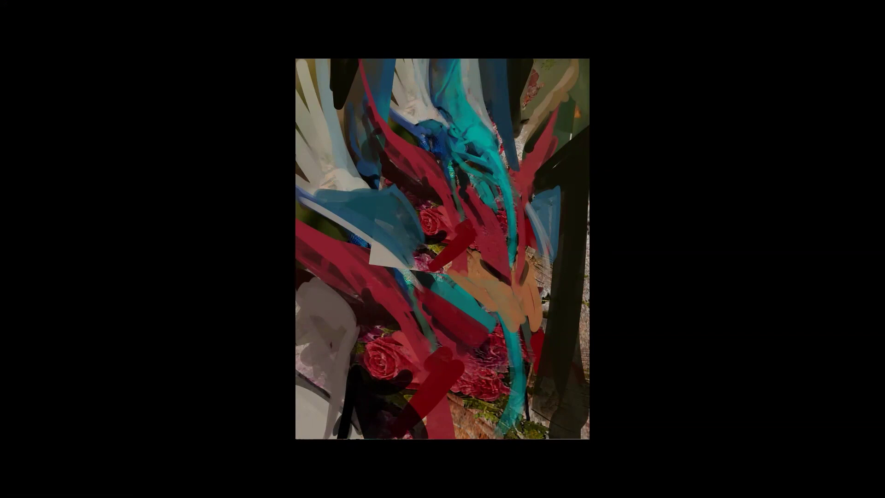
{"action": "left_click_drag", "start_coordinate": [488, 150], "coordinate": [492, 160]}
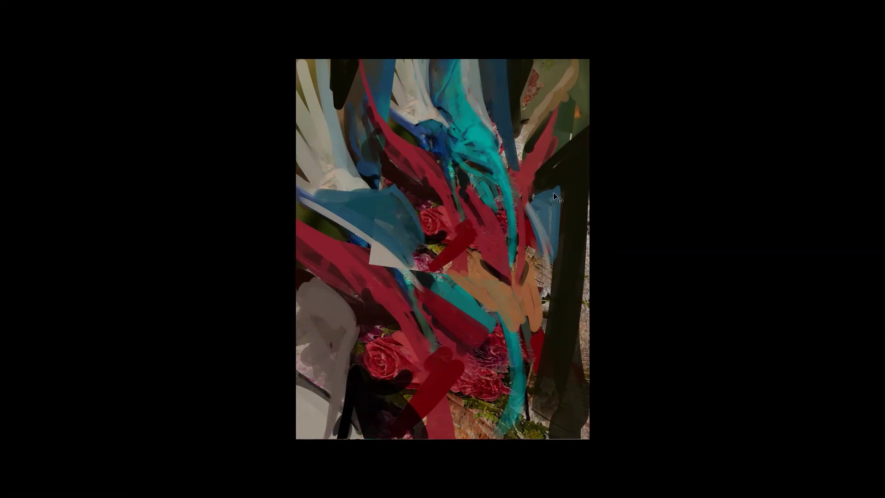
Add turquoise strokes across the blue knot, over the crimson area and upper rose, and into the blue patch beside the trunk.
{"action": "key", "text": "m"}
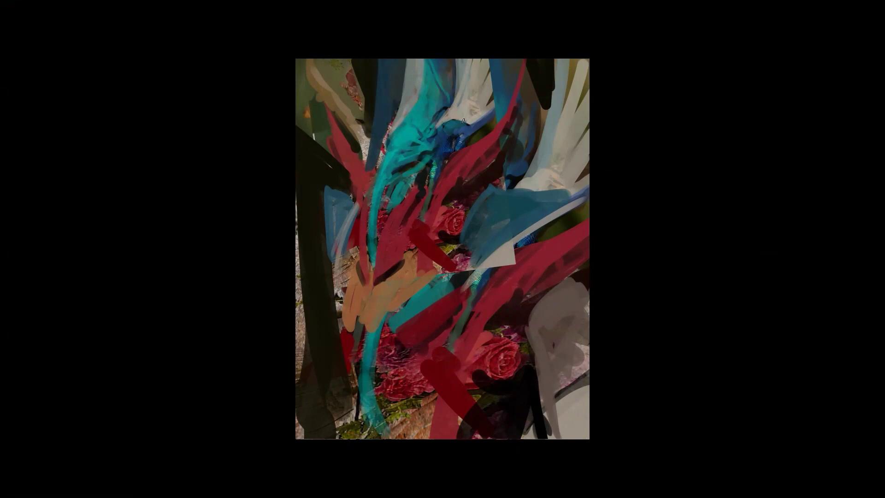
{"action": "left_click_drag", "start_coordinate": [431, 144], "coordinate": [464, 124]}
{"action": "key", "text": "m"}
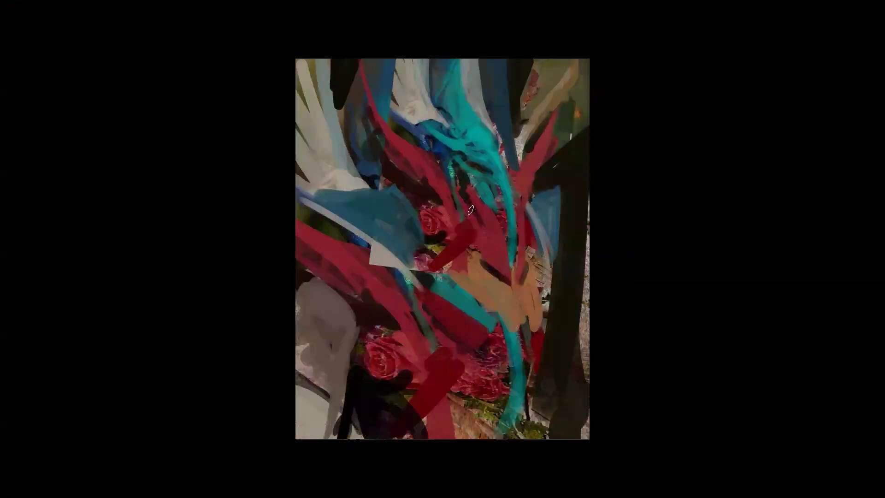
{"action": "mouse_move", "coordinate": [465, 193]}
{"action": "left_mouse_down"}
{"action": "mouse_move", "coordinate": [502, 219]}
{"action": "mouse_move", "coordinate": [448, 188]}
{"action": "mouse_move", "coordinate": [512, 239]}
{"action": "left_mouse_up"}
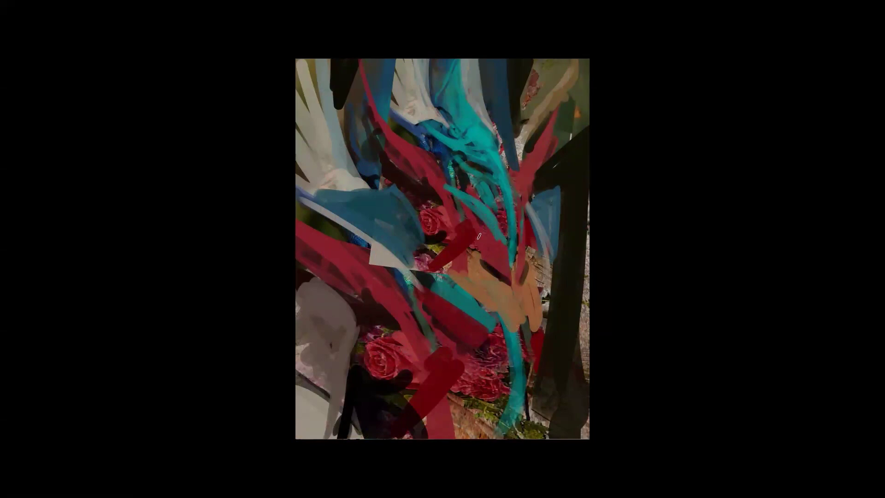
{"action": "left_click_drag", "start_coordinate": [423, 210], "coordinate": [443, 237]}
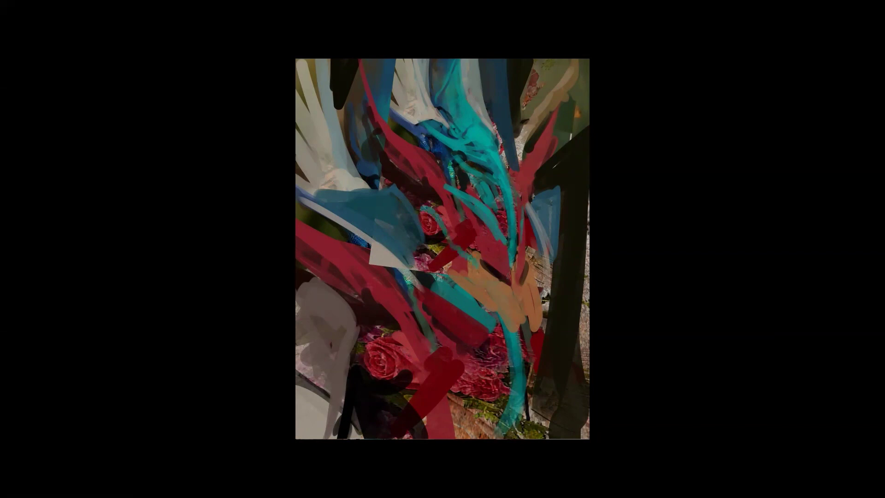
{"action": "left_click_drag", "start_coordinate": [534, 228], "coordinate": [535, 271]}
Paint pale grey over the lower-left corner, dark brown beside the grey shape, and a grey stroke low on the dark trunk.
{"action": "mouse_move", "coordinate": [363, 326]}
{"action": "left_mouse_down"}
{"action": "mouse_move", "coordinate": [349, 353]}
{"action": "mouse_move", "coordinate": [354, 321]}
{"action": "mouse_move", "coordinate": [334, 408]}
{"action": "mouse_move", "coordinate": [343, 363]}
{"action": "mouse_move", "coordinate": [330, 383]}
{"action": "mouse_move", "coordinate": [353, 331]}
{"action": "mouse_move", "coordinate": [318, 391]}
{"action": "mouse_move", "coordinate": [329, 431]}
{"action": "mouse_move", "coordinate": [327, 402]}
{"action": "mouse_move", "coordinate": [371, 457]}
{"action": "left_mouse_up"}
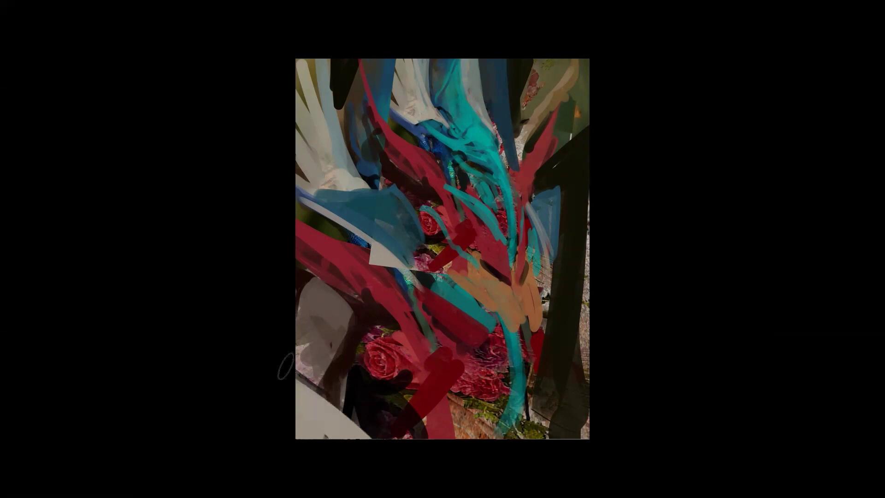
{"action": "left_click_drag", "start_coordinate": [286, 371], "coordinate": [343, 434]}
{"action": "mouse_move", "coordinate": [557, 318]}
{"action": "left_mouse_down"}
{"action": "mouse_move", "coordinate": [558, 392]}
{"action": "mouse_move", "coordinate": [570, 429]}
{"action": "left_mouse_up"}
{"action": "left_click_drag", "start_coordinate": [567, 387], "coordinate": [595, 466]}
{"action": "key", "text": "ctrl+z"}
{"action": "key", "text": "ctrl+z"}
Mirror the view and paint a near-black curve along the lower edge of the blue shape.
{"action": "key", "text": "m"}
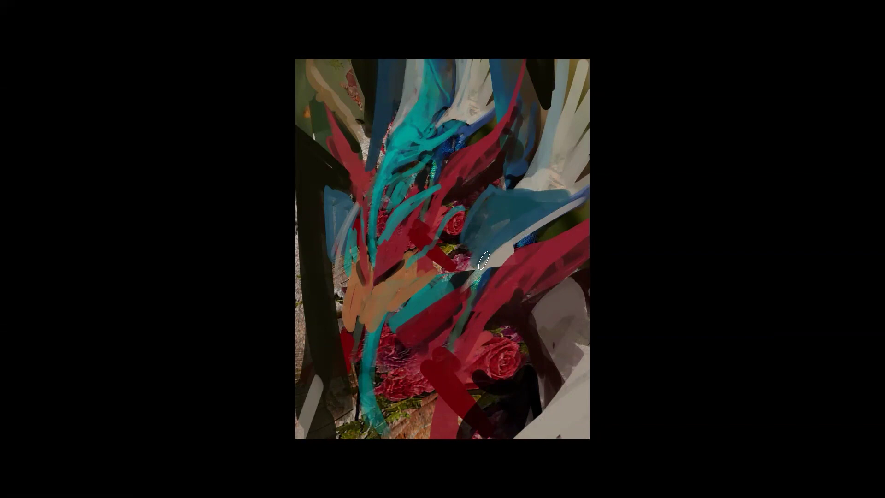
{"action": "left_click_drag", "start_coordinate": [485, 262], "coordinate": [570, 193]}
{"action": "key", "text": "ctrl+z"}
{"action": "mouse_move", "coordinate": [489, 262]}
{"action": "left_mouse_down"}
{"action": "mouse_move", "coordinate": [533, 224]}
{"action": "mouse_move", "coordinate": [577, 205]}
{"action": "mouse_move", "coordinate": [542, 223]}
{"action": "mouse_move", "coordinate": [580, 212]}
{"action": "left_mouse_up"}
Rework the blue shape with muted blue strokes towards the roses and darken the blue patch beside the trunk.
{"action": "key", "text": "m"}
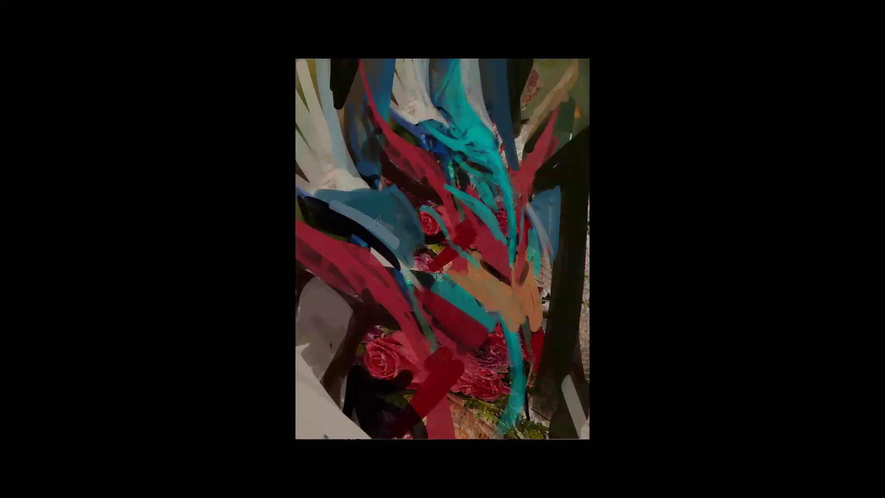
{"action": "key", "text": "ctrl+z"}
{"action": "mouse_move", "coordinate": [349, 207]}
{"action": "left_mouse_down"}
{"action": "mouse_move", "coordinate": [398, 247]}
{"action": "mouse_move", "coordinate": [379, 213]}
{"action": "mouse_move", "coordinate": [409, 220]}
{"action": "mouse_move", "coordinate": [335, 198]}
{"action": "mouse_move", "coordinate": [365, 204]}
{"action": "mouse_move", "coordinate": [350, 206]}
{"action": "mouse_move", "coordinate": [440, 263]}
{"action": "left_mouse_up"}
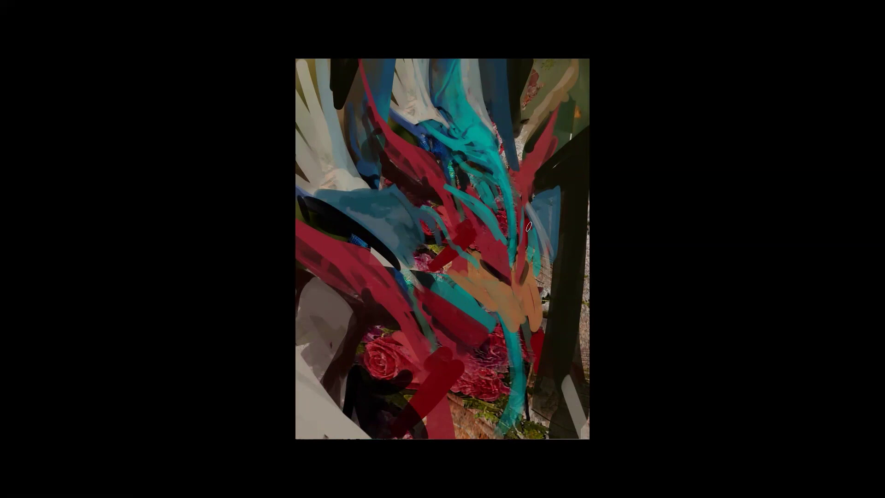
{"action": "mouse_move", "coordinate": [510, 174]}
{"action": "left_mouse_down"}
{"action": "mouse_move", "coordinate": [521, 238]}
{"action": "mouse_move", "coordinate": [511, 168]}
{"action": "mouse_move", "coordinate": [514, 258]}
{"action": "mouse_move", "coordinate": [515, 187]}
{"action": "mouse_move", "coordinate": [540, 277]}
{"action": "mouse_move", "coordinate": [544, 223]}
{"action": "mouse_move", "coordinate": [530, 193]}
{"action": "mouse_move", "coordinate": [557, 268]}
{"action": "left_mouse_up"}
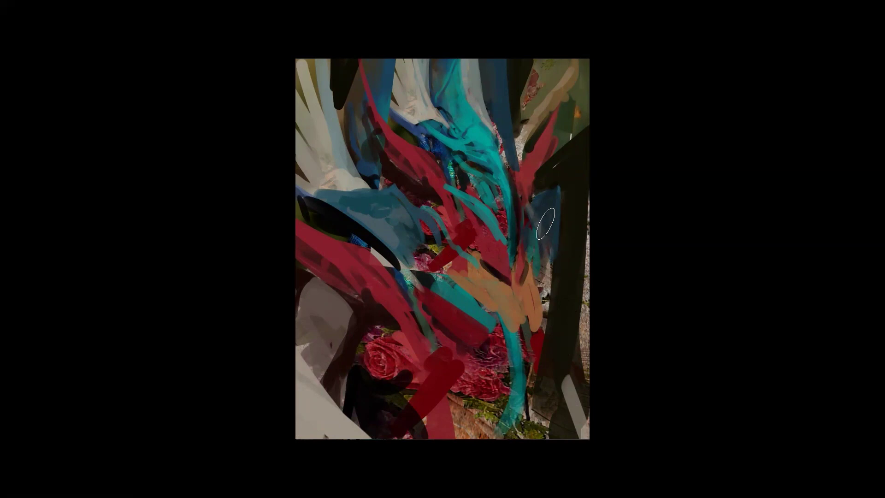
Fill out the tan shape and taper its lower end to a point beside the turquoise limb.
{"action": "key", "text": "m"}
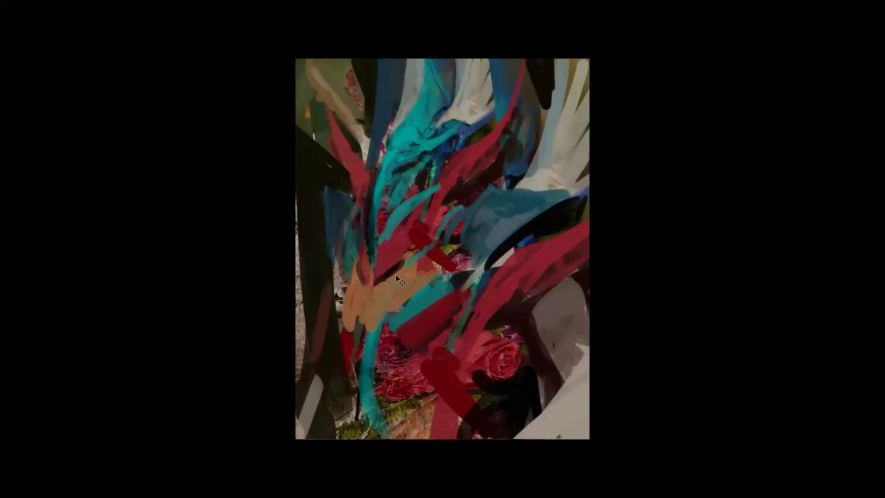
{"action": "mouse_move", "coordinate": [367, 315]}
{"action": "left_mouse_down"}
{"action": "mouse_move", "coordinate": [360, 349]}
{"action": "mouse_move", "coordinate": [346, 325]}
{"action": "mouse_move", "coordinate": [358, 355]}
{"action": "mouse_move", "coordinate": [377, 314]}
{"action": "left_mouse_up"}
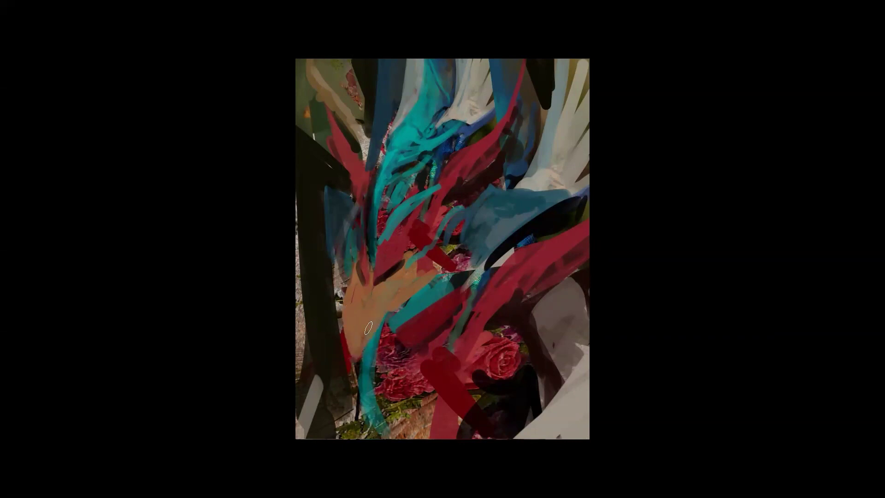
{"action": "left_click_drag", "start_coordinate": [367, 347], "coordinate": [401, 305]}
{"action": "key", "text": "m"}
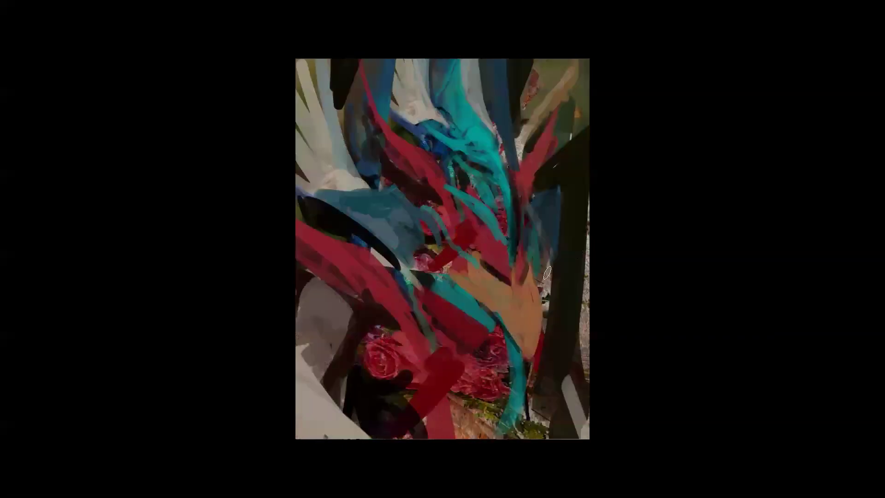
Extend the blue shape down to the turquoise strip with a smaller brush and add light blue strokes to the patch beside the trunk.
{"action": "key", "text": "bracketleft"}
{"action": "mouse_move", "coordinate": [410, 232]}
{"action": "left_mouse_down"}
{"action": "mouse_move", "coordinate": [446, 278]}
{"action": "mouse_move", "coordinate": [418, 253]}
{"action": "left_mouse_up"}
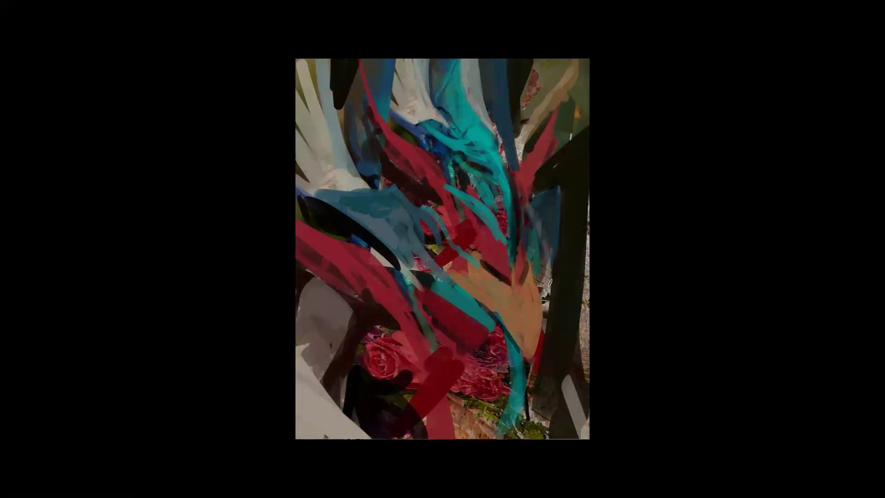
{"action": "left_click_drag", "start_coordinate": [548, 289], "coordinate": [556, 213]}
Enlarge the brush and deepen the near-black area around the lower edge of the large rose.
{"action": "key", "text": "bracketright"}
{"action": "key", "text": "bracketright"}
{"action": "key", "text": "bracketright"}
{"action": "mouse_move", "coordinate": [383, 377]}
{"action": "left_mouse_down"}
{"action": "mouse_move", "coordinate": [384, 400]}
{"action": "mouse_move", "coordinate": [350, 363]}
{"action": "left_mouse_up"}
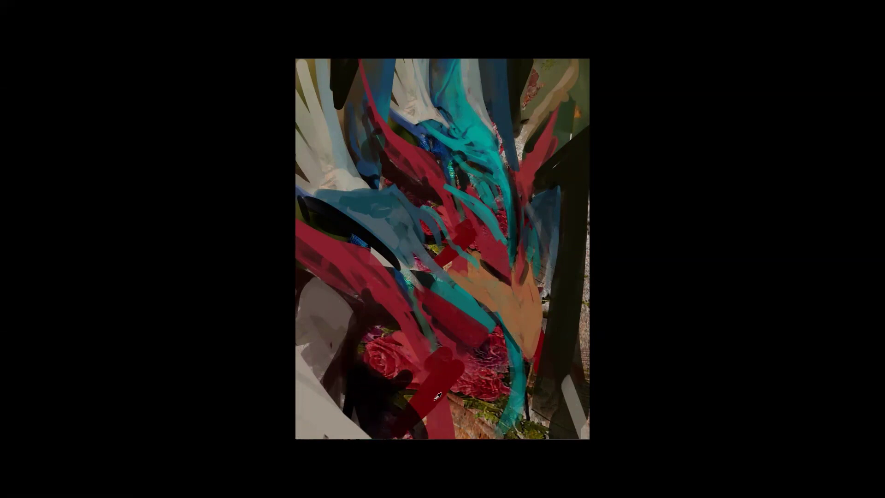
Cover the exposed photo texture along the canvas's lower edge, below and beside the roses, with broad dark red strokes.
{"action": "mouse_move", "coordinate": [393, 421]}
{"action": "left_mouse_down"}
{"action": "mouse_move", "coordinate": [419, 448]}
{"action": "mouse_move", "coordinate": [392, 411]}
{"action": "mouse_move", "coordinate": [369, 427]}
{"action": "mouse_move", "coordinate": [393, 388]}
{"action": "left_mouse_up"}
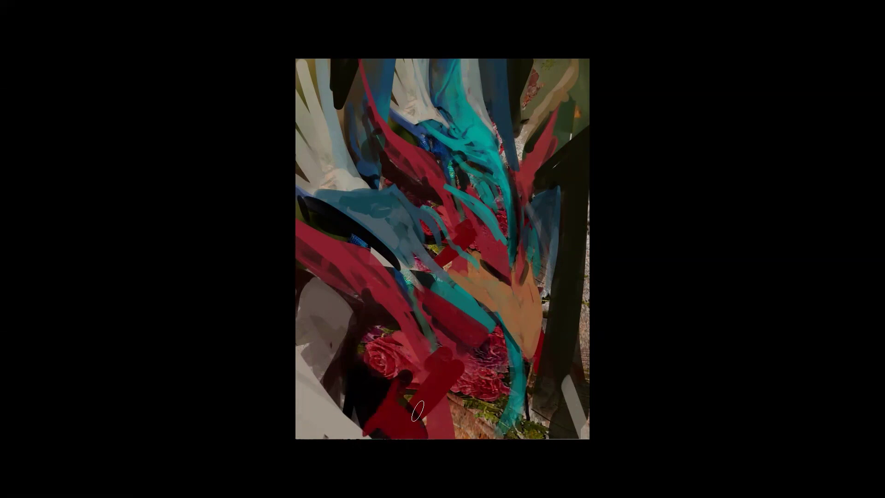
{"action": "left_click_drag", "start_coordinate": [543, 440], "coordinate": [537, 365]}
{"action": "left_click_drag", "start_coordinate": [456, 394], "coordinate": [465, 437]}
{"action": "left_click_drag", "start_coordinate": [456, 386], "coordinate": [475, 436]}
{"action": "left_click_drag", "start_coordinate": [473, 368], "coordinate": [509, 456]}
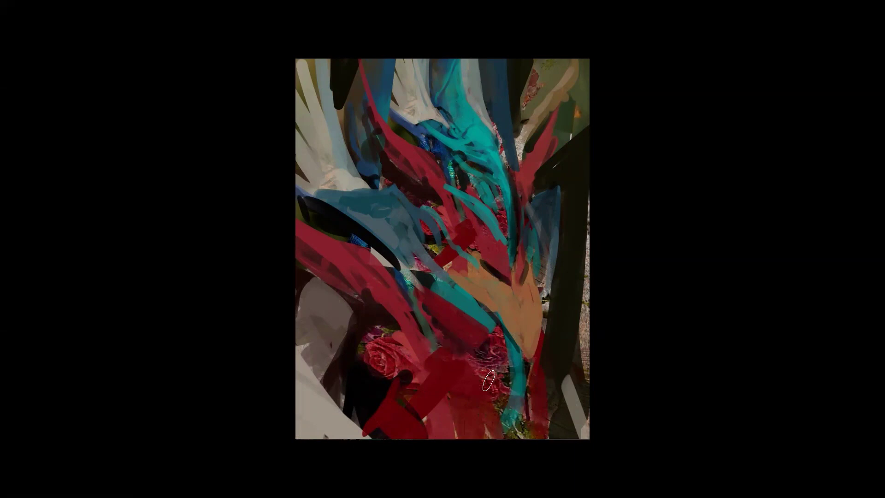
Thicken the turquoise limb around the tan shape's pointed tip and extend it down to the canvas's lower edge.
{"action": "mouse_move", "coordinate": [473, 307]}
{"action": "left_mouse_down"}
{"action": "mouse_move", "coordinate": [507, 379]}
{"action": "mouse_move", "coordinate": [479, 315]}
{"action": "mouse_move", "coordinate": [511, 422]}
{"action": "left_mouse_up"}
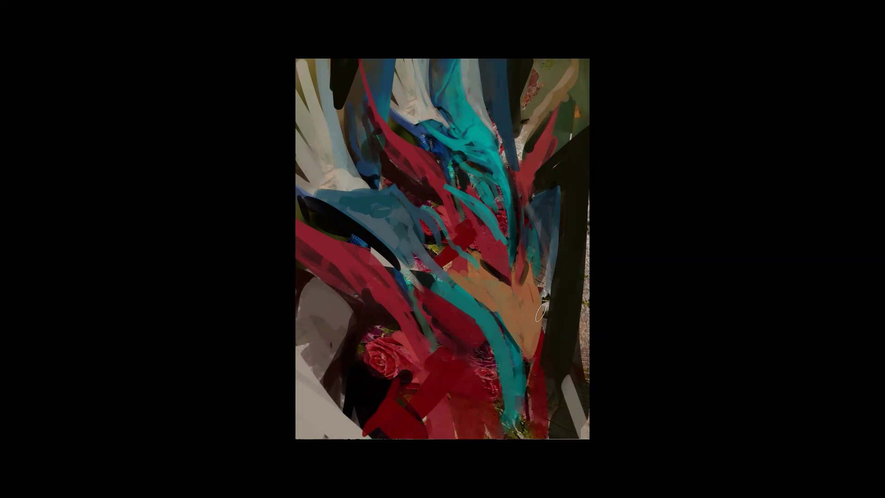
{"action": "left_click_drag", "start_coordinate": [540, 305], "coordinate": [534, 434]}
{"action": "mouse_move", "coordinate": [515, 362]}
{"action": "left_mouse_down"}
{"action": "mouse_move", "coordinate": [536, 351]}
{"action": "mouse_move", "coordinate": [530, 395]}
{"action": "mouse_move", "coordinate": [527, 373]}
{"action": "mouse_move", "coordinate": [534, 395]}
{"action": "mouse_move", "coordinate": [541, 364]}
{"action": "mouse_move", "coordinate": [516, 419]}
{"action": "mouse_move", "coordinate": [507, 382]}
{"action": "mouse_move", "coordinate": [492, 436]}
{"action": "mouse_move", "coordinate": [519, 447]}
{"action": "mouse_move", "coordinate": [536, 437]}
{"action": "mouse_move", "coordinate": [546, 455]}
{"action": "left_mouse_up"}
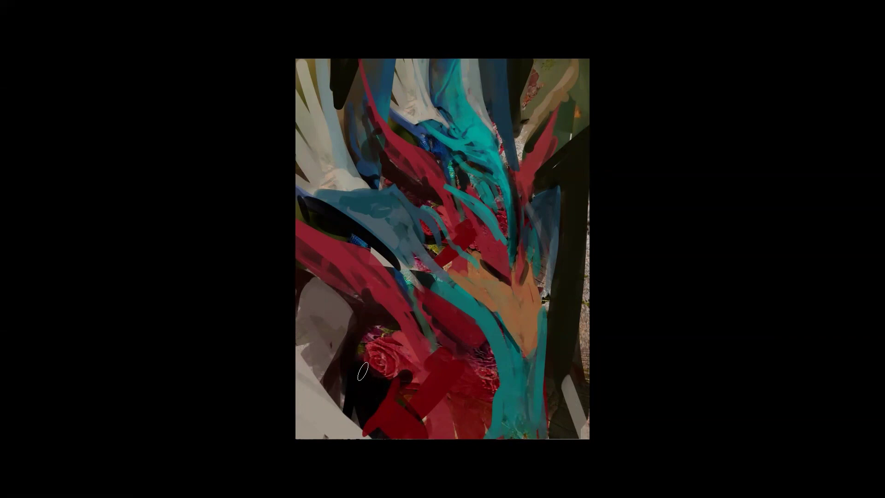
Fill out the crimson limb above the rose and refine the blue patch beside the trunk and the tan shape's upper edge.
{"action": "left_click", "coordinate": [402, 351], "text": "alt"}
{"action": "left_click_drag", "start_coordinate": [356, 291], "coordinate": [400, 342]}
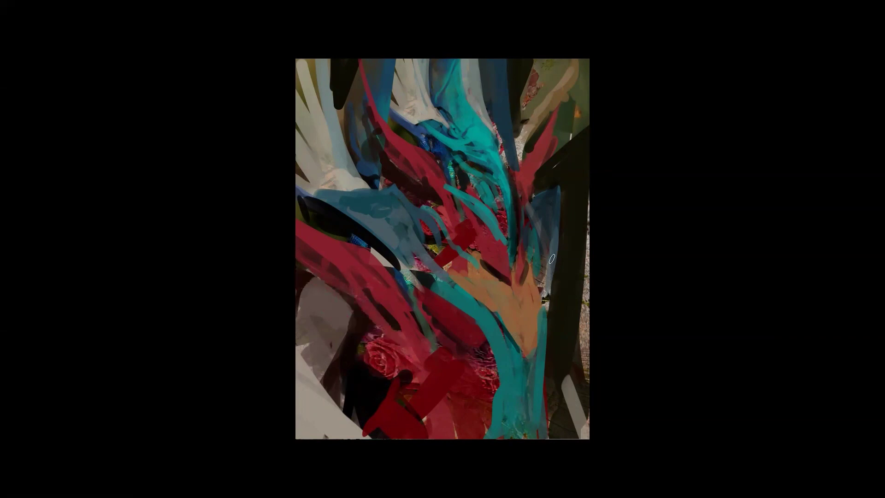
{"action": "mouse_move", "coordinate": [544, 210]}
{"action": "left_mouse_down"}
{"action": "mouse_move", "coordinate": [552, 264]}
{"action": "mouse_move", "coordinate": [554, 226]}
{"action": "mouse_move", "coordinate": [534, 289]}
{"action": "left_mouse_up"}
{"action": "mouse_move", "coordinate": [469, 266]}
{"action": "left_mouse_down"}
{"action": "mouse_move", "coordinate": [467, 246]}
{"action": "mouse_move", "coordinate": [502, 284]}
{"action": "left_mouse_up"}
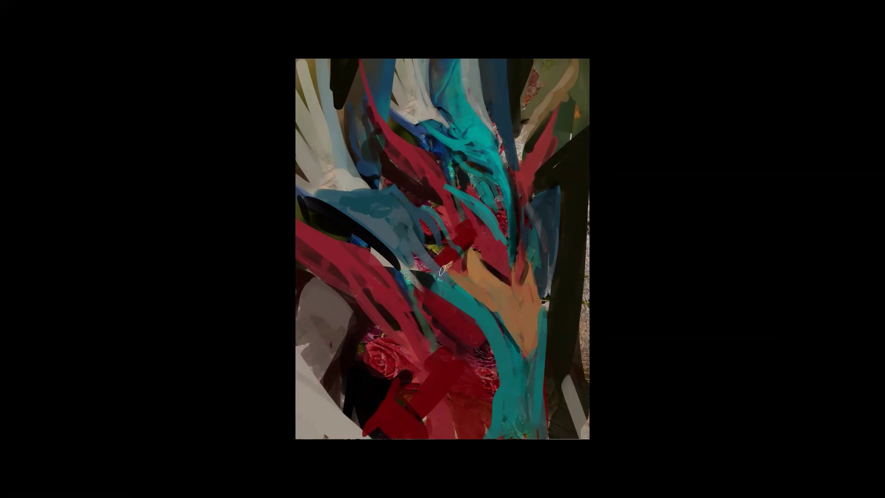
{"action": "left_click_drag", "start_coordinate": [452, 263], "coordinate": [457, 272]}
Mirror the canvas, extend the crimson limbs into thin branches reaching the canvas edges, and flip the view back.
{"action": "key", "text": "m"}
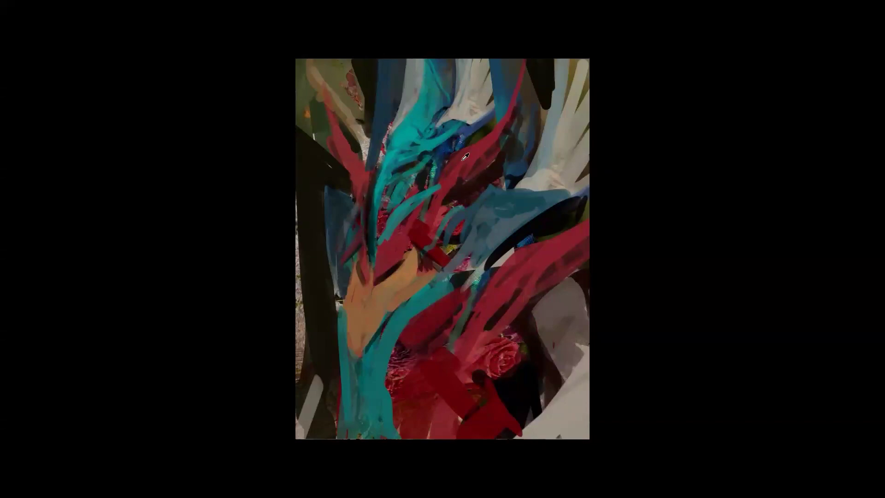
{"action": "mouse_move", "coordinate": [531, 50]}
{"action": "left_mouse_down"}
{"action": "mouse_move", "coordinate": [498, 145]}
{"action": "mouse_move", "coordinate": [467, 182]}
{"action": "mouse_move", "coordinate": [542, 99]}
{"action": "mouse_move", "coordinate": [507, 130]}
{"action": "mouse_move", "coordinate": [529, 69]}
{"action": "left_mouse_up"}
{"action": "key", "text": "ctrl+z"}
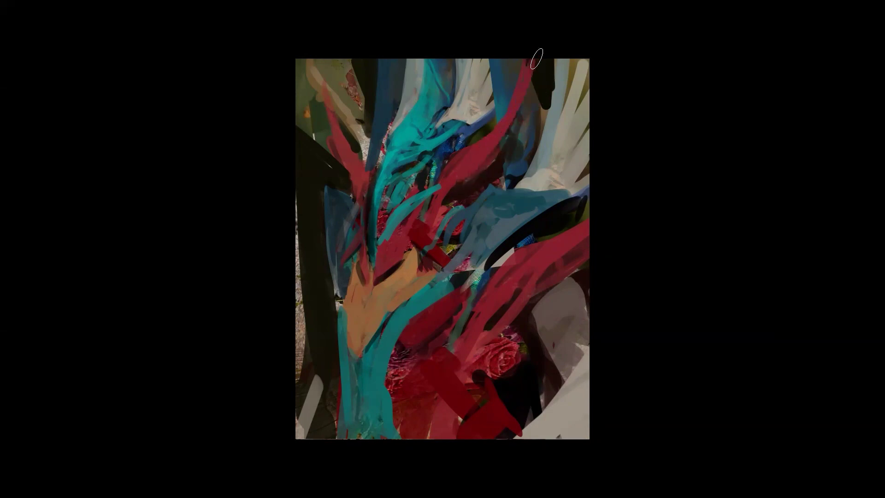
{"action": "left_click_drag", "start_coordinate": [473, 173], "coordinate": [521, 119]}
{"action": "left_click_drag", "start_coordinate": [336, 64], "coordinate": [341, 132]}
{"action": "left_click_drag", "start_coordinate": [360, 170], "coordinate": [362, 59]}
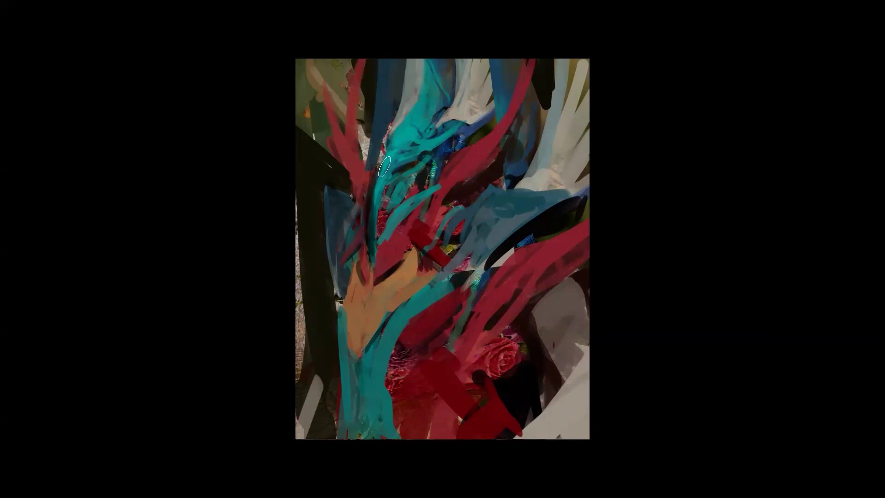
{"action": "key", "text": "m"}
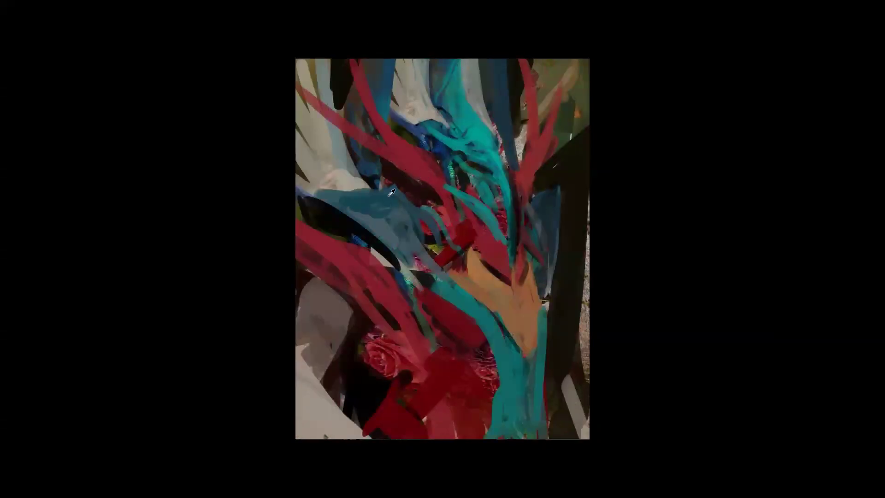
Sweep a curved blue branch from the blue shape to the canvas edge and extend the turquoise limb along the blue and tan shapes.
{"action": "left_click_drag", "start_coordinate": [390, 189], "coordinate": [257, 137]}
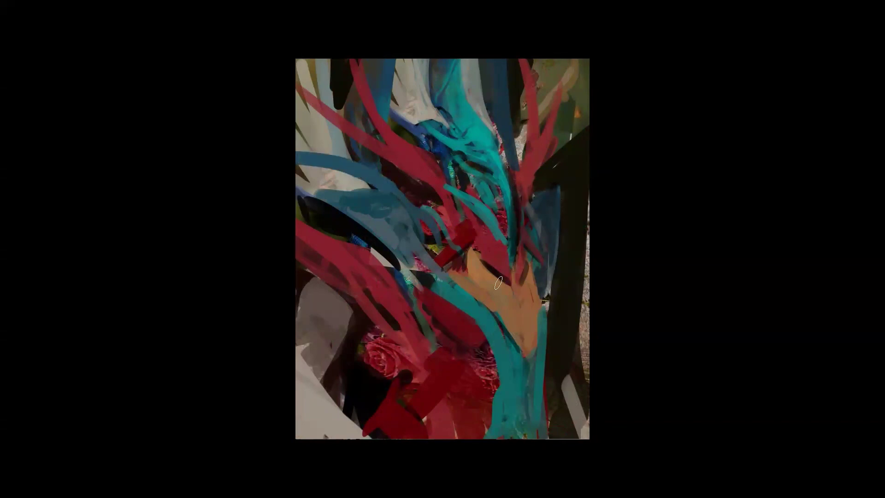
{"action": "mouse_move", "coordinate": [394, 248]}
{"action": "left_mouse_down"}
{"action": "mouse_move", "coordinate": [417, 304]}
{"action": "mouse_move", "coordinate": [407, 254]}
{"action": "mouse_move", "coordinate": [418, 272]}
{"action": "left_mouse_up"}
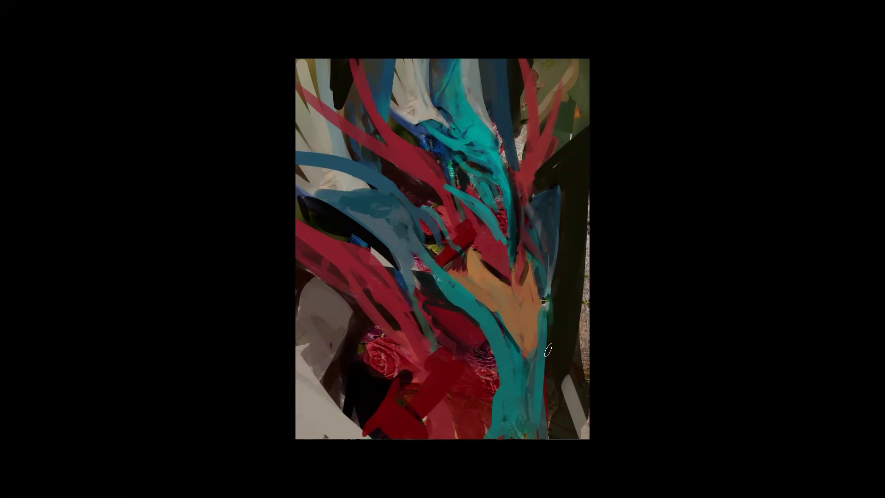
{"action": "mouse_move", "coordinate": [539, 271]}
{"action": "left_mouse_down"}
{"action": "mouse_move", "coordinate": [544, 346]}
{"action": "mouse_move", "coordinate": [531, 404]}
{"action": "left_mouse_up"}
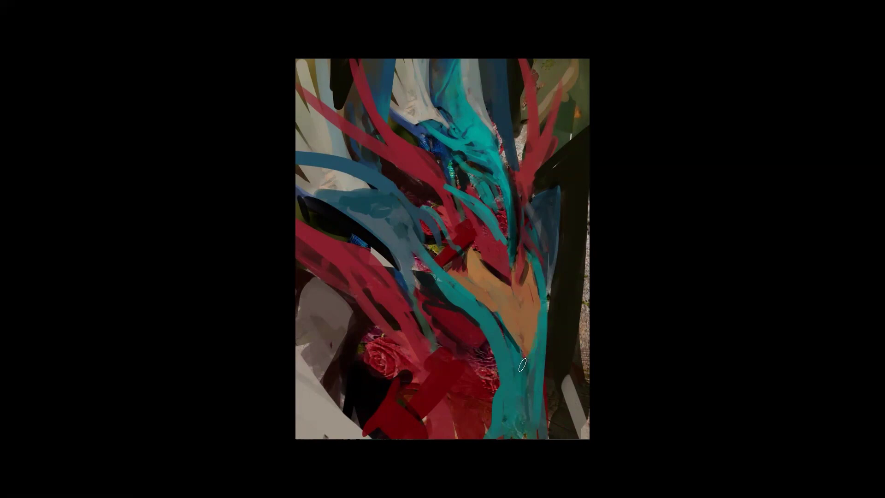
Switch to Chrome and search the web for "indie games 2019".
{"action": "key", "text": "f"}
{"action": "left_click", "coordinate": [59, 491]}
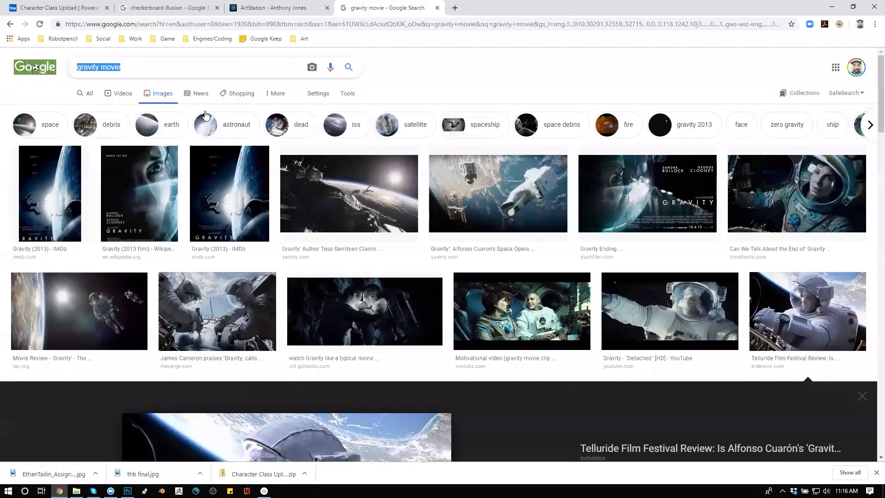
{"action": "left_click", "coordinate": [212, 24]}
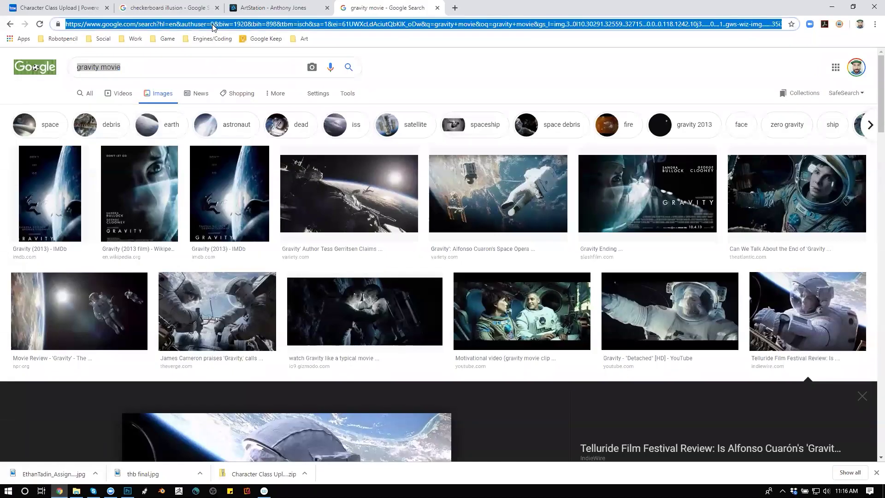
{"action": "type", "text": "indie g"}
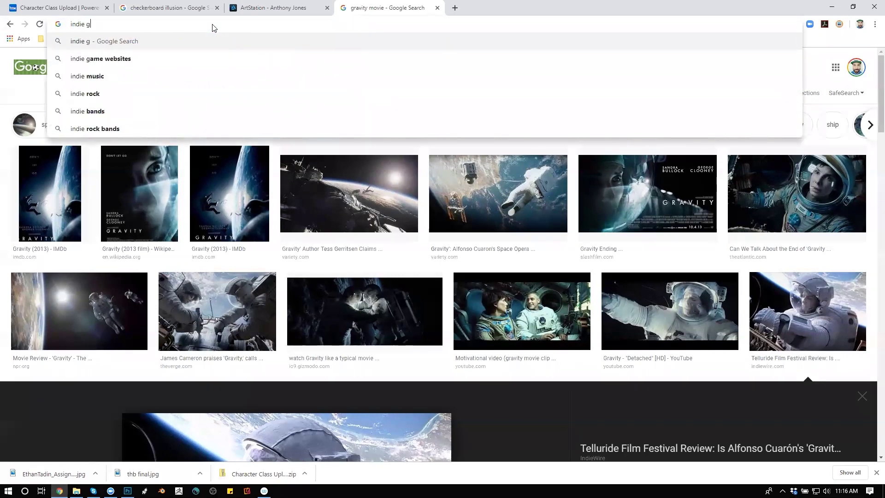
{"action": "type", "text": "ame"}
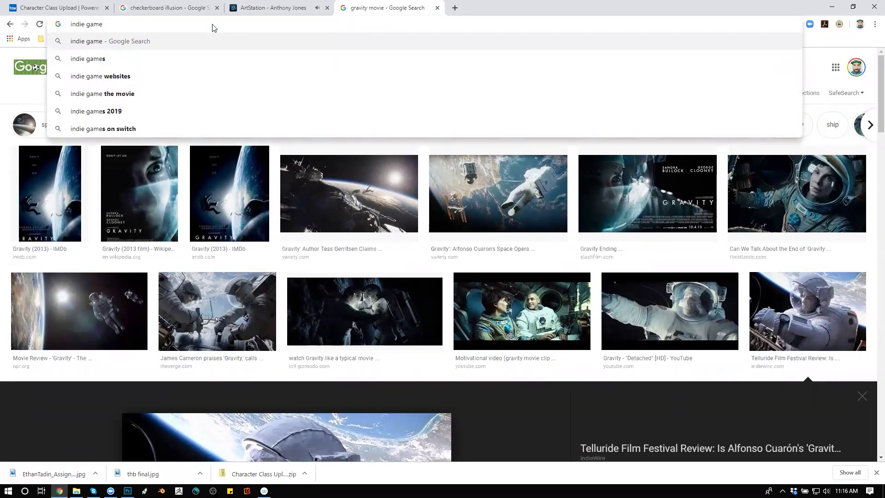
{"action": "type", "text": "s 2019"}
{"action": "key", "text": "Return"}
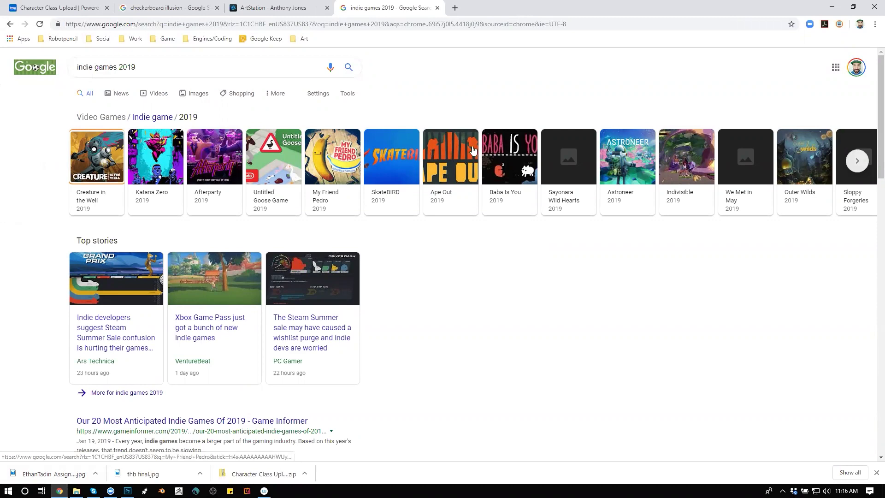
Open the game Creature in the Well from the results, look up its developer Flight School Studio, and open the studio's website.
{"action": "left_click", "coordinate": [107, 155]}
{"action": "scroll", "coordinate": [441, 316], "scroll_direction": "down", "scroll_amount": 1}
{"action": "left_click", "coordinate": [441, 314]}
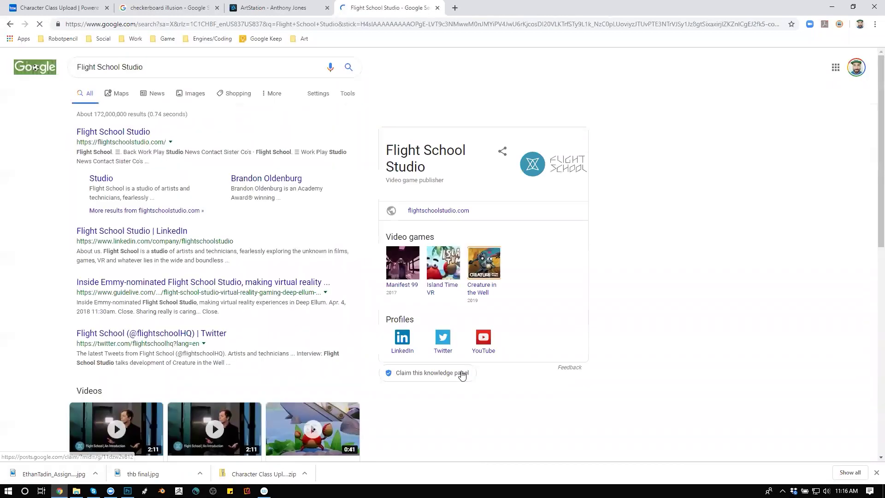
{"action": "left_click", "coordinate": [158, 143]}
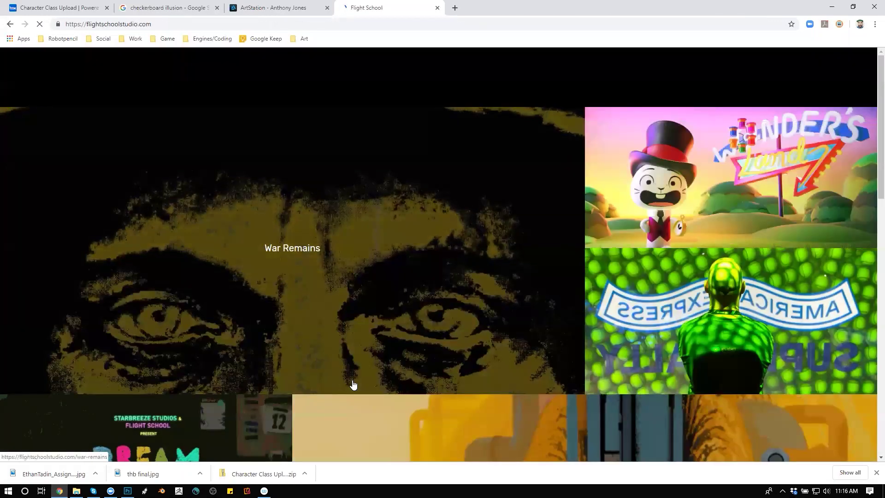
Look over the projects on the studio's home page and open its navigation menu.
{"action": "scroll", "coordinate": [388, 319], "scroll_direction": "down", "scroll_amount": 14}
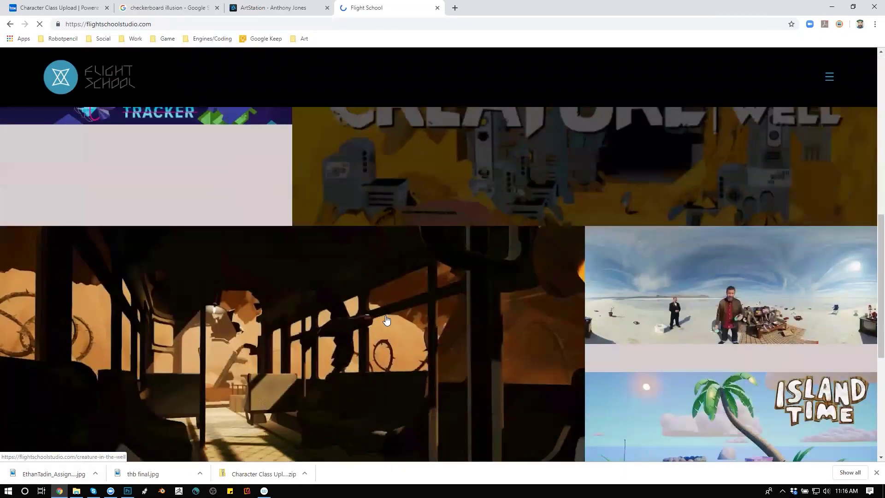
{"action": "scroll", "coordinate": [391, 318], "scroll_direction": "up", "scroll_amount": 14}
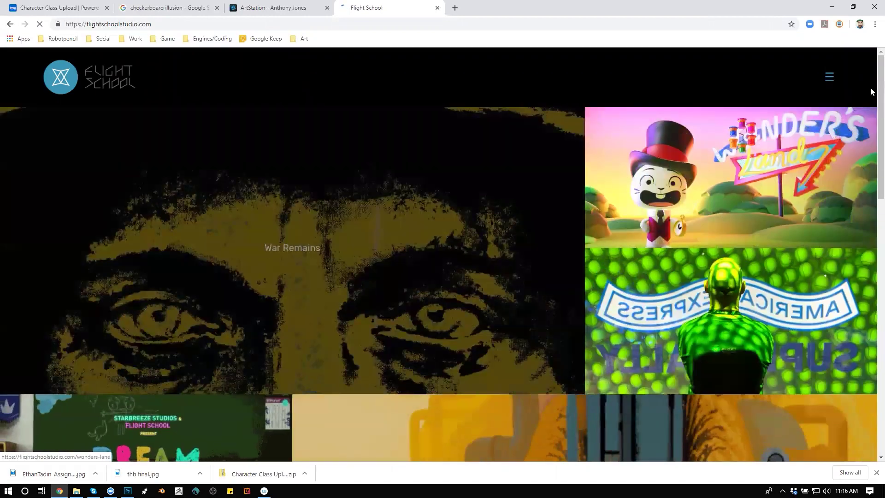
{"action": "left_click", "coordinate": [829, 76]}
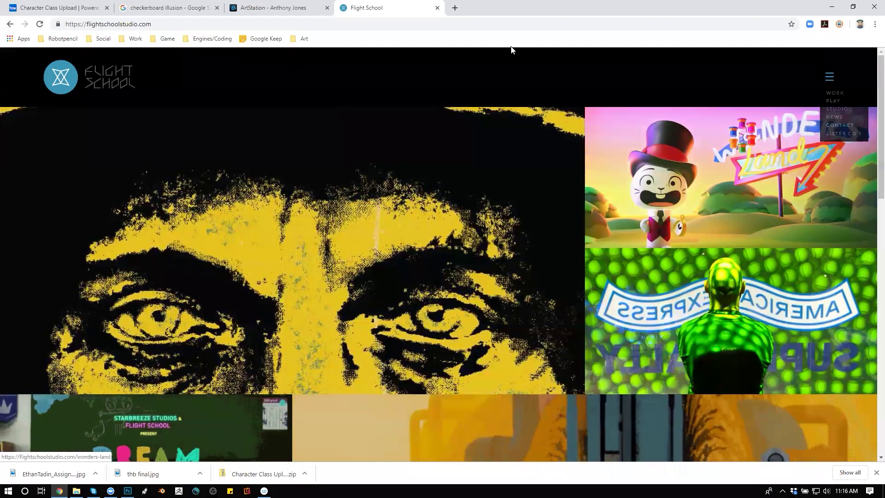
Search the web for "glass door" and open the Glassdoor job search site.
{"action": "left_click", "coordinate": [317, 25]}
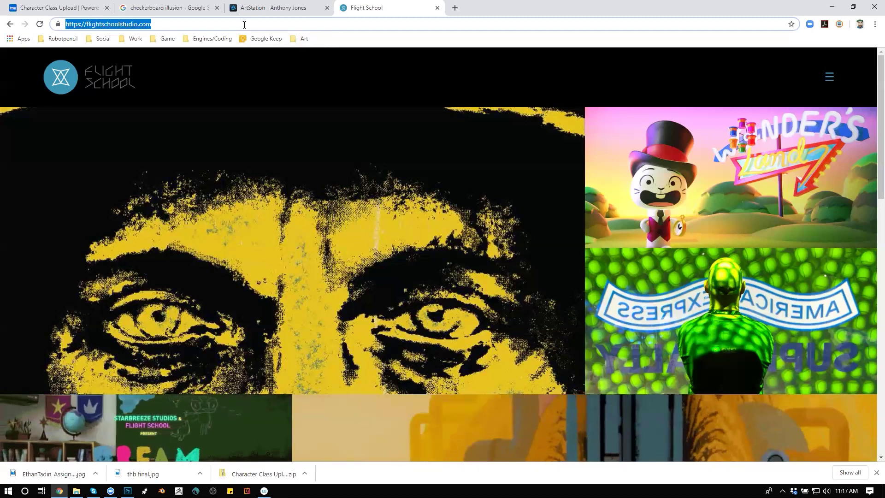
{"action": "type", "text": "glass door"}
{"action": "key", "text": "Return"}
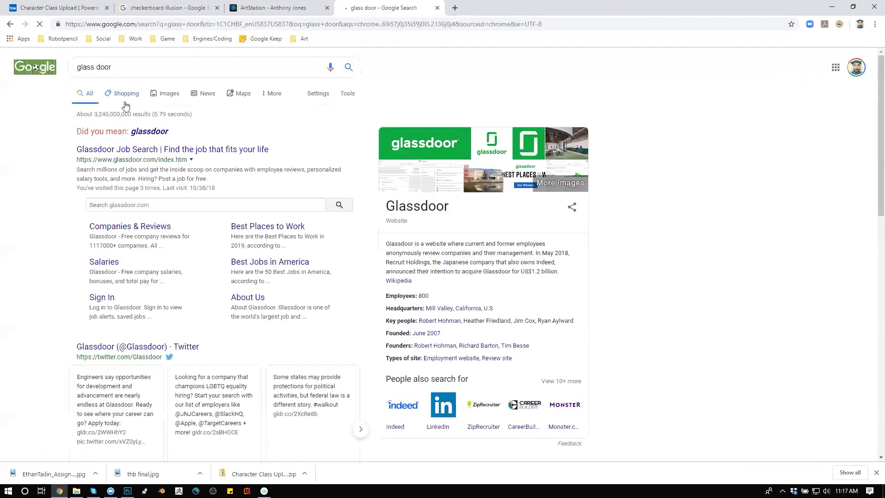
{"action": "left_click", "coordinate": [141, 151]}
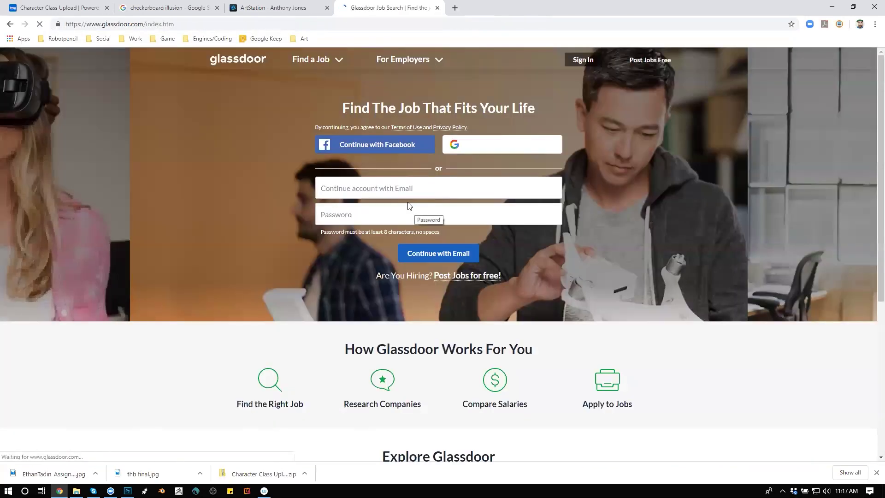
Examine the Glassdoor home page and its Find a Job and For Employers sections.
{"action": "mouse_move", "coordinate": [294, 71]}
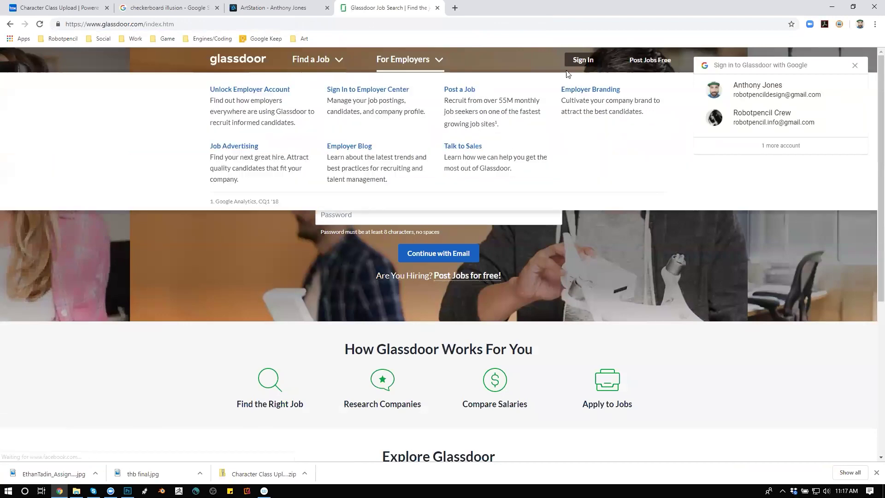
{"action": "scroll", "coordinate": [583, 160], "scroll_direction": "down", "scroll_amount": 3}
{"action": "scroll", "coordinate": [585, 162], "scroll_direction": "up", "scroll_amount": 3}
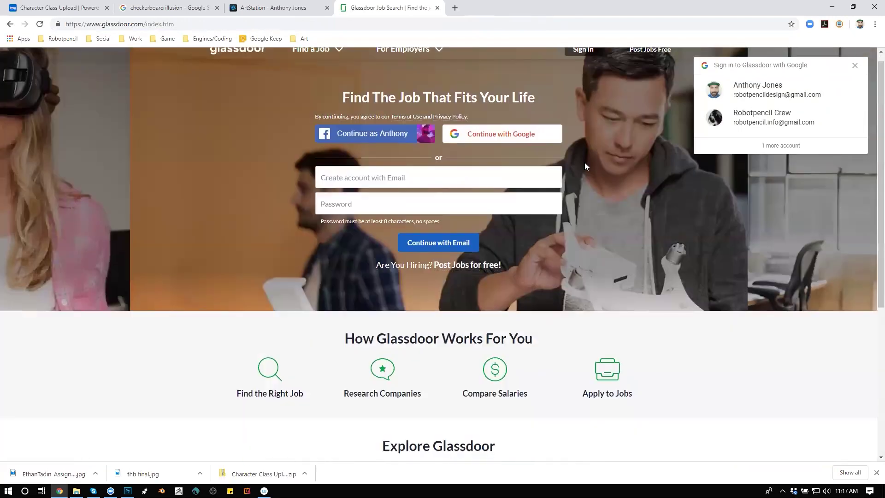
{"action": "mouse_move", "coordinate": [317, 63]}
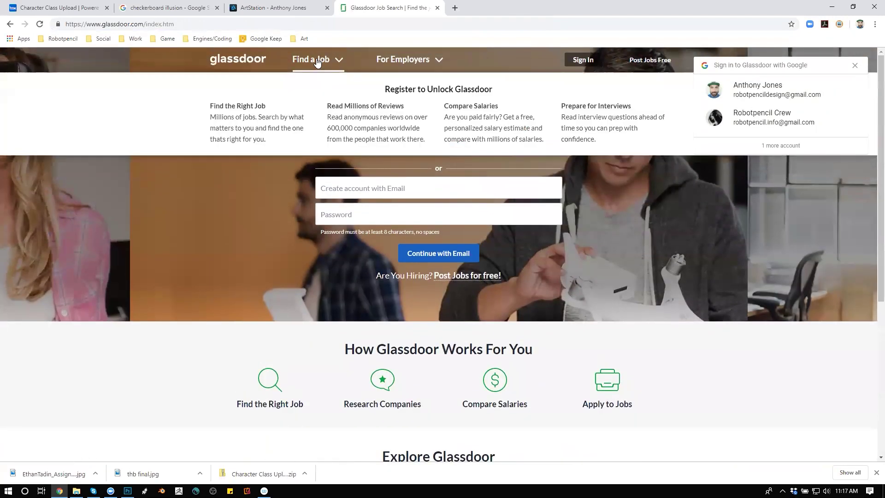
{"action": "mouse_move", "coordinate": [403, 65]}
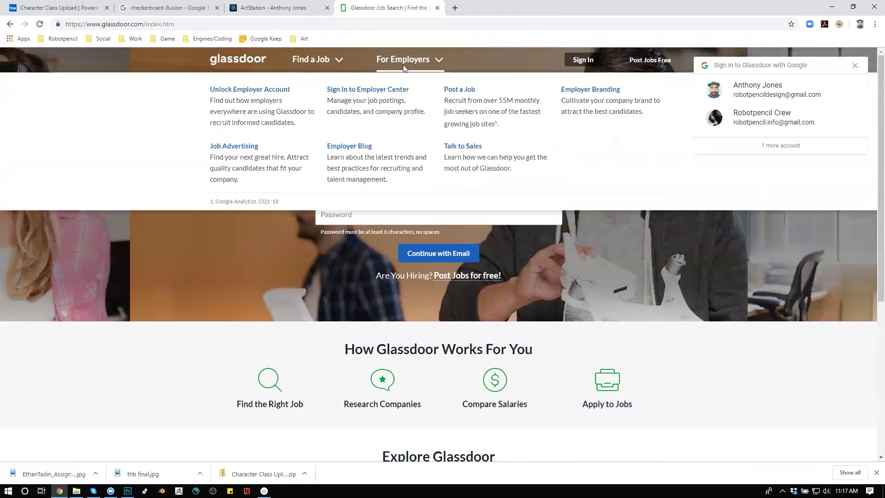
{"action": "scroll", "coordinate": [573, 194], "scroll_direction": "down", "scroll_amount": 5}
{"action": "scroll", "coordinate": [576, 203], "scroll_direction": "up", "scroll_amount": 5}
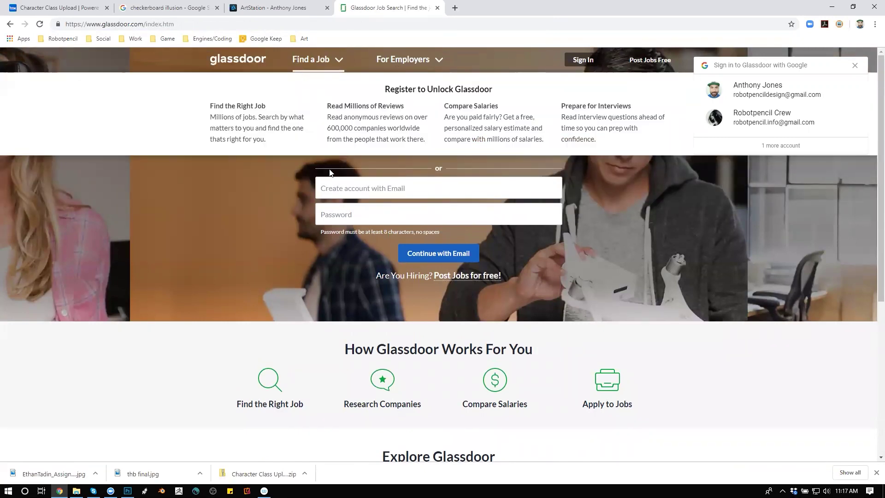
Sign in to Glassdoor with an existing linked account.
{"action": "left_click", "coordinate": [371, 146]}
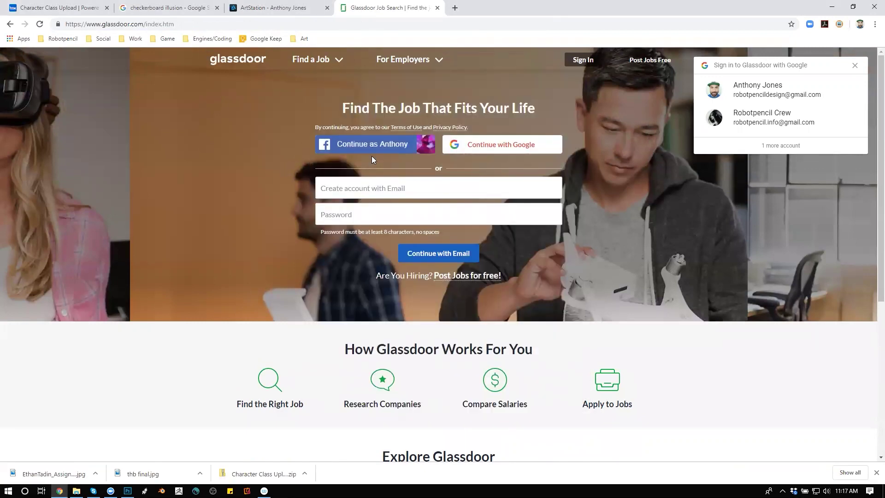
{"action": "left_click", "coordinate": [331, 145]}
{"action": "left_click", "coordinate": [771, 91]}
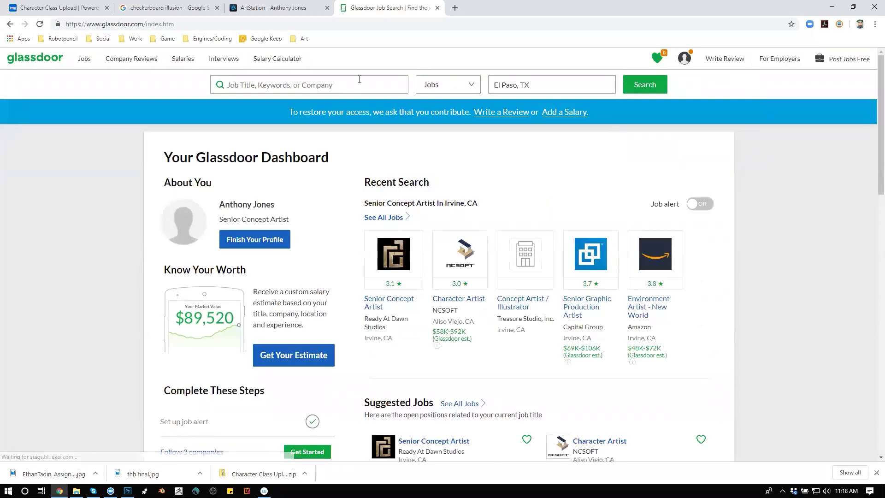
Search the Glassdoor job listings for "concept artist".
{"action": "type", "text": "concept arit"}
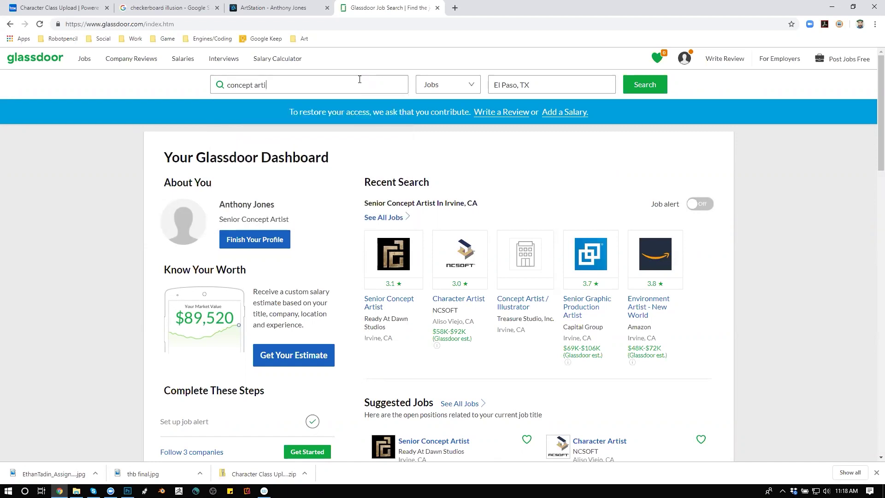
{"action": "type", "text": "st"}
{"action": "key", "text": "Return"}
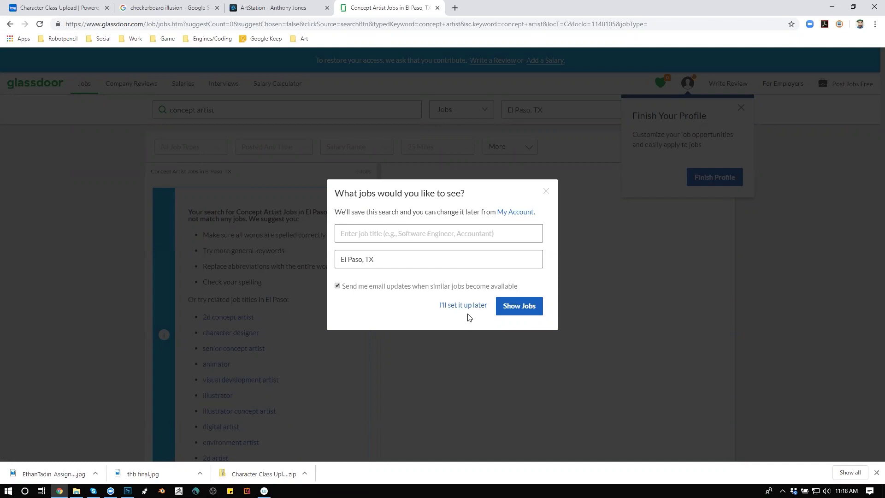
Dismiss the job preferences prompt and search the El Paso, TX job listings for "2d artist".
{"action": "left_click", "coordinate": [547, 192]}
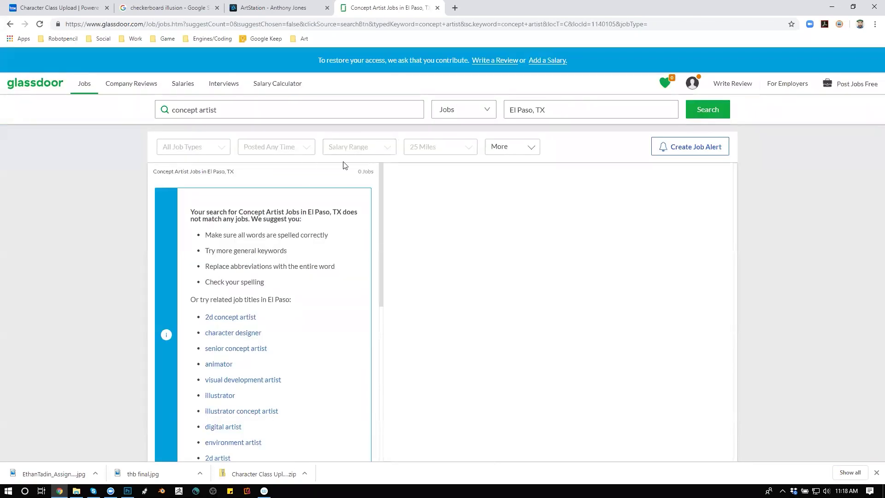
{"action": "triple_click", "coordinate": [274, 114]}
{"action": "type", "text": "2d arti"}
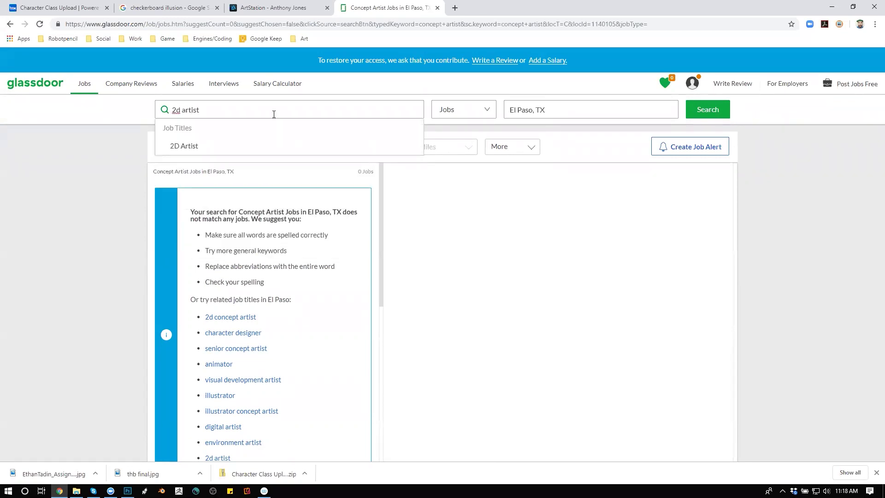
{"action": "key", "text": "Return"}
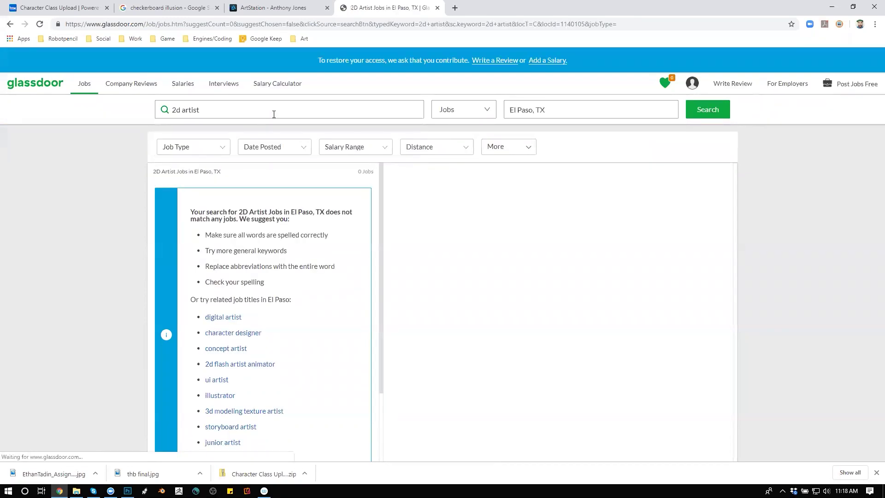
Remove the El Paso, TX location and rerun the "2d artist" job search without a location.
{"action": "left_click", "coordinate": [479, 111]}
{"action": "triple_click", "coordinate": [662, 109]}
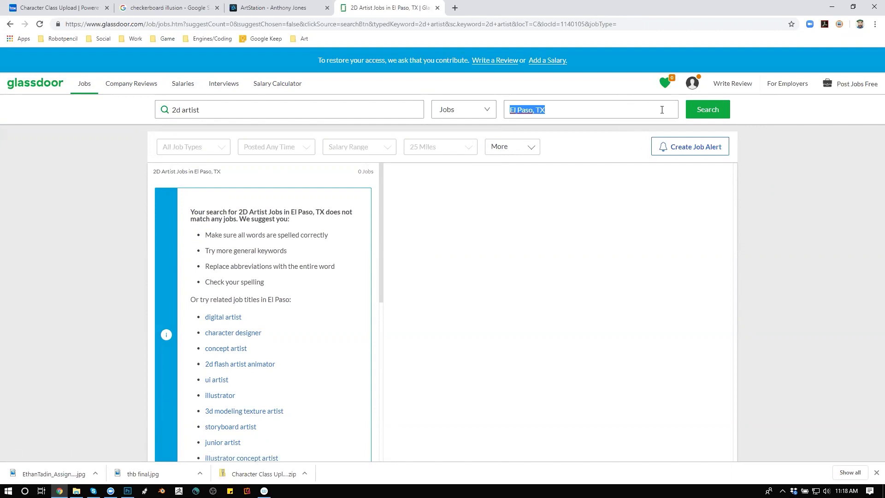
{"action": "key", "text": "BackSpace"}
{"action": "key", "text": "Return"}
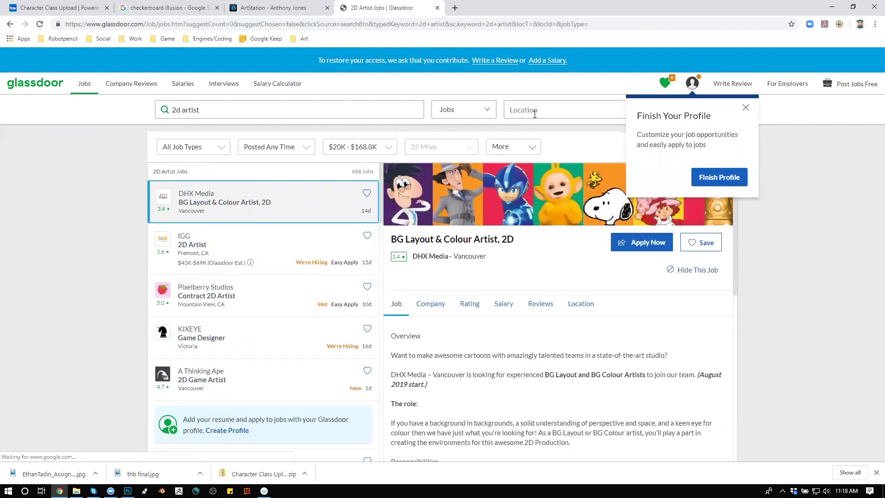
Search for "concept artist" jobs with no location restriction.
{"action": "triple_click", "coordinate": [229, 104]}
{"action": "type", "text": "concept art"}
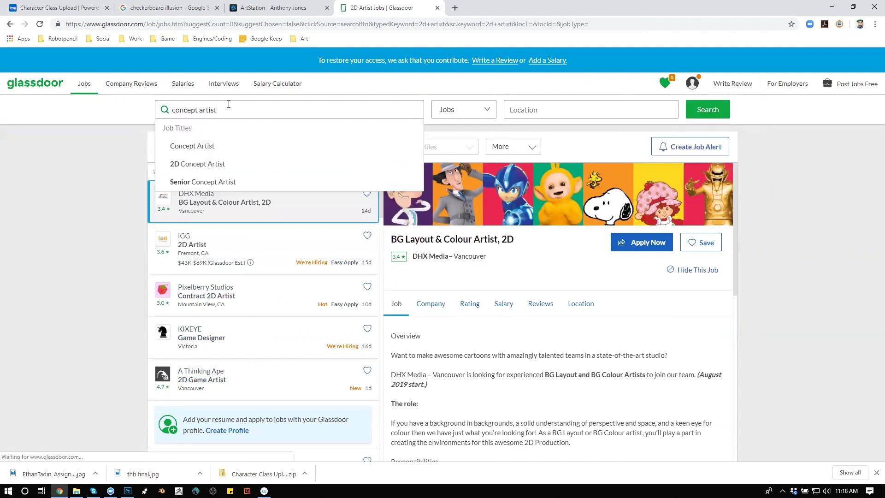
{"action": "left_click", "coordinate": [713, 113]}
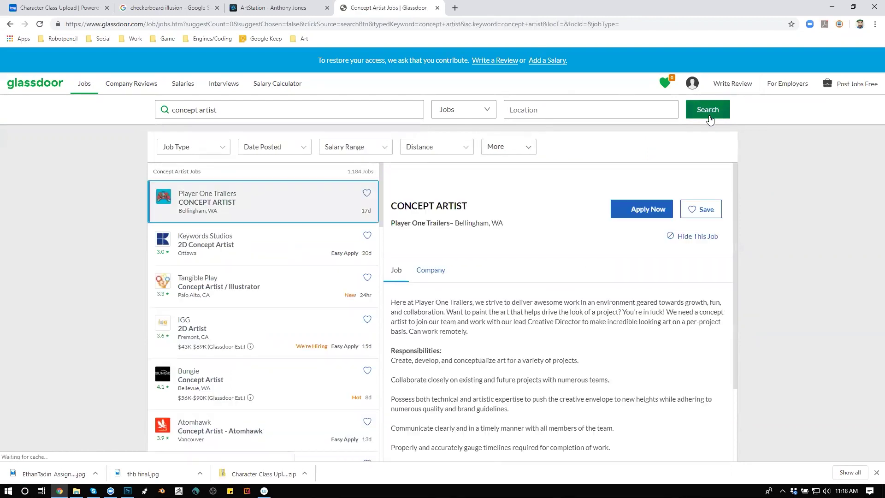
Read the Player One Trailers job description and examine the studios, locations and salary estimates in the concept artist listings.
{"action": "scroll", "coordinate": [548, 264], "scroll_direction": "down", "scroll_amount": 3}
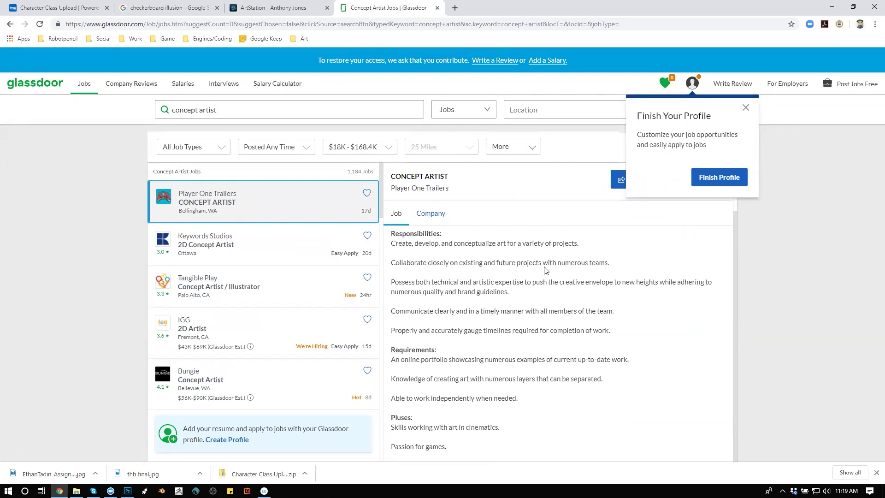
{"action": "scroll", "coordinate": [439, 280], "scroll_direction": "down", "scroll_amount": 1}
{"action": "scroll", "coordinate": [332, 275], "scroll_direction": "down", "scroll_amount": 1}
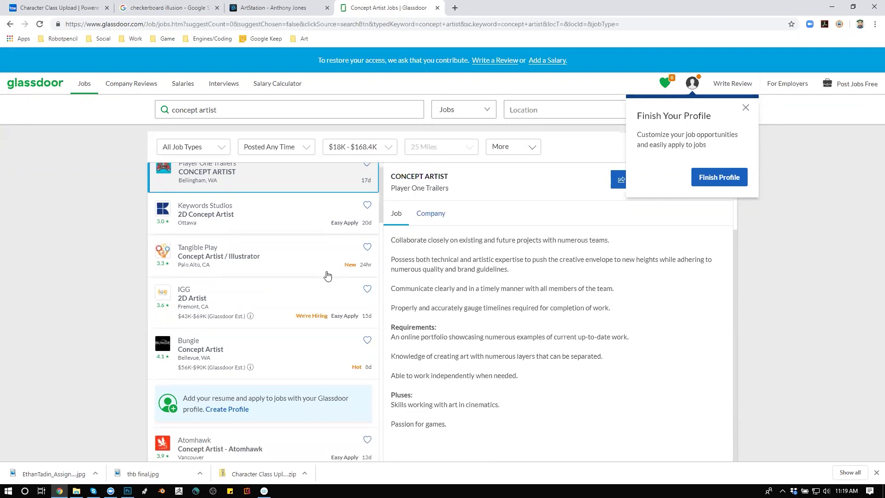
{"action": "scroll", "coordinate": [327, 272], "scroll_direction": "up", "scroll_amount": 1}
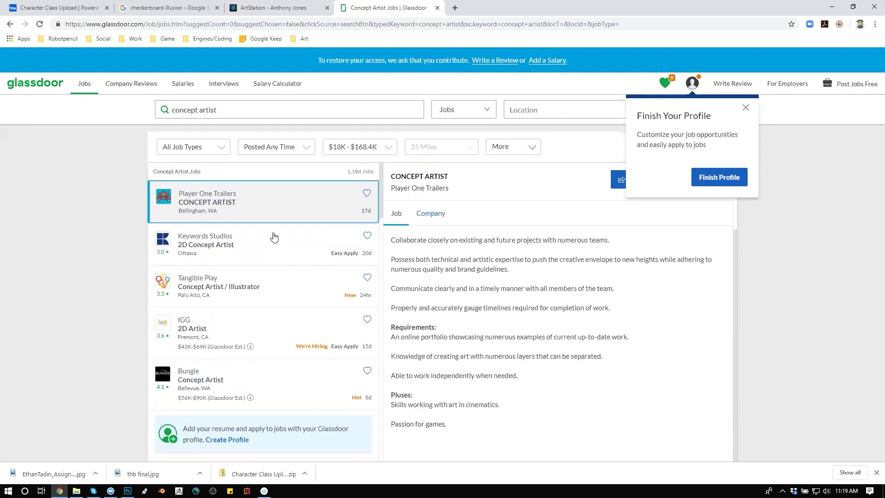
{"action": "scroll", "coordinate": [328, 237], "scroll_direction": "down", "scroll_amount": 4}
{"action": "scroll", "coordinate": [289, 248], "scroll_direction": "down", "scroll_amount": 2}
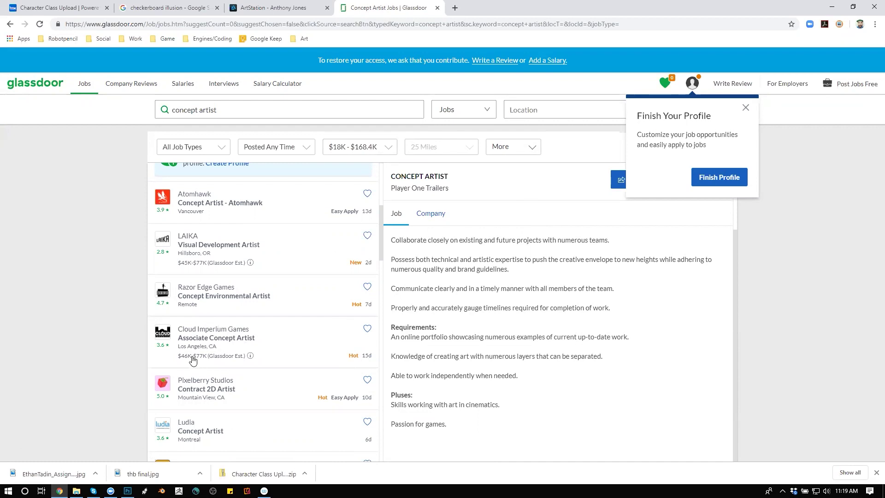
{"action": "scroll", "coordinate": [252, 355], "scroll_direction": "down", "scroll_amount": 2}
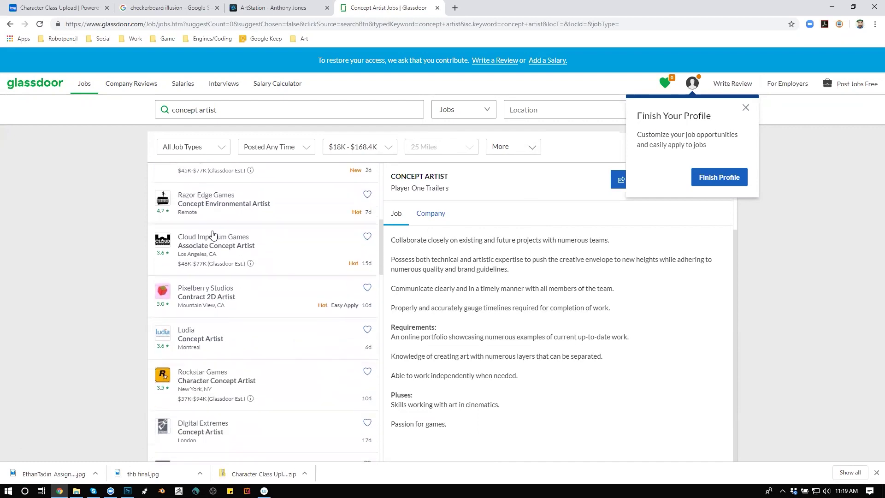
{"action": "scroll", "coordinate": [283, 314], "scroll_direction": "down", "scroll_amount": 1}
{"action": "scroll", "coordinate": [283, 314], "scroll_direction": "up", "scroll_amount": 1}
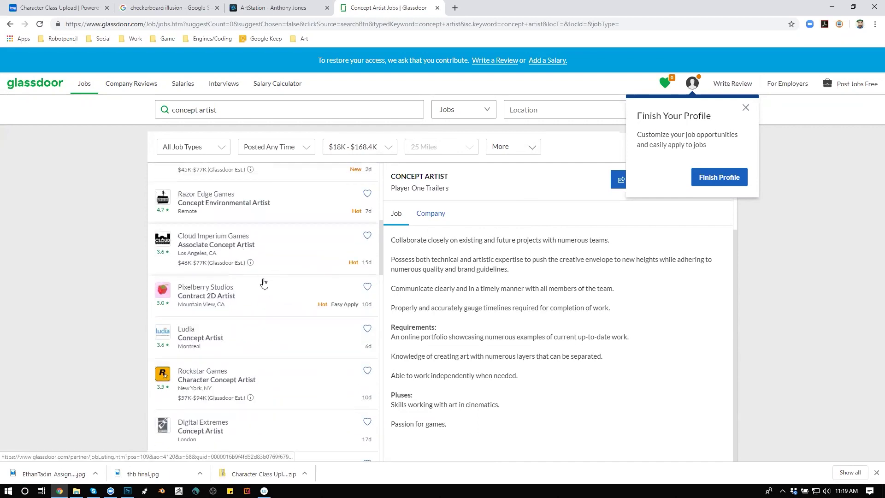
{"action": "scroll", "coordinate": [264, 282], "scroll_direction": "down", "scroll_amount": 1}
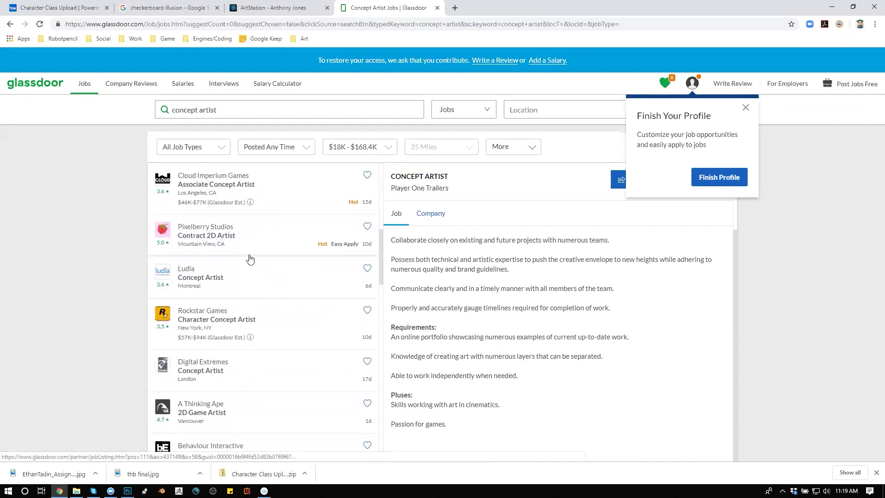
{"action": "scroll", "coordinate": [250, 255], "scroll_direction": "down", "scroll_amount": 1}
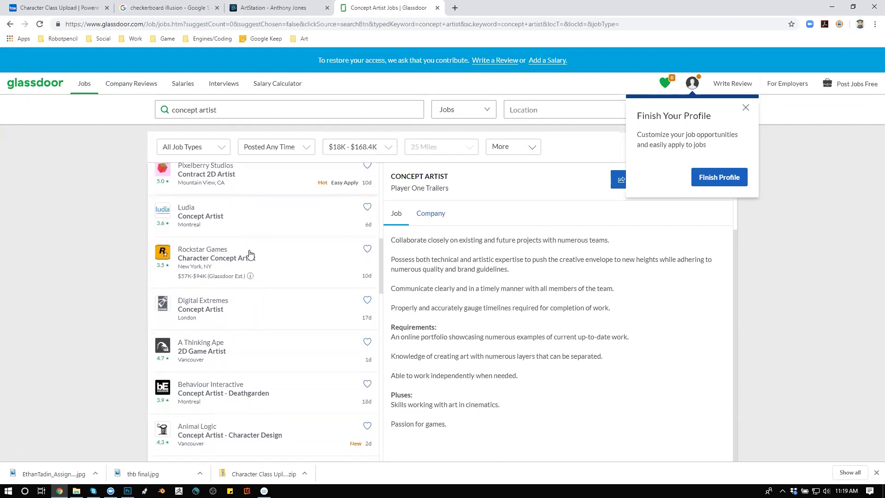
{"action": "scroll", "coordinate": [244, 260], "scroll_direction": "down", "scroll_amount": 1}
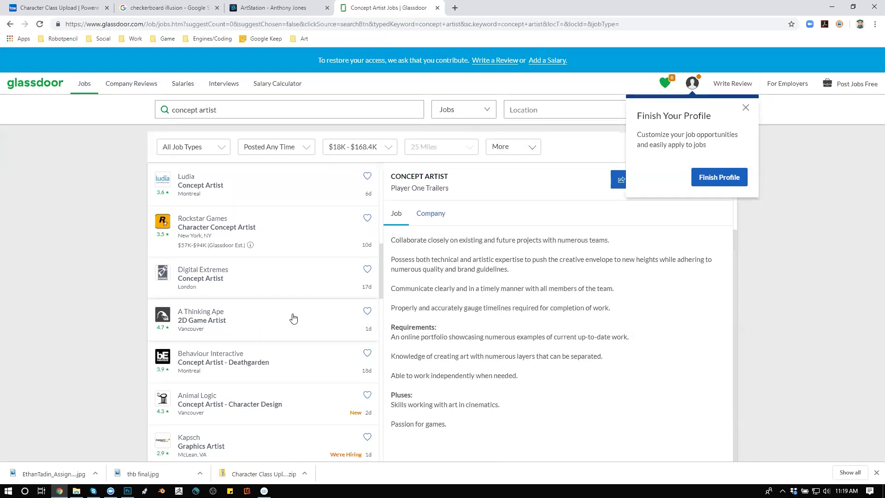
{"action": "scroll", "coordinate": [281, 244], "scroll_direction": "down", "scroll_amount": 3}
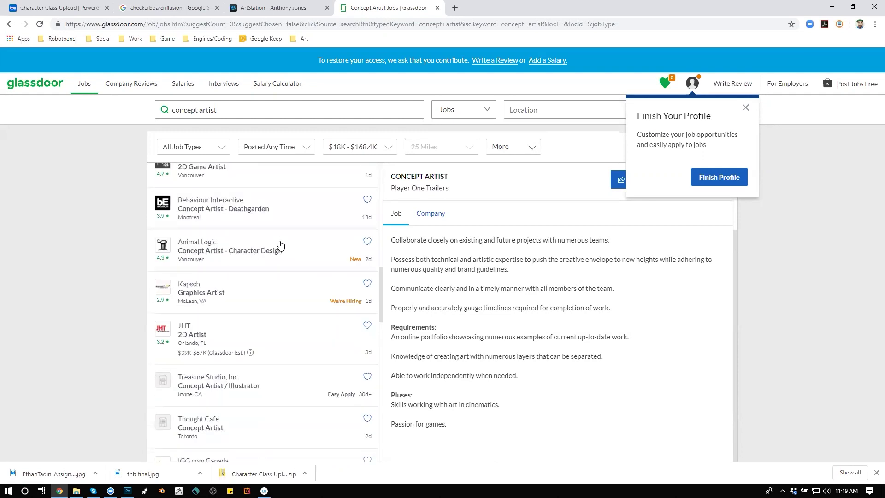
{"action": "scroll", "coordinate": [280, 244], "scroll_direction": "down", "scroll_amount": 5}
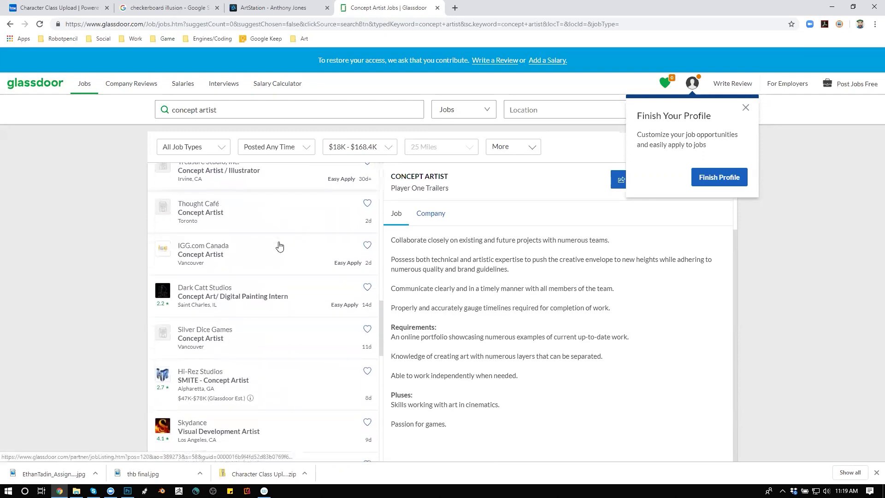
{"action": "scroll", "coordinate": [280, 247], "scroll_direction": "down", "scroll_amount": 1}
{"action": "scroll", "coordinate": [280, 246], "scroll_direction": "down", "scroll_amount": 1}
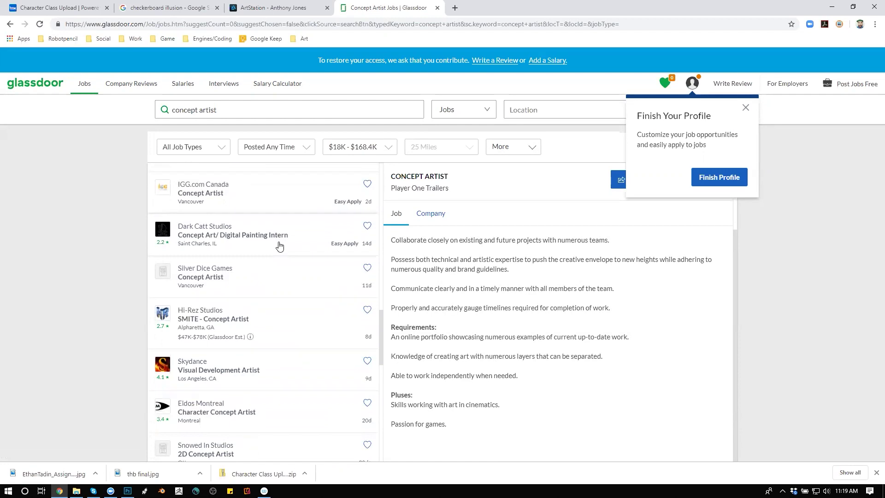
Close the Glassdoor page, switch to Photoshop and copy the upper central teal and red area of the painting to a new layer.
{"action": "left_click", "coordinate": [437, 8]}
{"action": "key", "text": "alt+Tab"}
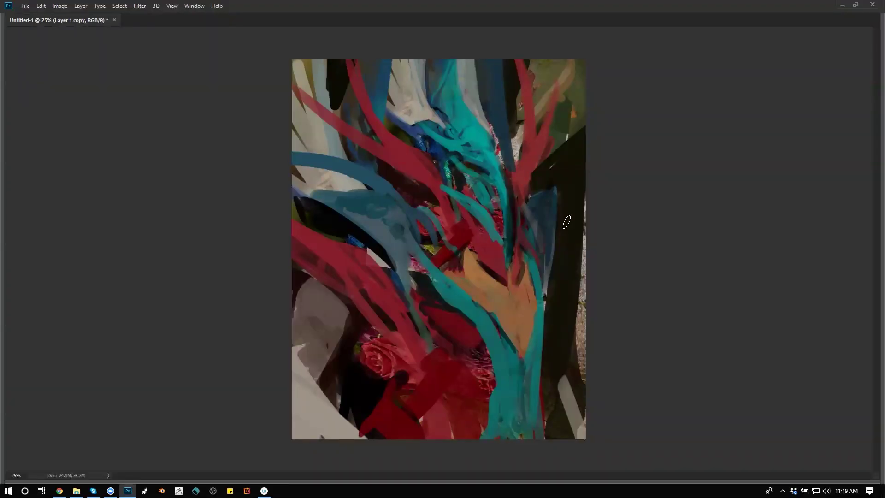
{"action": "left_click_drag", "start_coordinate": [423, 79], "coordinate": [376, 171]}
{"action": "mouse_move", "coordinate": [511, 255]}
{"action": "left_mouse_down"}
{"action": "mouse_move", "coordinate": [505, 172]}
{"action": "mouse_move", "coordinate": [412, 255]}
{"action": "left_mouse_up"}
{"action": "key", "text": "ctrl+j"}
Move the copied area to the lower left of the painting and warp its top and right side into a curved, shoulder-like form.
{"action": "key", "text": "ctrl+t"}
{"action": "left_click_drag", "start_coordinate": [417, 193], "coordinate": [455, 175]}
{"action": "right_click", "coordinate": [381, 247]}
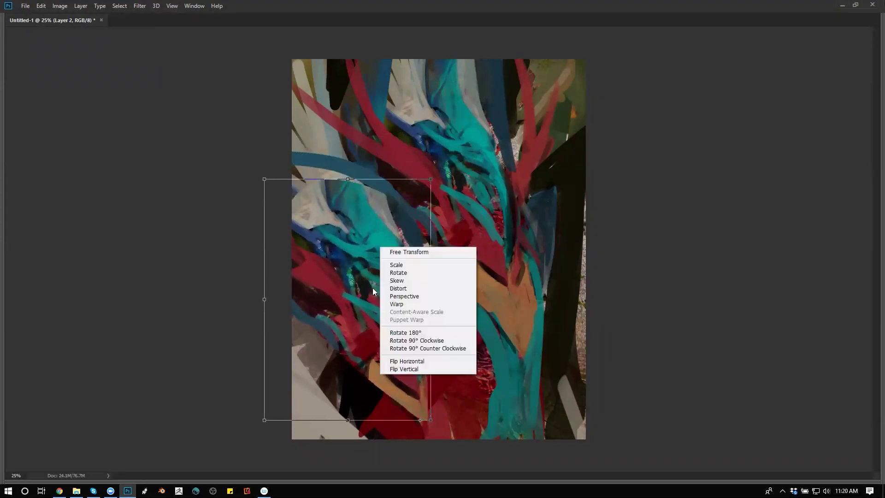
{"action": "left_click", "coordinate": [410, 303]}
{"action": "left_click_drag", "start_coordinate": [422, 198], "coordinate": [535, 222]}
{"action": "left_click_drag", "start_coordinate": [265, 179], "coordinate": [351, 171]}
{"action": "left_click_drag", "start_coordinate": [436, 183], "coordinate": [482, 194]}
{"action": "left_click_drag", "start_coordinate": [431, 262], "coordinate": [442, 198]}
{"action": "key", "text": "Return"}
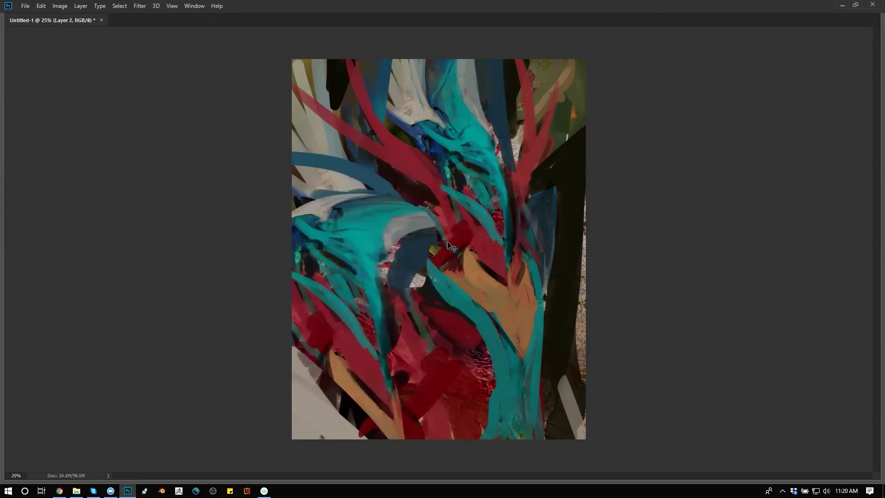
With the image temporarily flipped horizontally, paint muted teal strokes arching over both outer sides of the creature at mid-height.
{"action": "key", "text": "ctrl+shift+h"}
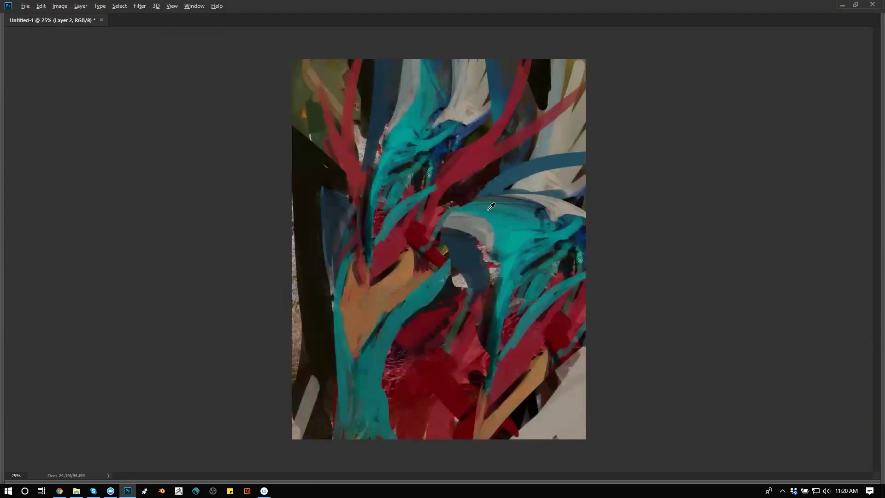
{"action": "left_click_drag", "start_coordinate": [351, 189], "coordinate": [299, 197]}
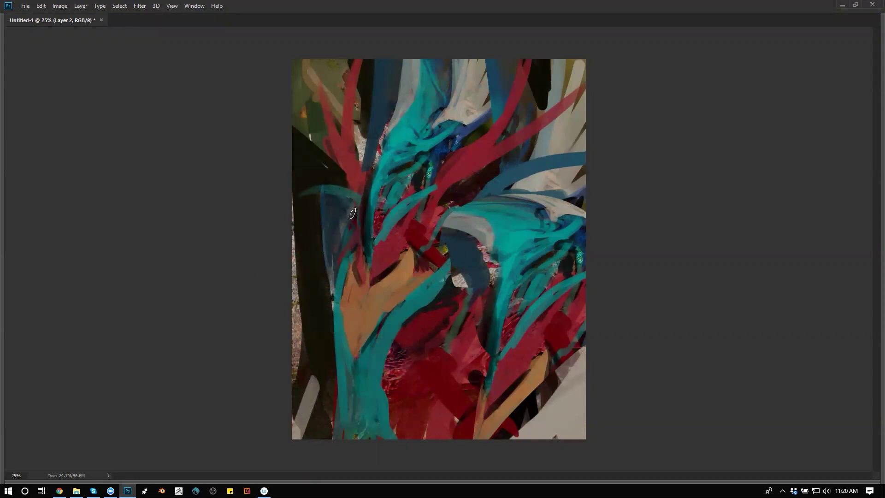
{"action": "mouse_move", "coordinate": [354, 199]}
{"action": "left_mouse_down"}
{"action": "mouse_move", "coordinate": [300, 197]}
{"action": "mouse_move", "coordinate": [346, 194]}
{"action": "mouse_move", "coordinate": [295, 232]}
{"action": "mouse_move", "coordinate": [351, 181]}
{"action": "mouse_move", "coordinate": [370, 176]}
{"action": "left_mouse_up"}
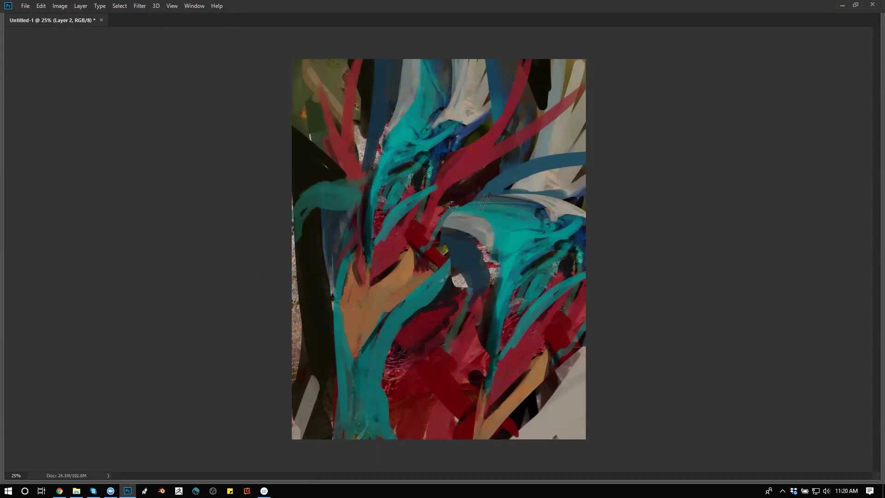
{"action": "mouse_move", "coordinate": [484, 203]}
{"action": "left_mouse_down"}
{"action": "mouse_move", "coordinate": [467, 184]}
{"action": "mouse_move", "coordinate": [460, 205]}
{"action": "mouse_move", "coordinate": [456, 194]}
{"action": "mouse_move", "coordinate": [479, 216]}
{"action": "mouse_move", "coordinate": [498, 189]}
{"action": "mouse_move", "coordinate": [572, 184]}
{"action": "left_mouse_up"}
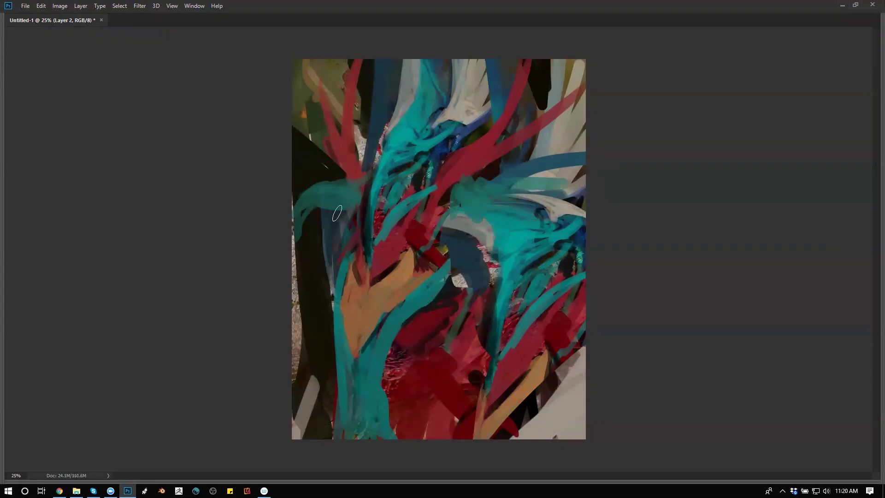
{"action": "mouse_move", "coordinate": [330, 214]}
{"action": "left_mouse_down"}
{"action": "mouse_move", "coordinate": [296, 247]}
{"action": "mouse_move", "coordinate": [356, 201]}
{"action": "mouse_move", "coordinate": [304, 210]}
{"action": "mouse_move", "coordinate": [286, 243]}
{"action": "mouse_move", "coordinate": [294, 269]}
{"action": "left_mouse_up"}
{"action": "mouse_move", "coordinate": [303, 237]}
{"action": "left_mouse_down"}
{"action": "mouse_move", "coordinate": [320, 214]}
{"action": "mouse_move", "coordinate": [301, 318]}
{"action": "left_mouse_up"}
{"action": "key", "text": "ctrl+shift+h"}
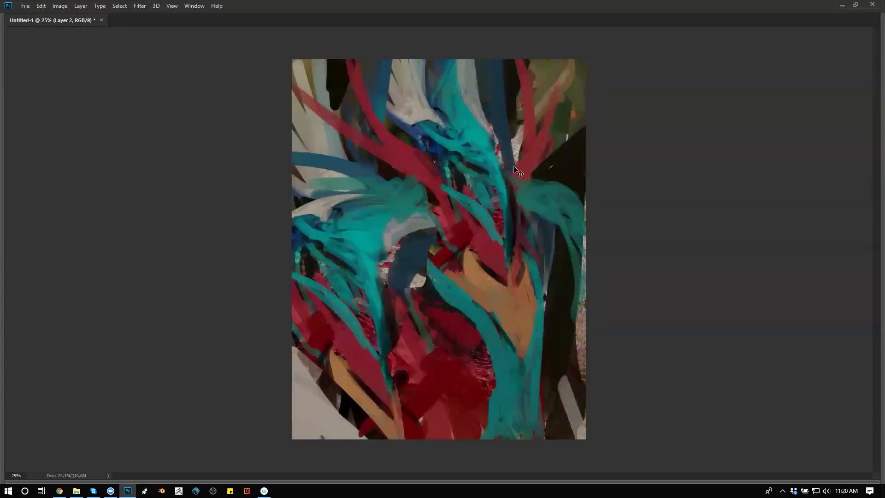
Darken the area beside the central red branch, and try a dark diagonal stroke across the red area below it.
{"action": "left_click_drag", "start_coordinate": [314, 218], "coordinate": [344, 217]}
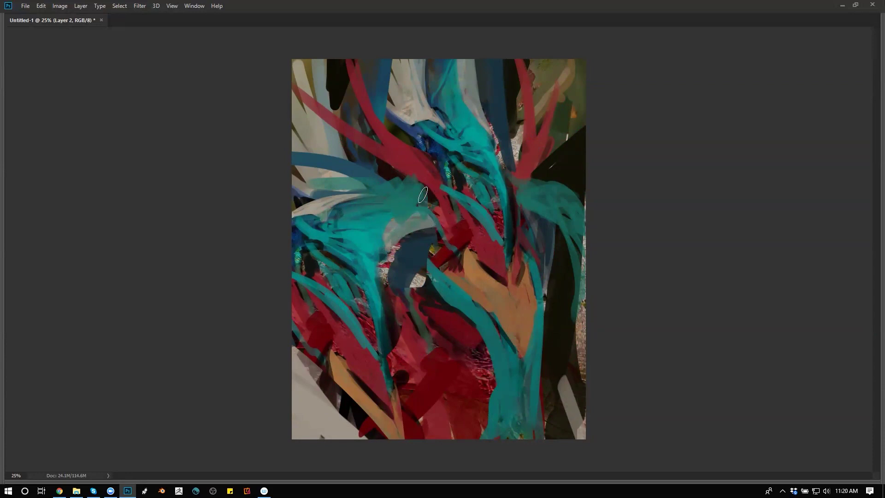
{"action": "mouse_move", "coordinate": [399, 176]}
{"action": "left_mouse_down"}
{"action": "mouse_move", "coordinate": [439, 206]}
{"action": "mouse_move", "coordinate": [417, 196]}
{"action": "mouse_move", "coordinate": [471, 252]}
{"action": "left_mouse_up"}
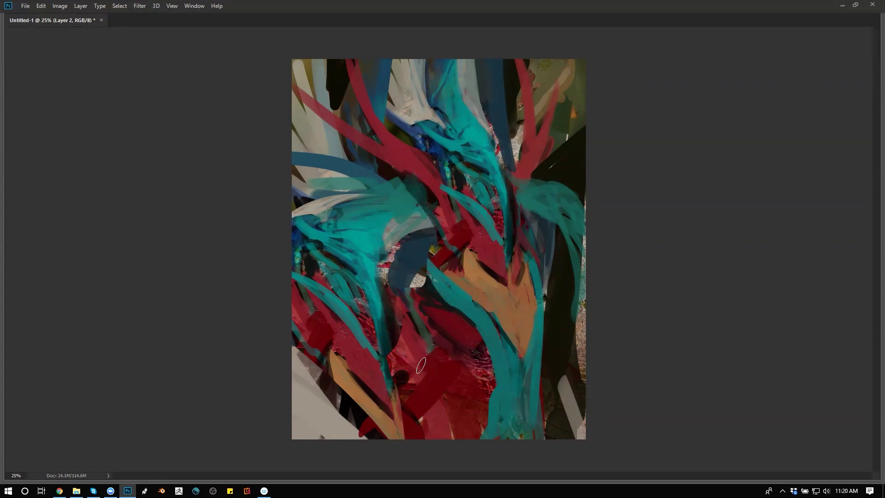
{"action": "left_click_drag", "start_coordinate": [400, 383], "coordinate": [454, 315]}
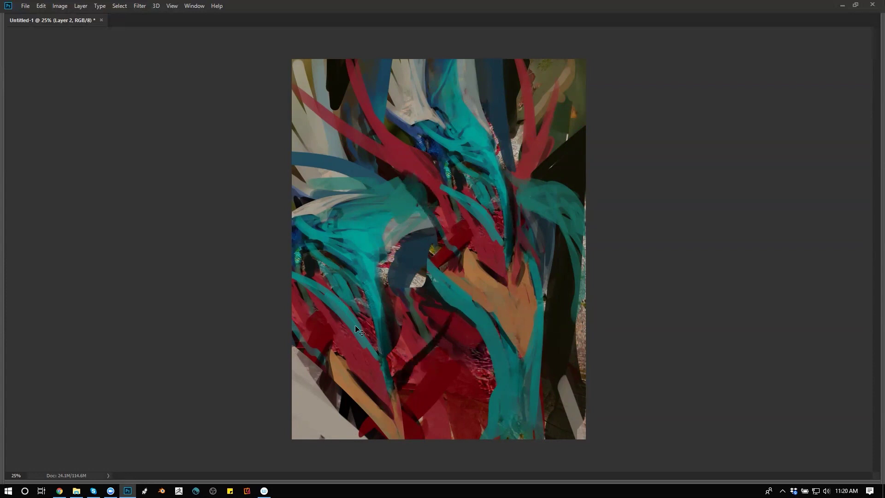
{"action": "key", "text": "ctrl+alt+z"}
Sample the pale gray and paint long feather-like strokes down the painting's lower left, lower center and right edge.
{"action": "left_click", "coordinate": [309, 407], "text": "alt"}
{"action": "mouse_move", "coordinate": [300, 286]}
{"action": "left_mouse_down"}
{"action": "mouse_move", "coordinate": [291, 387]}
{"action": "mouse_move", "coordinate": [313, 376]}
{"action": "mouse_move", "coordinate": [325, 387]}
{"action": "left_mouse_up"}
{"action": "left_click_drag", "start_coordinate": [322, 302], "coordinate": [359, 436]}
{"action": "left_click_drag", "start_coordinate": [345, 327], "coordinate": [381, 462]}
{"action": "mouse_move", "coordinate": [361, 351]}
{"action": "left_mouse_down"}
{"action": "mouse_move", "coordinate": [383, 440]}
{"action": "mouse_move", "coordinate": [391, 438]}
{"action": "left_mouse_up"}
{"action": "mouse_move", "coordinate": [568, 253]}
{"action": "left_mouse_down"}
{"action": "mouse_move", "coordinate": [582, 413]}
{"action": "mouse_move", "coordinate": [575, 243]}
{"action": "mouse_move", "coordinate": [590, 391]}
{"action": "mouse_move", "coordinate": [585, 212]}
{"action": "left_mouse_up"}
{"action": "mouse_move", "coordinate": [387, 284]}
{"action": "left_mouse_down"}
{"action": "mouse_move", "coordinate": [429, 443]}
{"action": "mouse_move", "coordinate": [412, 442]}
{"action": "left_mouse_up"}
{"action": "mouse_move", "coordinate": [413, 442]}
{"action": "left_mouse_down"}
{"action": "mouse_move", "coordinate": [385, 262]}
{"action": "mouse_move", "coordinate": [426, 443]}
{"action": "left_mouse_up"}
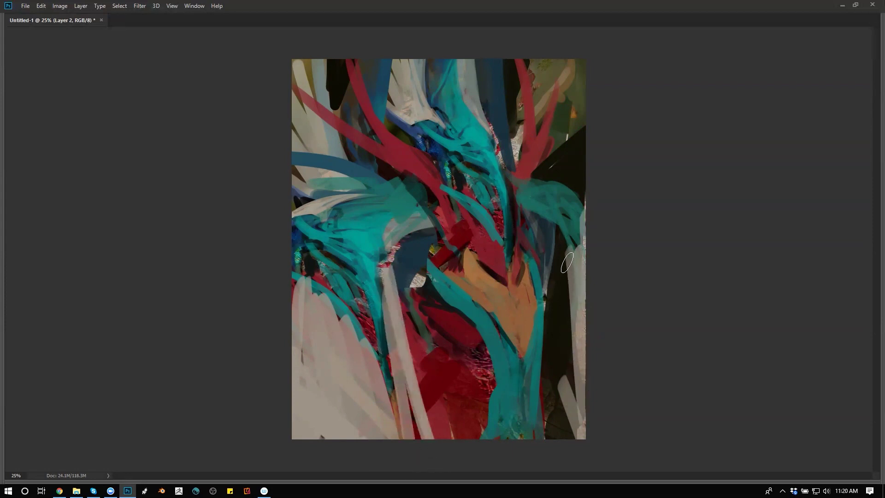
{"action": "left_click_drag", "start_coordinate": [568, 258], "coordinate": [572, 440]}
Cover the pale streak on the left form with teal, and fan pale gray feather strokes outward from it.
{"action": "mouse_move", "coordinate": [349, 210]}
{"action": "left_mouse_down"}
{"action": "mouse_move", "coordinate": [320, 207]}
{"action": "mouse_move", "coordinate": [385, 184]}
{"action": "mouse_move", "coordinate": [322, 192]}
{"action": "mouse_move", "coordinate": [330, 152]}
{"action": "mouse_move", "coordinate": [285, 172]}
{"action": "mouse_move", "coordinate": [355, 191]}
{"action": "left_mouse_up"}
{"action": "key", "text": "ctrl+alt+z"}
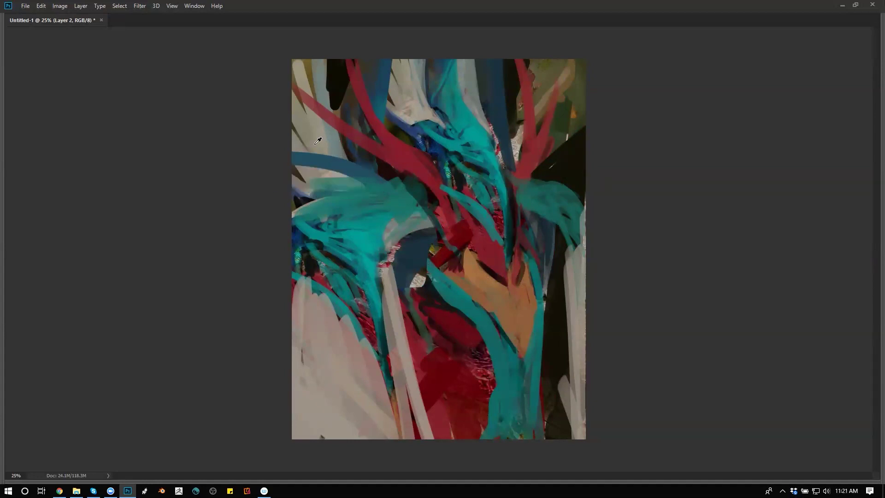
{"action": "mouse_move", "coordinate": [318, 130]}
{"action": "left_mouse_down"}
{"action": "mouse_move", "coordinate": [312, 150]}
{"action": "mouse_move", "coordinate": [374, 190]}
{"action": "left_mouse_up"}
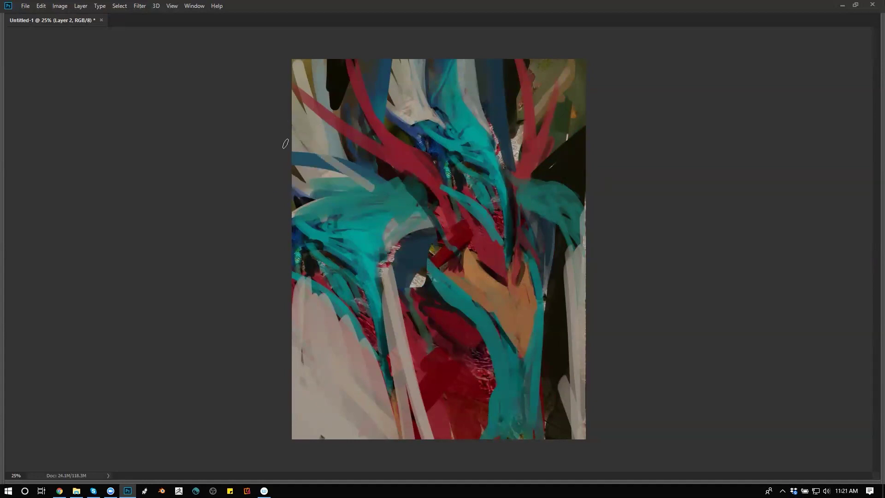
{"action": "left_click_drag", "start_coordinate": [293, 157], "coordinate": [369, 188]}
{"action": "mouse_move", "coordinate": [295, 174]}
{"action": "left_mouse_down"}
{"action": "mouse_move", "coordinate": [360, 189]}
{"action": "mouse_move", "coordinate": [273, 197]}
{"action": "mouse_move", "coordinate": [341, 198]}
{"action": "mouse_move", "coordinate": [254, 268]}
{"action": "left_mouse_up"}
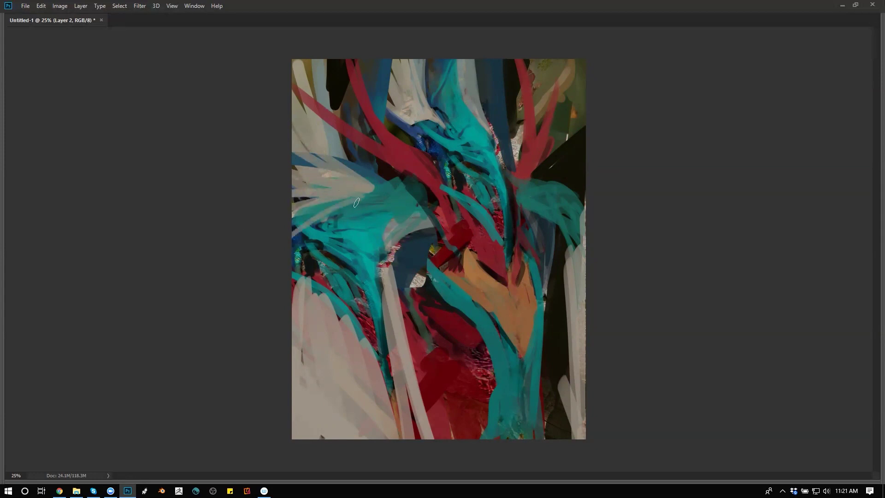
{"action": "left_click_drag", "start_coordinate": [360, 200], "coordinate": [282, 302]}
{"action": "mouse_move", "coordinate": [359, 203]}
{"action": "left_mouse_down"}
{"action": "mouse_move", "coordinate": [287, 311]}
{"action": "mouse_move", "coordinate": [297, 286]}
{"action": "left_mouse_up"}
{"action": "left_click_drag", "start_coordinate": [333, 243], "coordinate": [314, 295]}
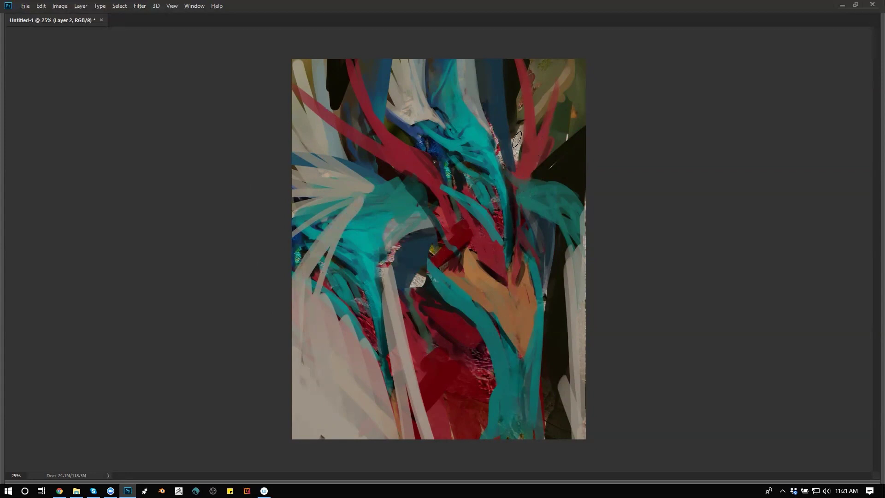
Add a pale gray stroke along the top of the right teal shoulder, and a crimson stroke down the dark gap beside the central teal head.
{"action": "left_click_drag", "start_coordinate": [516, 65], "coordinate": [523, 154]}
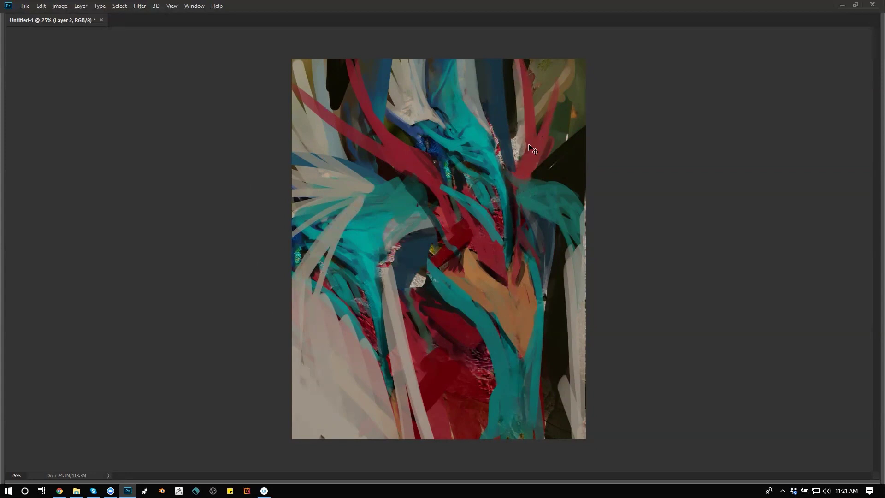
{"action": "key", "text": "ctrl+z"}
{"action": "mouse_move", "coordinate": [519, 160]}
{"action": "left_mouse_down"}
{"action": "mouse_move", "coordinate": [541, 183]}
{"action": "mouse_move", "coordinate": [524, 164]}
{"action": "mouse_move", "coordinate": [566, 195]}
{"action": "mouse_move", "coordinate": [532, 179]}
{"action": "mouse_move", "coordinate": [565, 190]}
{"action": "left_mouse_up"}
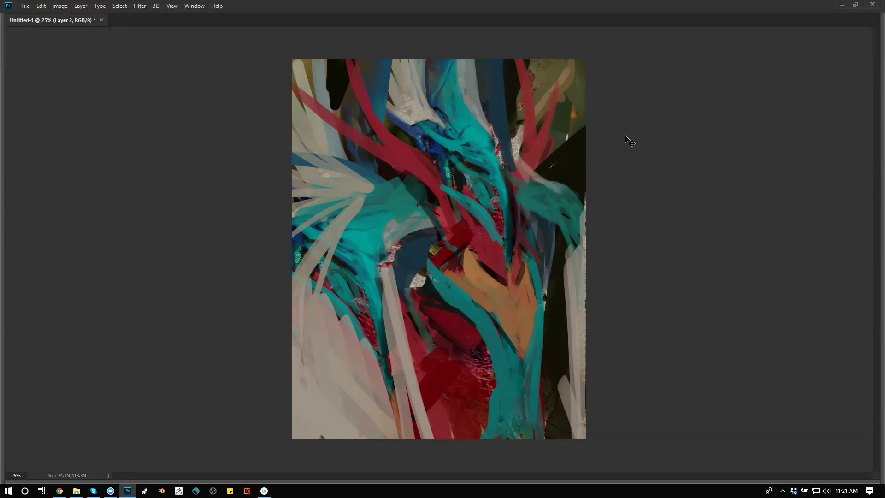
{"action": "key", "text": "ctrl+shift+h"}
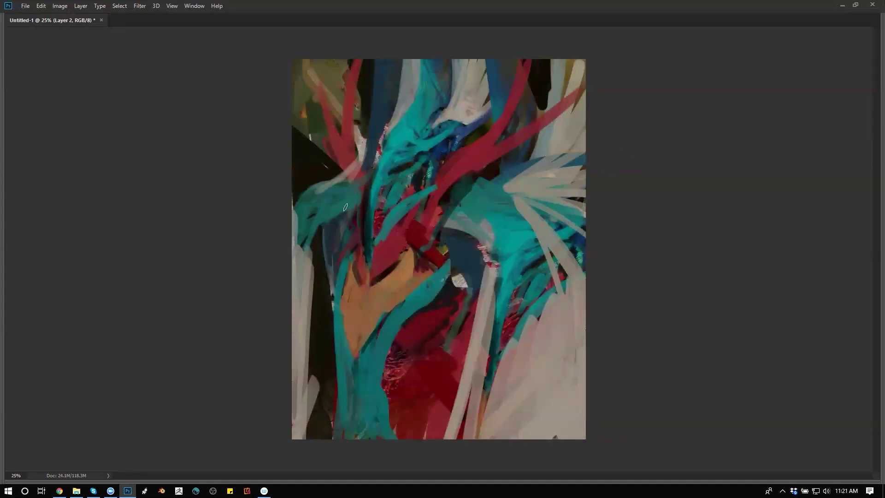
{"action": "mouse_move", "coordinate": [379, 169]}
{"action": "left_mouse_down"}
{"action": "mouse_move", "coordinate": [368, 210]}
{"action": "mouse_move", "coordinate": [374, 273]}
{"action": "left_mouse_up"}
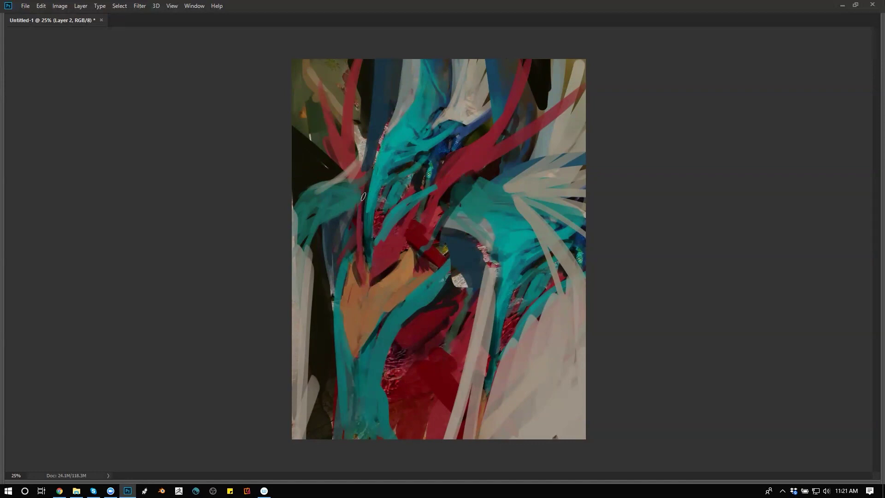
{"action": "key", "text": "ctrl+shift+h"}
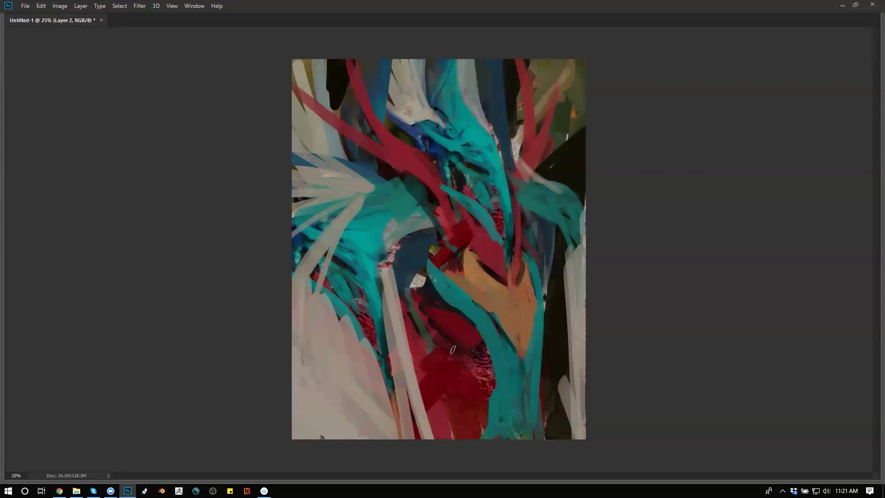
Sample the teal and orange, and paint feather-like strokes beneath the central teal neck, plus a short orange stroke along its outer right side.
{"action": "left_click", "coordinate": [462, 300], "text": "alt"}
{"action": "mouse_move", "coordinate": [425, 309]}
{"action": "left_mouse_down"}
{"action": "mouse_move", "coordinate": [468, 331]}
{"action": "mouse_move", "coordinate": [432, 298]}
{"action": "mouse_move", "coordinate": [454, 337]}
{"action": "mouse_move", "coordinate": [476, 336]}
{"action": "left_mouse_up"}
{"action": "key", "text": "ctrl+z"}
{"action": "left_click", "coordinate": [479, 296], "text": "alt"}
{"action": "mouse_move", "coordinate": [438, 307]}
{"action": "left_mouse_down"}
{"action": "mouse_move", "coordinate": [471, 350]}
{"action": "mouse_move", "coordinate": [442, 321]}
{"action": "mouse_move", "coordinate": [467, 339]}
{"action": "mouse_move", "coordinate": [474, 372]}
{"action": "mouse_move", "coordinate": [478, 336]}
{"action": "mouse_move", "coordinate": [473, 363]}
{"action": "mouse_move", "coordinate": [487, 388]}
{"action": "left_mouse_up"}
{"action": "mouse_move", "coordinate": [546, 343]}
{"action": "left_mouse_down"}
{"action": "mouse_move", "coordinate": [546, 366]}
{"action": "mouse_move", "coordinate": [544, 333]}
{"action": "left_mouse_up"}
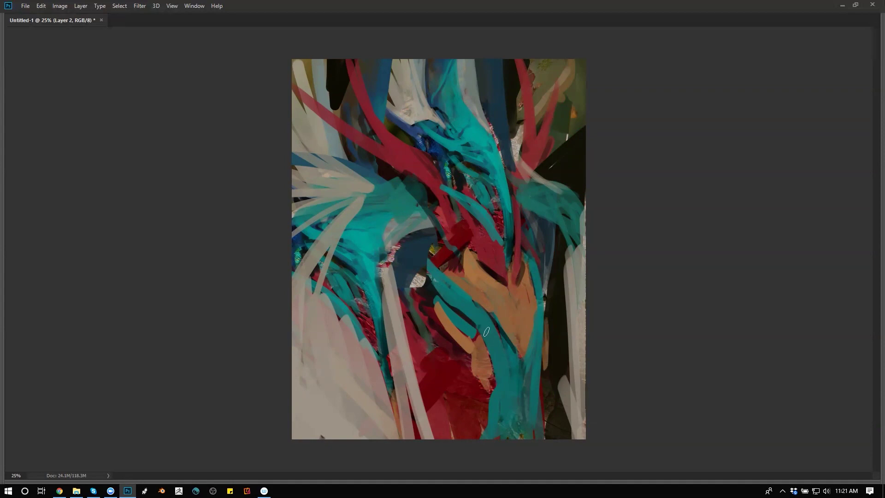
Paint thin dark teal contour lines down the lower teal trunk below the orange chest, redoing the stroke that comes out too heavy.
{"action": "left_click_drag", "start_coordinate": [484, 331], "coordinate": [522, 412]}
{"action": "left_click_drag", "start_coordinate": [539, 345], "coordinate": [528, 411]}
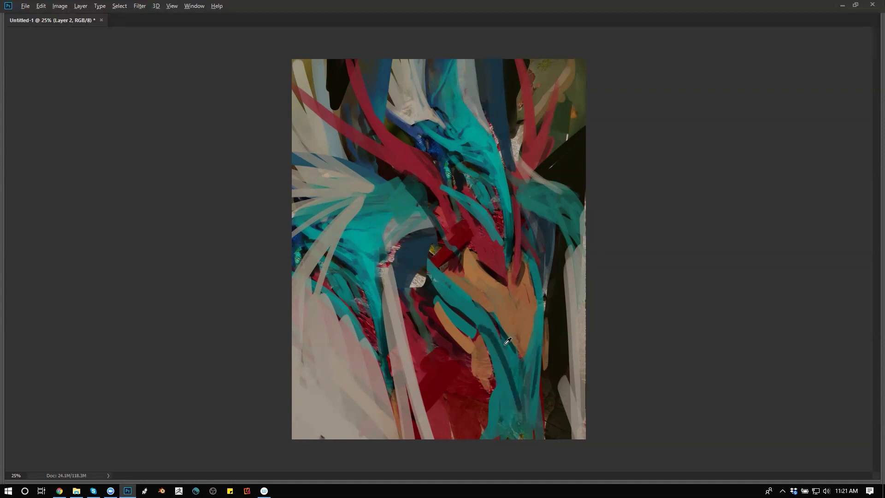
{"action": "left_click_drag", "start_coordinate": [491, 325], "coordinate": [516, 368]}
{"action": "key", "text": "ctrl+z"}
{"action": "mouse_move", "coordinate": [482, 326]}
{"action": "left_mouse_down"}
{"action": "mouse_move", "coordinate": [517, 377]}
{"action": "mouse_move", "coordinate": [506, 363]}
{"action": "mouse_move", "coordinate": [522, 410]}
{"action": "left_mouse_up"}
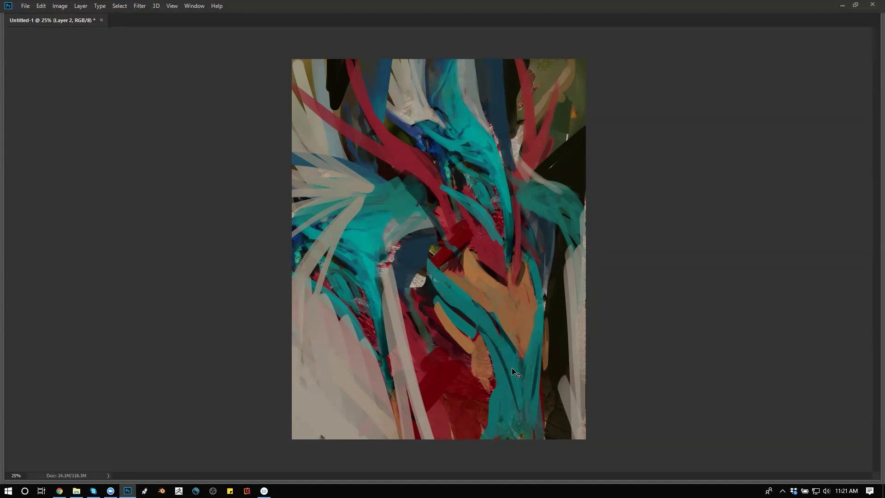
With the image temporarily flipped horizontally, extend the crimson branch over the dark red block at the center.
{"action": "key", "text": "ctrl+shift+h"}
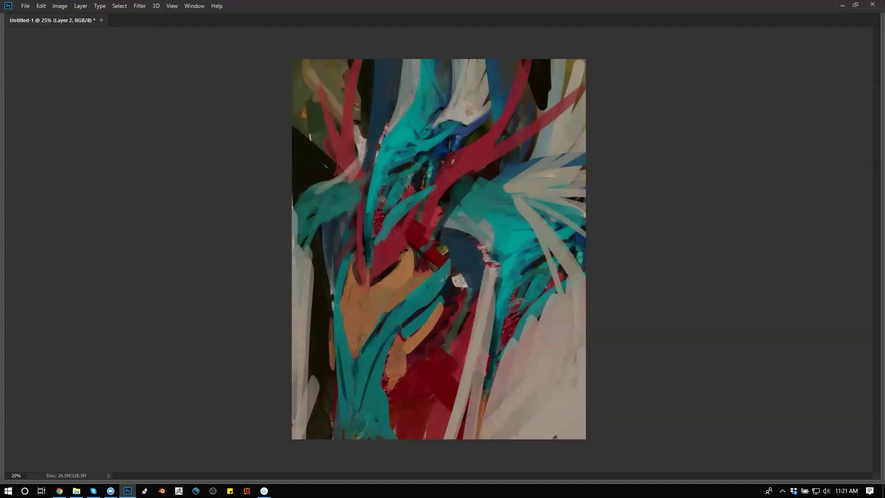
{"action": "left_click_drag", "start_coordinate": [417, 222], "coordinate": [408, 240]}
{"action": "left_click_drag", "start_coordinate": [424, 236], "coordinate": [435, 210]}
{"action": "key", "text": "ctrl+shift+h"}
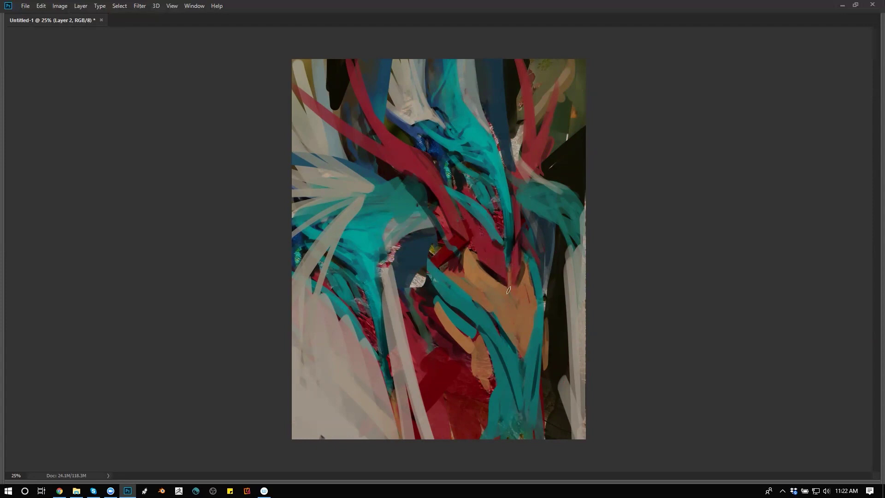
Lengthen the central crimson form into a point over the orange chest, with a dark line down its middle, and check it mirrored.
{"action": "mouse_move", "coordinate": [492, 269]}
{"action": "left_mouse_down"}
{"action": "mouse_move", "coordinate": [512, 301]}
{"action": "mouse_move", "coordinate": [516, 267]}
{"action": "mouse_move", "coordinate": [517, 296]}
{"action": "left_mouse_up"}
{"action": "left_click_drag", "start_coordinate": [505, 253], "coordinate": [514, 296]}
{"action": "key", "text": "ctrl+shift+h"}
{"action": "key", "text": "ctrl+shift+h"}
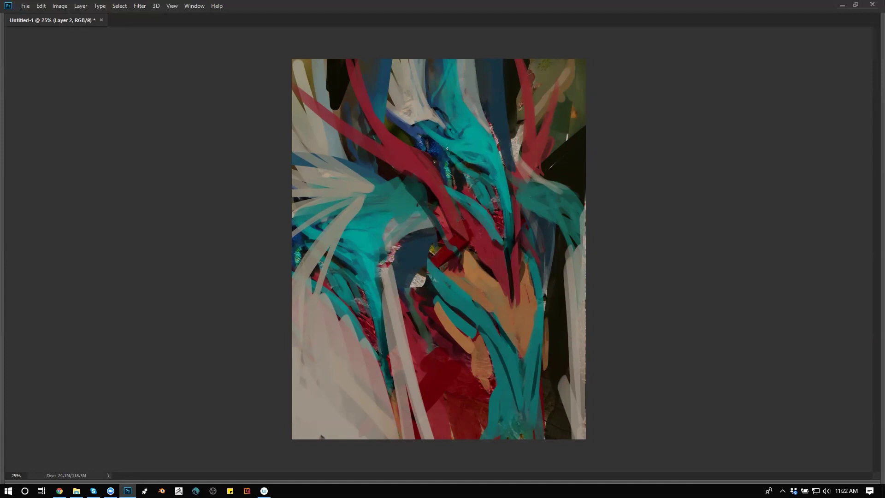
Cover the rough texture around the central teal head with teal and blue, and paint a dark teal stroke inside the right shoulder.
{"action": "left_click_drag", "start_coordinate": [475, 175], "coordinate": [502, 199]}
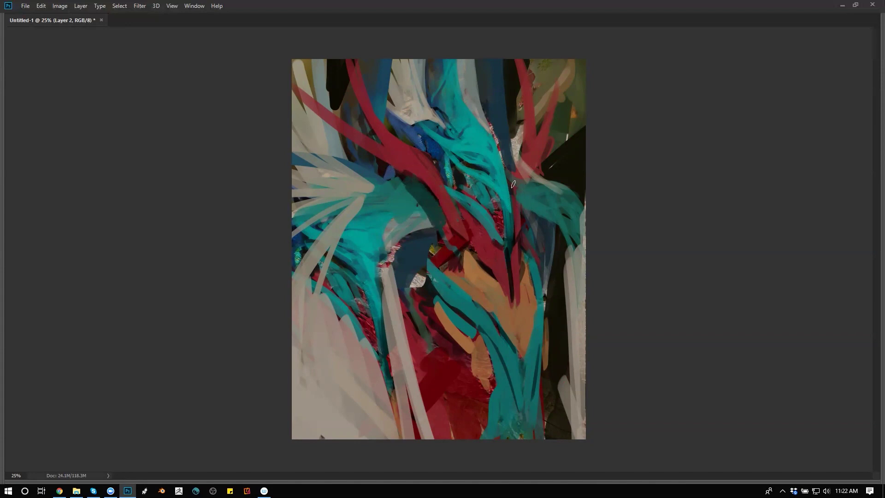
{"action": "left_click_drag", "start_coordinate": [526, 190], "coordinate": [535, 218]}
Flip the image horizontally, clean up the narrow left edge with dark and muted gray vertical strokes, and soften the large pale feathers' teal border.
{"action": "key", "text": "ctrl+h"}
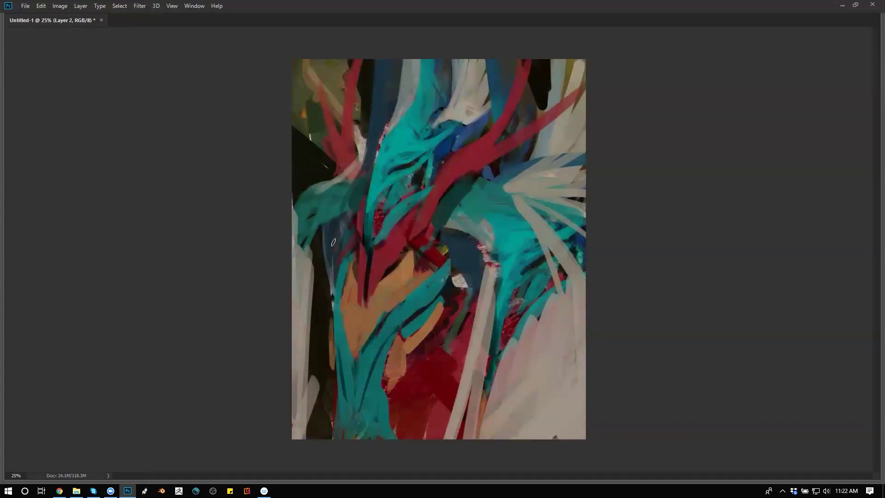
{"action": "left_click", "coordinate": [298, 189], "text": "alt"}
{"action": "left_click_drag", "start_coordinate": [298, 190], "coordinate": [283, 352]}
{"action": "left_click_drag", "start_coordinate": [304, 261], "coordinate": [297, 333]}
{"action": "left_click_drag", "start_coordinate": [313, 269], "coordinate": [307, 462]}
{"action": "left_click_drag", "start_coordinate": [318, 291], "coordinate": [313, 376]}
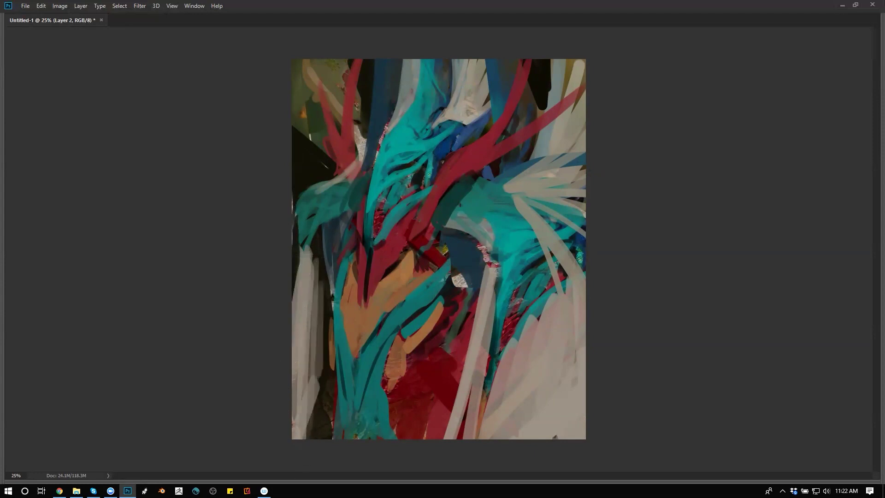
{"action": "mouse_move", "coordinate": [510, 311]}
{"action": "left_mouse_down"}
{"action": "mouse_move", "coordinate": [474, 459]}
{"action": "mouse_move", "coordinate": [497, 389]}
{"action": "left_mouse_up"}
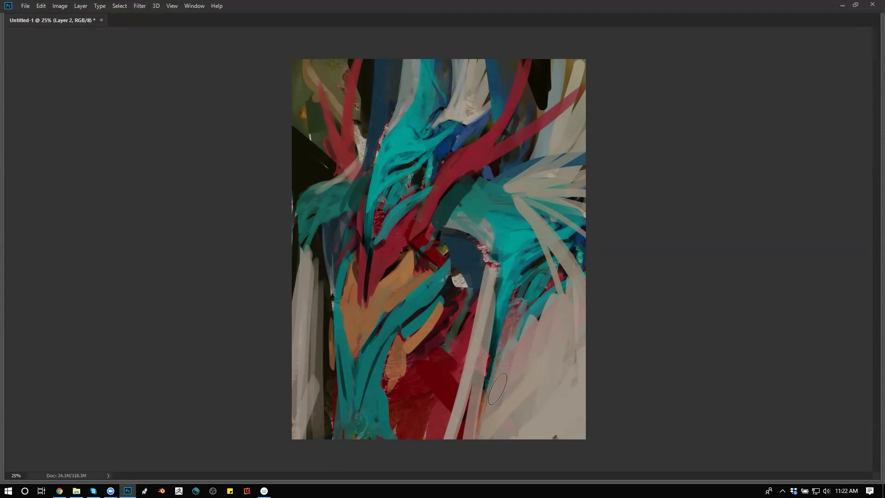
Flip the image back, enlarge the brush, and blend dark red over the lower center and dark blue over the hollow above it.
{"action": "key", "text": "ctrl+shift+h"}
{"action": "mouse_move", "coordinate": [417, 351]}
{"action": "left_mouse_down"}
{"action": "mouse_move", "coordinate": [444, 465]}
{"action": "mouse_move", "coordinate": [467, 450]}
{"action": "left_mouse_up"}
{"action": "key", "text": "]"}
{"action": "key", "text": "]"}
{"action": "key", "text": "]"}
{"action": "key", "text": "]"}
{"action": "key", "text": "]"}
{"action": "left_click_drag", "start_coordinate": [417, 316], "coordinate": [438, 348]}
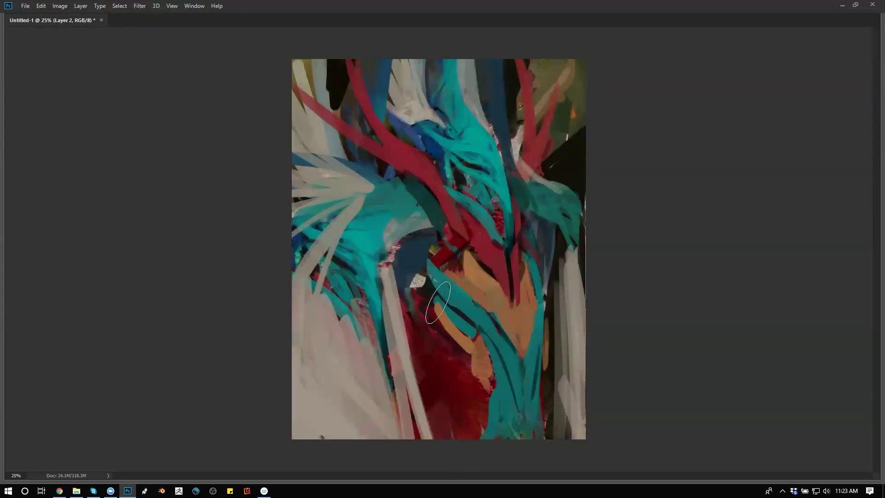
{"action": "mouse_move", "coordinate": [415, 285]}
{"action": "left_mouse_down"}
{"action": "mouse_move", "coordinate": [429, 286]}
{"action": "mouse_move", "coordinate": [410, 253]}
{"action": "left_mouse_up"}
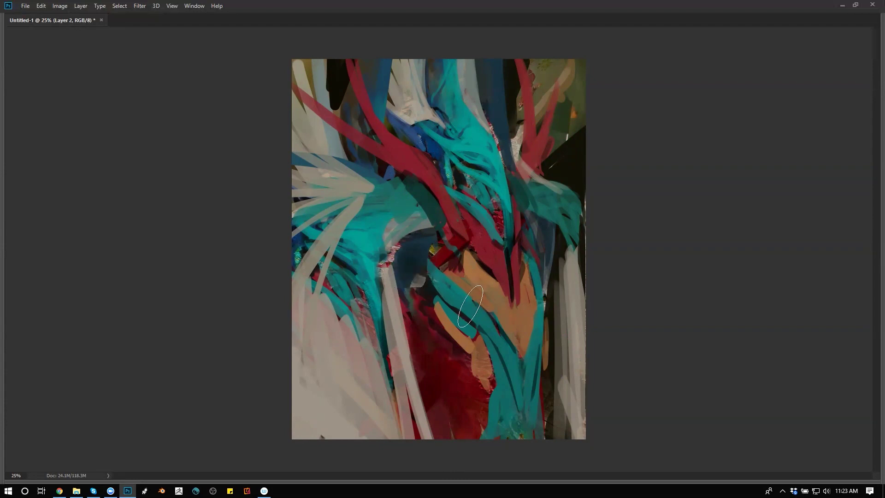
Choose a soft round brush, enlarge it, and glaze a soft olive haze over the branches in the painting's upper right corner.
{"action": "right_click", "coordinate": [484, 257]}
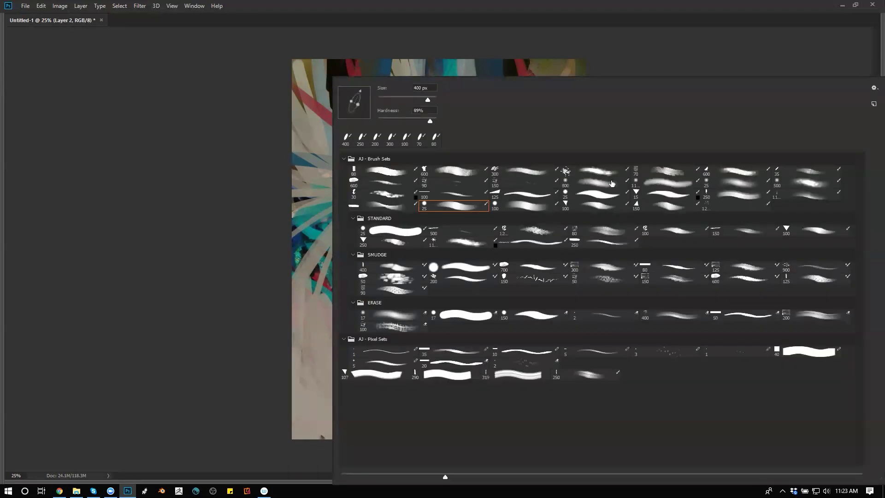
{"action": "left_click", "coordinate": [744, 182]}
{"action": "left_click", "coordinate": [756, 67]}
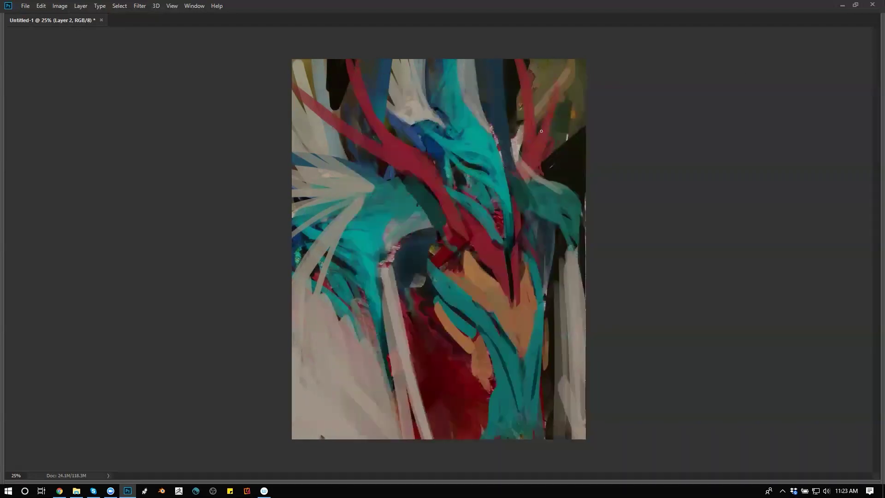
{"action": "key", "text": "]"}
{"action": "key", "text": "]"}
{"action": "key", "text": "]"}
{"action": "key", "text": "]"}
{"action": "key", "text": "]"}
{"action": "key", "text": "]"}
{"action": "key", "text": "]"}
{"action": "key", "text": "]"}
{"action": "key", "text": "]"}
{"action": "key", "text": "]"}
{"action": "key", "text": "]"}
{"action": "key", "text": "]"}
{"action": "mouse_move", "coordinate": [538, 120]}
{"action": "left_mouse_down"}
{"action": "mouse_move", "coordinate": [559, 65]}
{"action": "mouse_move", "coordinate": [567, 73]}
{"action": "left_mouse_up"}
Enlarge the soft brush and glaze shadow over the base of the teal trunk and across the lower left pale feathers.
{"action": "key", "text": "]"}
{"action": "key", "text": "]"}
{"action": "key", "text": "]"}
{"action": "key", "text": "]"}
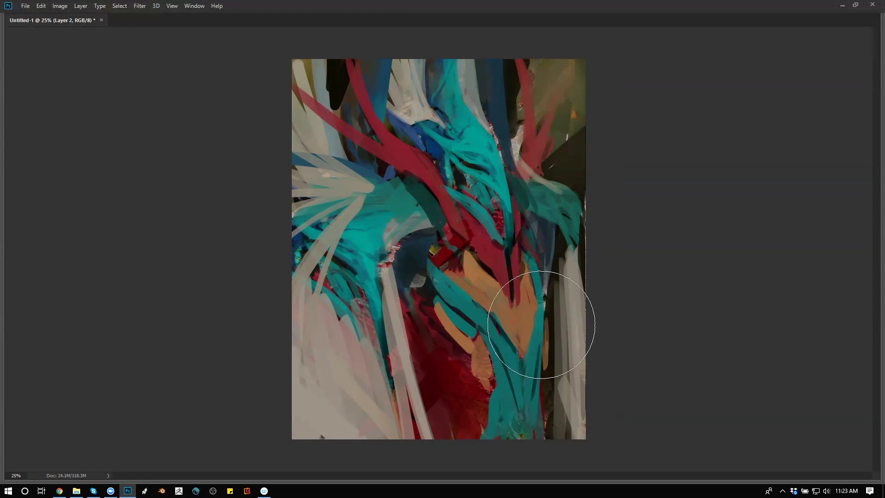
{"action": "left_click_drag", "start_coordinate": [563, 400], "coordinate": [527, 395]}
{"action": "key", "text": "["}
{"action": "mouse_move", "coordinate": [524, 342]}
{"action": "left_mouse_down"}
{"action": "mouse_move", "coordinate": [363, 401]}
{"action": "mouse_move", "coordinate": [241, 292]}
{"action": "left_mouse_up"}
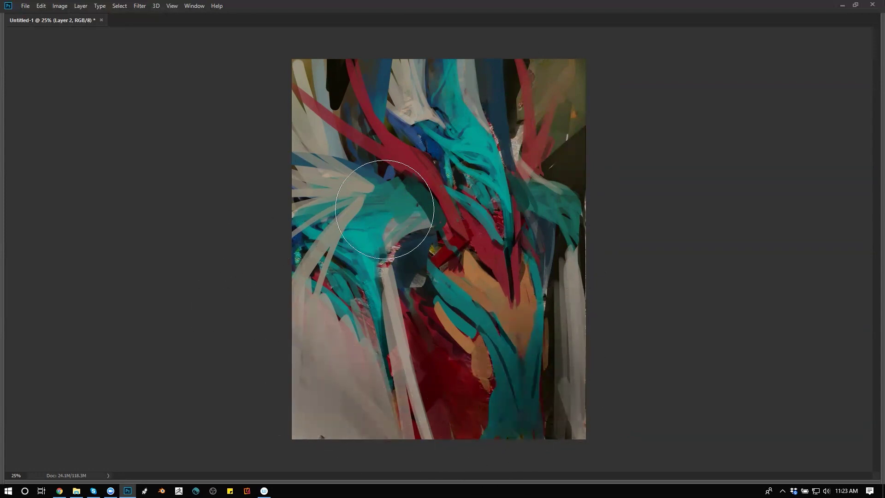
Reduce the soft brush, softly darken the area below the central teal head, and try a broad stroke across the lower left.
{"action": "key", "text": "["}
{"action": "key", "text": "["}
{"action": "key", "text": "["}
{"action": "key", "text": "["}
{"action": "key", "text": "["}
{"action": "key", "text": "["}
{"action": "key", "text": "]"}
{"action": "key", "text": "]"}
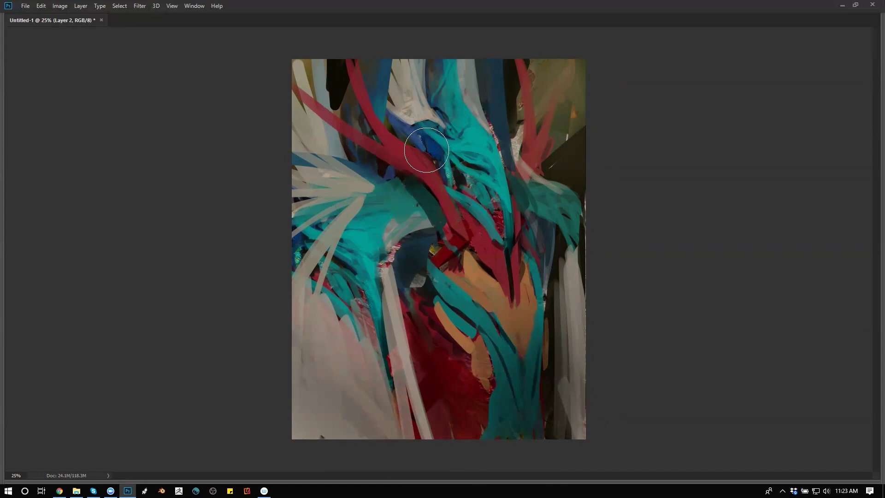
{"action": "left_click", "coordinate": [482, 192]}
{"action": "mouse_move", "coordinate": [470, 193]}
{"action": "left_mouse_down"}
{"action": "mouse_move", "coordinate": [502, 225]}
{"action": "mouse_move", "coordinate": [477, 198]}
{"action": "mouse_move", "coordinate": [499, 245]}
{"action": "mouse_move", "coordinate": [484, 190]}
{"action": "mouse_move", "coordinate": [463, 170]}
{"action": "mouse_move", "coordinate": [512, 232]}
{"action": "mouse_move", "coordinate": [510, 289]}
{"action": "mouse_move", "coordinate": [486, 249]}
{"action": "mouse_move", "coordinate": [506, 314]}
{"action": "mouse_move", "coordinate": [518, 240]}
{"action": "mouse_move", "coordinate": [520, 324]}
{"action": "mouse_move", "coordinate": [518, 165]}
{"action": "mouse_move", "coordinate": [515, 336]}
{"action": "left_mouse_up"}
{"action": "key", "text": "["}
{"action": "key", "text": "["}
{"action": "mouse_move", "coordinate": [497, 291]}
{"action": "left_mouse_down"}
{"action": "mouse_move", "coordinate": [537, 388]}
{"action": "mouse_move", "coordinate": [526, 305]}
{"action": "mouse_move", "coordinate": [527, 416]}
{"action": "mouse_move", "coordinate": [541, 366]}
{"action": "mouse_move", "coordinate": [534, 443]}
{"action": "mouse_move", "coordinate": [547, 241]}
{"action": "mouse_move", "coordinate": [510, 433]}
{"action": "mouse_move", "coordinate": [421, 291]}
{"action": "mouse_move", "coordinate": [421, 246]}
{"action": "mouse_move", "coordinate": [407, 249]}
{"action": "mouse_move", "coordinate": [429, 277]}
{"action": "mouse_move", "coordinate": [491, 254]}
{"action": "mouse_move", "coordinate": [561, 288]}
{"action": "mouse_move", "coordinate": [558, 363]}
{"action": "mouse_move", "coordinate": [551, 303]}
{"action": "mouse_move", "coordinate": [547, 468]}
{"action": "mouse_move", "coordinate": [484, 438]}
{"action": "mouse_move", "coordinate": [519, 447]}
{"action": "mouse_move", "coordinate": [477, 240]}
{"action": "mouse_move", "coordinate": [375, 222]}
{"action": "mouse_move", "coordinate": [380, 186]}
{"action": "mouse_move", "coordinate": [322, 299]}
{"action": "mouse_move", "coordinate": [329, 312]}
{"action": "mouse_move", "coordinate": [331, 256]}
{"action": "mouse_move", "coordinate": [327, 346]}
{"action": "left_mouse_up"}
{"action": "key", "text": "ctrl+z"}
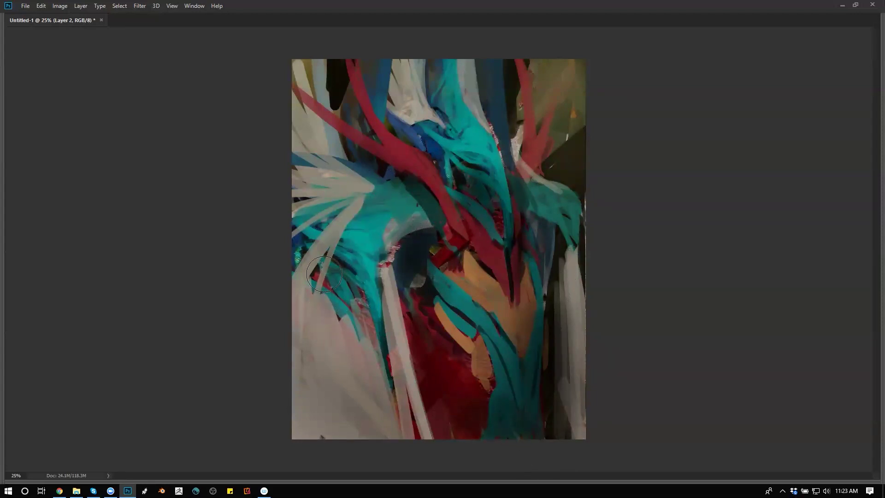
Try soft shading over the left feathers and upper left corner, then flip the image and shade the dark hollow under the large teal arch.
{"action": "left_click_drag", "start_coordinate": [350, 215], "coordinate": [302, 242]}
{"action": "key", "text": "ctrl+z"}
{"action": "left_click_drag", "start_coordinate": [302, 90], "coordinate": [354, 138]}
{"action": "key", "text": "ctrl+z"}
{"action": "left_click_drag", "start_coordinate": [297, 110], "coordinate": [324, 132]}
{"action": "key", "text": "ctrl+minus"}
{"action": "key", "text": "ctrl+minus"}
{"action": "key", "text": "ctrl+shift+h"}
{"action": "left_click", "coordinate": [459, 261]}
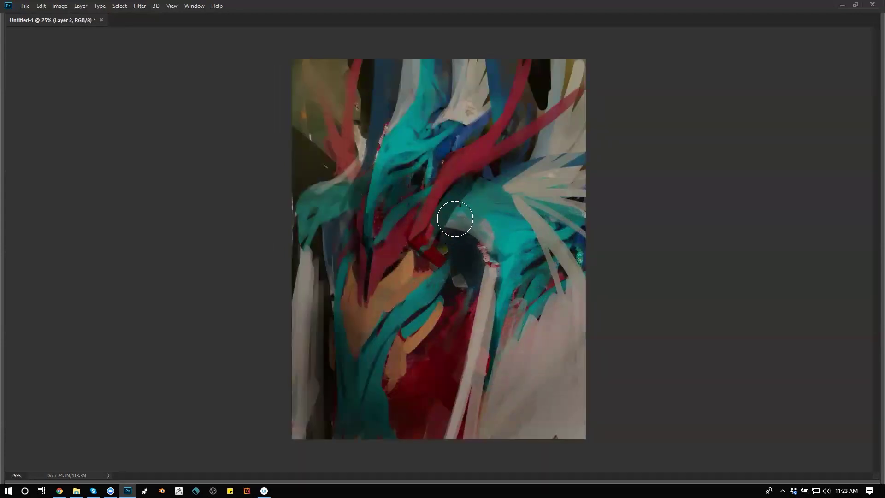
Choose the 300 px textured brush, paint sampled teal on the outer end of the smaller teal shoulder, and flip the image back.
{"action": "right_click", "coordinate": [451, 223]}
{"action": "left_click", "coordinate": [511, 174]}
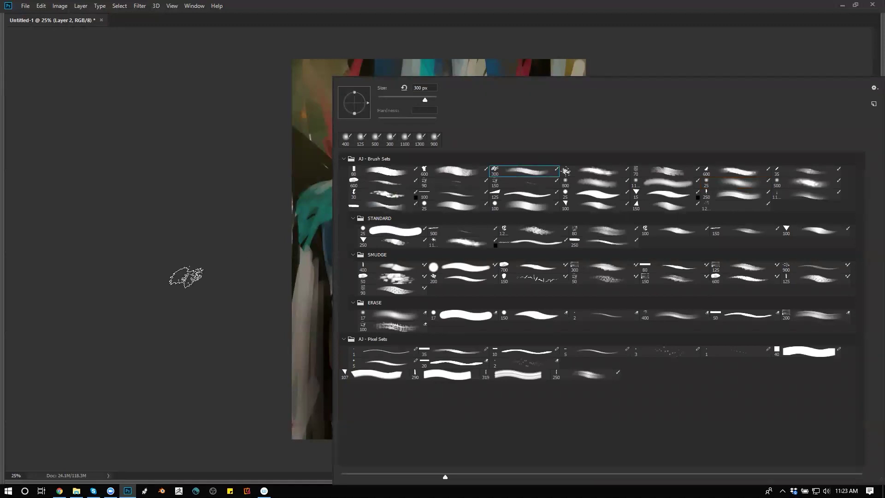
{"action": "left_click", "coordinate": [185, 272]}
{"action": "left_click", "coordinate": [334, 211], "text": "alt"}
{"action": "mouse_move", "coordinate": [314, 223]}
{"action": "left_mouse_down"}
{"action": "mouse_move", "coordinate": [310, 217]}
{"action": "mouse_move", "coordinate": [288, 242]}
{"action": "left_mouse_up"}
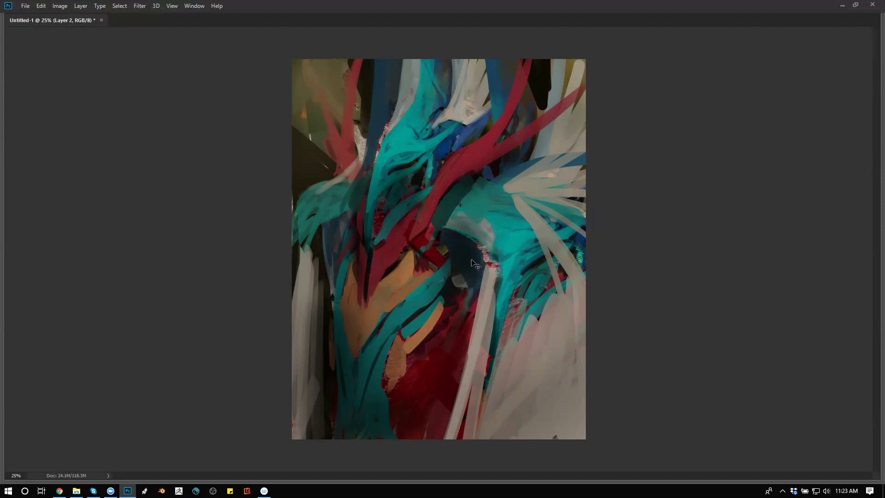
{"action": "key", "text": "ctrl+shift+h"}
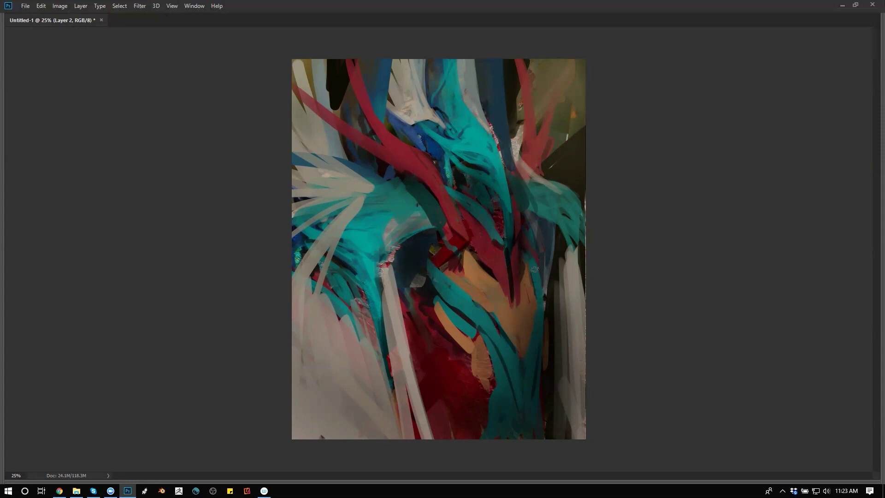
Merge the top painting layers into one layer, and toggle its visibility to compare it with the earlier version.
{"action": "key", "text": "Tab"}
{"action": "key", "text": "ctrl+alt+shift+e"}
{"action": "key", "text": "Tab"}
{"action": "key", "text": "Tab"}
{"action": "left_click", "coordinate": [65, 119], "text": "shift"}
{"action": "key", "text": "ctrl+e"}
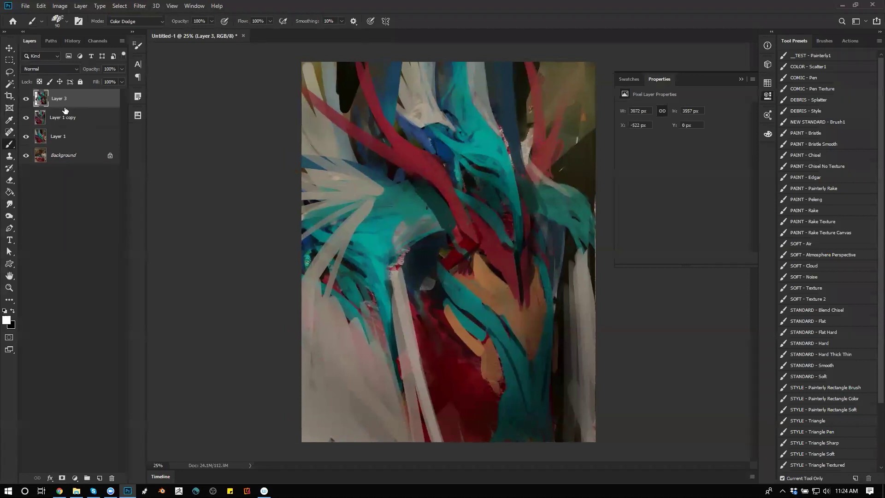
{"action": "left_click", "coordinate": [26, 98]}
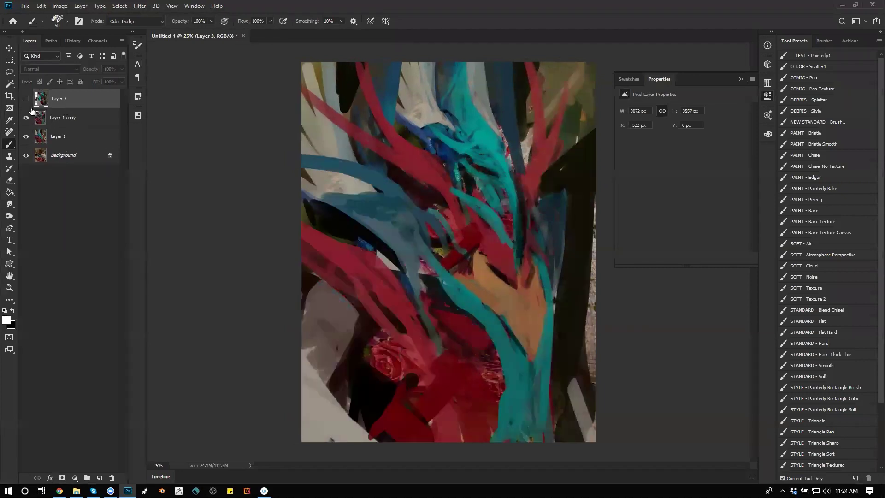
{"action": "left_click", "coordinate": [26, 99]}
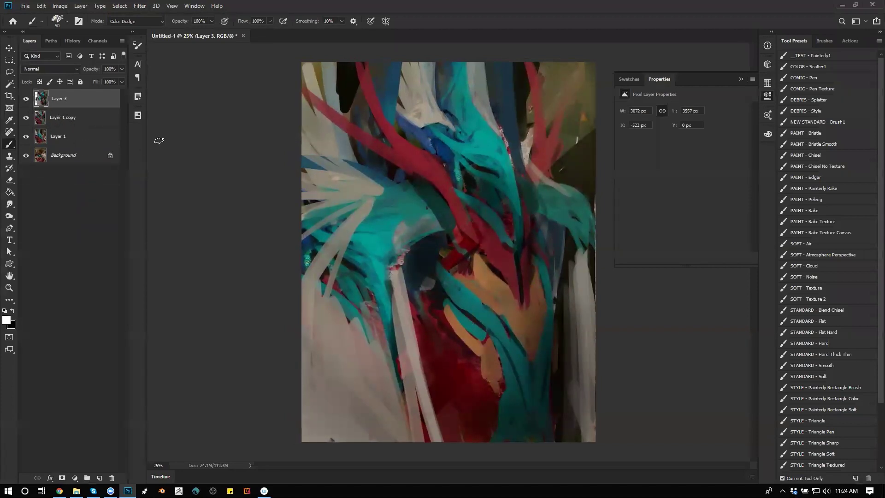
Crop the image to the canvas bounds with Delete Cropped Pixels enabled, and hide the panels again.
{"action": "key", "text": "c"}
{"action": "key", "text": "Return"}
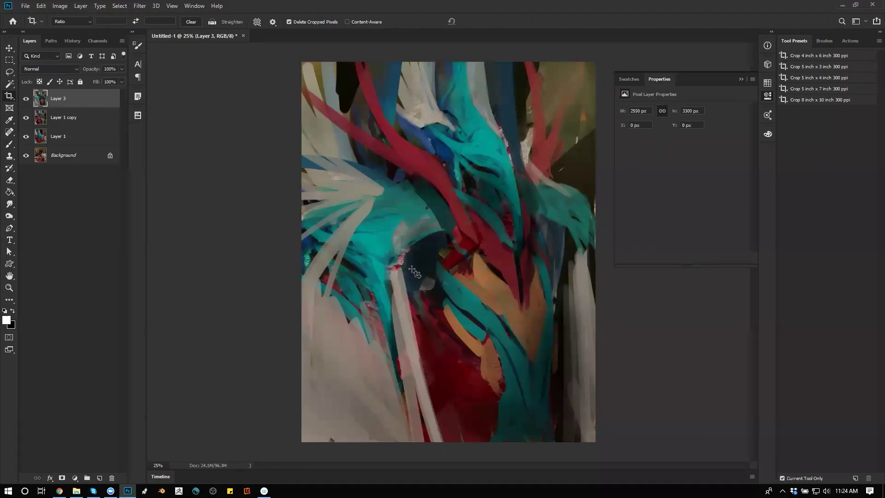
{"action": "left_click", "coordinate": [407, 253]}
{"action": "key", "text": "Tab"}
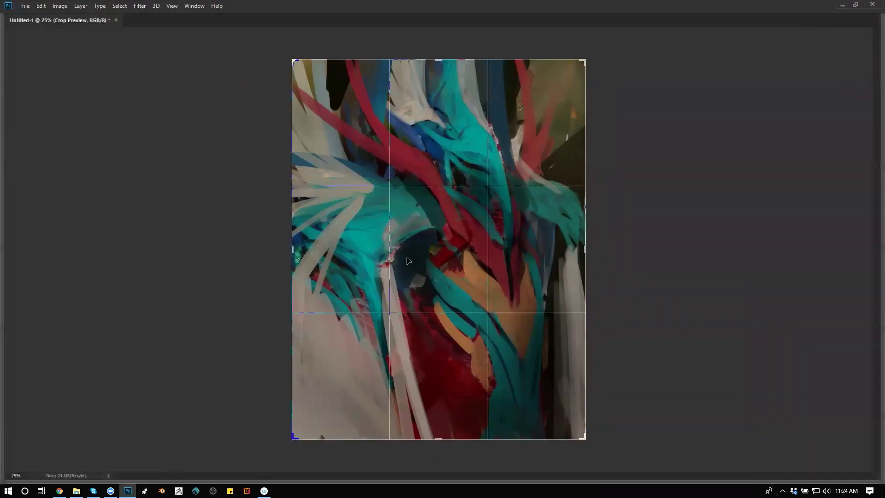
{"action": "key", "text": "ctrl+s"}
{"action": "key", "text": "Escape"}
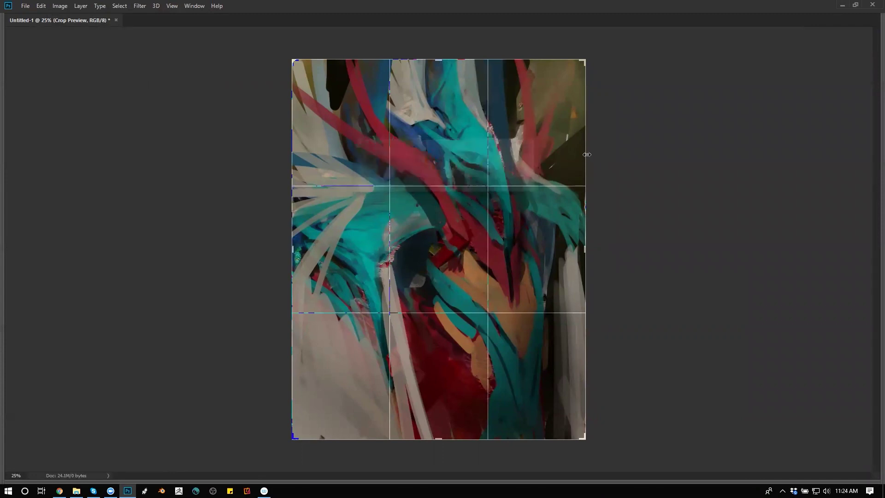
{"action": "key", "text": "Escape"}
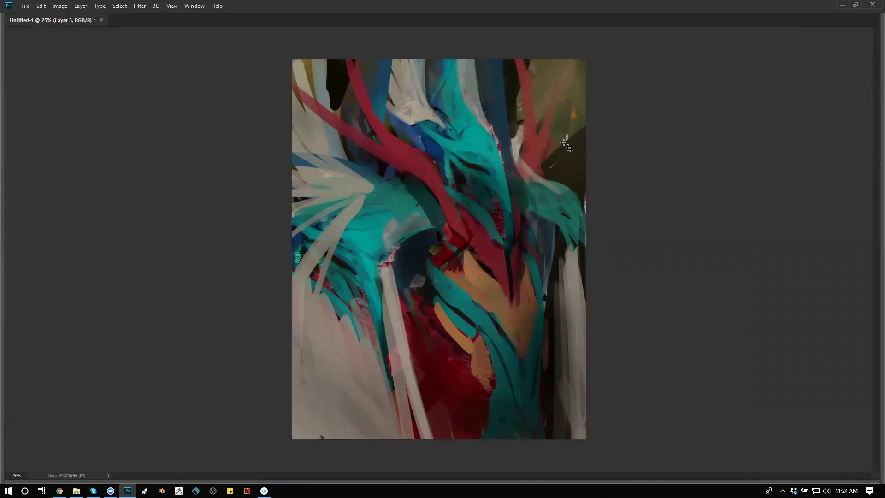
Flip the image horizontally and brighten the outer edge of the central teal head and the top of the smaller teal shoulder.
{"action": "key", "text": "ctrl+shift+h"}
{"action": "key", "text": "l"}
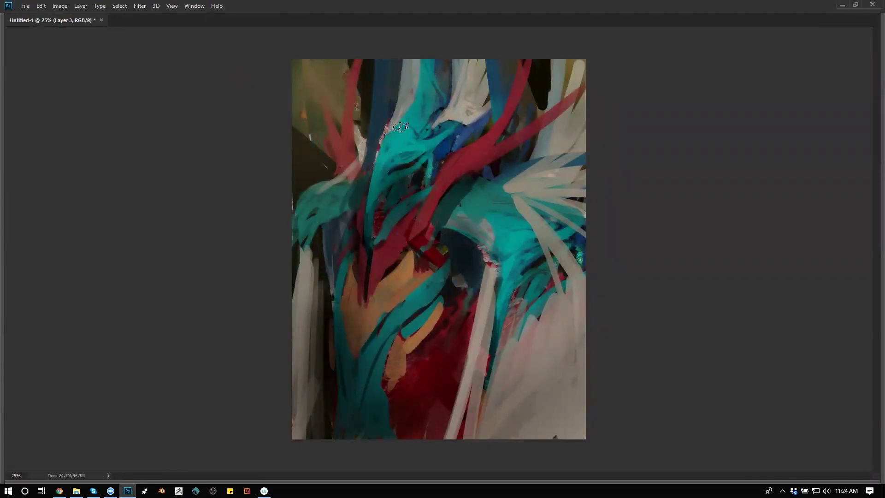
{"action": "left_click_drag", "start_coordinate": [414, 101], "coordinate": [374, 167]}
{"action": "key", "text": "ctrl+z"}
{"action": "mouse_move", "coordinate": [394, 130]}
{"action": "left_mouse_down"}
{"action": "mouse_move", "coordinate": [379, 155]}
{"action": "mouse_move", "coordinate": [410, 115]}
{"action": "mouse_move", "coordinate": [377, 170]}
{"action": "left_mouse_up"}
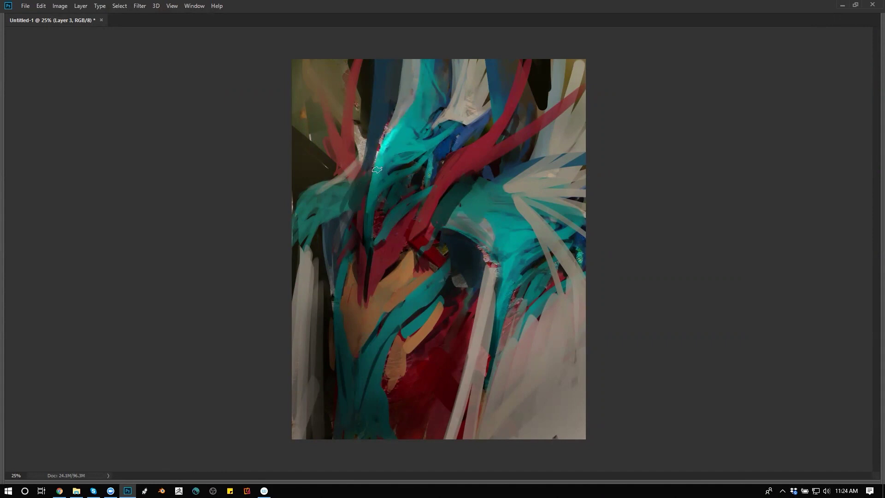
{"action": "left_click_drag", "start_coordinate": [370, 177], "coordinate": [364, 216]}
{"action": "mouse_move", "coordinate": [347, 181]}
{"action": "left_mouse_down"}
{"action": "mouse_move", "coordinate": [308, 199]}
{"action": "mouse_move", "coordinate": [303, 210]}
{"action": "mouse_move", "coordinate": [355, 170]}
{"action": "mouse_move", "coordinate": [299, 219]}
{"action": "mouse_move", "coordinate": [322, 187]}
{"action": "mouse_move", "coordinate": [288, 245]}
{"action": "left_mouse_up"}
{"action": "left_click_drag", "start_coordinate": [323, 186], "coordinate": [350, 176]}
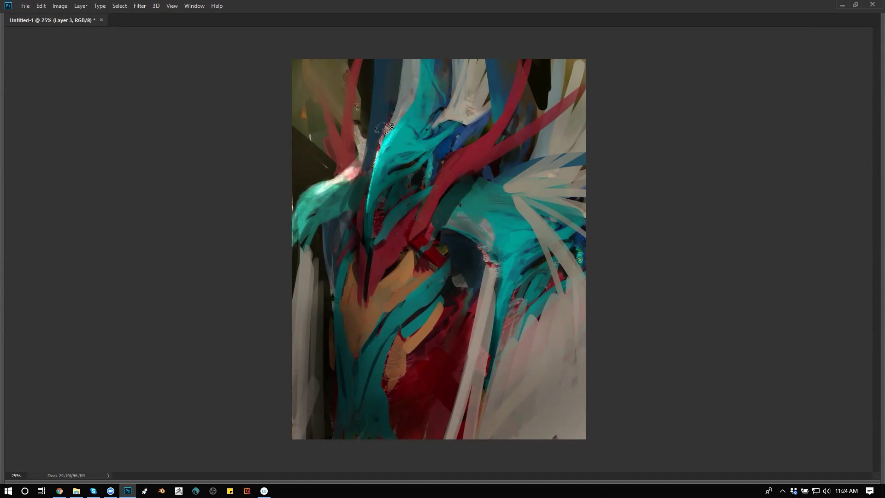
Flip the image back and brighten the narrow pale feathers below the small shoulder and the long pale strands below the large arch.
{"action": "key", "text": "ctrl+shift+h"}
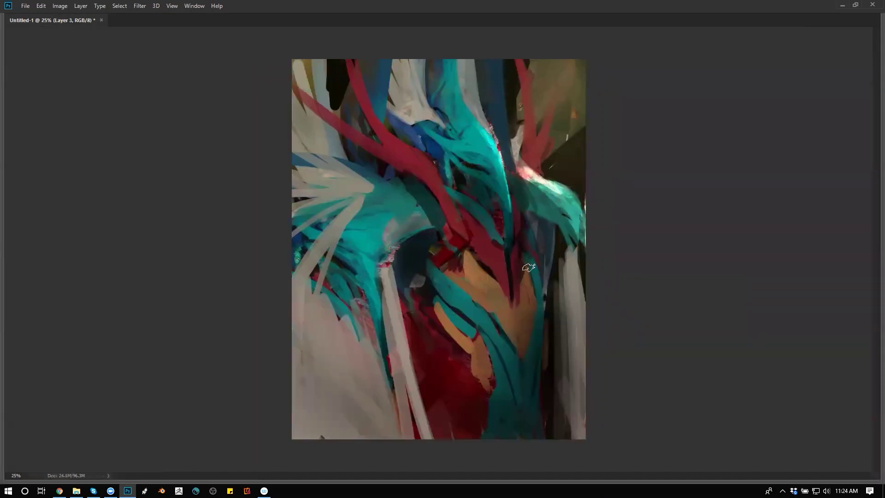
{"action": "mouse_move", "coordinate": [541, 285]}
{"action": "left_mouse_down"}
{"action": "mouse_move", "coordinate": [522, 287]}
{"action": "mouse_move", "coordinate": [548, 327]}
{"action": "mouse_move", "coordinate": [545, 367]}
{"action": "left_mouse_up"}
{"action": "left_click_drag", "start_coordinate": [577, 248], "coordinate": [581, 279]}
{"action": "left_click_drag", "start_coordinate": [592, 364], "coordinate": [582, 435]}
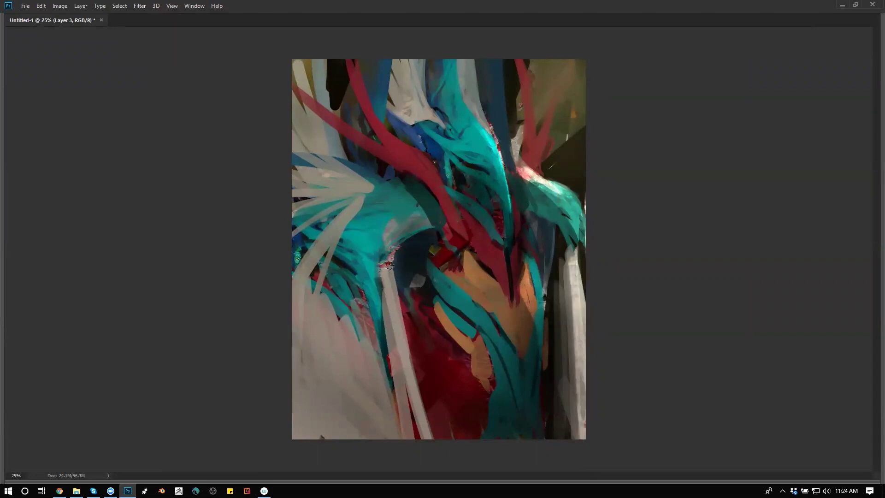
{"action": "left_click_drag", "start_coordinate": [389, 268], "coordinate": [433, 473]}
{"action": "mouse_move", "coordinate": [379, 338]}
{"action": "left_mouse_down"}
{"action": "mouse_move", "coordinate": [352, 309]}
{"action": "mouse_move", "coordinate": [392, 438]}
{"action": "mouse_move", "coordinate": [364, 313]}
{"action": "mouse_move", "coordinate": [412, 464]}
{"action": "left_mouse_up"}
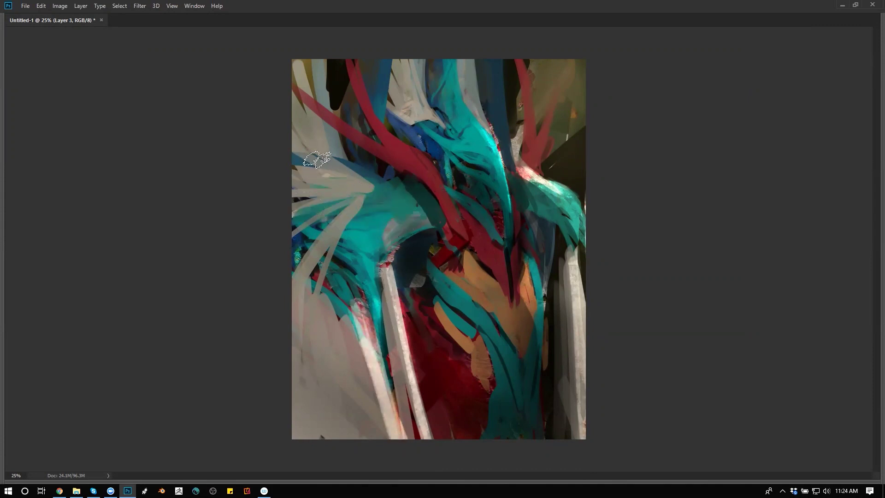
Brighten the fanned pale feathers, the upper left corner, the top of the large teal arch, and the central crimson and teal strands.
{"action": "mouse_move", "coordinate": [285, 133]}
{"action": "left_mouse_down"}
{"action": "mouse_move", "coordinate": [360, 194]}
{"action": "mouse_move", "coordinate": [281, 150]}
{"action": "mouse_move", "coordinate": [341, 193]}
{"action": "mouse_move", "coordinate": [279, 194]}
{"action": "mouse_move", "coordinate": [318, 204]}
{"action": "mouse_move", "coordinate": [341, 189]}
{"action": "left_mouse_up"}
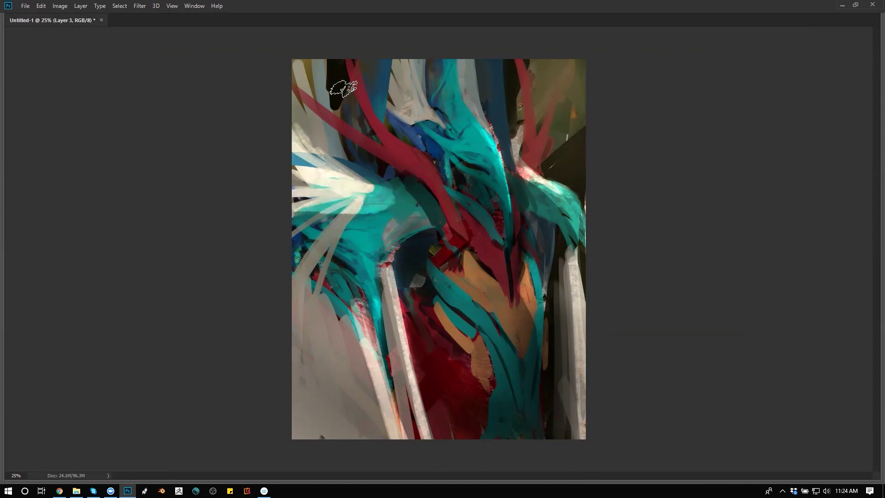
{"action": "mouse_move", "coordinate": [286, 77]}
{"action": "left_mouse_down"}
{"action": "mouse_move", "coordinate": [323, 111]}
{"action": "mouse_move", "coordinate": [309, 65]}
{"action": "mouse_move", "coordinate": [323, 83]}
{"action": "left_mouse_up"}
{"action": "mouse_move", "coordinate": [412, 211]}
{"action": "left_mouse_down"}
{"action": "mouse_move", "coordinate": [421, 209]}
{"action": "mouse_move", "coordinate": [396, 213]}
{"action": "mouse_move", "coordinate": [509, 255]}
{"action": "mouse_move", "coordinate": [515, 265]}
{"action": "left_mouse_up"}
{"action": "mouse_move", "coordinate": [480, 206]}
{"action": "left_mouse_down"}
{"action": "mouse_move", "coordinate": [501, 241]}
{"action": "mouse_move", "coordinate": [492, 233]}
{"action": "left_mouse_up"}
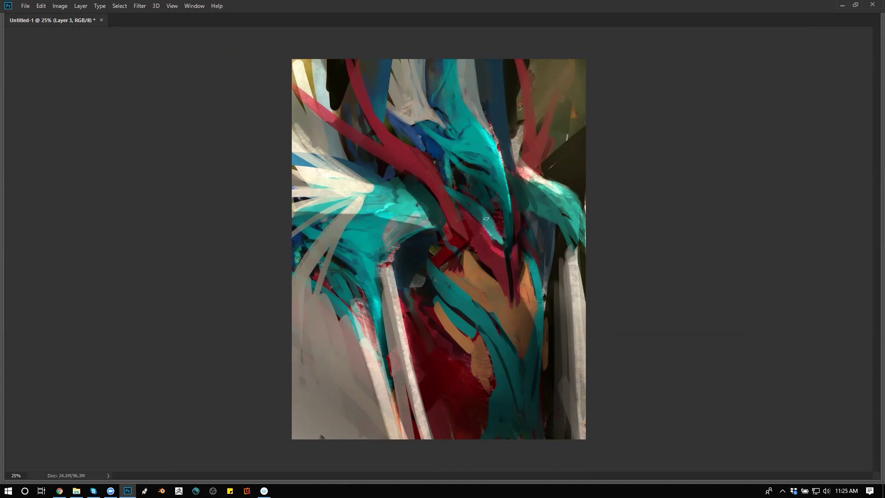
Flip the image and lay strong highlights across the upper part of the large pale wing and the pale feathers on the opposite edge.
{"action": "key", "text": "ctrl+minus"}
{"action": "key", "text": "ctrl+minus"}
{"action": "key", "text": "ctrl+minus"}
{"action": "key", "text": "ctrl+shift+h"}
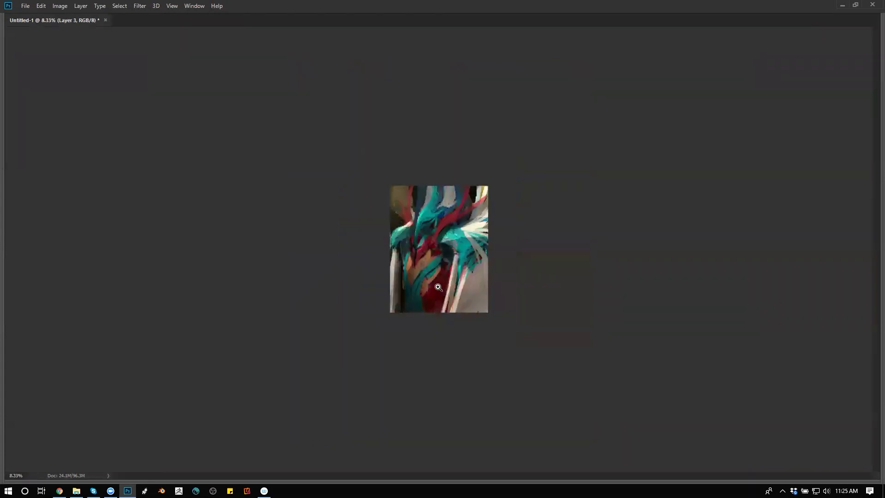
{"action": "key", "text": "ctrl+plus"}
{"action": "key", "text": "ctrl+plus"}
{"action": "key", "text": "ctrl+plus"}
{"action": "mouse_move", "coordinate": [579, 276]}
{"action": "left_mouse_down"}
{"action": "mouse_move", "coordinate": [523, 325]}
{"action": "mouse_move", "coordinate": [514, 347]}
{"action": "left_mouse_up"}
{"action": "mouse_move", "coordinate": [599, 288]}
{"action": "left_mouse_down"}
{"action": "mouse_move", "coordinate": [519, 335]}
{"action": "mouse_move", "coordinate": [493, 373]}
{"action": "mouse_move", "coordinate": [594, 298]}
{"action": "mouse_move", "coordinate": [497, 378]}
{"action": "mouse_move", "coordinate": [614, 315]}
{"action": "mouse_move", "coordinate": [538, 339]}
{"action": "left_mouse_up"}
{"action": "mouse_move", "coordinate": [295, 302]}
{"action": "left_mouse_down"}
{"action": "mouse_move", "coordinate": [300, 348]}
{"action": "mouse_move", "coordinate": [318, 358]}
{"action": "left_mouse_up"}
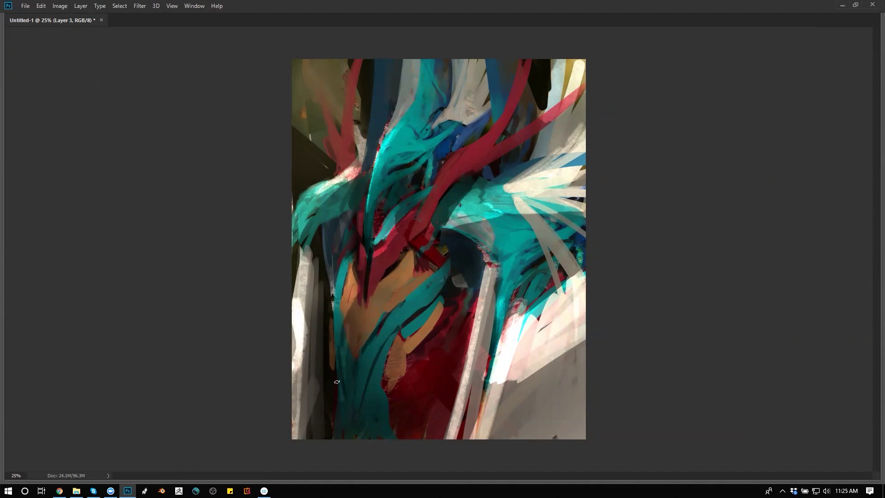
Brighten the outer teal and orange edge of the torso, and darken the hollow under the large teal arch.
{"action": "left_click_drag", "start_coordinate": [348, 318], "coordinate": [344, 448]}
{"action": "left_click_drag", "start_coordinate": [335, 346], "coordinate": [345, 285]}
{"action": "left_click_drag", "start_coordinate": [335, 322], "coordinate": [348, 262]}
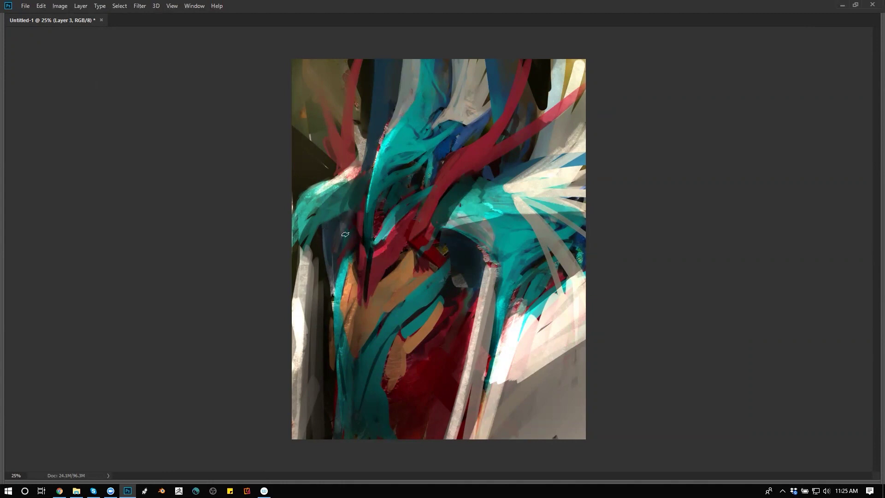
{"action": "key", "text": "l"}
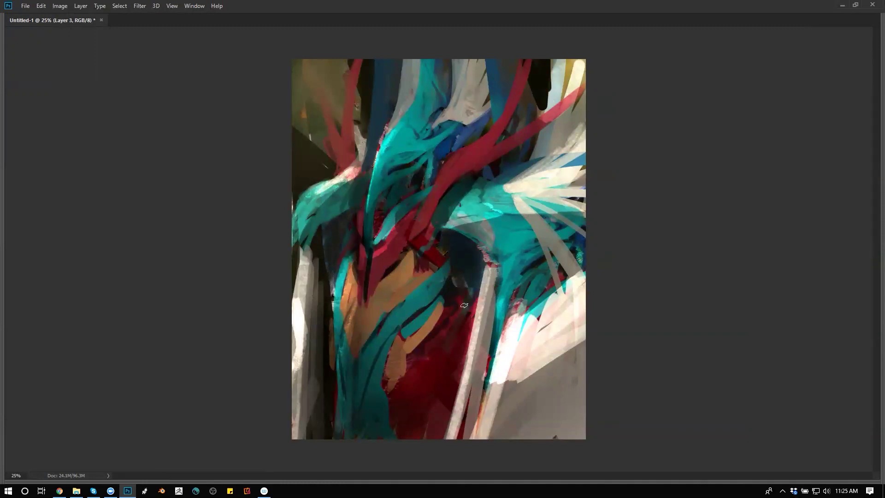
{"action": "left_click_drag", "start_coordinate": [470, 313], "coordinate": [474, 243]}
Flip the image back, choose the 80 px flat brush, and paint thin teal strands hanging over the dark red area.
{"action": "key", "text": "ctrl+shift+h"}
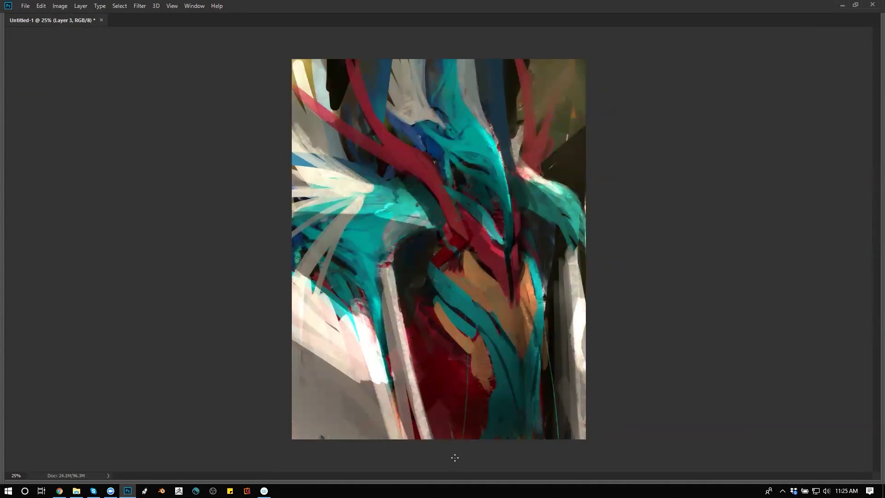
{"action": "left_click_drag", "start_coordinate": [466, 312], "coordinate": [457, 466]}
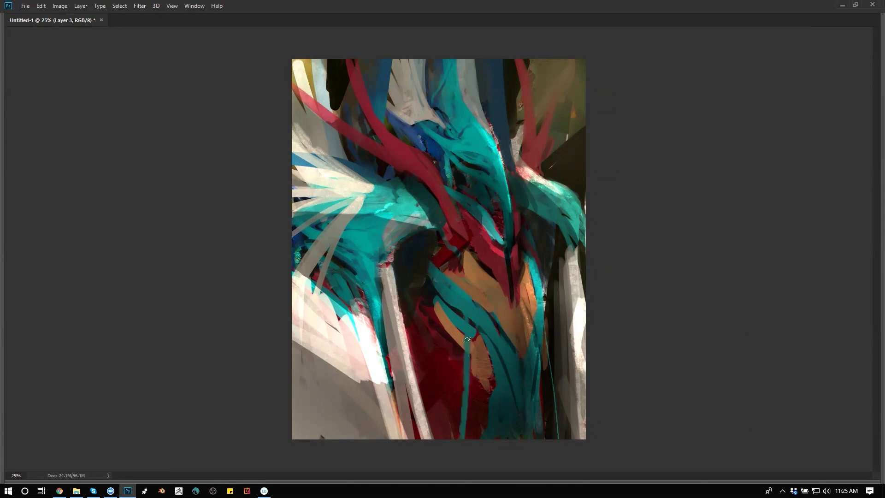
{"action": "right_click", "coordinate": [467, 321]}
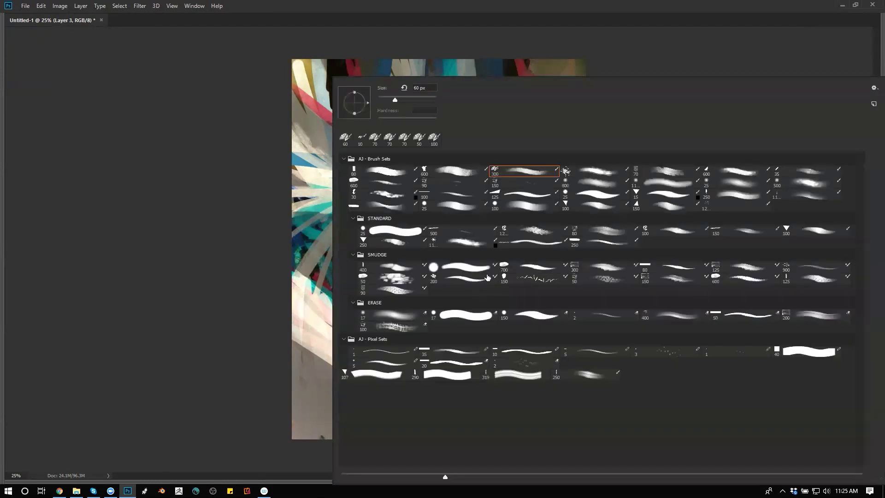
{"action": "double_click", "coordinate": [392, 171]}
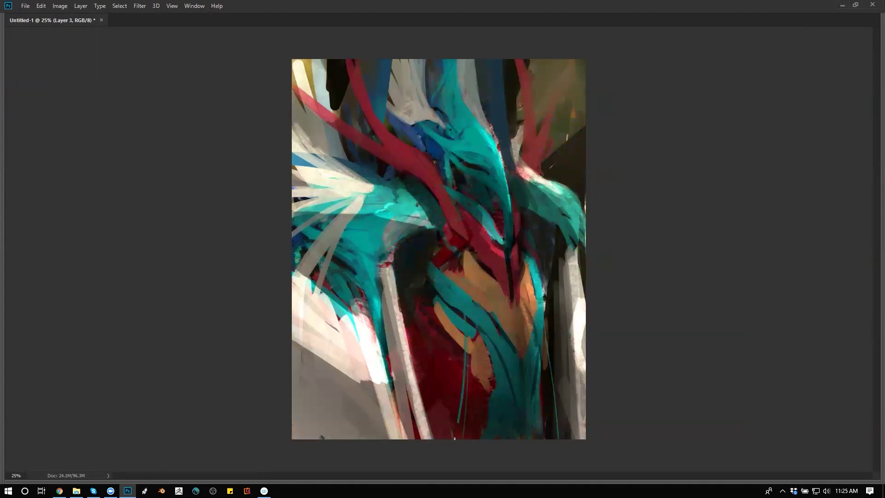
{"action": "left_click_drag", "start_coordinate": [467, 336], "coordinate": [460, 454]}
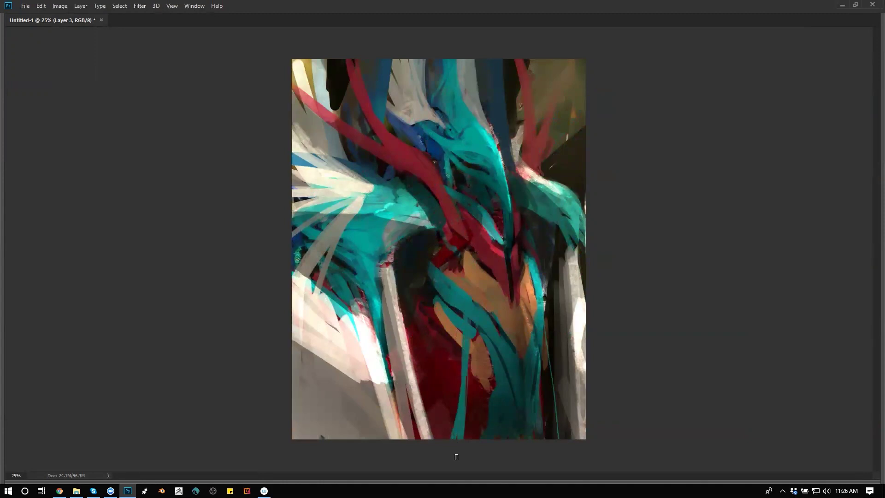
{"action": "mouse_move", "coordinate": [450, 316]}
{"action": "left_mouse_down"}
{"action": "mouse_move", "coordinate": [421, 387]}
{"action": "mouse_move", "coordinate": [432, 439]}
{"action": "left_mouse_up"}
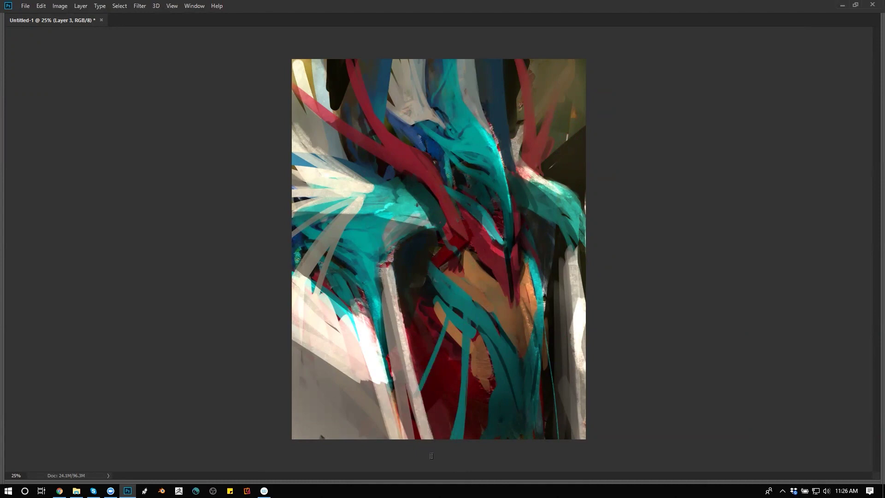
Paint over the narrow pale feathers below the small shoulder, and break the large pale wing into long tapering white and grey feather streaks.
{"action": "left_click_drag", "start_coordinate": [570, 260], "coordinate": [579, 340]}
{"action": "mouse_move", "coordinate": [586, 400]}
{"action": "left_mouse_down"}
{"action": "mouse_move", "coordinate": [576, 288]}
{"action": "mouse_move", "coordinate": [582, 328]}
{"action": "left_mouse_up"}
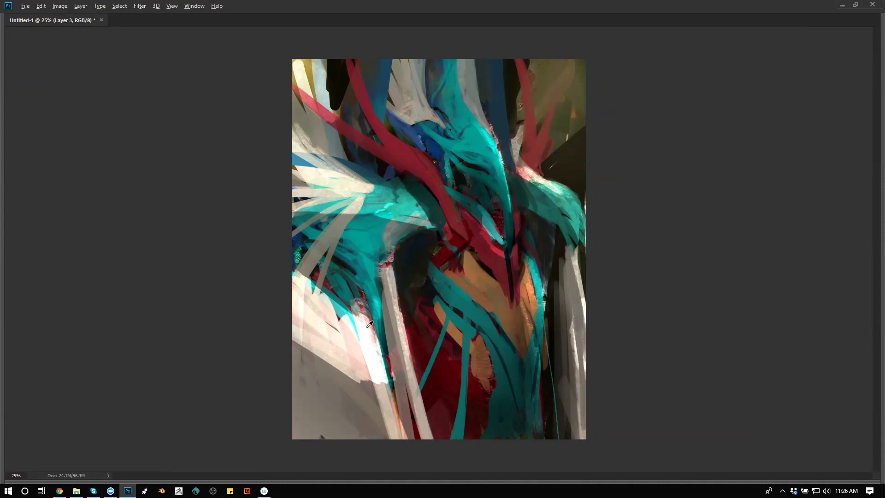
{"action": "left_click_drag", "start_coordinate": [356, 383], "coordinate": [378, 417]}
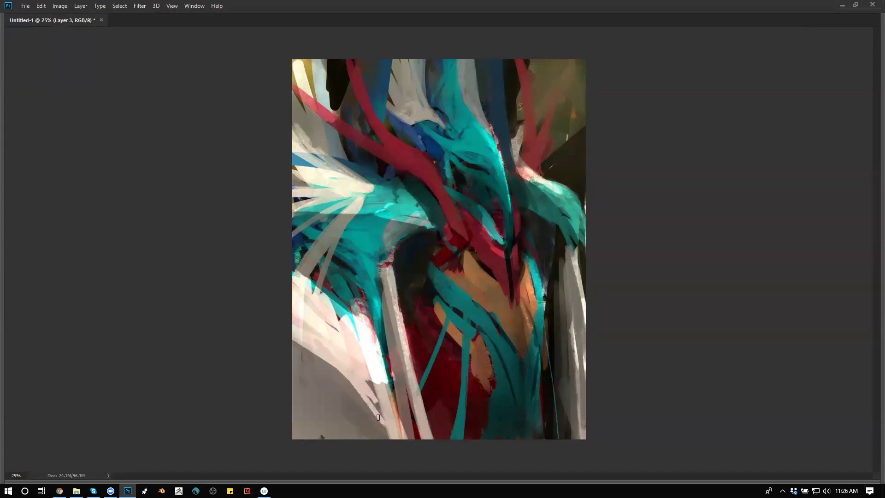
{"action": "left_click_drag", "start_coordinate": [300, 335], "coordinate": [372, 412]}
{"action": "mouse_move", "coordinate": [304, 360]}
{"action": "left_mouse_down"}
{"action": "mouse_move", "coordinate": [304, 320]}
{"action": "mouse_move", "coordinate": [381, 388]}
{"action": "left_mouse_up"}
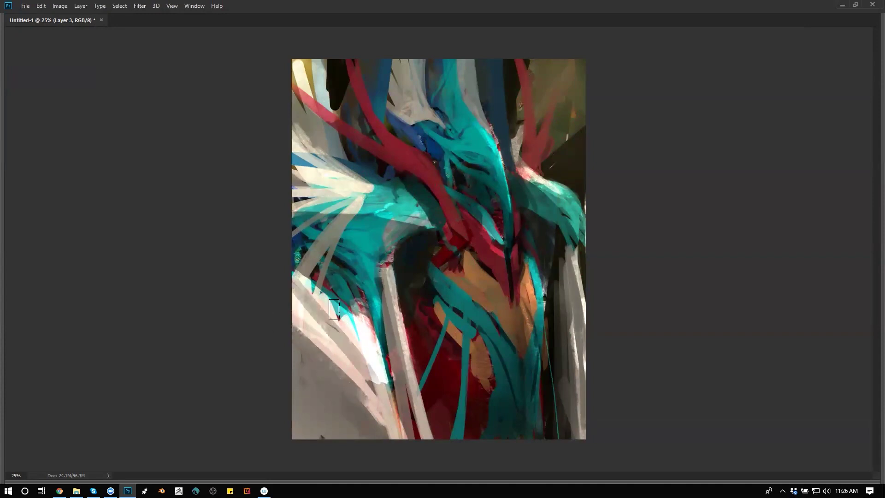
{"action": "left_click_drag", "start_coordinate": [300, 285], "coordinate": [375, 375]}
{"action": "left_click_drag", "start_coordinate": [330, 316], "coordinate": [388, 420]}
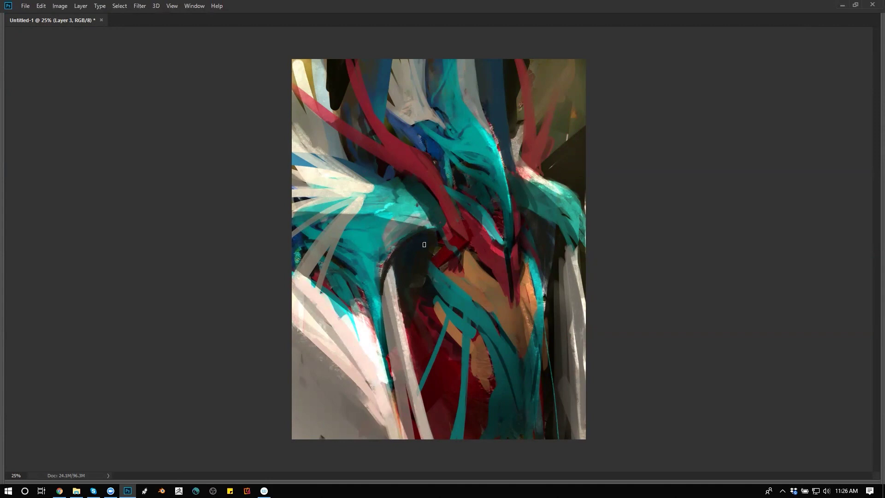
Flip the image, paint a dark accent between the small teal shoulder and the central head, and flip the image back.
{"action": "key", "text": "ctrl+minus"}
{"action": "key", "text": "ctrl+minus"}
{"action": "key", "text": "ctrl+shift+h"}
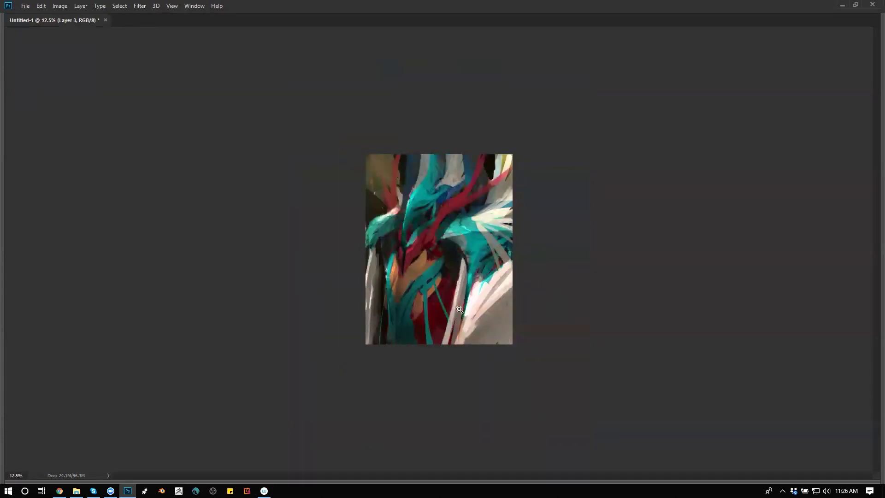
{"action": "key", "text": "ctrl+plus"}
{"action": "key", "text": "ctrl+plus"}
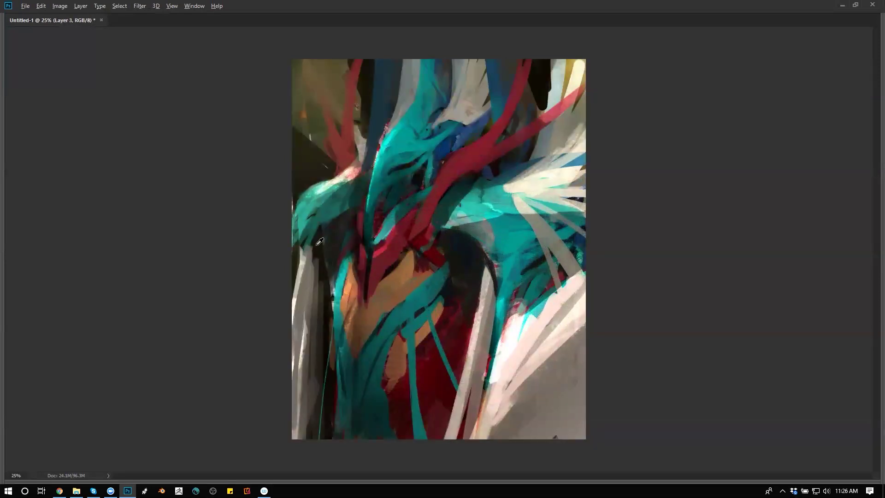
{"action": "left_click_drag", "start_coordinate": [305, 243], "coordinate": [348, 206]}
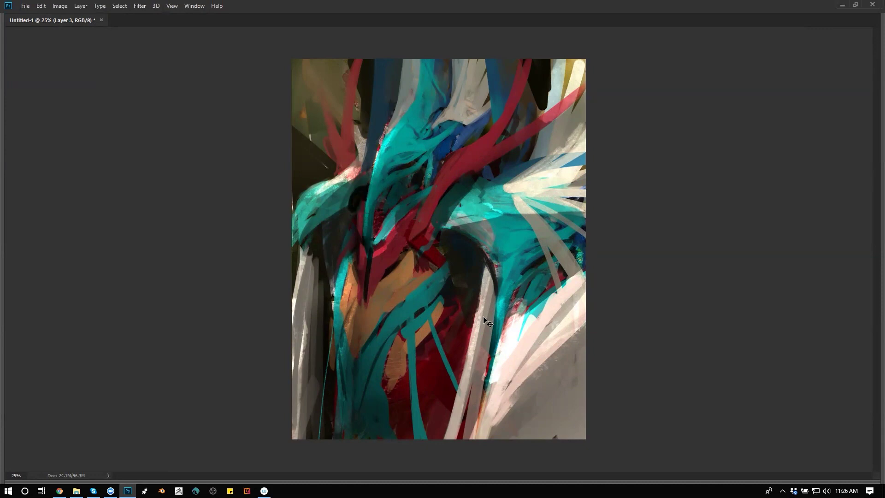
{"action": "key", "text": "h"}
{"action": "key", "text": "h"}
{"action": "key", "text": "h"}
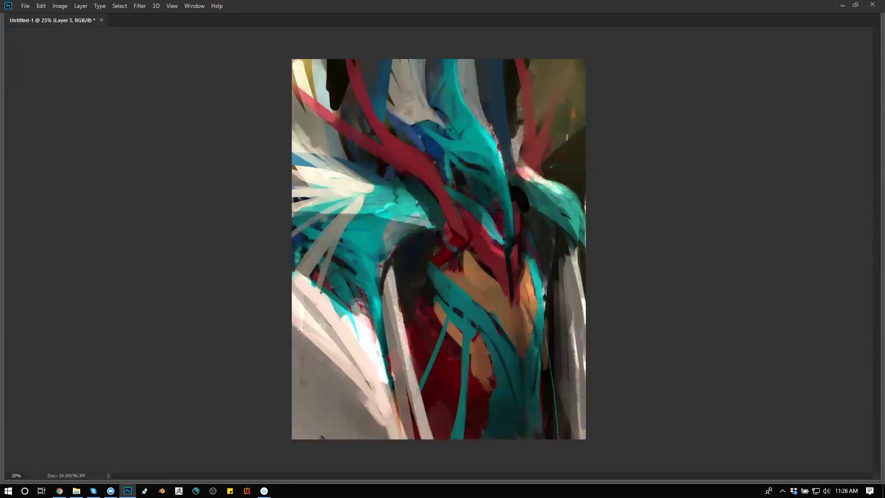
Choose the 500 px soft round brush, sample a dark tone beside the large teal arch, and softly shade the arch and lower torso.
{"action": "right_click", "coordinate": [411, 177]}
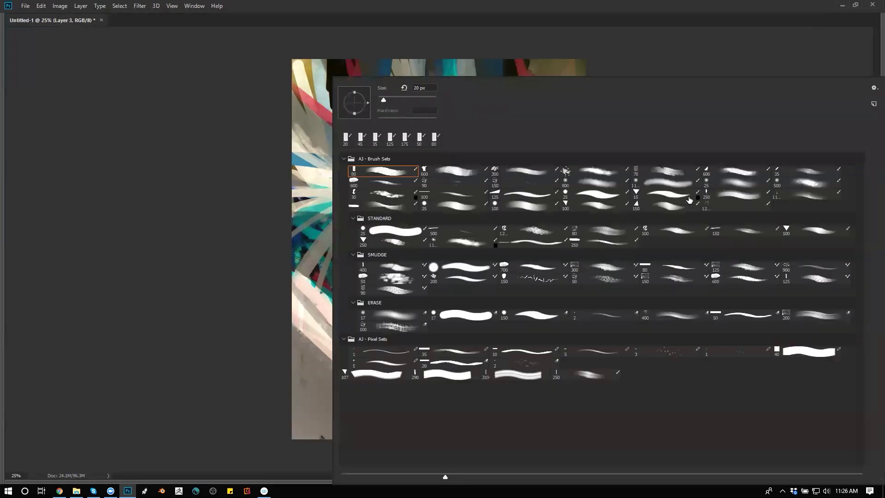
{"action": "left_click", "coordinate": [736, 184]}
{"action": "left_click", "coordinate": [800, 186]}
{"action": "left_click", "coordinate": [211, 183]}
{"action": "left_click", "coordinate": [424, 188], "text": "alt"}
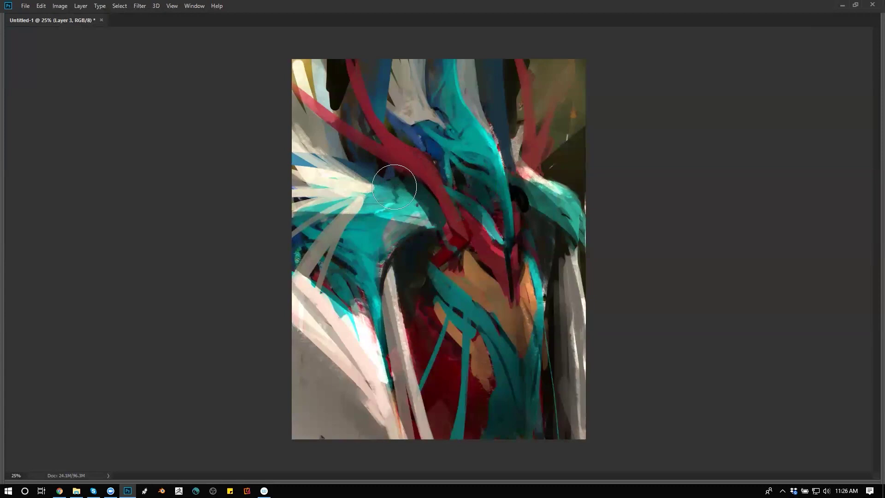
{"action": "mouse_move", "coordinate": [394, 187]}
{"action": "left_mouse_down"}
{"action": "mouse_move", "coordinate": [419, 197]}
{"action": "mouse_move", "coordinate": [413, 182]}
{"action": "mouse_move", "coordinate": [392, 174]}
{"action": "left_mouse_up"}
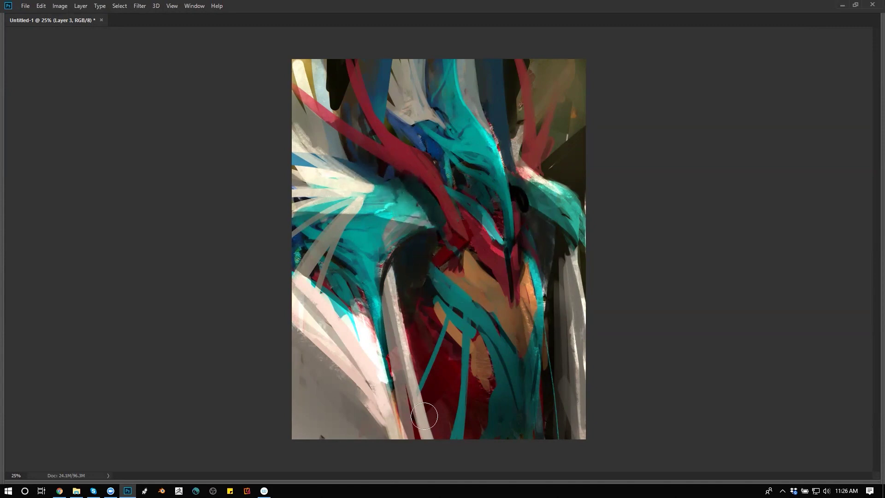
{"action": "key", "text": "bracketright"}
{"action": "key", "text": "bracketright"}
{"action": "key", "text": "bracketright"}
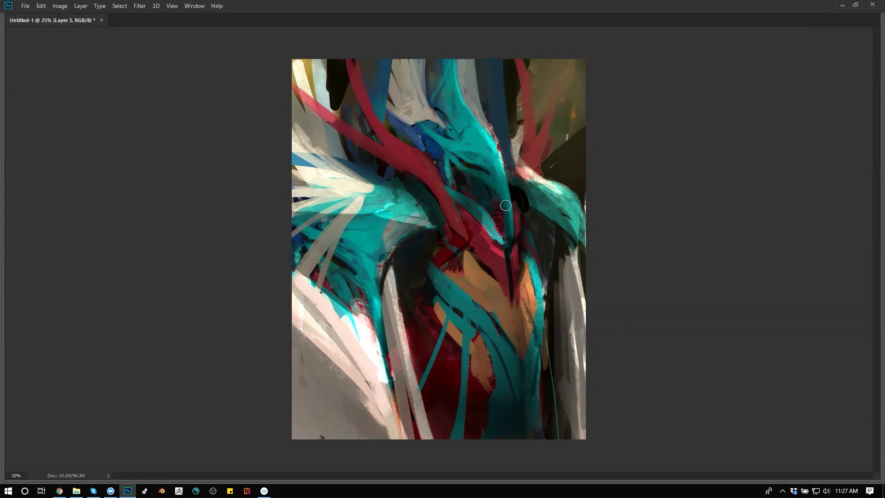
Flip the image, choose the 25 px soft brush, enlarge it, and softly shade the large teal wing above the pale feathers.
{"action": "key", "text": "ctrl+minus"}
{"action": "key", "text": "ctrl+minus"}
{"action": "key", "text": "ctrl+minus"}
{"action": "key", "text": "ctrl+shift+h"}
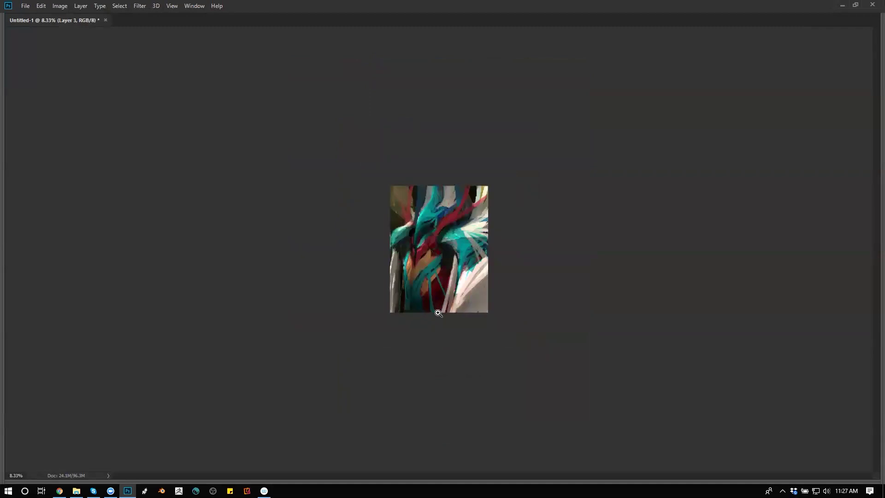
{"action": "key", "text": "ctrl+plus"}
{"action": "key", "text": "ctrl+plus"}
{"action": "key", "text": "ctrl+plus"}
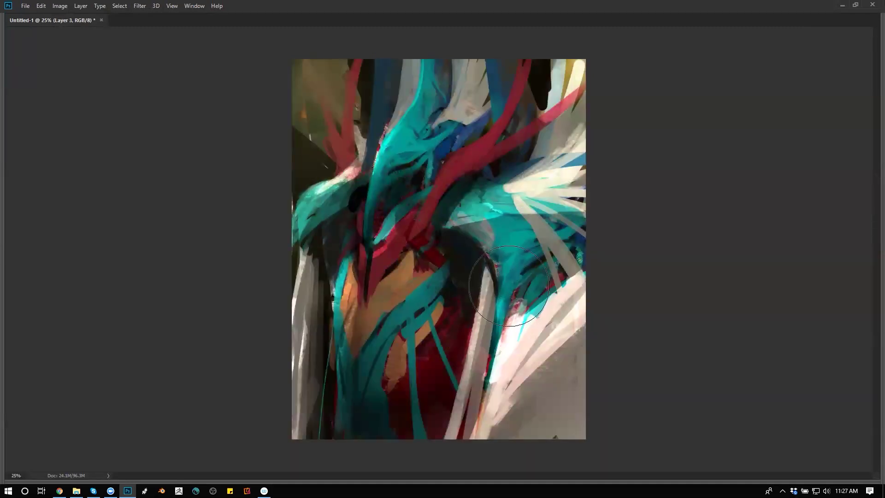
{"action": "right_click", "coordinate": [572, 246]}
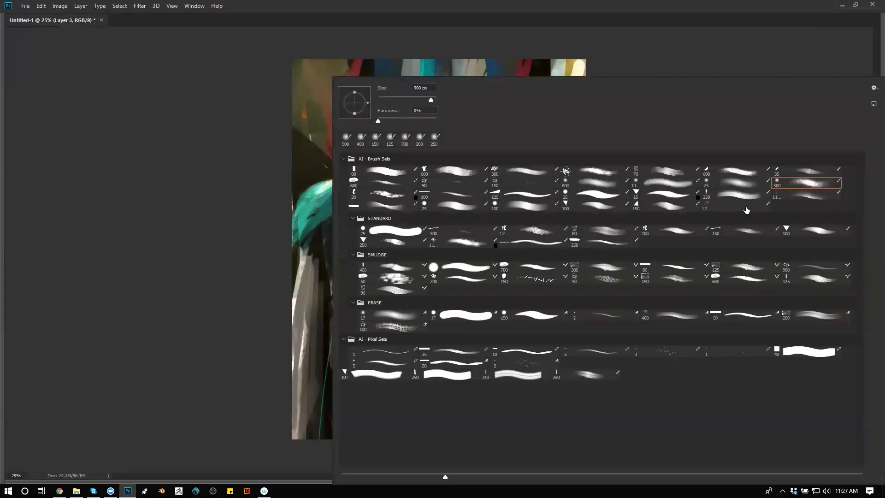
{"action": "double_click", "coordinate": [740, 178]}
{"action": "key", "text": "]"}
{"action": "key", "text": "]"}
{"action": "key", "text": "]"}
{"action": "key", "text": "]"}
{"action": "key", "text": "]"}
{"action": "mouse_move", "coordinate": [511, 303]}
{"action": "left_mouse_down"}
{"action": "mouse_move", "coordinate": [528, 265]}
{"action": "mouse_move", "coordinate": [503, 229]}
{"action": "left_mouse_up"}
Flip the image back horizontally and check the whole composition at a reduced size.
{"action": "key", "text": "alt+space"}
{"action": "left_click", "coordinate": [522, 339], "text": "alt"}
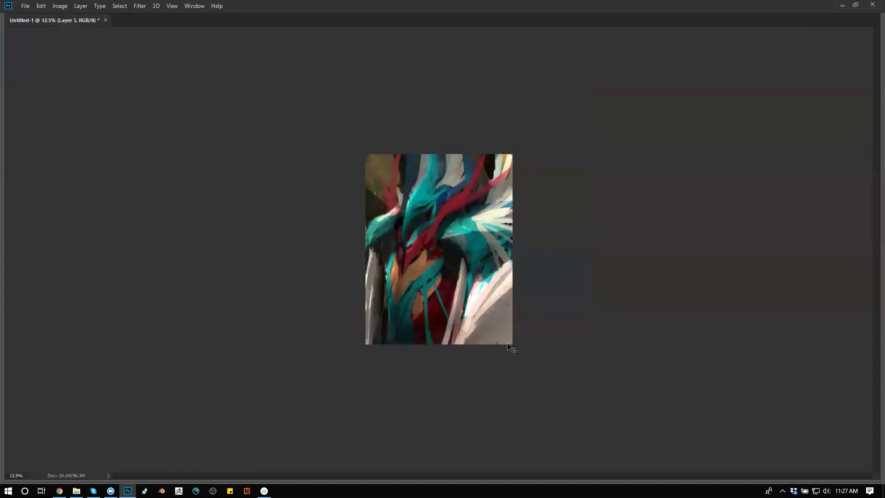
{"action": "key", "text": "ctrl+shift+h"}
{"action": "left_click", "coordinate": [431, 316], "text": "ctrl"}
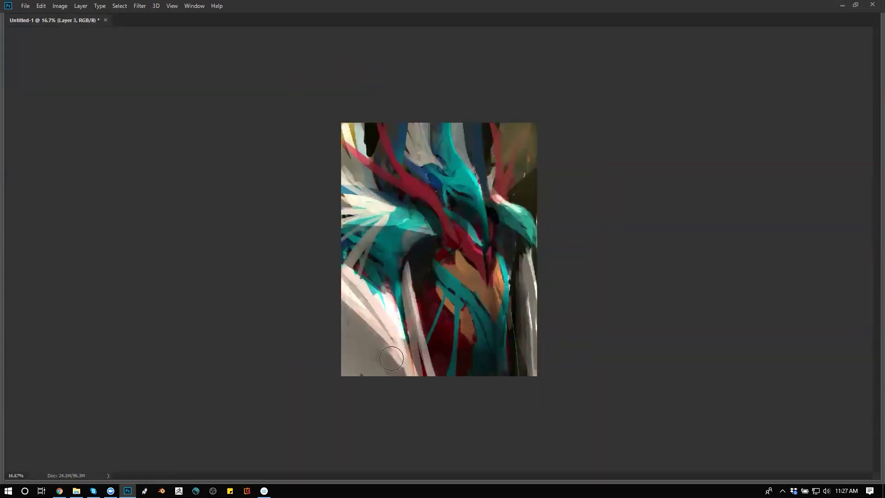
Enlarge the soft brush and softly darken the painting's lower-left area and outer edges, undoing unwanted broad strokes.
{"action": "key", "text": "]"}
{"action": "key", "text": "]"}
{"action": "key", "text": "]"}
{"action": "key", "text": "]"}
{"action": "key", "text": "]"}
{"action": "key", "text": "]"}
{"action": "key", "text": "]"}
{"action": "key", "text": "]"}
{"action": "key", "text": "]"}
{"action": "mouse_move", "coordinate": [356, 332]}
{"action": "left_mouse_down"}
{"action": "mouse_move", "coordinate": [411, 398]}
{"action": "mouse_move", "coordinate": [325, 263]}
{"action": "mouse_move", "coordinate": [441, 391]}
{"action": "mouse_move", "coordinate": [514, 381]}
{"action": "mouse_move", "coordinate": [278, 359]}
{"action": "mouse_move", "coordinate": [584, 343]}
{"action": "mouse_move", "coordinate": [612, 294]}
{"action": "left_mouse_up"}
{"action": "key", "text": "ctrl+z"}
{"action": "mouse_move", "coordinate": [375, 122]}
{"action": "left_mouse_down"}
{"action": "mouse_move", "coordinate": [267, 192]}
{"action": "mouse_move", "coordinate": [455, 142]}
{"action": "mouse_move", "coordinate": [476, 113]}
{"action": "mouse_move", "coordinate": [387, 141]}
{"action": "mouse_move", "coordinate": [389, 113]}
{"action": "mouse_move", "coordinate": [347, 158]}
{"action": "mouse_move", "coordinate": [403, 138]}
{"action": "mouse_move", "coordinate": [430, 107]}
{"action": "left_mouse_up"}
{"action": "key", "text": "ctrl+z"}
{"action": "key", "text": "["}
{"action": "key", "text": "["}
{"action": "key", "text": "["}
{"action": "key", "text": "["}
{"action": "key", "text": "["}
{"action": "mouse_move", "coordinate": [413, 422]}
{"action": "left_mouse_down"}
{"action": "mouse_move", "coordinate": [432, 355]}
{"action": "mouse_move", "coordinate": [308, 412]}
{"action": "left_mouse_up"}
Brush soft shading down the central torso from below the head.
{"action": "key", "text": "z"}
{"action": "left_click", "coordinate": [540, 296]}
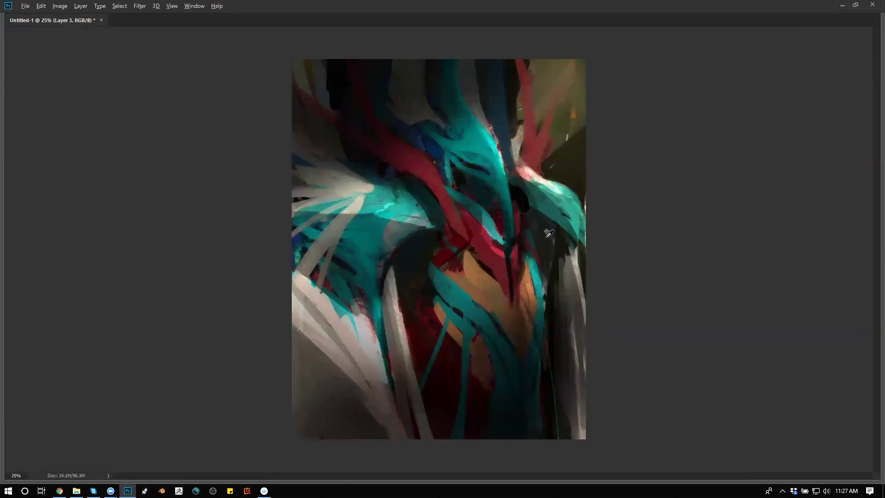
{"action": "mouse_move", "coordinate": [521, 258]}
{"action": "left_mouse_down"}
{"action": "mouse_move", "coordinate": [531, 378]}
{"action": "mouse_move", "coordinate": [502, 436]}
{"action": "left_mouse_up"}
Set the color to hue 49, saturation 70, brightness 67, softly tint the teal central head, then reduce the brush and undo the last stroke.
{"action": "left_click", "coordinate": [497, 268], "text": "alt"}
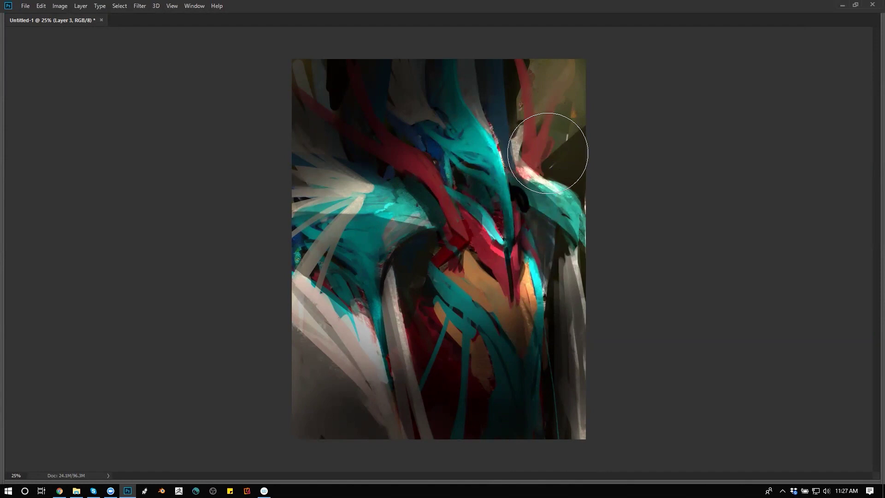
{"action": "key", "text": "F6"}
{"action": "left_click", "coordinate": [796, 118]}
{"action": "left_click", "coordinate": [825, 82]}
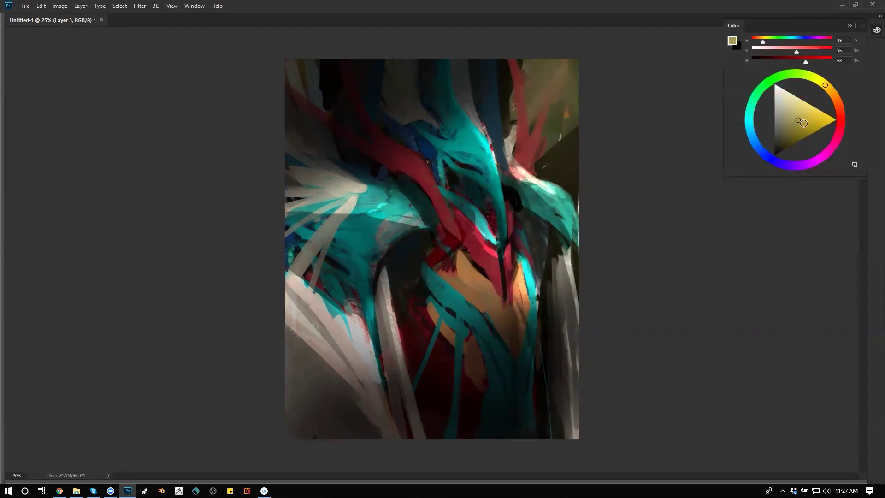
{"action": "left_click", "coordinate": [804, 124]}
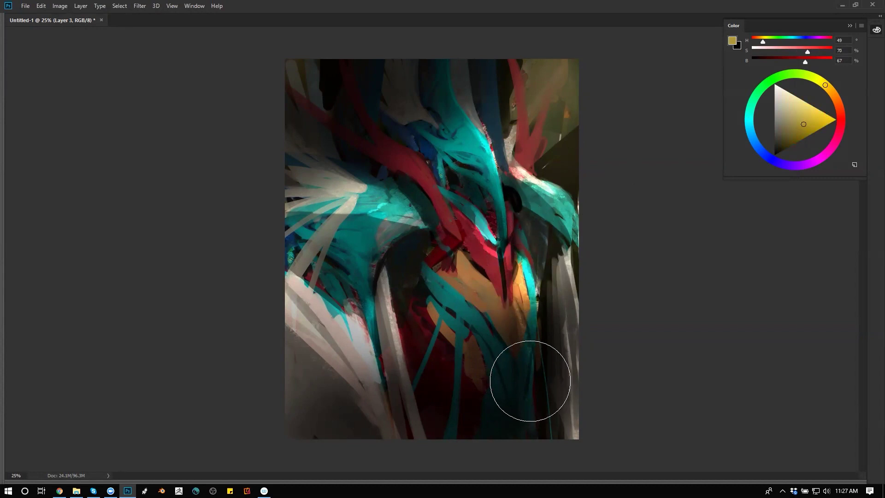
{"action": "mouse_move", "coordinate": [474, 137]}
{"action": "left_mouse_down"}
{"action": "mouse_move", "coordinate": [474, 129]}
{"action": "mouse_move", "coordinate": [499, 181]}
{"action": "mouse_move", "coordinate": [463, 81]}
{"action": "left_mouse_up"}
{"action": "key", "text": "bracketleft"}
{"action": "key", "text": "bracketleft"}
{"action": "key", "text": "bracketleft"}
{"action": "key", "text": "bracketleft"}
{"action": "key", "text": "bracketleft"}
{"action": "key", "text": "bracketleft"}
{"action": "key", "text": "bracketleft"}
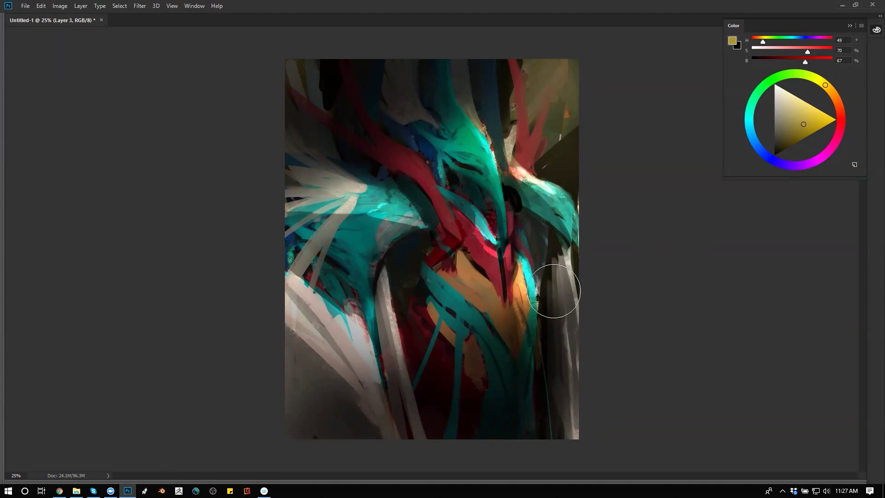
{"action": "key", "text": "ctrl+z"}
Set the hue to 202, softly tint the lower-left background and torso blue, and check the composition at a reduced size.
{"action": "left_click", "coordinate": [752, 137]}
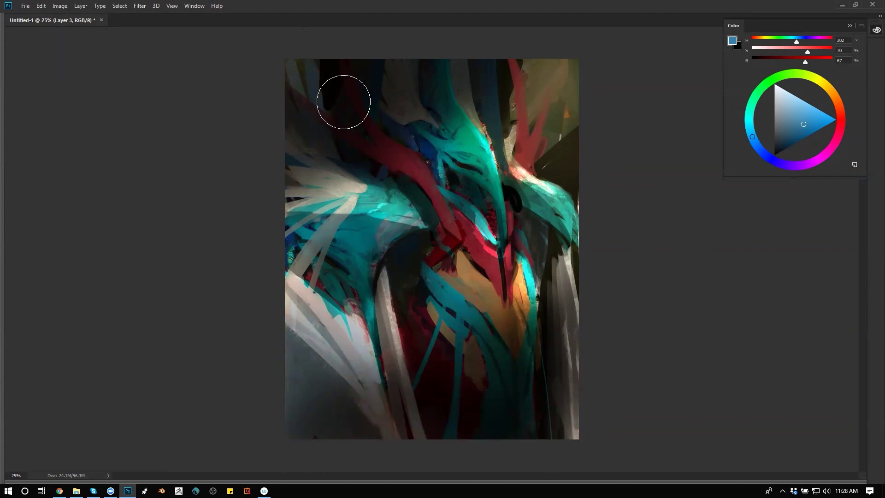
{"action": "left_click", "coordinate": [499, 339], "text": "alt"}
{"action": "left_click", "coordinate": [499, 340], "text": "alt"}
{"action": "left_click", "coordinate": [499, 343], "text": "alt"}
{"action": "scroll", "coordinate": [499, 342], "scroll_direction": "up", "scroll_amount": 3}
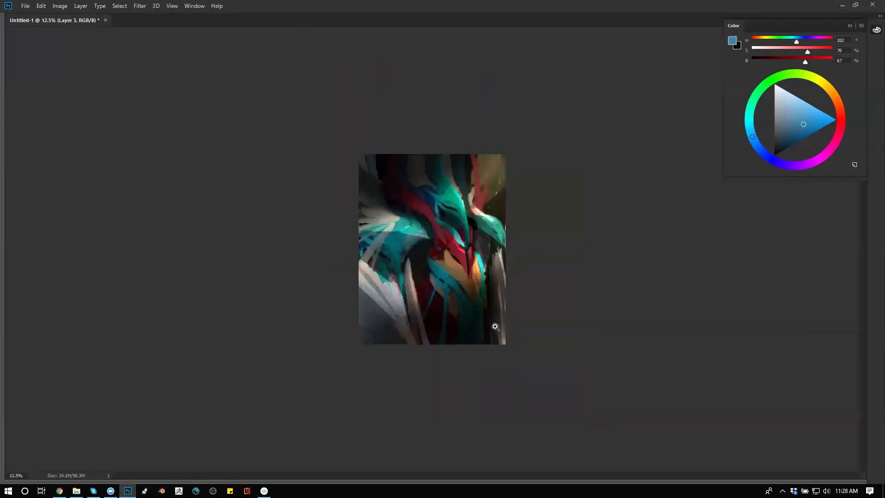
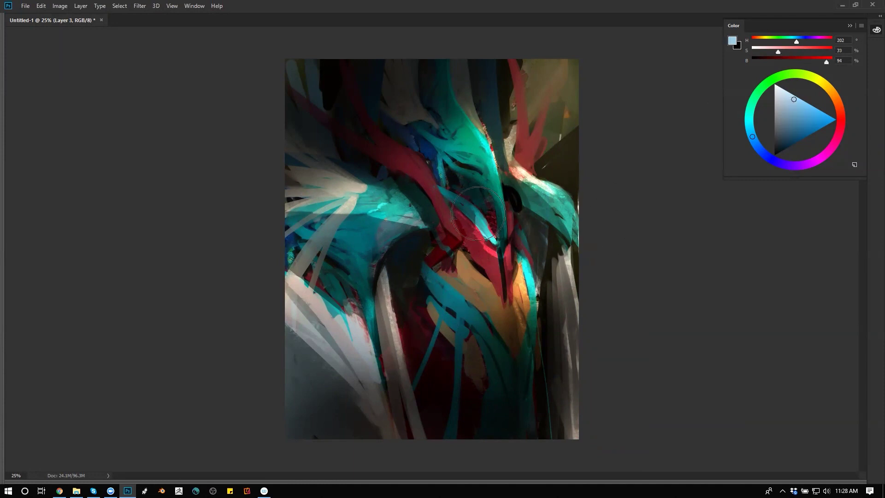
Softly brush pale blue (hue 202, saturation 33, brightness 94) over the central head and the narrow pale feathers below the small teal shoulder.
{"action": "mouse_move", "coordinate": [475, 157]}
{"action": "left_mouse_down"}
{"action": "mouse_move", "coordinate": [466, 177]}
{"action": "mouse_move", "coordinate": [479, 152]}
{"action": "mouse_move", "coordinate": [505, 210]}
{"action": "left_mouse_up"}
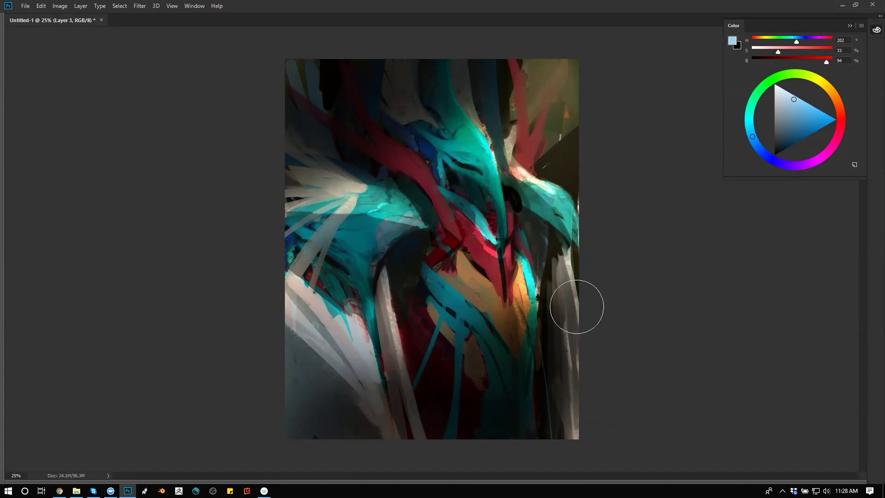
{"action": "left_click_drag", "start_coordinate": [581, 303], "coordinate": [578, 343]}
{"action": "mouse_move", "coordinate": [556, 296]}
{"action": "left_mouse_down"}
{"action": "mouse_move", "coordinate": [578, 302]}
{"action": "mouse_move", "coordinate": [571, 415]}
{"action": "left_mouse_up"}
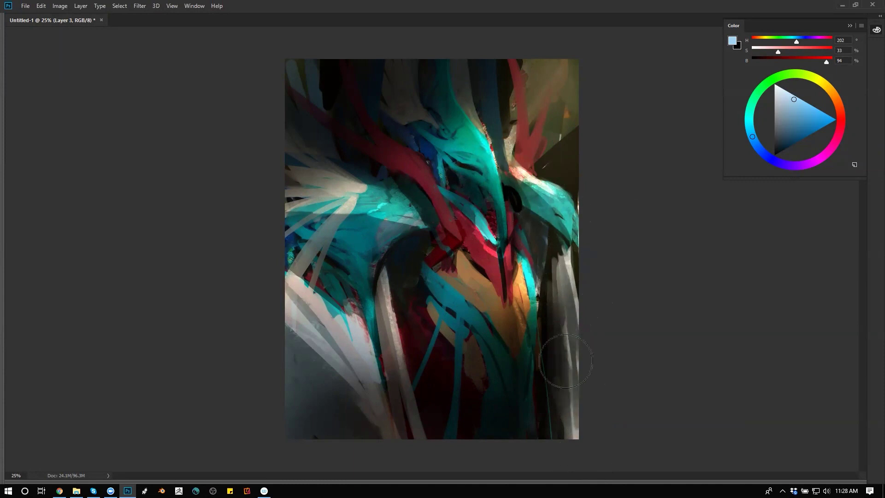
{"action": "left_click_drag", "start_coordinate": [567, 367], "coordinate": [574, 458]}
Enlarge the brush and try a broad pale blue wash over the feathers and background in the painting's lower left.
{"action": "key", "text": "bracketright"}
{"action": "key", "text": "bracketright"}
{"action": "key", "text": "bracketright"}
{"action": "mouse_move", "coordinate": [382, 428]}
{"action": "left_mouse_down"}
{"action": "mouse_move", "coordinate": [350, 429]}
{"action": "mouse_move", "coordinate": [343, 364]}
{"action": "left_mouse_up"}
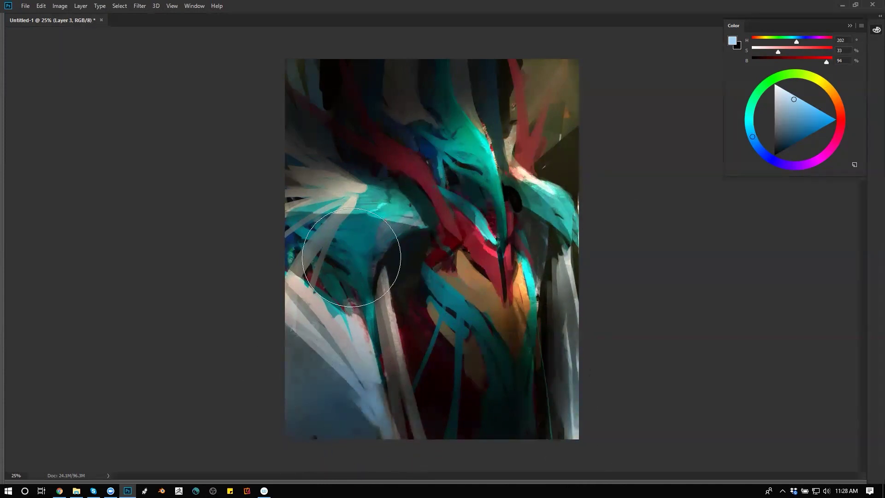
{"action": "key", "text": "ctrl+z"}
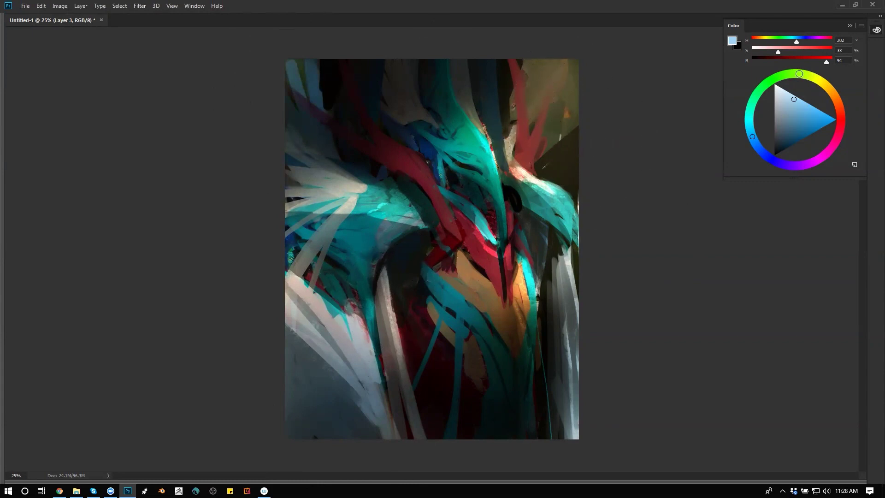
Set the hue to 78, softly brighten the olive background in the upper-right corner, and check the composition flipped horizontally.
{"action": "left_click", "coordinate": [805, 74]}
{"action": "mouse_move", "coordinate": [584, 90]}
{"action": "left_mouse_down"}
{"action": "mouse_move", "coordinate": [563, 72]}
{"action": "mouse_move", "coordinate": [552, 97]}
{"action": "left_mouse_up"}
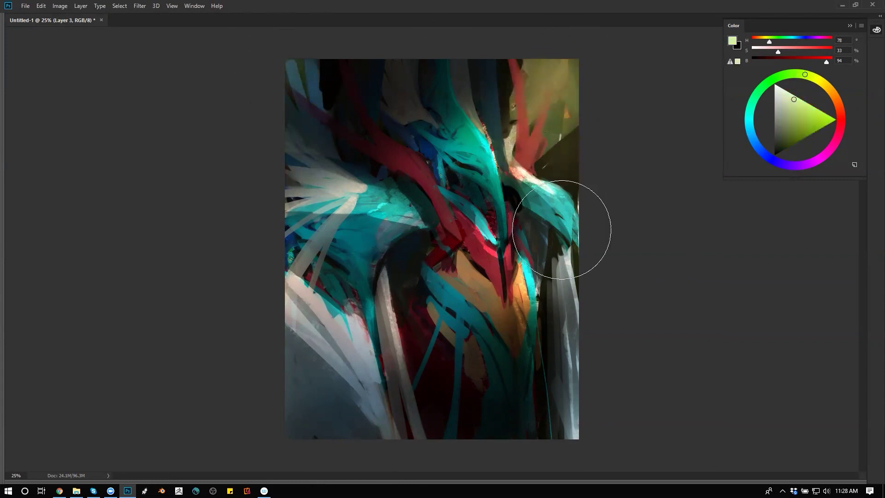
{"action": "key", "text": "ctrl+shift+h"}
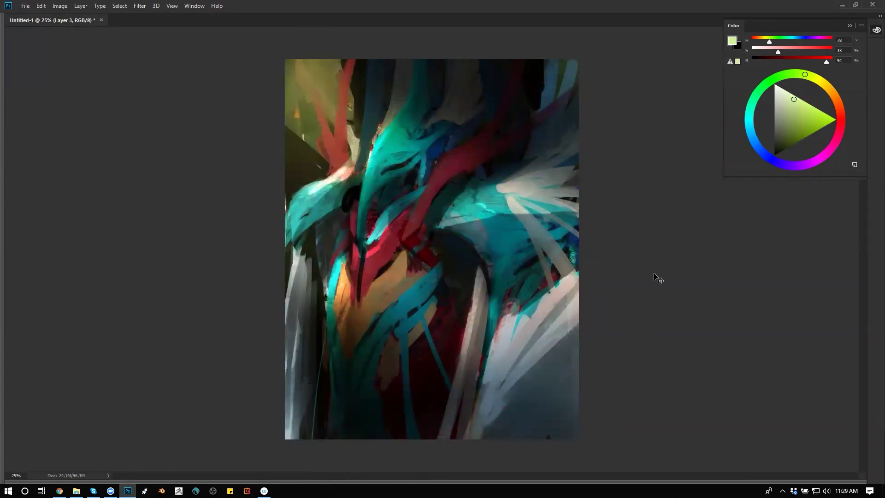
{"action": "key", "text": "h"}
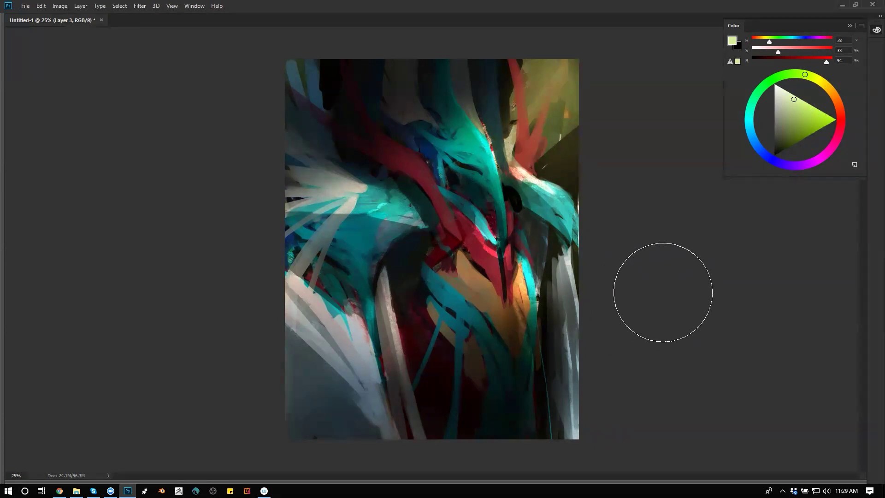
Sample teal from the large wing and choose the 150 px textured brush from AJ - Brush Sets.
{"action": "key", "text": "ctrl+plus"}
{"action": "right_click", "coordinate": [480, 240]}
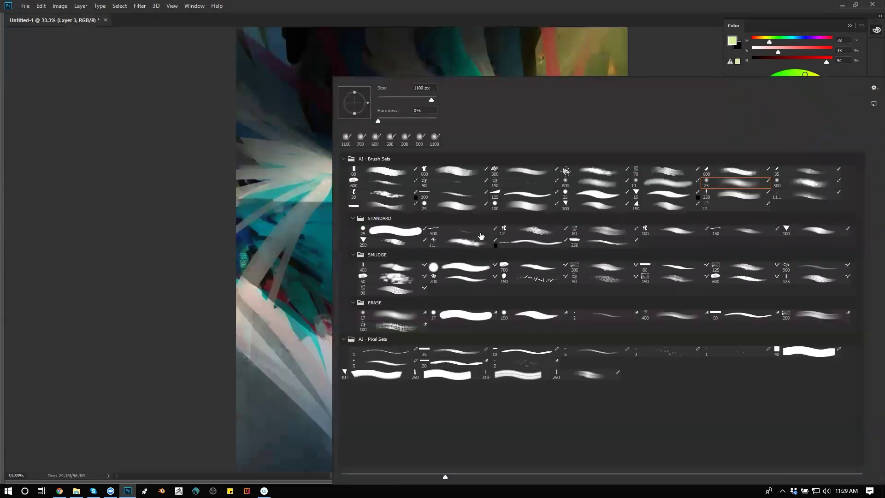
{"action": "left_click", "coordinate": [612, 171]}
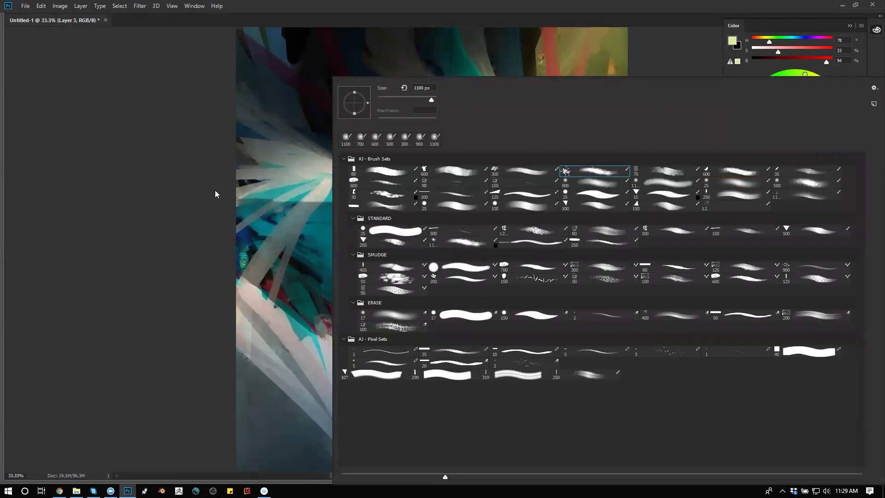
{"action": "left_click", "coordinate": [237, 149]}
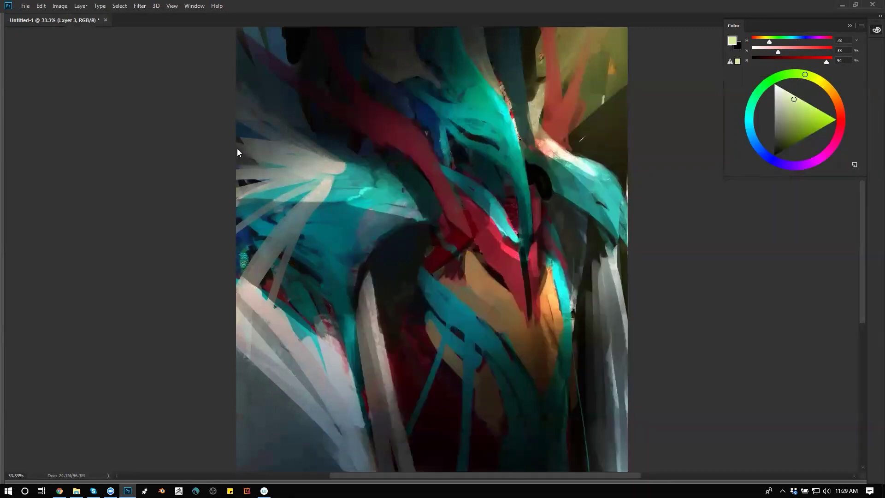
{"action": "left_click", "coordinate": [375, 191], "text": "alt"}
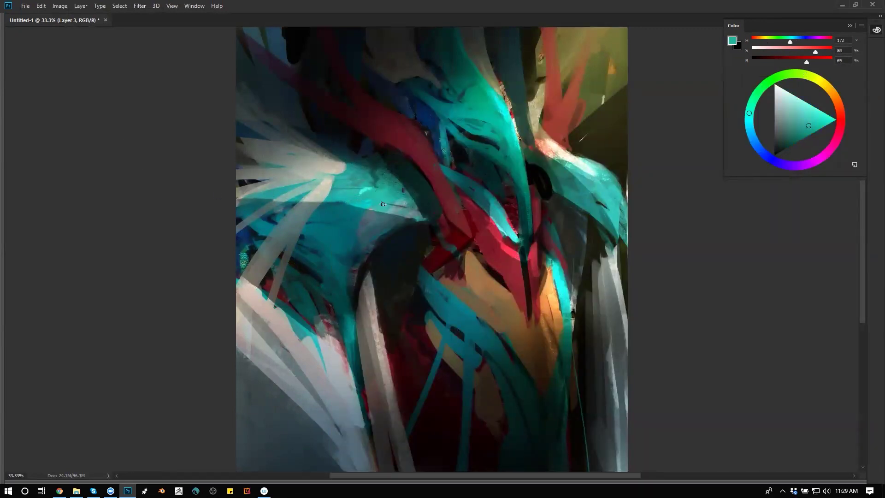
{"action": "right_click", "coordinate": [382, 193]}
{"action": "double_click", "coordinate": [496, 185]}
Refine the pale feathers fanning out from the large teal wing with textured strokes in sampled light and gray tones.
{"action": "left_click", "coordinate": [319, 193], "text": "alt"}
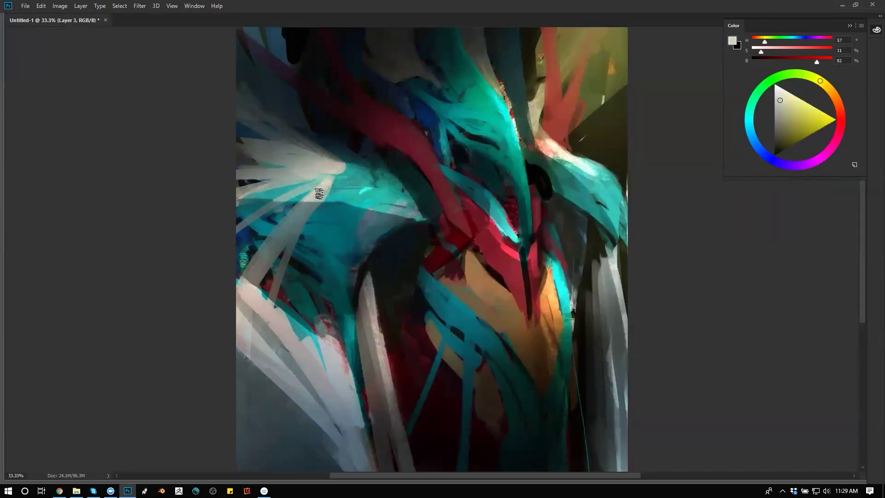
{"action": "left_click", "coordinate": [352, 171], "text": "alt"}
{"action": "left_click", "coordinate": [308, 170], "text": "alt"}
{"action": "left_click", "coordinate": [331, 174], "text": "alt"}
{"action": "left_click", "coordinate": [315, 161], "text": "alt"}
{"action": "mouse_move", "coordinate": [282, 157]}
{"action": "left_mouse_down"}
{"action": "mouse_move", "coordinate": [248, 151]}
{"action": "mouse_move", "coordinate": [315, 162]}
{"action": "left_mouse_up"}
{"action": "left_click", "coordinate": [244, 149], "text": "alt"}
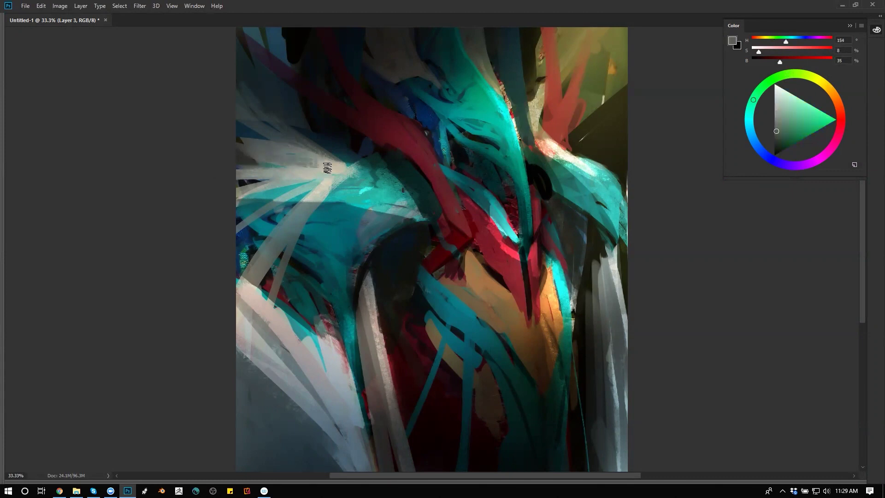
Flip the image horizontally and blend the inner edge of the large teal wing with sampled teal and dark tones.
{"action": "left_click", "coordinate": [382, 196], "text": "alt"}
{"action": "left_click", "coordinate": [383, 197], "text": "alt"}
{"action": "key", "text": "ctrl+shift+h"}
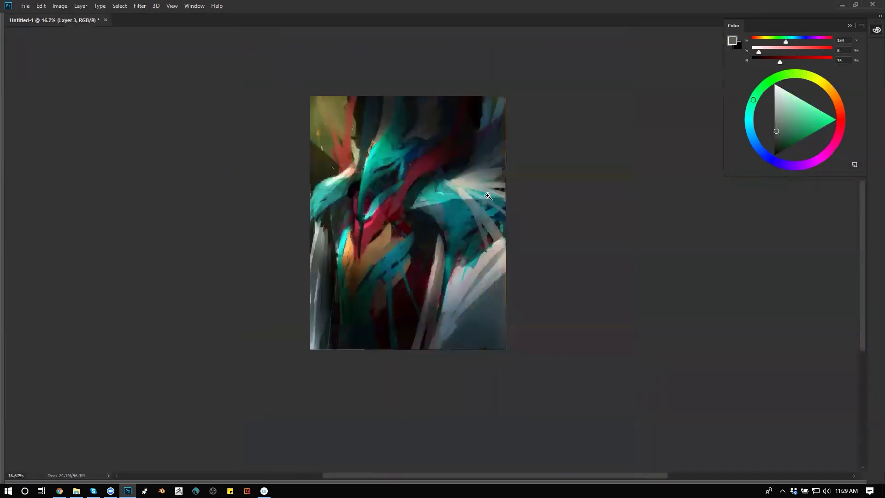
{"action": "left_click", "coordinate": [440, 192]}
{"action": "left_click", "coordinate": [440, 191]}
{"action": "left_click", "coordinate": [475, 210], "text": "alt"}
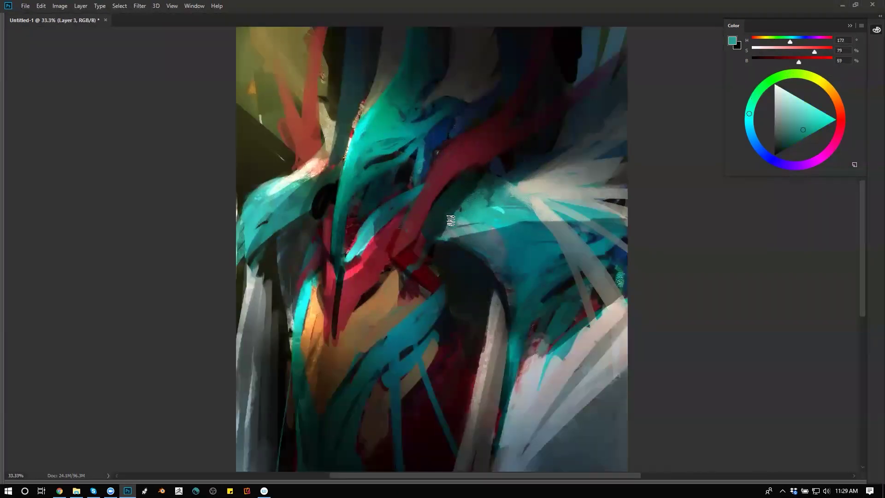
{"action": "left_click", "coordinate": [444, 231], "text": "alt"}
{"action": "mouse_move", "coordinate": [464, 199]}
{"action": "left_mouse_down"}
{"action": "mouse_move", "coordinate": [459, 247]}
{"action": "mouse_move", "coordinate": [439, 243]}
{"action": "mouse_move", "coordinate": [443, 224]}
{"action": "mouse_move", "coordinate": [466, 274]}
{"action": "mouse_move", "coordinate": [481, 242]}
{"action": "left_mouse_up"}
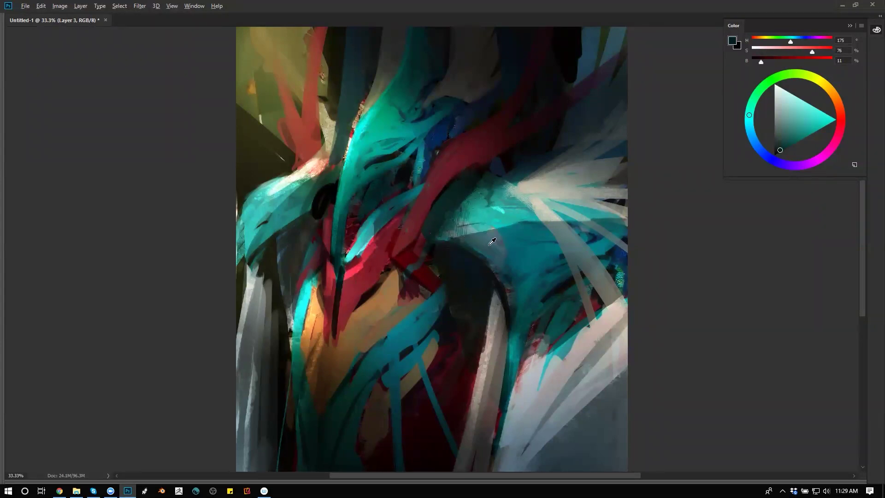
Paint a sampled muted teal over the underside of the wing shoulder and flip the canvas horizontally.
{"action": "left_click", "coordinate": [492, 236], "text": "alt"}
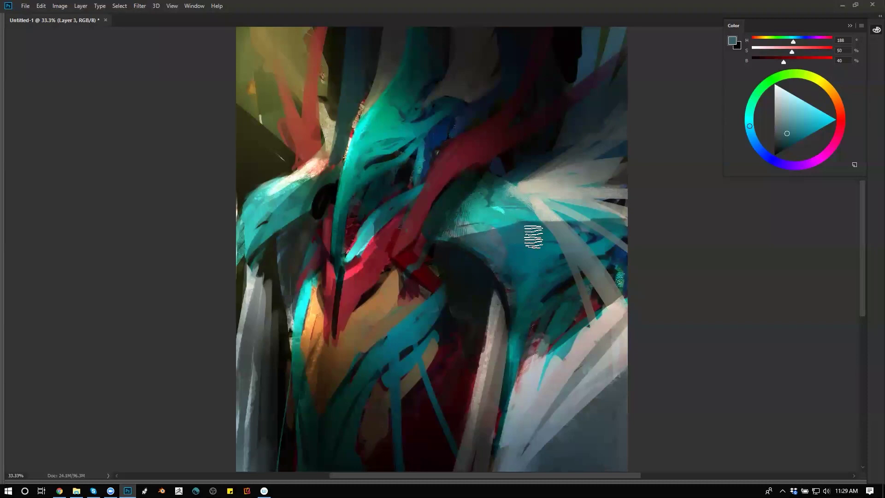
{"action": "left_click", "coordinate": [526, 280], "text": "ctrl+alt"}
{"action": "left_click", "coordinate": [526, 279], "text": "ctrl+alt"}
{"action": "key", "text": "ctrl+shift+h"}
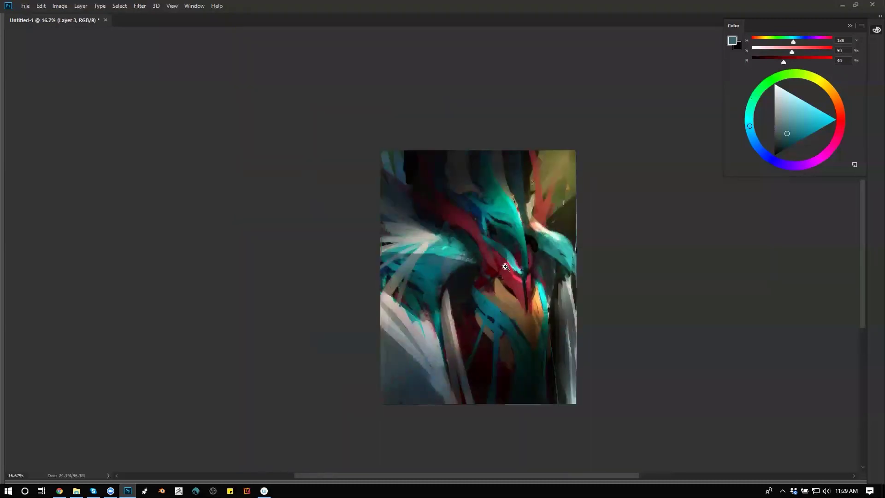
Paint sampled crimson over the pointed red chest shape and extend its tip down into the orange area.
{"action": "left_click", "coordinate": [505, 267]}
{"action": "left_click", "coordinate": [481, 240], "text": "alt"}
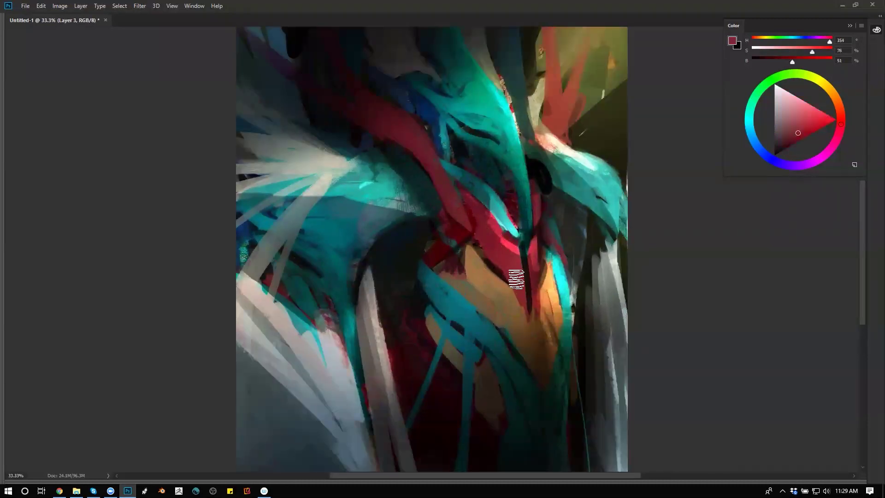
{"action": "left_click_drag", "start_coordinate": [492, 255], "coordinate": [521, 293]}
{"action": "left_click_drag", "start_coordinate": [484, 223], "coordinate": [506, 251]}
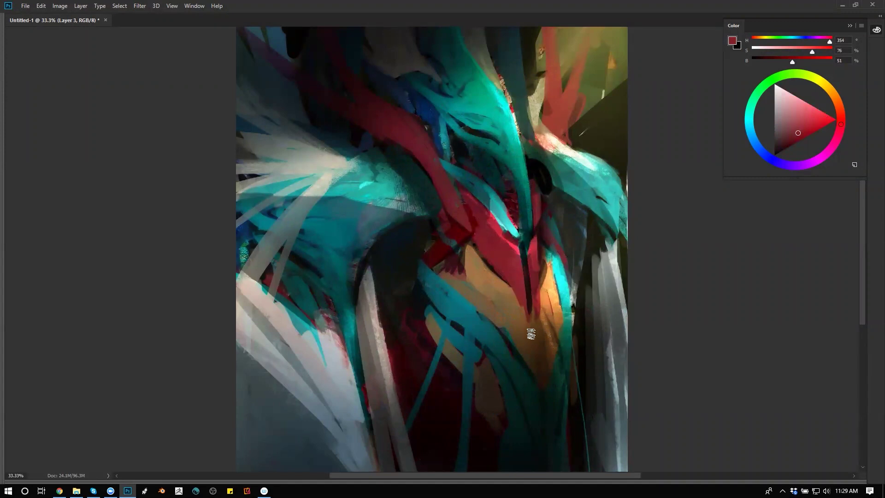
{"action": "mouse_move", "coordinate": [510, 271]}
{"action": "left_mouse_down"}
{"action": "mouse_move", "coordinate": [526, 323]}
{"action": "mouse_move", "coordinate": [537, 321]}
{"action": "left_mouse_up"}
{"action": "left_click_drag", "start_coordinate": [534, 287], "coordinate": [539, 360]}
Blend the lower end of the orange chest using sampled teal, very dark green and tan brush strokes.
{"action": "key", "text": "alt+space"}
{"action": "left_click", "coordinate": [529, 349], "text": "alt"}
{"action": "left_click", "coordinate": [528, 354], "text": "alt"}
{"action": "left_click", "coordinate": [529, 371], "text": "ctrl"}
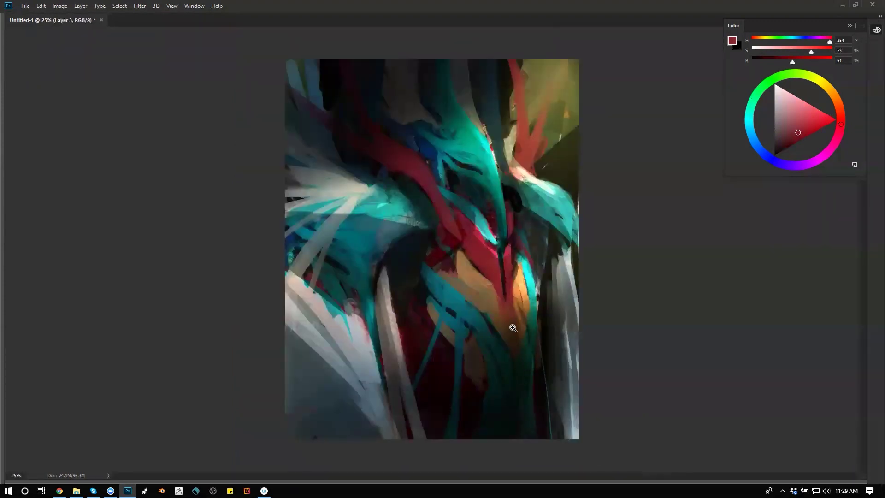
{"action": "left_click", "coordinate": [442, 285], "text": "alt"}
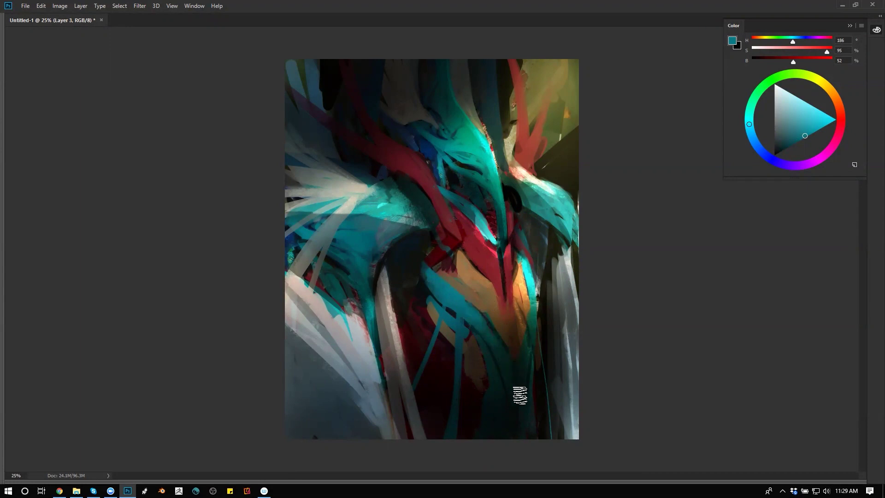
{"action": "left_click", "coordinate": [475, 318], "text": "alt"}
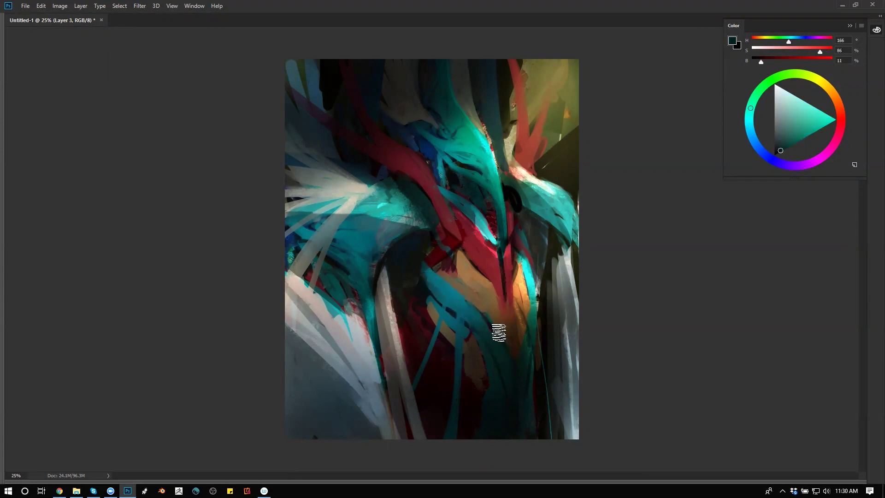
{"action": "left_click", "coordinate": [482, 273], "text": "alt"}
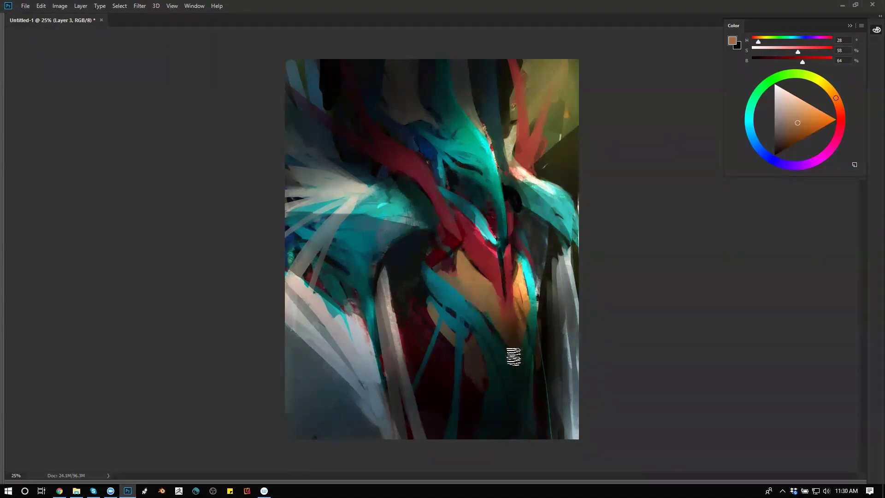
Flip the canvas horizontally and switch to a full-screen view with a black surround.
{"action": "key", "text": "ctrl+shift+h"}
{"action": "key", "text": "f"}
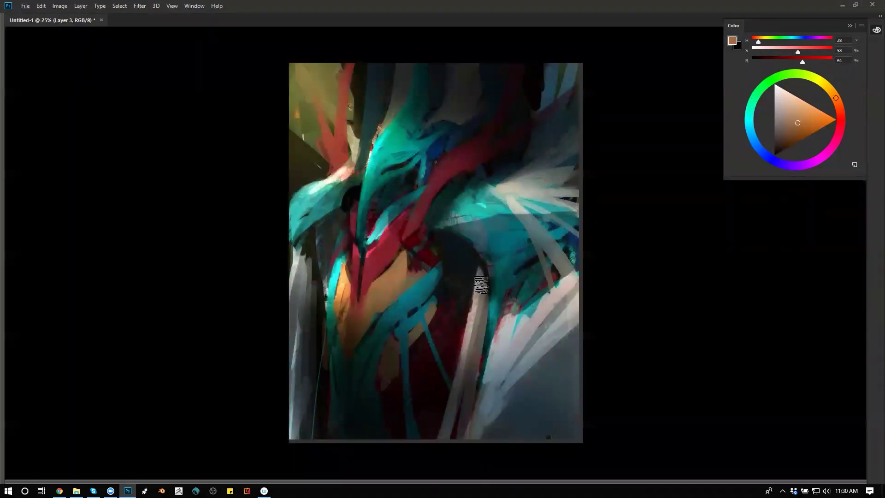
{"action": "key", "text": "f"}
Choose the 25 px round brush, enlarge it to 250 px, stroke black over the teal chest strap and restore the default colors.
{"action": "right_click", "coordinate": [483, 263]}
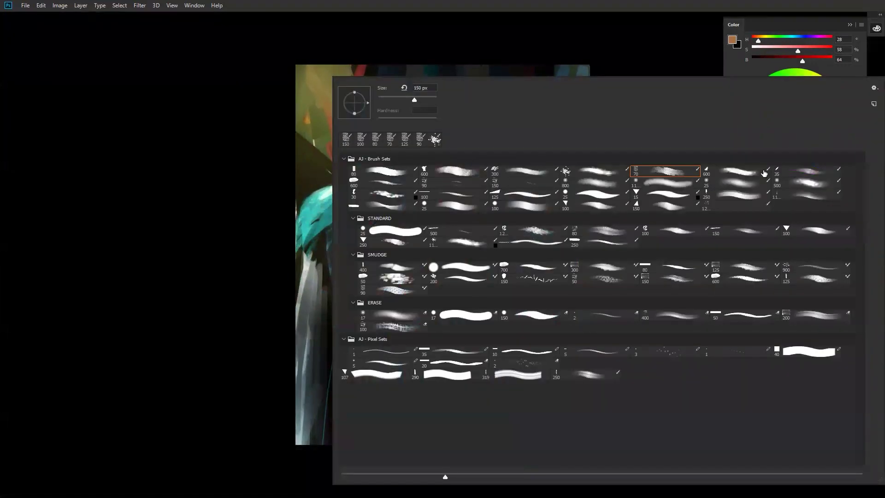
{"action": "left_click", "coordinate": [669, 193]}
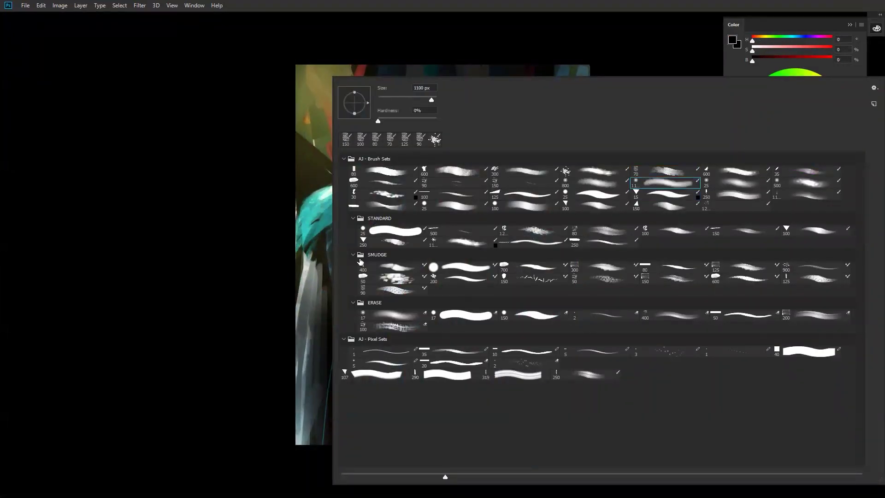
{"action": "left_click", "coordinate": [471, 207]}
{"action": "left_click", "coordinate": [270, 231]}
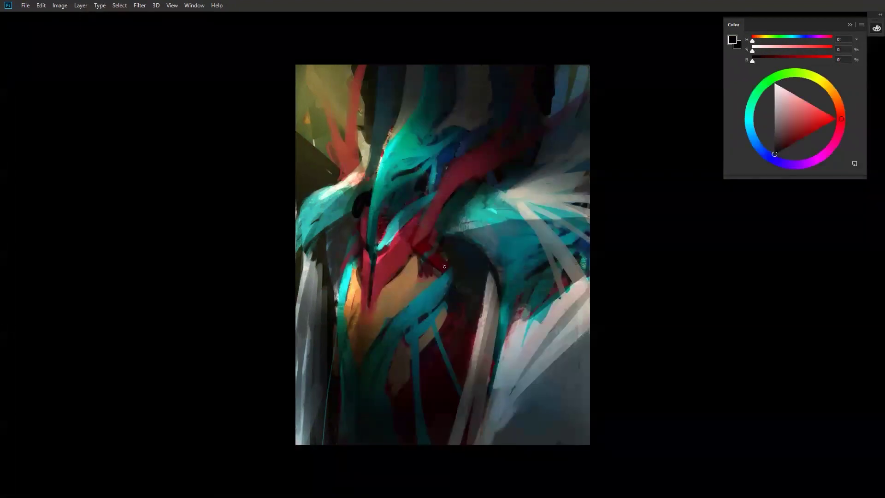
{"action": "key", "text": "]"}
{"action": "key", "text": "]"}
{"action": "key", "text": "]"}
{"action": "key", "text": "]"}
{"action": "key", "text": "]"}
{"action": "left_click_drag", "start_coordinate": [447, 278], "coordinate": [391, 323]}
{"action": "key", "text": "d"}
Try a black stroke down the teal chest strap with a smaller round brush, and undo it.
{"action": "right_click", "coordinate": [417, 349]}
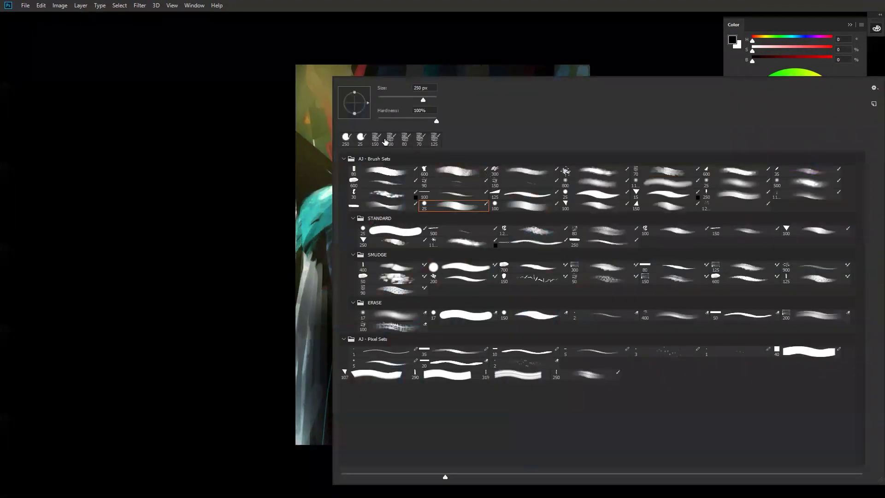
{"action": "left_click", "coordinate": [239, 216]}
{"action": "key", "text": "["}
{"action": "key", "text": "["}
{"action": "key", "text": "["}
{"action": "mouse_move", "coordinate": [431, 297]}
{"action": "left_mouse_down"}
{"action": "mouse_move", "coordinate": [381, 344]}
{"action": "mouse_move", "coordinate": [382, 380]}
{"action": "left_mouse_up"}
{"action": "key", "text": "ctrl+z"}
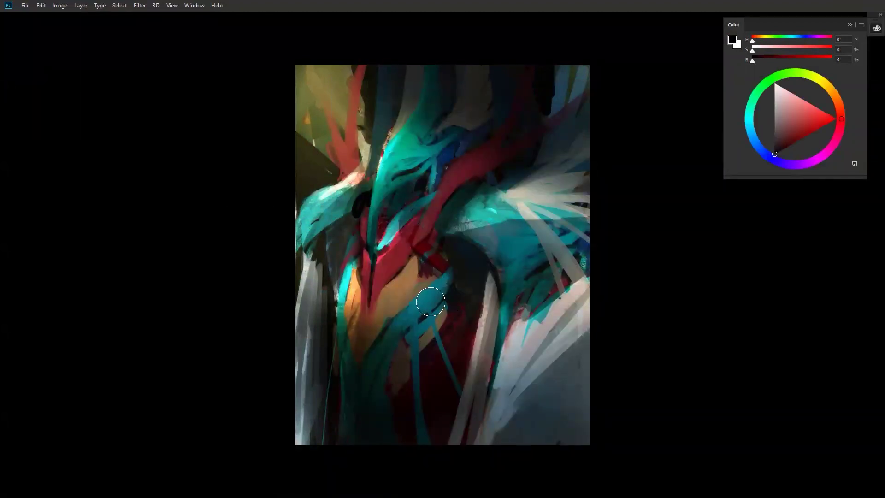
Soften the round brush to 87% hardness and darken the chest strap and dark red lower body with black strokes.
{"action": "right_click", "coordinate": [438, 300]}
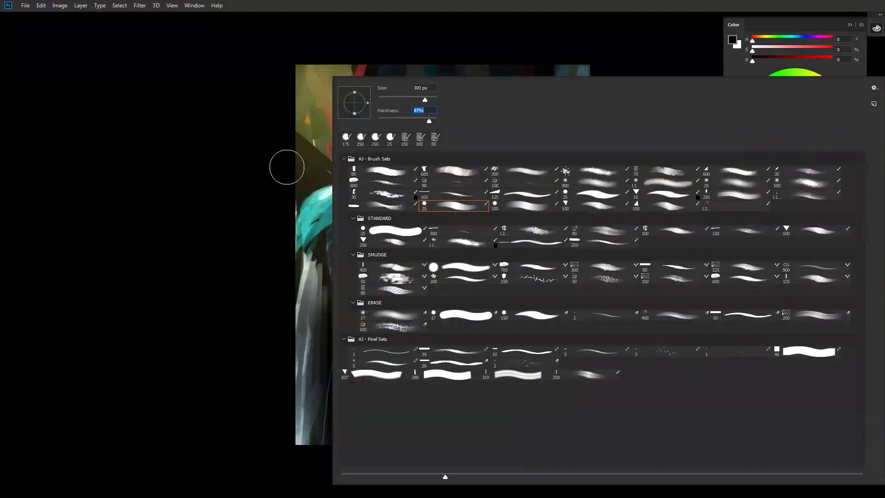
{"action": "left_click", "coordinate": [290, 182]}
{"action": "mouse_move", "coordinate": [388, 341]}
{"action": "left_mouse_down"}
{"action": "mouse_move", "coordinate": [401, 365]}
{"action": "mouse_move", "coordinate": [430, 315]}
{"action": "mouse_move", "coordinate": [451, 307]}
{"action": "mouse_move", "coordinate": [404, 327]}
{"action": "mouse_move", "coordinate": [387, 399]}
{"action": "left_mouse_up"}
{"action": "key", "text": "ctrl+z"}
{"action": "mouse_move", "coordinate": [433, 325]}
{"action": "left_mouse_down"}
{"action": "mouse_move", "coordinate": [409, 350]}
{"action": "mouse_move", "coordinate": [403, 415]}
{"action": "left_mouse_up"}
{"action": "left_click_drag", "start_coordinate": [463, 317], "coordinate": [409, 439]}
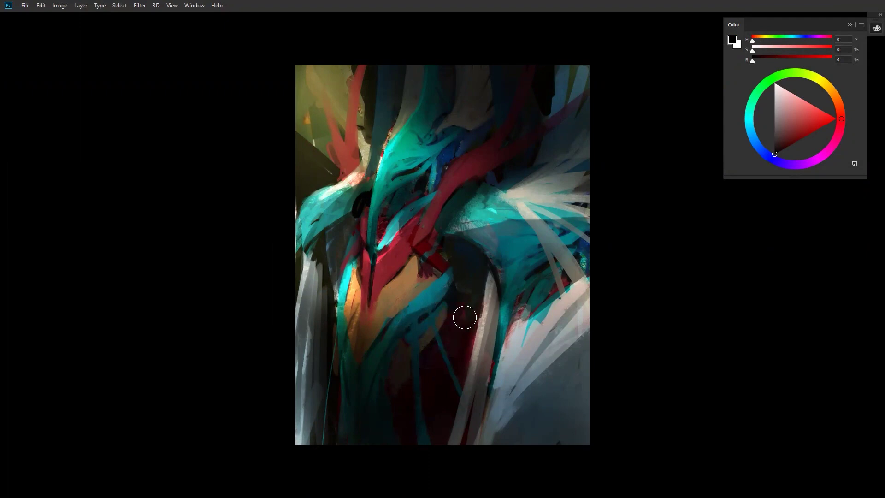
{"action": "left_click_drag", "start_coordinate": [443, 330], "coordinate": [433, 338]}
Flip the canvas horizontally and darken the strap's upper end below the red collar with a smaller brush.
{"action": "key", "text": "ctrl+shift+h"}
{"action": "key", "text": "bracketleft"}
{"action": "key", "text": "bracketleft"}
{"action": "mouse_move", "coordinate": [458, 263]}
{"action": "left_mouse_down"}
{"action": "mouse_move", "coordinate": [439, 275]}
{"action": "mouse_move", "coordinate": [448, 272]}
{"action": "mouse_move", "coordinate": [430, 296]}
{"action": "mouse_move", "coordinate": [430, 338]}
{"action": "left_mouse_up"}
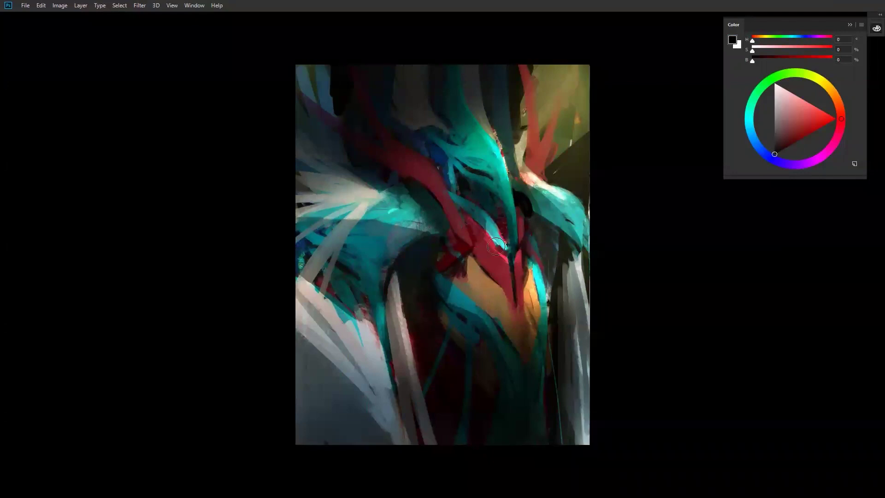
{"action": "mouse_move", "coordinate": [467, 260]}
{"action": "left_mouse_down"}
{"action": "mouse_move", "coordinate": [484, 271]}
{"action": "mouse_move", "coordinate": [469, 257]}
{"action": "left_mouse_up"}
{"action": "scroll", "coordinate": [511, 341], "scroll_direction": "down", "scroll_amount": 2}
{"action": "scroll", "coordinate": [514, 346], "scroll_direction": "up", "scroll_amount": 2}
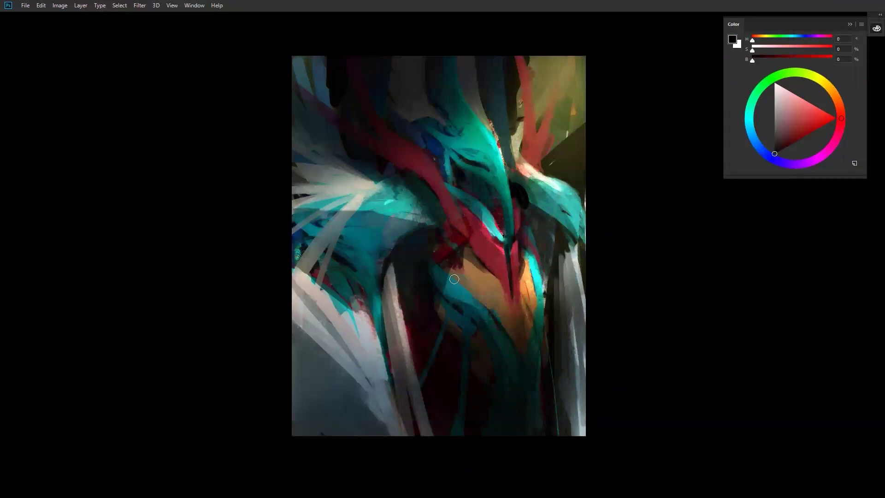
Try a much larger, softer stroke over the orange chest and teal strap, and undo it.
{"action": "right_click", "coordinate": [462, 269]}
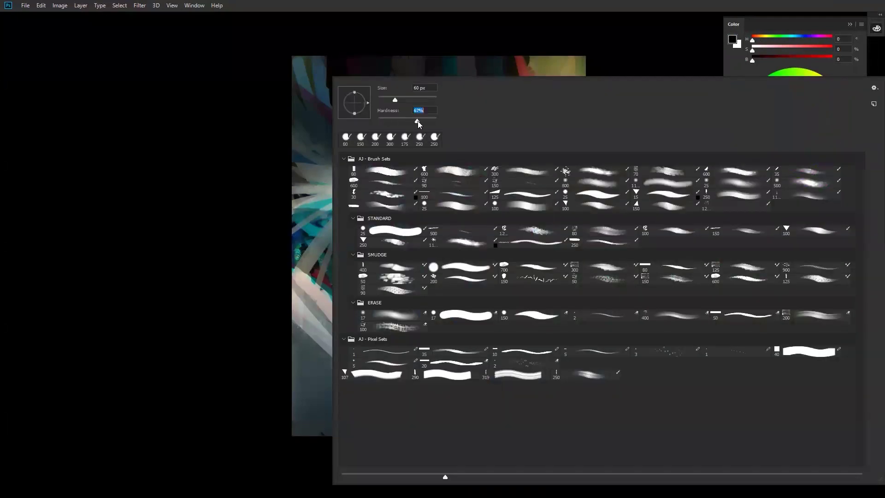
{"action": "left_click", "coordinate": [262, 209]}
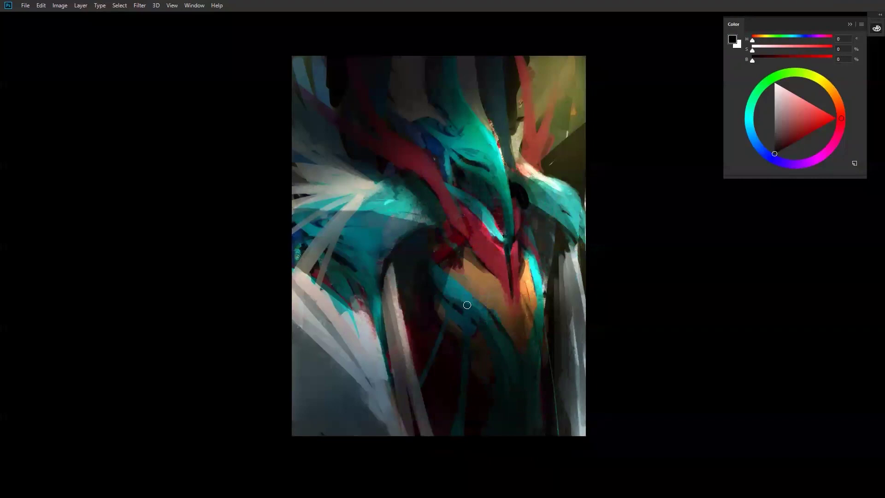
{"action": "key", "text": "bracketright"}
{"action": "key", "text": "bracketright"}
{"action": "key", "text": "bracketright"}
{"action": "key", "text": "bracketright"}
{"action": "left_click_drag", "start_coordinate": [480, 321], "coordinate": [486, 306]}
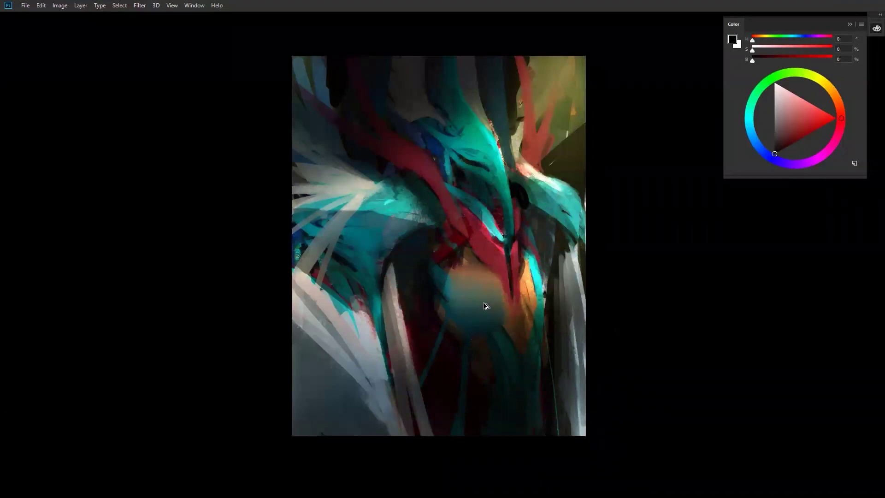
{"action": "key", "text": "ctrl+z"}
Return to the Brush tool and set the round brush to 80 px with 73% hardness.
{"action": "key", "text": "bracketleft"}
{"action": "key", "text": "bracketleft"}
{"action": "key", "text": "bracketleft"}
{"action": "key", "text": "bracketleft"}
{"action": "key", "text": "bracketright"}
{"action": "key", "text": "bracketright"}
{"action": "key", "text": "bracketright"}
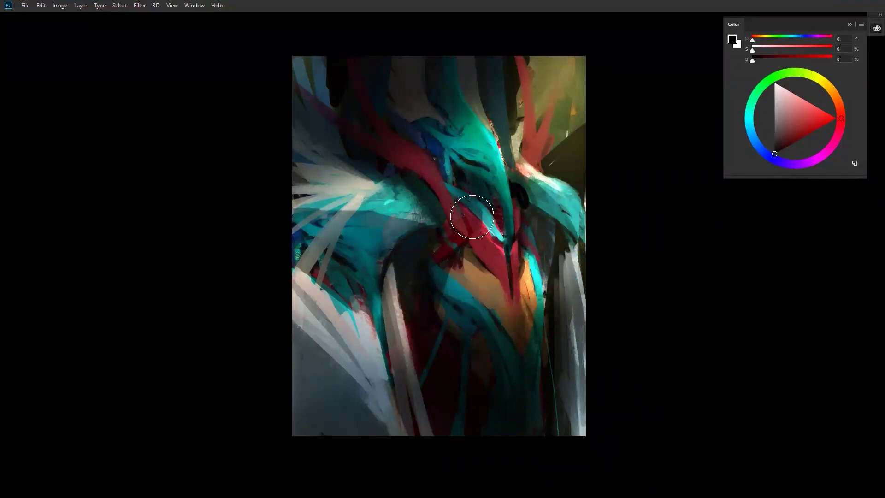
{"action": "right_click", "coordinate": [475, 215]}
{"action": "left_click", "coordinate": [263, 166]}
{"action": "key", "text": "b"}
{"action": "right_click", "coordinate": [471, 259]}
{"action": "left_click", "coordinate": [421, 120]}
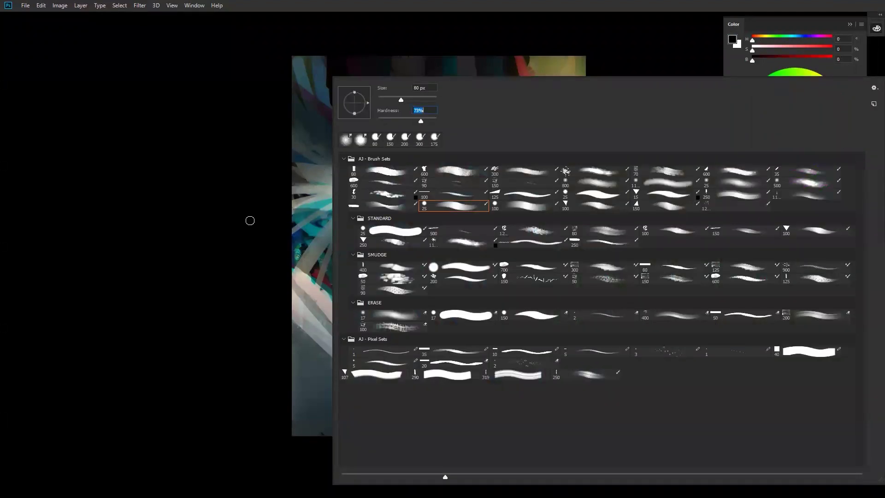
{"action": "left_click", "coordinate": [323, 172]}
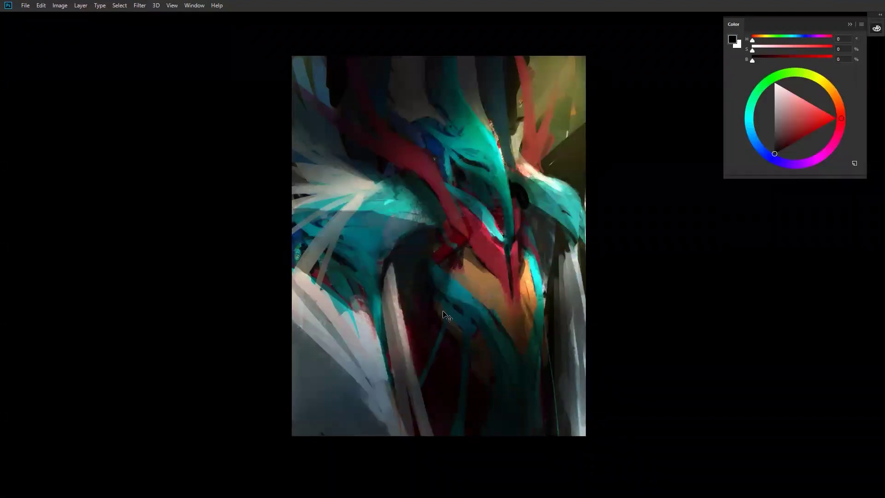
Set the round brush's hardness to 40%, darken the background above the white wing feathers, and undo the last stroke.
{"action": "right_click", "coordinate": [461, 280]}
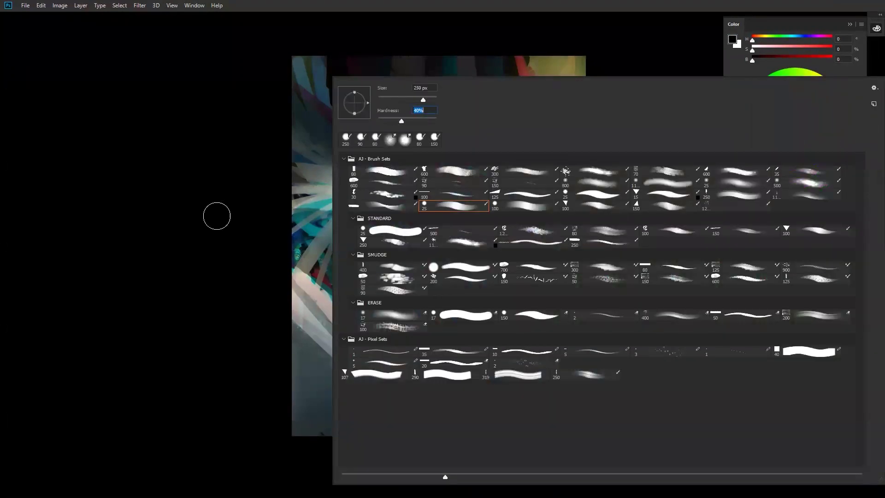
{"action": "key", "text": "Return"}
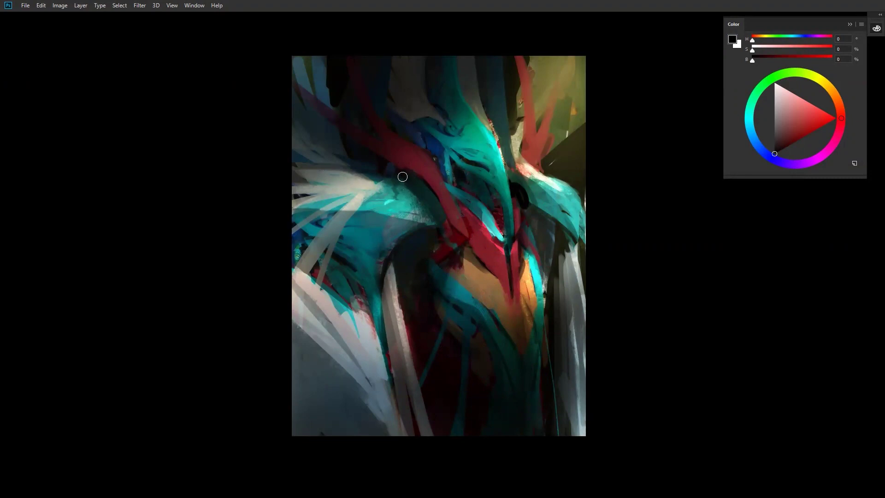
{"action": "key", "text": "]"}
{"action": "key", "text": "]"}
{"action": "key", "text": "]"}
{"action": "mouse_move", "coordinate": [317, 129]}
{"action": "left_mouse_down"}
{"action": "mouse_move", "coordinate": [298, 127]}
{"action": "mouse_move", "coordinate": [317, 134]}
{"action": "left_mouse_up"}
{"action": "key", "text": "ctrl+z"}
Flip the canvas horizontally, sample a dark green from the upper figure and reduce the brush to 20 px.
{"action": "key", "text": "ctrl+shift+h"}
{"action": "left_click", "coordinate": [458, 192], "text": "ctrl"}
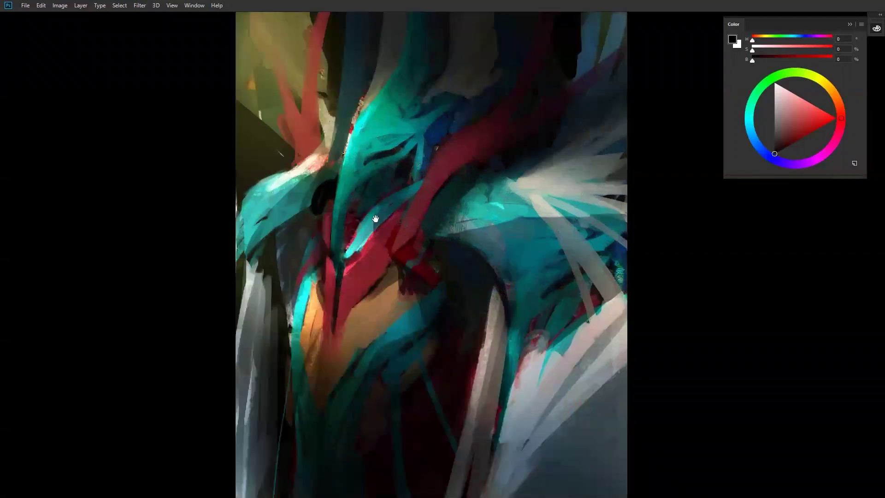
{"action": "left_click_drag", "start_coordinate": [375, 217], "coordinate": [424, 246]}
{"action": "left_click", "coordinate": [395, 143], "text": "ctrl"}
{"action": "left_click", "coordinate": [408, 124], "text": "alt"}
{"action": "key", "text": "bracketleft"}
{"action": "key", "text": "bracketleft"}
{"action": "key", "text": "bracketleft"}
{"action": "key", "text": "bracketleft"}
{"action": "key", "text": "bracketleft"}
{"action": "key", "text": "bracketleft"}
{"action": "key", "text": "bracketleft"}
Try a dark green stroke on the teal shoulder with the textured 150 px brush, and undo it.
{"action": "right_click", "coordinate": [457, 166]}
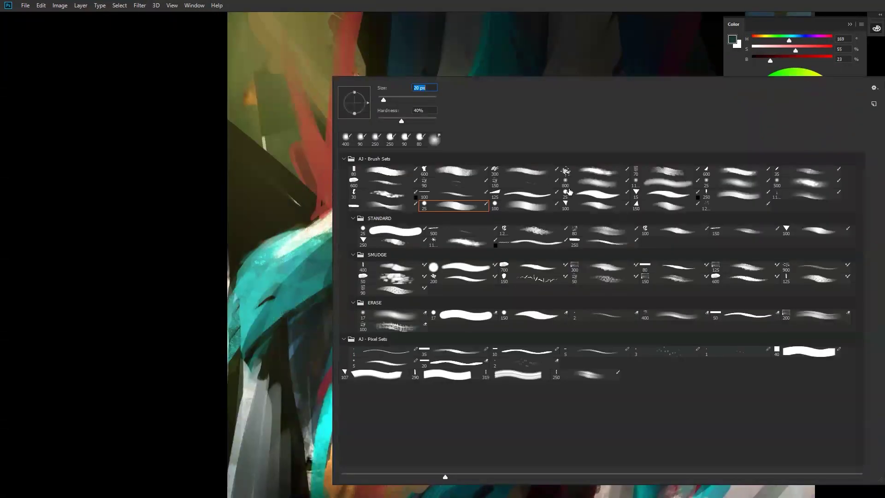
{"action": "left_click", "coordinate": [534, 185]}
{"action": "left_click", "coordinate": [282, 156]}
{"action": "left_click_drag", "start_coordinate": [323, 240], "coordinate": [305, 262]}
{"action": "key", "text": "ctrl+z"}
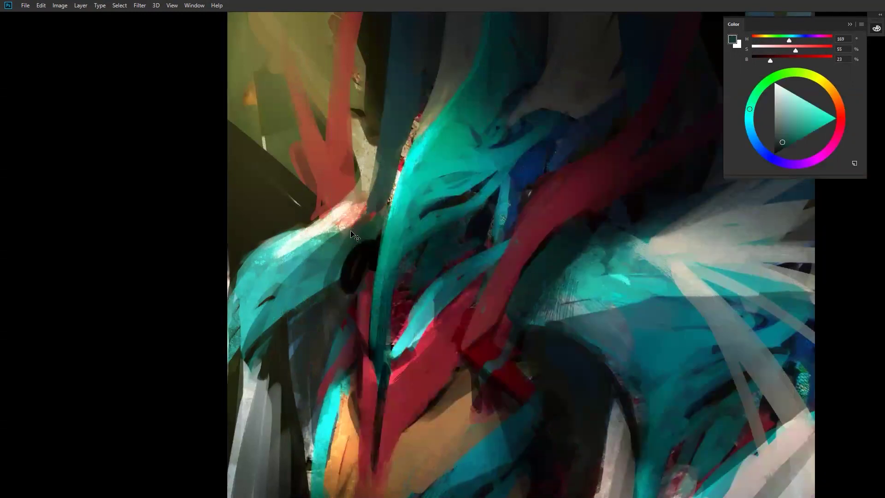
Sample the near-black beside the neck, choose the textured 90 px brush, and try a stroke across the shoulder before undoing it.
{"action": "left_click", "coordinate": [358, 264], "text": "alt"}
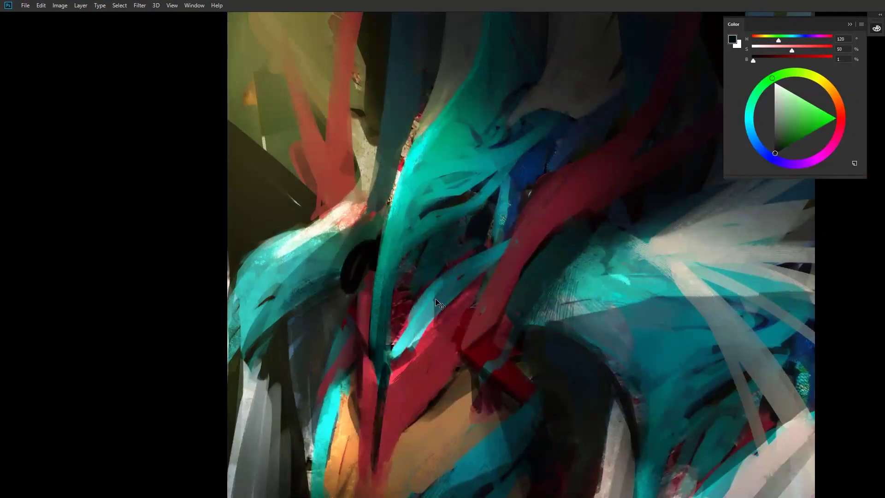
{"action": "right_click", "coordinate": [378, 249]}
{"action": "left_click", "coordinate": [447, 187]}
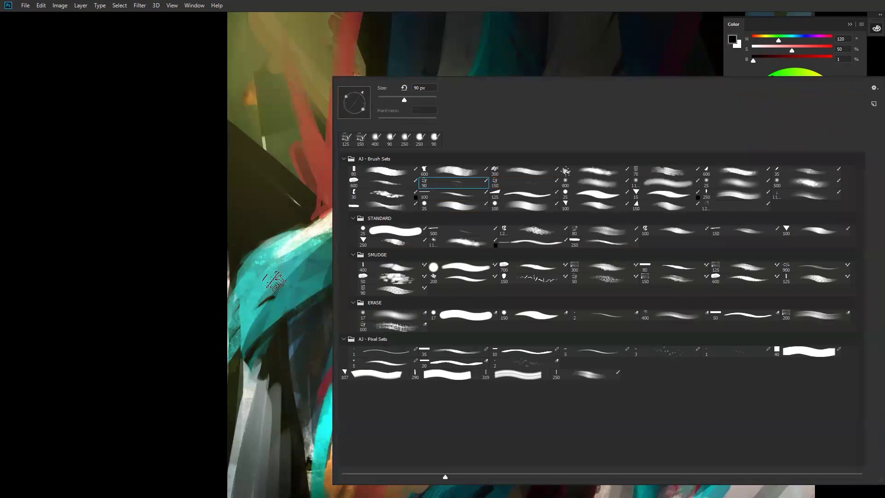
{"action": "left_click", "coordinate": [278, 282]}
{"action": "left_click_drag", "start_coordinate": [339, 281], "coordinate": [293, 277]}
{"action": "key", "text": "ctrl+z"}
Paint sampled slate blue below the shoulder and light orange up the strip beside the neck with the textured brush.
{"action": "left_click_drag", "start_coordinate": [413, 342], "coordinate": [470, 241]}
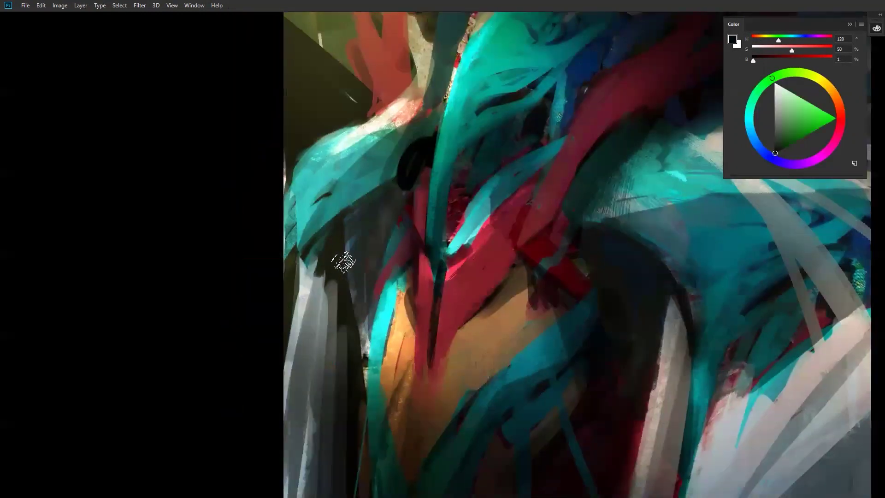
{"action": "left_click", "coordinate": [339, 260], "text": "alt"}
{"action": "left_click", "coordinate": [352, 270], "text": "alt"}
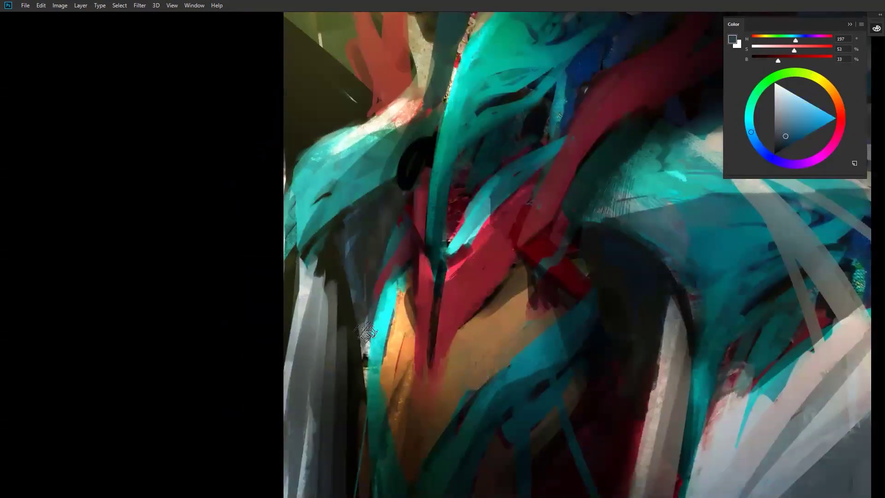
{"action": "left_click", "coordinate": [408, 299], "text": "alt"}
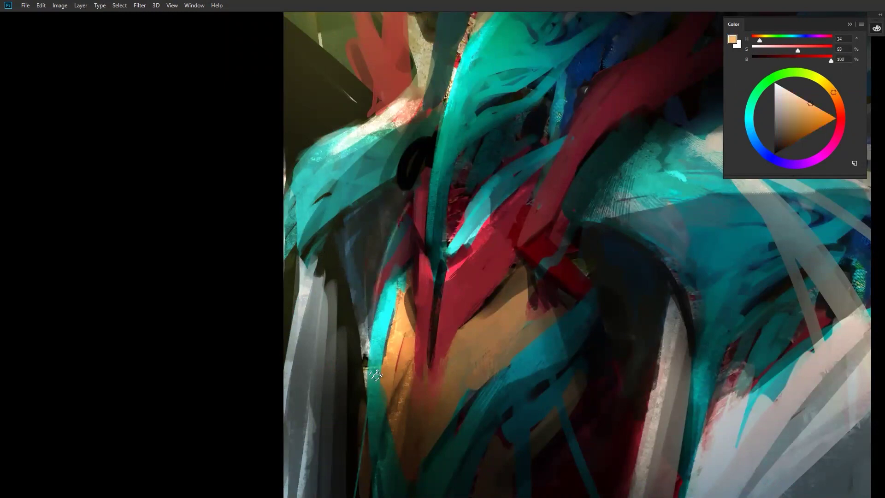
{"action": "mouse_move", "coordinate": [412, 194]}
{"action": "left_mouse_down"}
{"action": "mouse_move", "coordinate": [389, 278]}
{"action": "mouse_move", "coordinate": [412, 192]}
{"action": "mouse_move", "coordinate": [392, 292]}
{"action": "mouse_move", "coordinate": [415, 168]}
{"action": "left_mouse_up"}
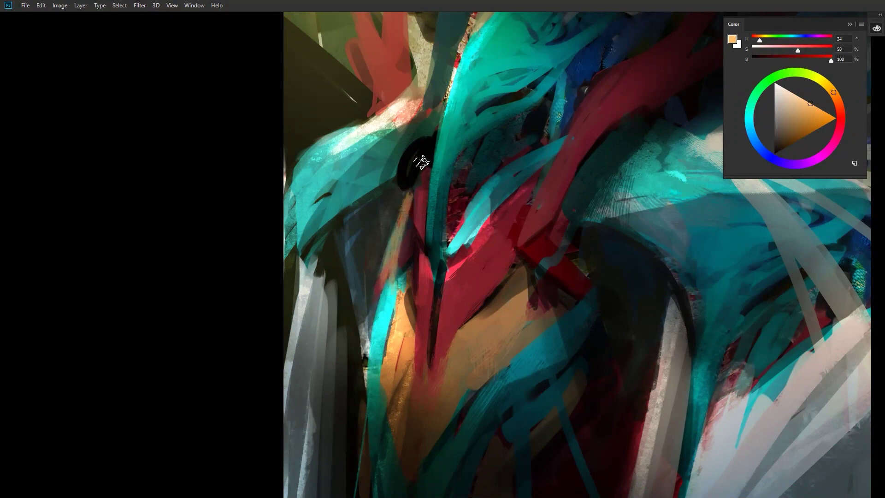
Flip the canvas horizontally and examine the overall composition of the painting in mirrored view.
{"action": "scroll", "coordinate": [526, 313], "scroll_direction": "down", "scroll_amount": 2}
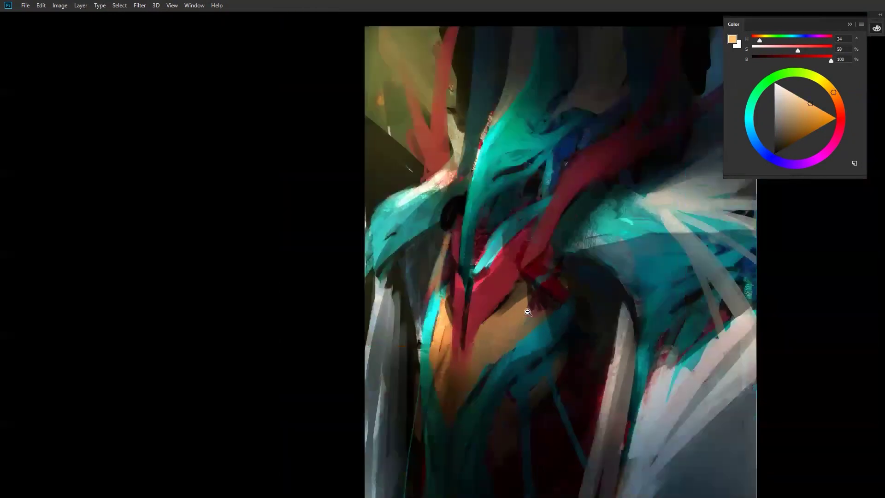
{"action": "key", "text": "ctrl+shift+h"}
{"action": "left_click_drag", "start_coordinate": [650, 340], "coordinate": [535, 300]}
{"action": "key", "text": "ctrl+shift+h"}
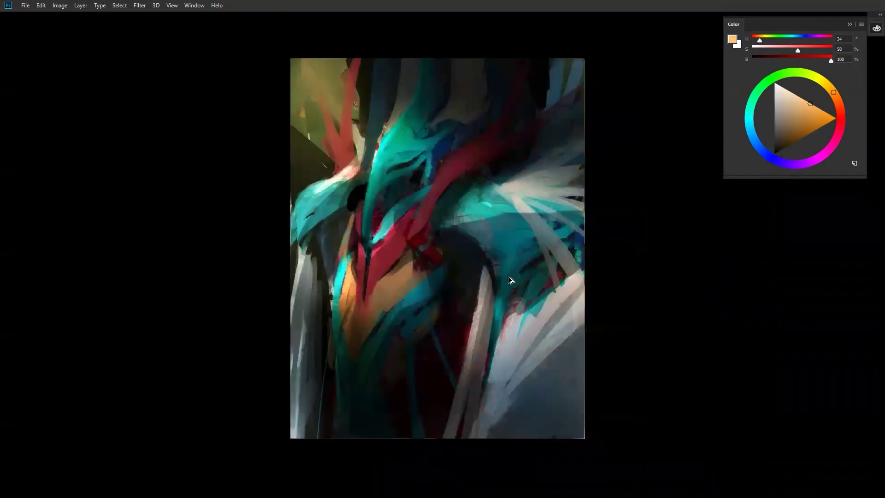
{"action": "key", "text": "h"}
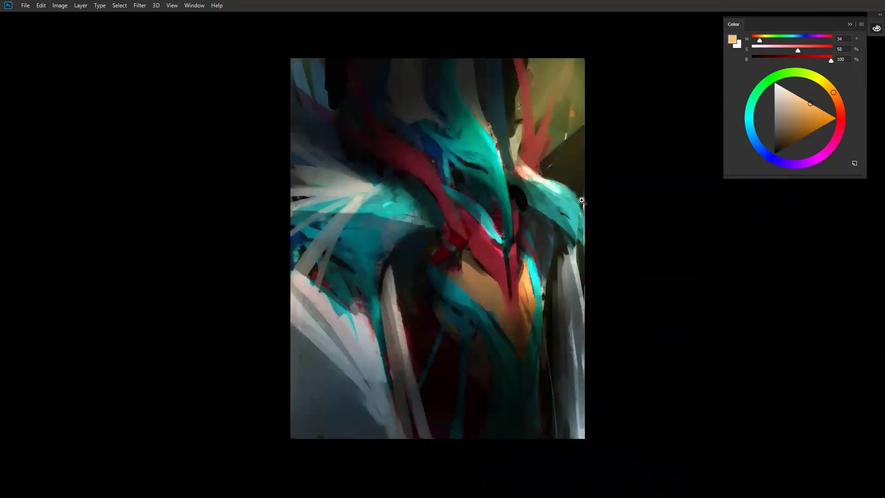
{"action": "left_click", "coordinate": [581, 148]}
{"action": "key", "text": "ctrl+0"}
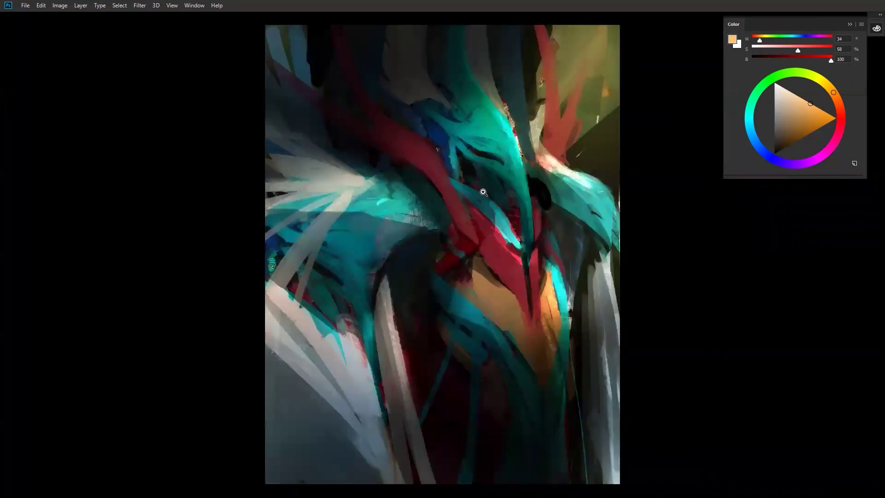
{"action": "left_click", "coordinate": [491, 242]}
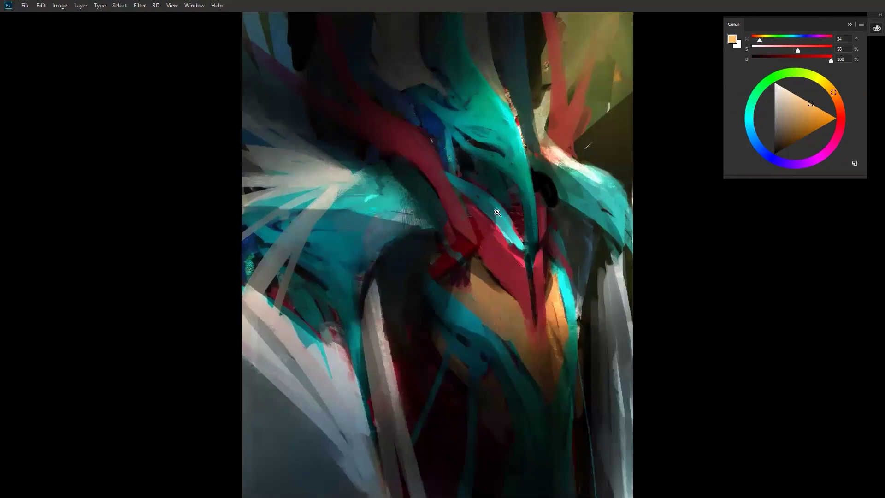
{"action": "mouse_move", "coordinate": [405, 123]}
{"action": "left_mouse_down"}
{"action": "mouse_move", "coordinate": [443, 166]}
{"action": "mouse_move", "coordinate": [465, 219]}
{"action": "left_mouse_up"}
{"action": "key", "text": "ctrl+z"}
{"action": "key", "text": "ctrl+alt+z"}
{"action": "key", "text": "ctrl+alt+z"}
Choose the round 100 px preset and brush white Color Dodge highlights onto the red strand, the hood's edge and the collar.
{"action": "right_click", "coordinate": [459, 162]}
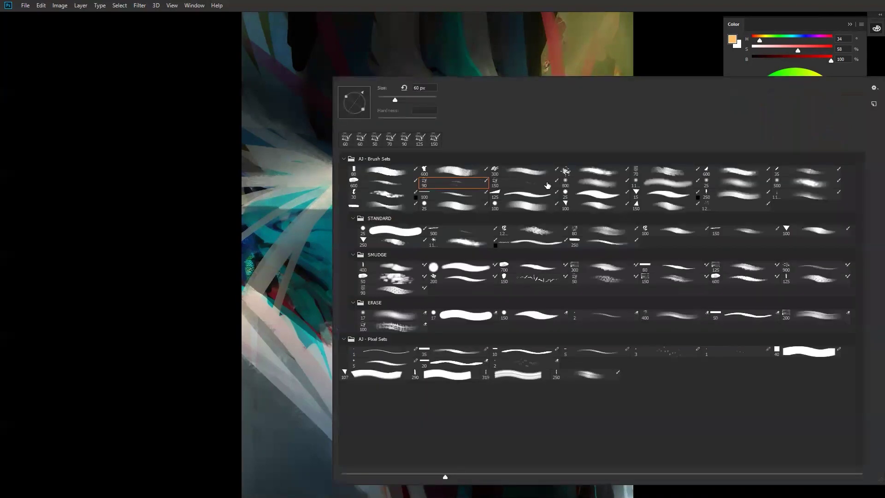
{"action": "left_click", "coordinate": [532, 210]}
{"action": "left_click", "coordinate": [150, 164]}
{"action": "key", "text": "d"}
{"action": "key", "text": "x"}
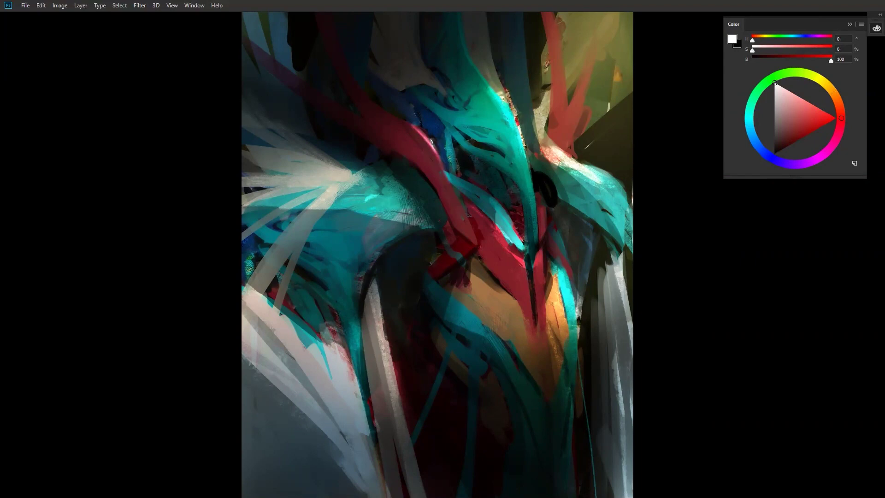
{"action": "left_click_drag", "start_coordinate": [508, 101], "coordinate": [528, 170]}
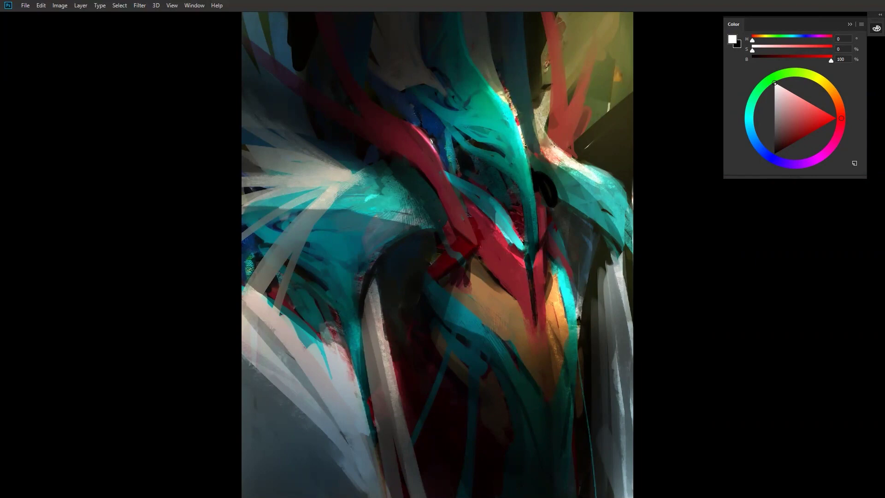
{"action": "left_click_drag", "start_coordinate": [541, 124], "coordinate": [552, 150]}
Flip the canvas and compare the painting with the Background photo by toggling the visibility of Layer 3, Layer 1 copy and Layer 1.
{"action": "scroll", "coordinate": [562, 189], "scroll_direction": "down", "scroll_amount": 3}
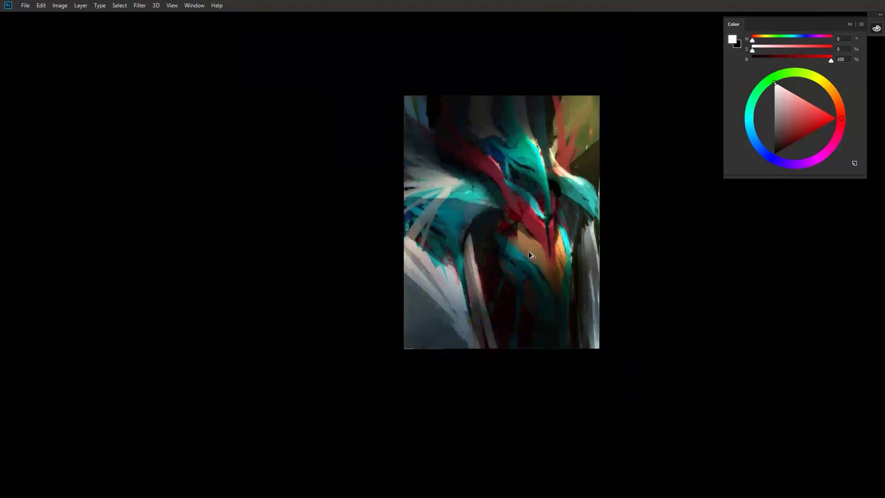
{"action": "key", "text": "ctrl+shift+h"}
{"action": "left_click", "coordinate": [489, 224], "text": "ctrl"}
{"action": "left_click", "coordinate": [490, 224], "text": "ctrl"}
{"action": "left_click_drag", "start_coordinate": [456, 187], "coordinate": [432, 223]}
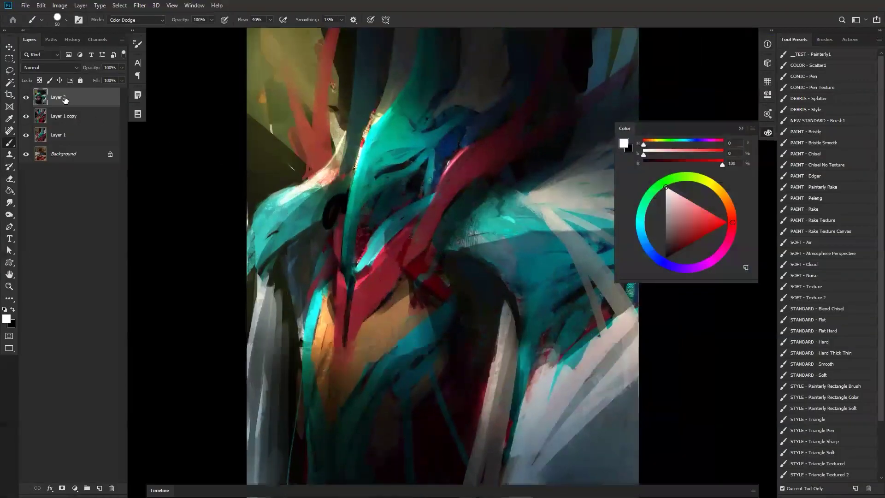
{"action": "left_click", "coordinate": [26, 135]}
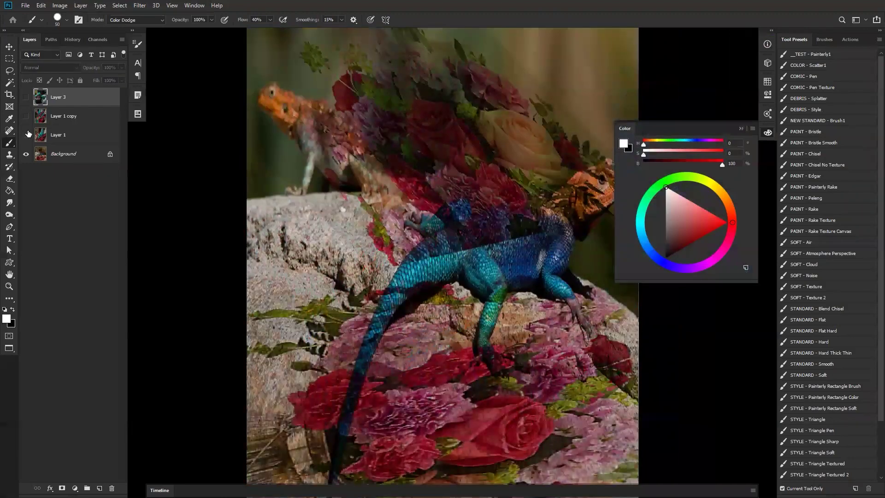
{"action": "left_click", "coordinate": [26, 134]}
{"action": "left_click", "coordinate": [26, 134]}
{"action": "left_click", "coordinate": [26, 134]}
{"action": "left_click", "coordinate": [27, 117]}
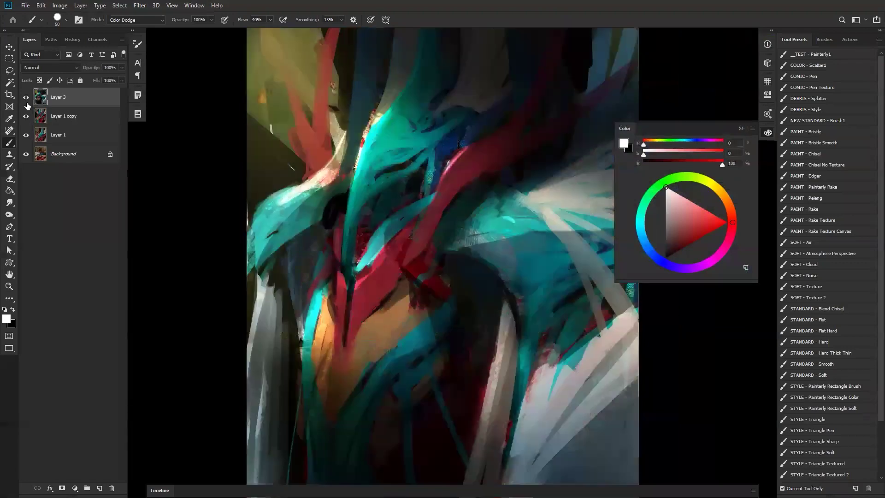
{"action": "left_click", "coordinate": [27, 102]}
{"action": "left_click", "coordinate": [27, 102]}
Return to full-screen view, flip the canvas and brush a soft dodge glow over the teal drapery with an enlarged brush.
{"action": "key", "text": "f"}
{"action": "left_click", "coordinate": [458, 266], "text": "alt"}
{"action": "key", "text": "ctrl+shift+h"}
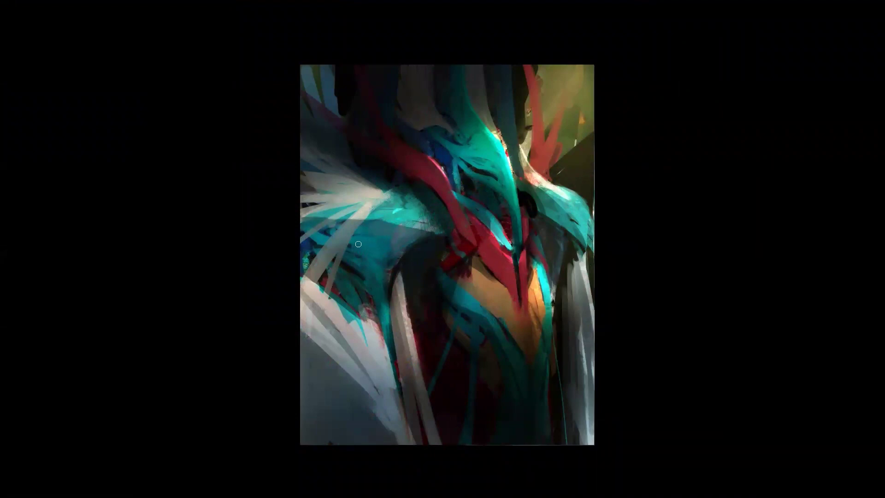
{"action": "key", "text": "bracketright"}
{"action": "key", "text": "bracketright"}
{"action": "key", "text": "bracketright"}
{"action": "left_click_drag", "start_coordinate": [386, 289], "coordinate": [385, 301]}
{"action": "key", "text": "bracketright"}
{"action": "key", "text": "bracketright"}
{"action": "key", "text": "bracketright"}
{"action": "key", "text": "bracketright"}
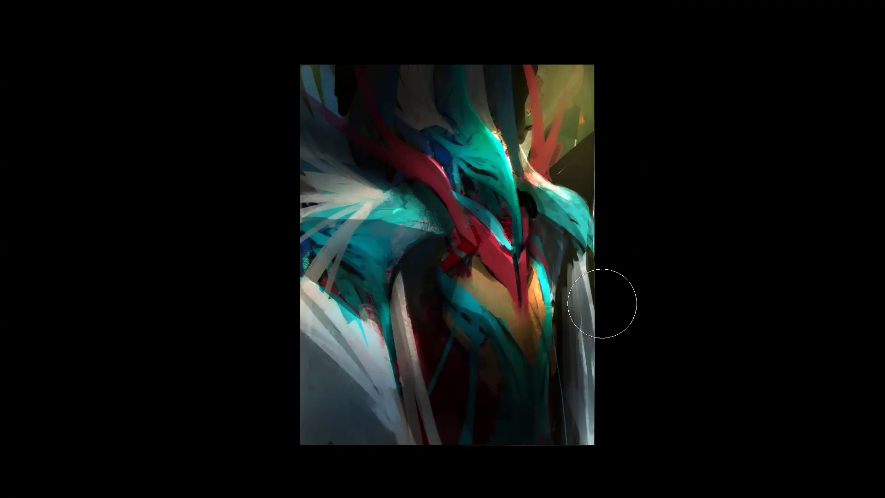
Reduce the brush to 50 px, sample a color inside the hood and paint a short strand beside the blue gap.
{"action": "left_click", "coordinate": [487, 172]}
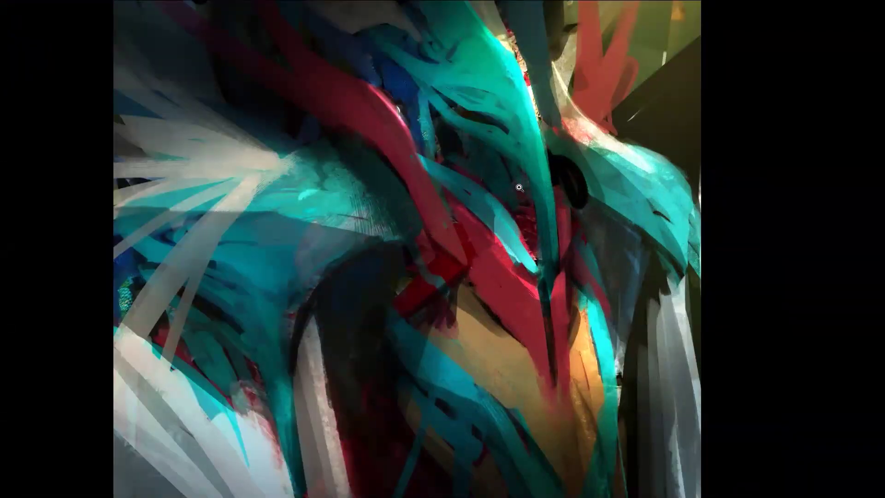
{"action": "key", "text": "alt"}
{"action": "key", "text": "["}
{"action": "key", "text": "["}
{"action": "key", "text": "["}
{"action": "key", "text": "["}
{"action": "key", "text": "["}
{"action": "key", "text": "["}
{"action": "key", "text": "["}
{"action": "key", "text": "["}
{"action": "left_click", "coordinate": [455, 118], "text": "alt"}
{"action": "left_click_drag", "start_coordinate": [430, 106], "coordinate": [441, 144]}
Switch to the 25 px brush preset and paint a teal strand down from the hood's edge toward the collar.
{"action": "right_click", "coordinate": [483, 182]}
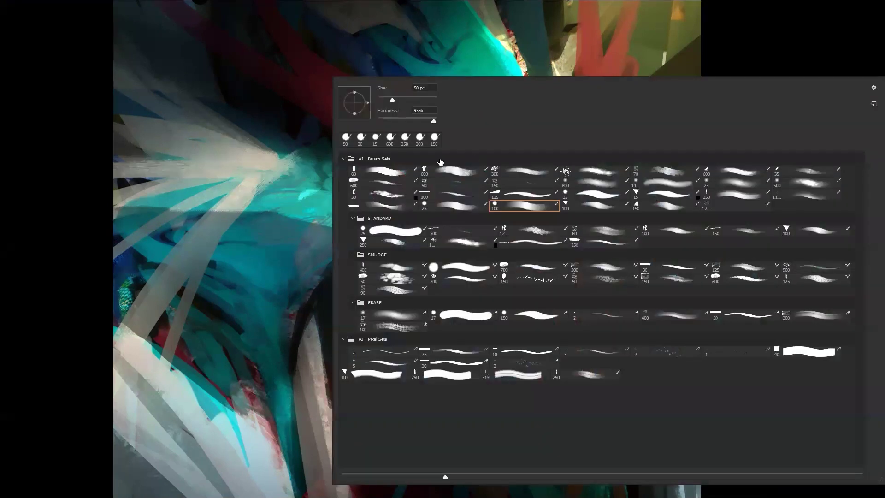
{"action": "left_click", "coordinate": [469, 208]}
{"action": "key", "text": "Return"}
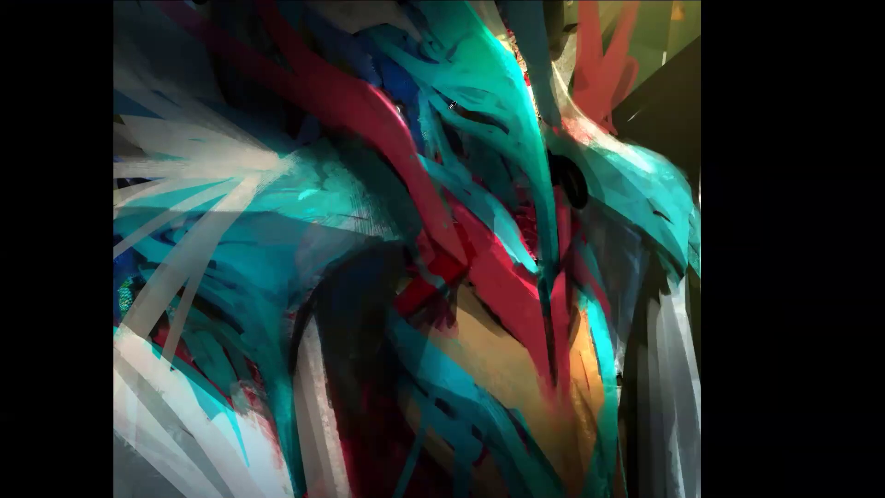
{"action": "left_click_drag", "start_coordinate": [430, 103], "coordinate": [456, 164]}
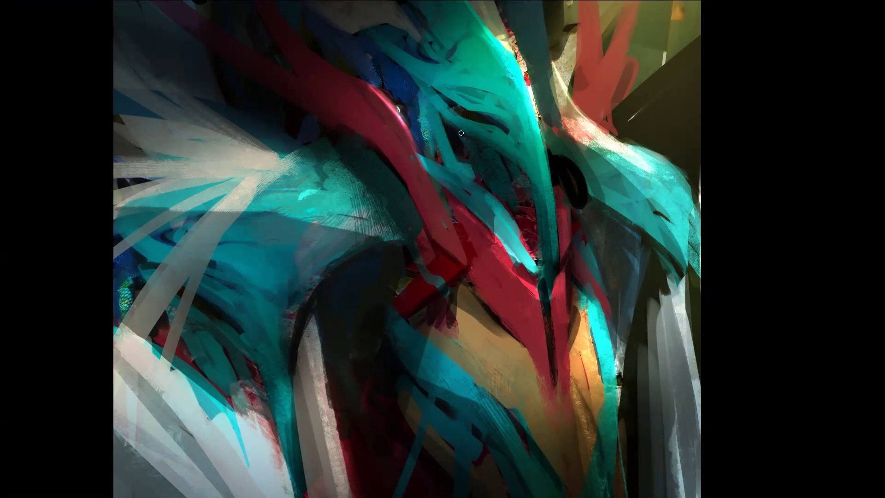
Enlarge the brush and fill the opening under the hood with dark shadow and a muted brown face shape.
{"action": "key", "text": "bracketright"}
{"action": "key", "text": "bracketright"}
{"action": "mouse_move", "coordinate": [464, 139]}
{"action": "left_mouse_down"}
{"action": "mouse_move", "coordinate": [501, 172]}
{"action": "mouse_move", "coordinate": [493, 151]}
{"action": "left_mouse_up"}
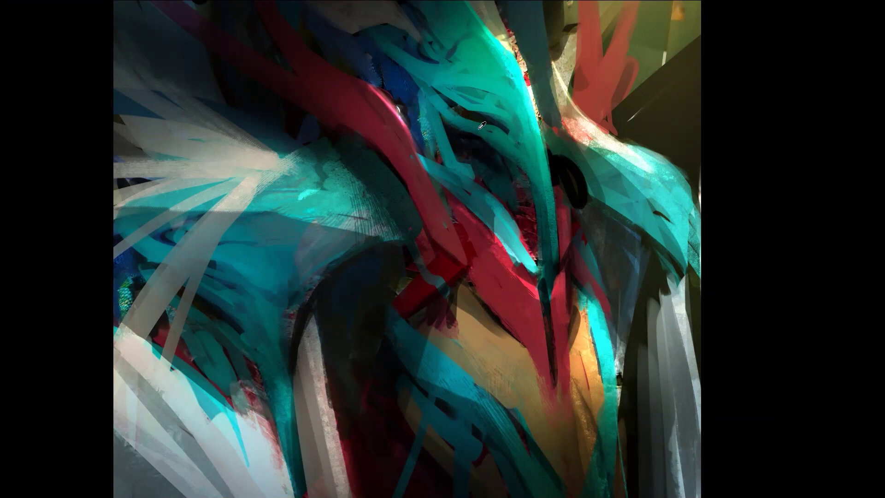
{"action": "mouse_move", "coordinate": [482, 150]}
{"action": "left_mouse_down"}
{"action": "mouse_move", "coordinate": [461, 158]}
{"action": "mouse_move", "coordinate": [461, 147]}
{"action": "mouse_move", "coordinate": [473, 148]}
{"action": "mouse_move", "coordinate": [456, 134]}
{"action": "mouse_move", "coordinate": [461, 147]}
{"action": "mouse_move", "coordinate": [482, 142]}
{"action": "mouse_move", "coordinate": [489, 168]}
{"action": "mouse_move", "coordinate": [499, 168]}
{"action": "mouse_move", "coordinate": [489, 167]}
{"action": "mouse_move", "coordinate": [486, 179]}
{"action": "mouse_move", "coordinate": [486, 151]}
{"action": "mouse_move", "coordinate": [505, 187]}
{"action": "mouse_move", "coordinate": [502, 171]}
{"action": "mouse_move", "coordinate": [510, 179]}
{"action": "mouse_move", "coordinate": [517, 174]}
{"action": "mouse_move", "coordinate": [512, 195]}
{"action": "left_mouse_up"}
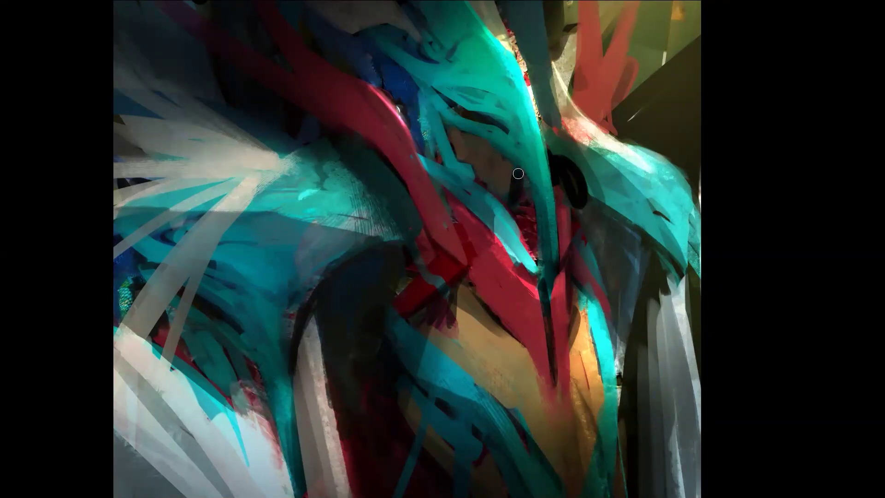
Flip the canvas and refine the teal hood strands and the edges of the brown face beneath them.
{"action": "key", "text": "ctrl+minus"}
{"action": "key", "text": "ctrl+minus"}
{"action": "key", "text": "ctrl+shift+h"}
{"action": "left_click", "coordinate": [439, 176]}
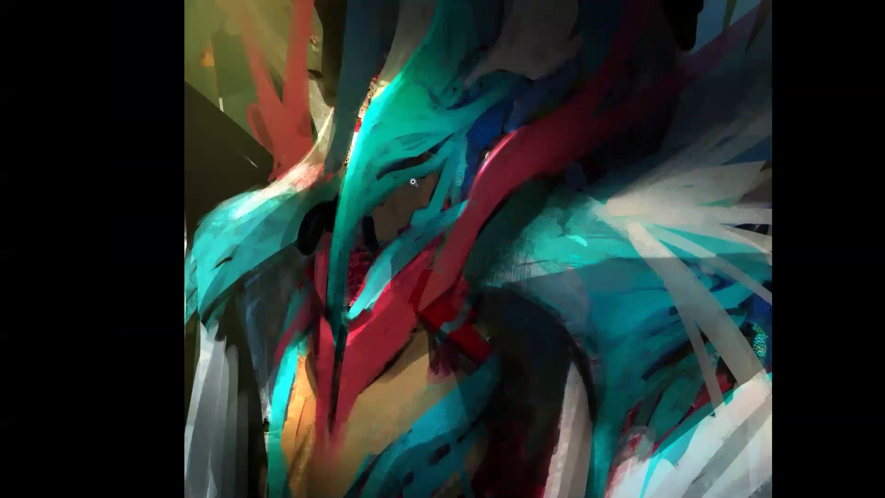
{"action": "left_click", "coordinate": [440, 175]}
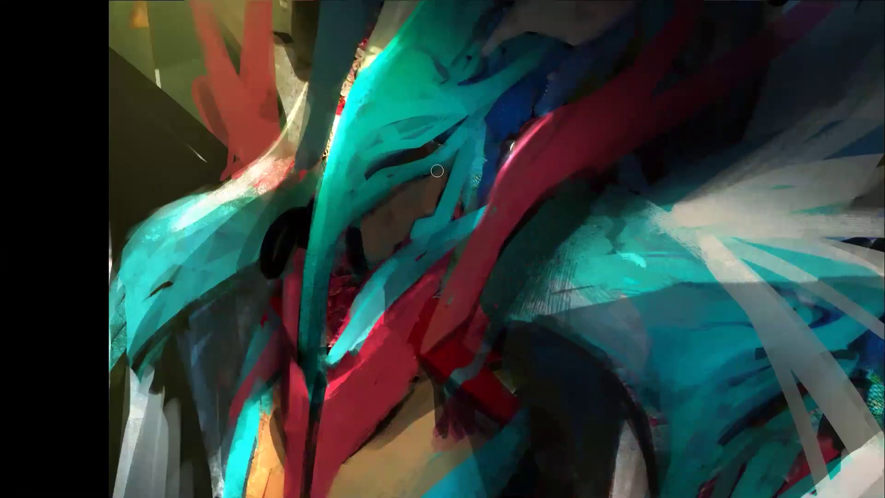
{"action": "left_click_drag", "start_coordinate": [373, 188], "coordinate": [337, 242]}
{"action": "left_click_drag", "start_coordinate": [377, 158], "coordinate": [360, 192]}
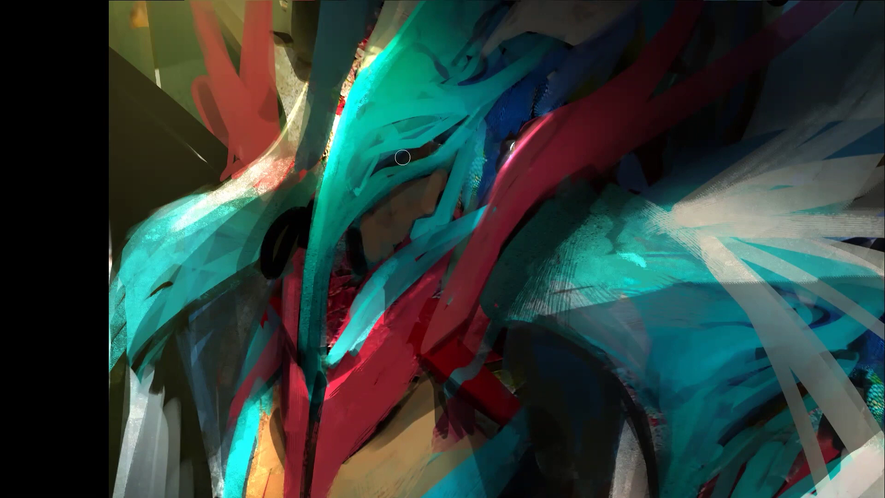
{"action": "left_click_drag", "start_coordinate": [430, 195], "coordinate": [417, 185]}
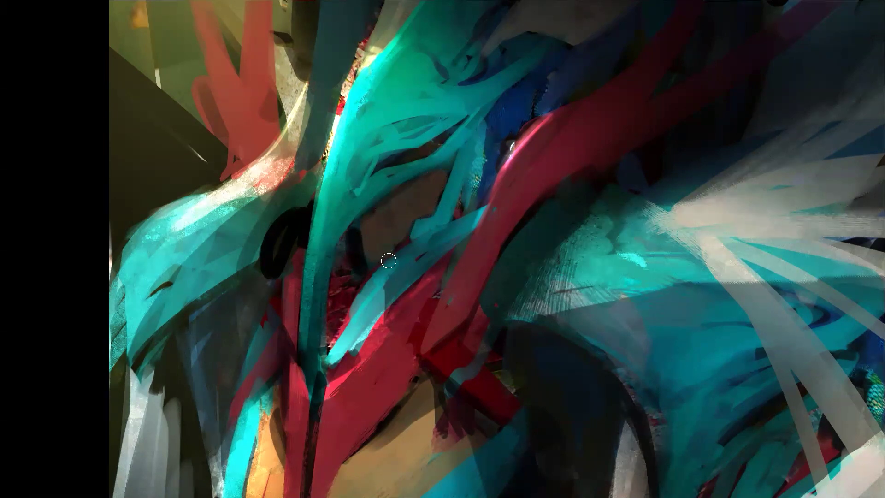
Mirror the view and shape the facial features with dark strokes in the brown face.
{"action": "key", "text": "m"}
{"action": "left_click_drag", "start_coordinate": [599, 202], "coordinate": [587, 213]}
{"action": "left_click", "coordinate": [595, 205], "text": "alt"}
{"action": "left_click_drag", "start_coordinate": [635, 249], "coordinate": [541, 186]}
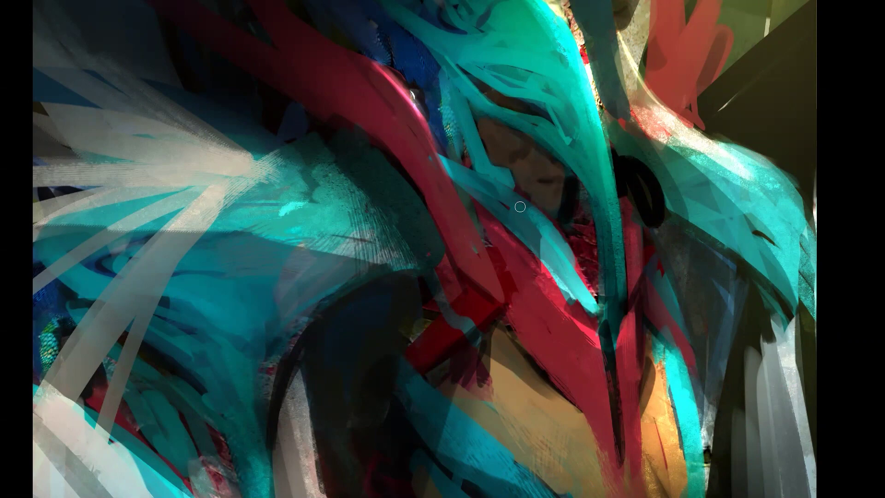
Flip the canvas and examine the new face both up close and within the whole figure.
{"action": "scroll", "coordinate": [539, 219], "scroll_direction": "down", "scroll_amount": 4}
{"action": "key", "text": "F2"}
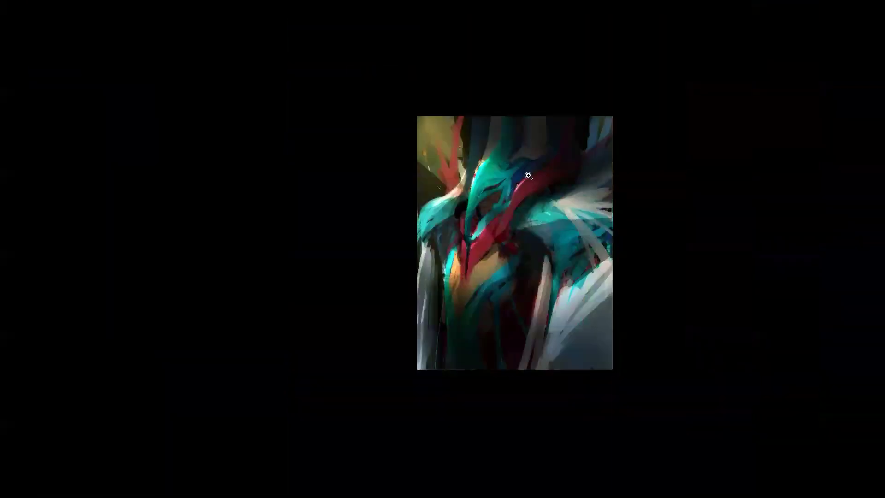
{"action": "left_click", "coordinate": [497, 229]}
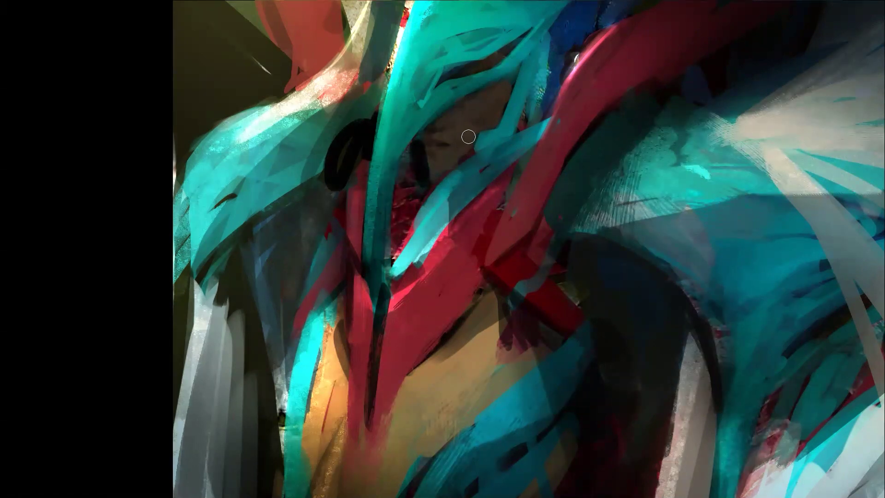
{"action": "left_click", "coordinate": [476, 162], "text": "alt"}
{"action": "left_click", "coordinate": [476, 162], "text": "alt"}
{"action": "left_click", "coordinate": [476, 162], "text": "alt"}
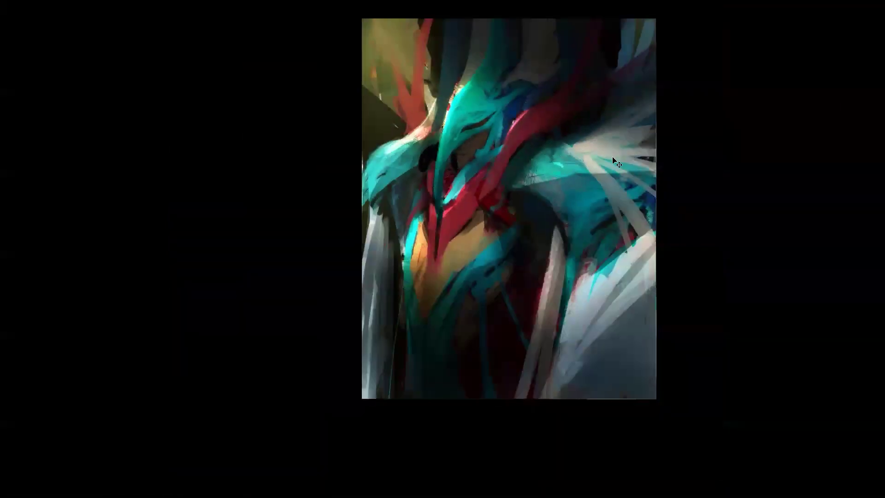
Flip the canvas and paint small white highlights on the dark shape beside the face.
{"action": "key", "text": "F2"}
{"action": "left_click", "coordinate": [572, 185], "text": "ctrl"}
{"action": "left_click", "coordinate": [571, 185], "text": "ctrl"}
{"action": "left_click_drag", "start_coordinate": [580, 134], "coordinate": [535, 205]}
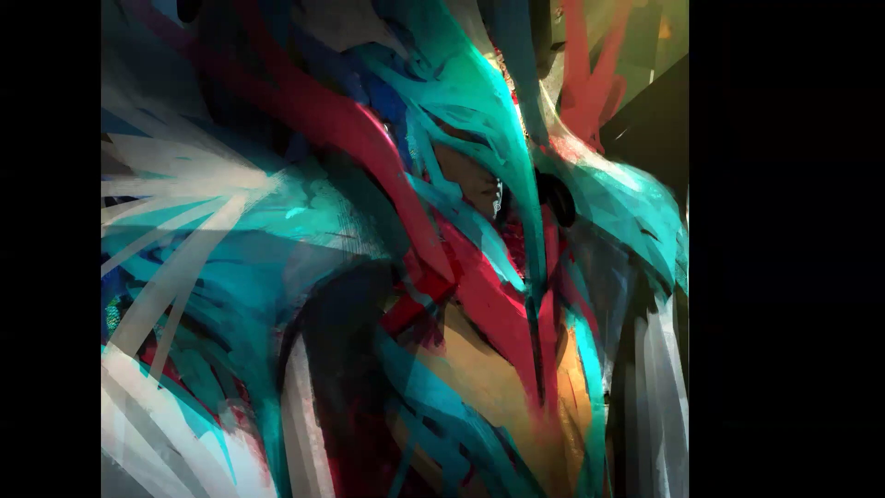
Flip the canvas and extend the white highlight down the dark shape in front of the mouth.
{"action": "left_click", "coordinate": [510, 238], "text": "alt"}
{"action": "left_click", "coordinate": [510, 238], "text": "alt"}
{"action": "left_click", "coordinate": [510, 238], "text": "alt"}
{"action": "key", "text": "ctrl+shift+h"}
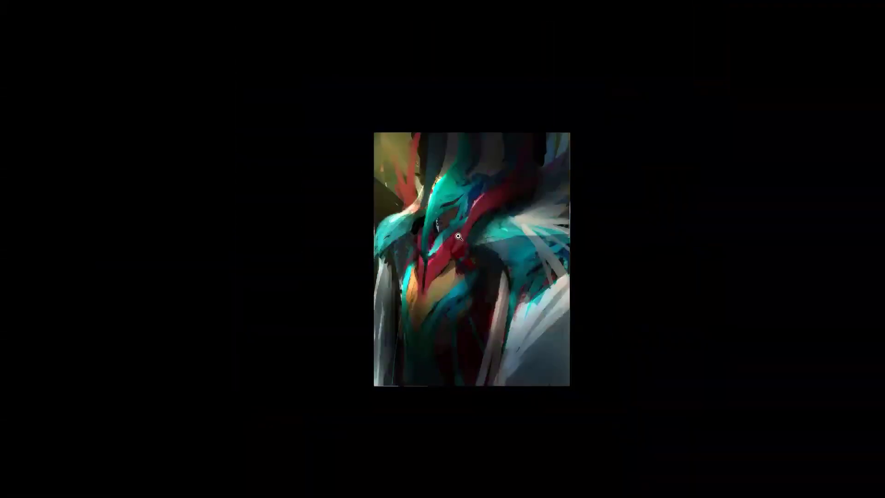
{"action": "left_click", "coordinate": [458, 242]}
{"action": "left_click", "coordinate": [455, 242]}
{"action": "left_click", "coordinate": [451, 235]}
{"action": "left_click", "coordinate": [414, 199]}
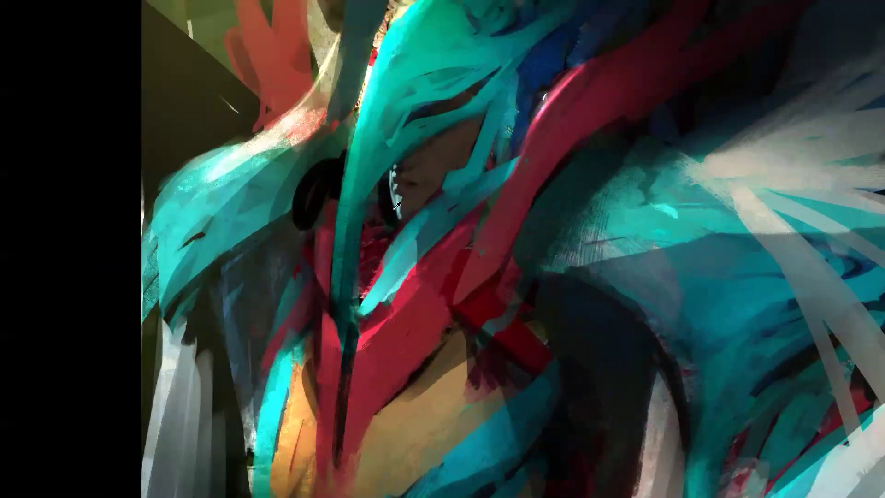
{"action": "mouse_move", "coordinate": [394, 205]}
{"action": "left_mouse_down"}
{"action": "mouse_move", "coordinate": [445, 176]}
{"action": "mouse_move", "coordinate": [407, 212]}
{"action": "left_mouse_up"}
Define the hood's lower edge, paint thin teal strands across the face and up the hood, and check them in mirrored view.
{"action": "left_click_drag", "start_coordinate": [402, 150], "coordinate": [482, 114]}
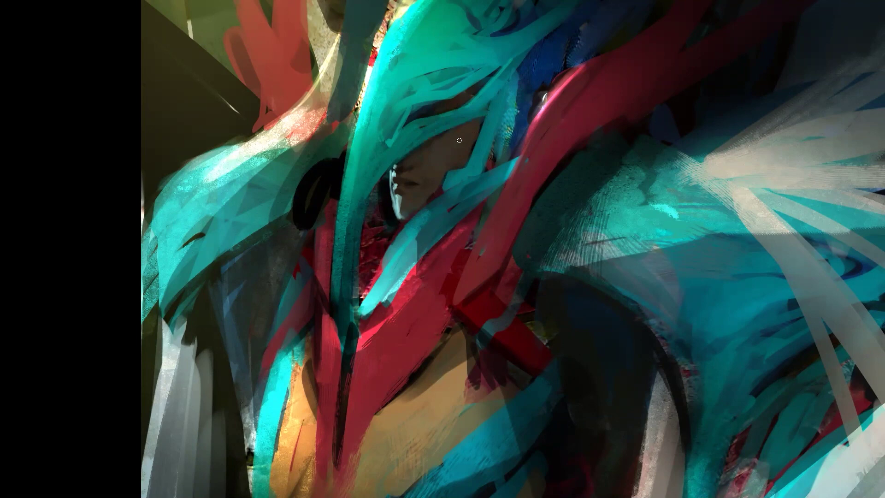
{"action": "left_click_drag", "start_coordinate": [401, 157], "coordinate": [480, 135]}
{"action": "left_click_drag", "start_coordinate": [492, 108], "coordinate": [518, 68]}
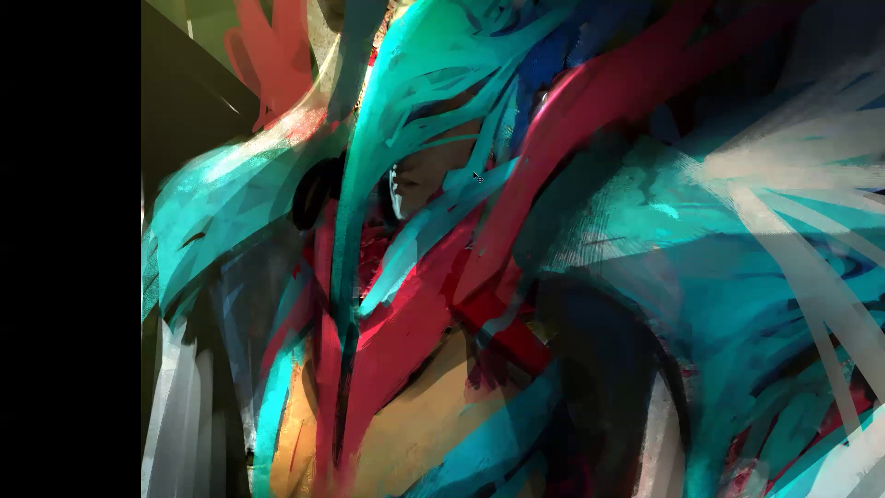
{"action": "key", "text": "m"}
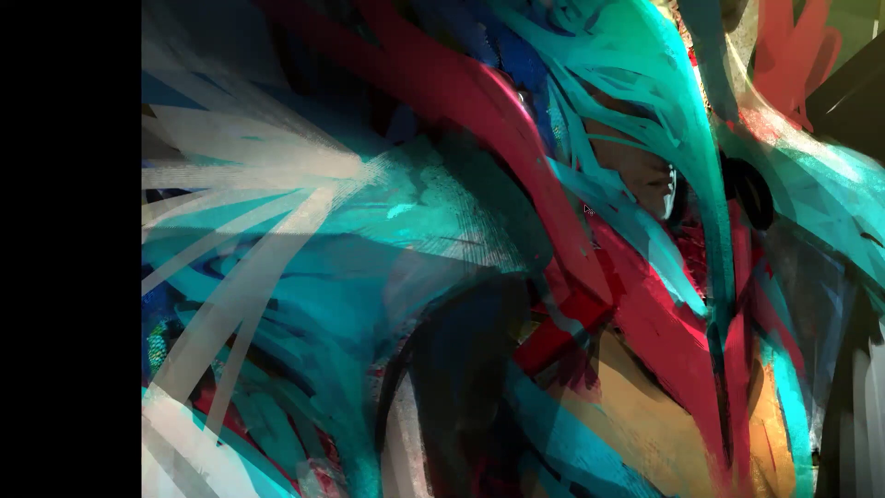
{"action": "key", "text": "m"}
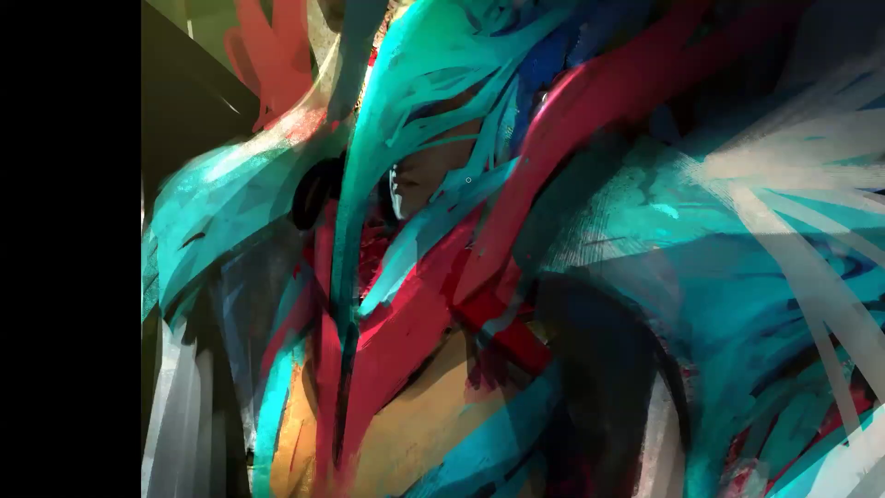
Repaint the bright teal strand below the face with darker sampled teal strokes along its length.
{"action": "mouse_move", "coordinate": [418, 216]}
{"action": "left_mouse_down"}
{"action": "mouse_move", "coordinate": [367, 307]}
{"action": "mouse_move", "coordinate": [379, 282]}
{"action": "mouse_move", "coordinate": [463, 194]}
{"action": "left_mouse_up"}
{"action": "left_click", "coordinate": [382, 295], "text": "alt"}
{"action": "key", "text": "ctrl+z"}
{"action": "left_click_drag", "start_coordinate": [416, 230], "coordinate": [395, 259]}
{"action": "key", "text": "ctrl+z"}
{"action": "left_click", "coordinate": [428, 220], "text": "alt"}
{"action": "mouse_move", "coordinate": [427, 217]}
{"action": "left_mouse_down"}
{"action": "mouse_move", "coordinate": [378, 288]}
{"action": "mouse_move", "coordinate": [427, 241]}
{"action": "left_mouse_up"}
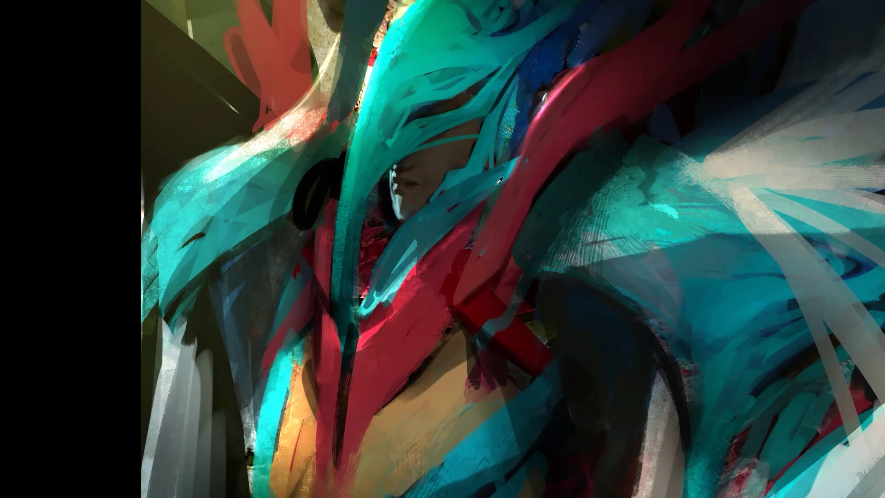
{"action": "mouse_move", "coordinate": [456, 203]}
{"action": "left_mouse_down"}
{"action": "mouse_move", "coordinate": [403, 240]}
{"action": "mouse_move", "coordinate": [415, 224]}
{"action": "mouse_move", "coordinate": [449, 211]}
{"action": "mouse_move", "coordinate": [371, 299]}
{"action": "mouse_move", "coordinate": [463, 215]}
{"action": "left_mouse_up"}
{"action": "left_click_drag", "start_coordinate": [427, 250], "coordinate": [500, 189]}
Enlarge the brush and merge the strand below the face into one broad, smooth dark teal band.
{"action": "key", "text": "bracketright"}
{"action": "key", "text": "bracketright"}
{"action": "key", "text": "bracketright"}
{"action": "key", "text": "bracketright"}
{"action": "mouse_move", "coordinate": [454, 229]}
{"action": "left_mouse_down"}
{"action": "mouse_move", "coordinate": [494, 199]}
{"action": "mouse_move", "coordinate": [370, 314]}
{"action": "mouse_move", "coordinate": [359, 310]}
{"action": "mouse_move", "coordinate": [456, 206]}
{"action": "mouse_move", "coordinate": [394, 266]}
{"action": "left_mouse_up"}
{"action": "left_click", "coordinate": [439, 265], "text": "alt"}
{"action": "left_click", "coordinate": [439, 265], "text": "alt"}
{"action": "left_click", "coordinate": [439, 265], "text": "alt"}
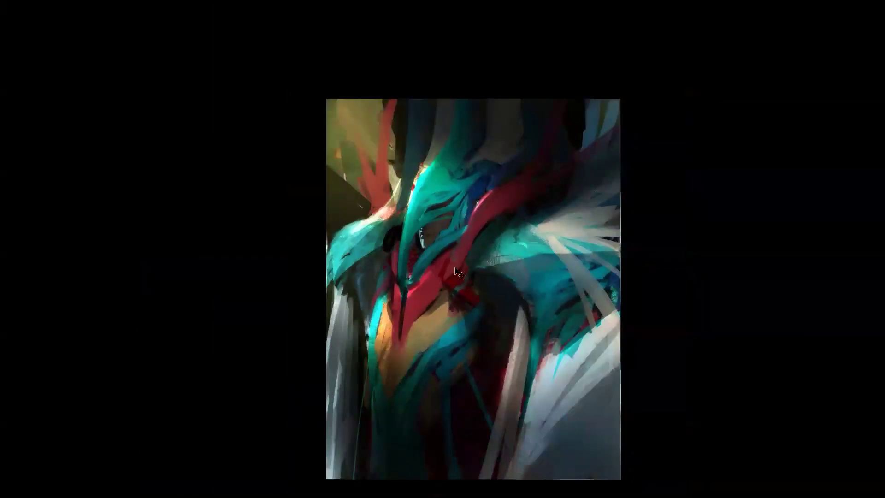
Flip the canvas and extend the hood's long teal point down to meet the strand over the red collar.
{"action": "key", "text": "ctrl+shift+h"}
{"action": "left_click_drag", "start_coordinate": [512, 274], "coordinate": [433, 245]}
{"action": "left_click", "coordinate": [480, 231], "text": "ctrl"}
{"action": "left_click", "coordinate": [482, 223], "text": "ctrl"}
{"action": "left_click", "coordinate": [462, 226], "text": "ctrl"}
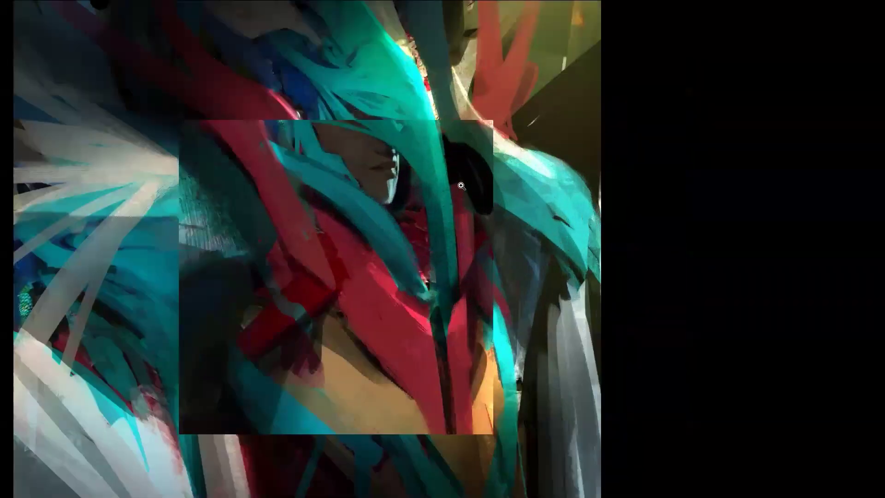
{"action": "left_click", "coordinate": [414, 101], "text": "alt"}
{"action": "mouse_move", "coordinate": [414, 96]}
{"action": "left_mouse_down"}
{"action": "mouse_move", "coordinate": [406, 81]}
{"action": "mouse_move", "coordinate": [433, 124]}
{"action": "mouse_move", "coordinate": [426, 116]}
{"action": "left_mouse_up"}
{"action": "left_click_drag", "start_coordinate": [435, 208], "coordinate": [427, 185]}
{"action": "mouse_move", "coordinate": [439, 264]}
{"action": "left_mouse_down"}
{"action": "mouse_move", "coordinate": [429, 202]}
{"action": "mouse_move", "coordinate": [438, 230]}
{"action": "left_mouse_up"}
{"action": "mouse_move", "coordinate": [437, 193]}
{"action": "left_mouse_down"}
{"action": "mouse_move", "coordinate": [449, 274]}
{"action": "mouse_move", "coordinate": [441, 201]}
{"action": "mouse_move", "coordinate": [446, 267]}
{"action": "mouse_move", "coordinate": [441, 280]}
{"action": "mouse_move", "coordinate": [433, 222]}
{"action": "mouse_move", "coordinate": [437, 293]}
{"action": "mouse_move", "coordinate": [438, 278]}
{"action": "mouse_move", "coordinate": [427, 290]}
{"action": "mouse_move", "coordinate": [436, 305]}
{"action": "mouse_move", "coordinate": [417, 290]}
{"action": "mouse_move", "coordinate": [448, 326]}
{"action": "mouse_move", "coordinate": [453, 262]}
{"action": "mouse_move", "coordinate": [453, 340]}
{"action": "mouse_move", "coordinate": [455, 302]}
{"action": "mouse_move", "coordinate": [452, 332]}
{"action": "mouse_move", "coordinate": [443, 310]}
{"action": "mouse_move", "coordinate": [424, 303]}
{"action": "mouse_move", "coordinate": [448, 338]}
{"action": "mouse_move", "coordinate": [424, 304]}
{"action": "mouse_move", "coordinate": [457, 334]}
{"action": "mouse_move", "coordinate": [458, 368]}
{"action": "mouse_move", "coordinate": [403, 412]}
{"action": "left_mouse_up"}
Paint a bright cyan highlight along the hood's crest and check it in both canvas orientations.
{"action": "key", "text": "F2"}
{"action": "left_click_drag", "start_coordinate": [348, 328], "coordinate": [525, 252]}
{"action": "scroll", "coordinate": [510, 183], "scroll_direction": "up", "scroll_amount": 5}
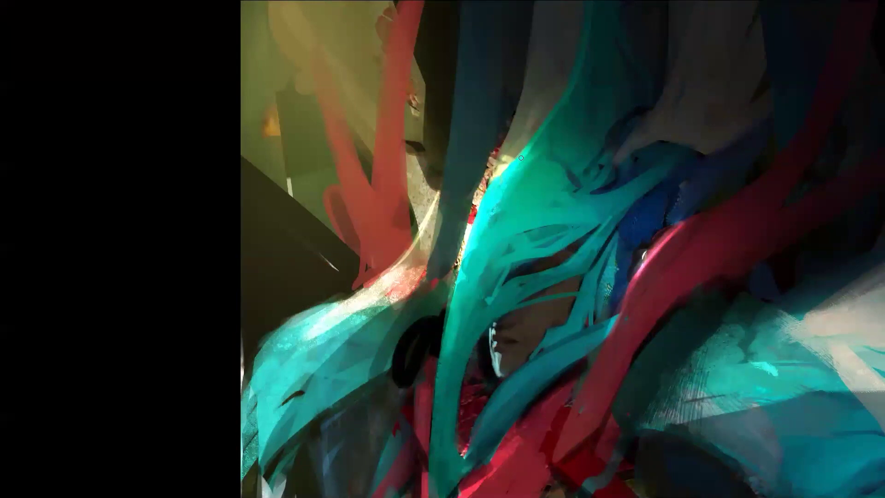
{"action": "left_click_drag", "start_coordinate": [520, 169], "coordinate": [549, 148]}
{"action": "scroll", "coordinate": [548, 216], "scroll_direction": "down", "scroll_amount": 5}
{"action": "key", "text": "m"}
{"action": "left_click", "coordinate": [488, 164]}
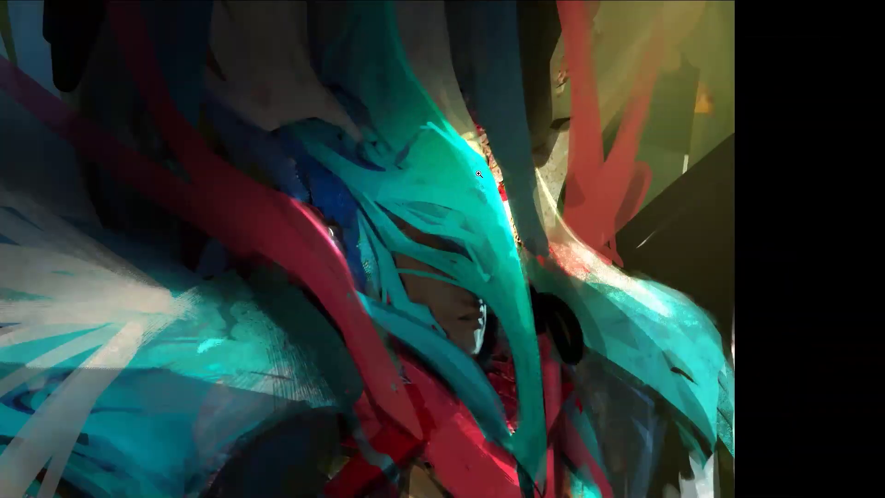
{"action": "left_click", "coordinate": [397, 89], "text": "alt"}
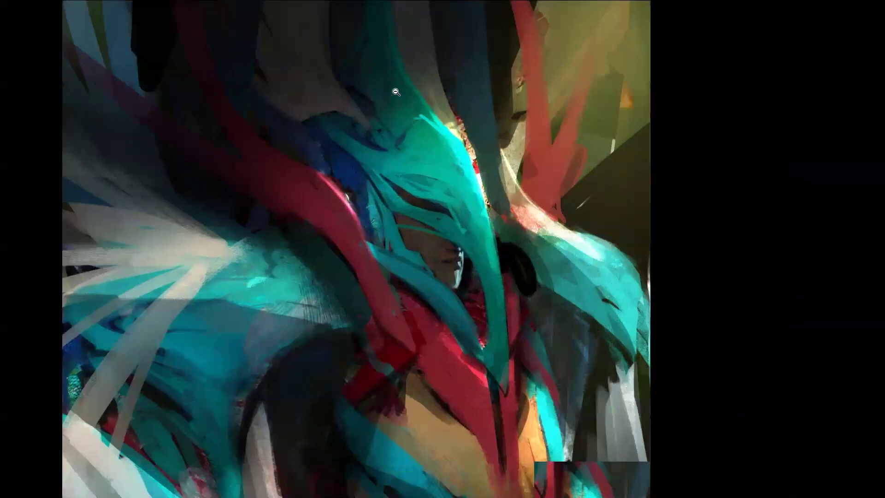
Brush lighter teal patches onto the dark plume rising from the hood's crest, checking both canvas orientations.
{"action": "key", "text": "ctrl+shift+h"}
{"action": "left_click_drag", "start_coordinate": [388, 114], "coordinate": [518, 178]}
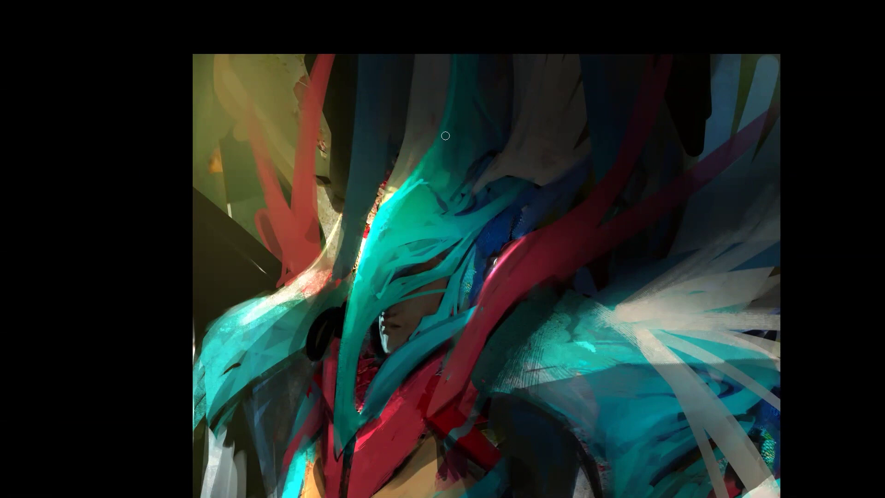
{"action": "left_click", "coordinate": [457, 245], "text": "ctrl+alt"}
{"action": "left_click", "coordinate": [457, 245], "text": "ctrl+alt"}
{"action": "key", "text": "ctrl+shift+h"}
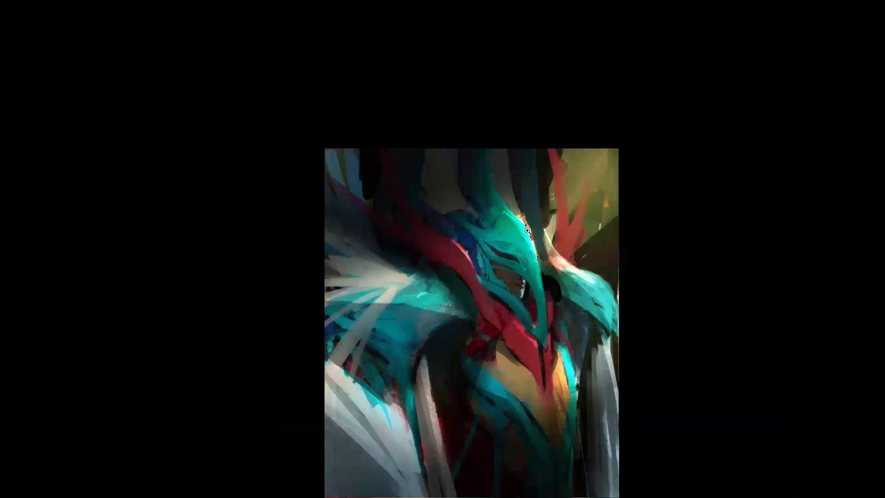
{"action": "left_click", "coordinate": [526, 230], "text": "ctrl"}
{"action": "left_click", "coordinate": [523, 227], "text": "ctrl"}
{"action": "left_click", "coordinate": [501, 199], "text": "ctrl"}
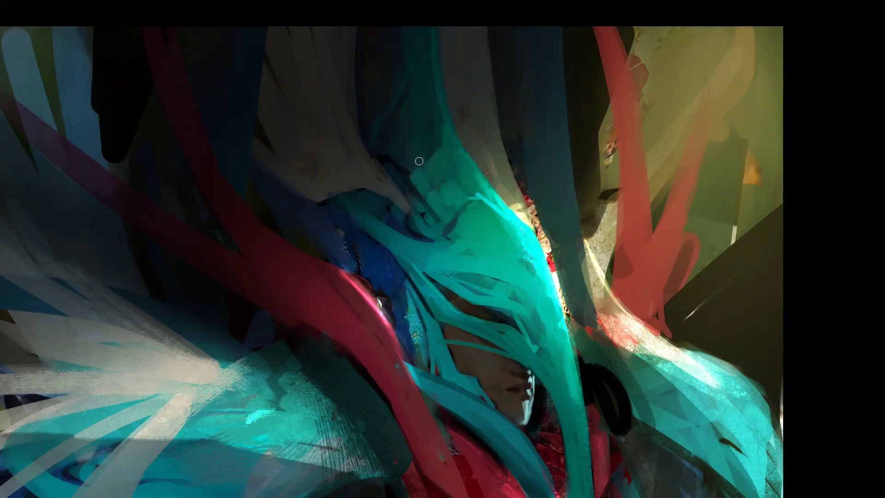
{"action": "left_click_drag", "start_coordinate": [475, 215], "coordinate": [470, 226]}
Add small scale-like teal strokes up the plume and texture the grey band beside it.
{"action": "key", "text": "ctrl+shift+h"}
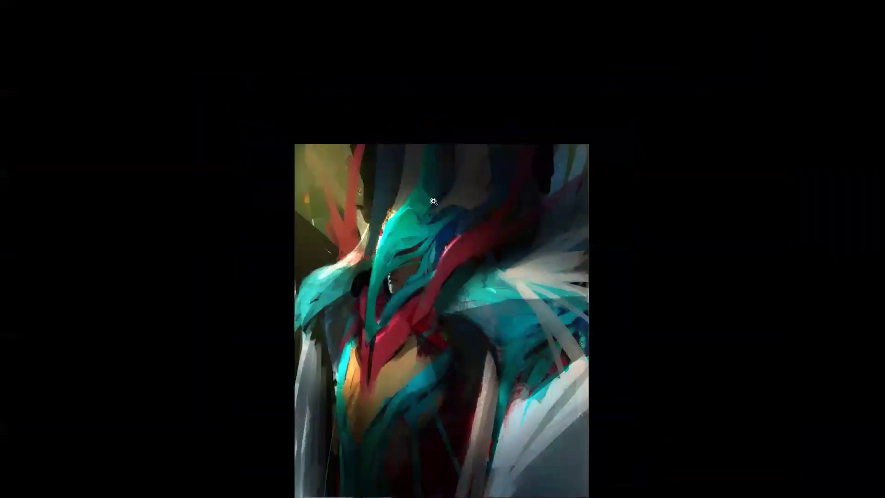
{"action": "left_click_drag", "start_coordinate": [434, 201], "coordinate": [436, 171]}
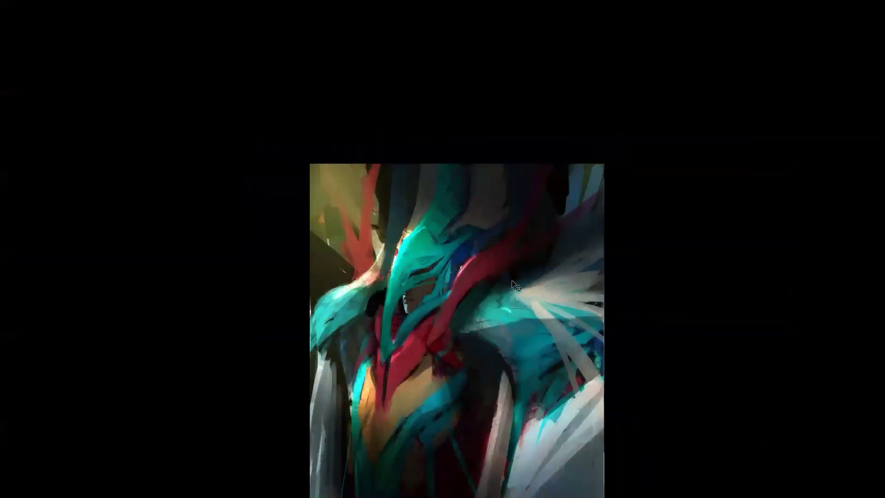
{"action": "key", "text": "ctrl+shift+h"}
{"action": "scroll", "coordinate": [512, 255], "scroll_direction": "up", "scroll_amount": 2}
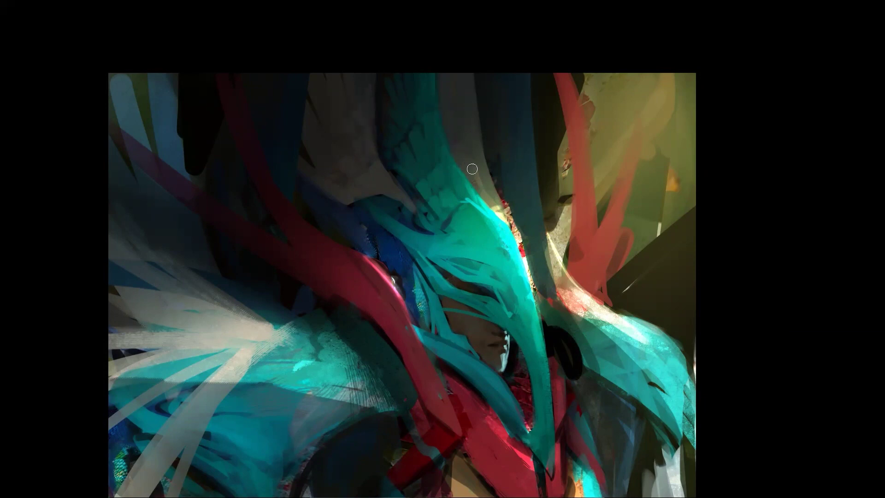
{"action": "left_click_drag", "start_coordinate": [457, 145], "coordinate": [462, 159]}
{"action": "left_click", "coordinate": [463, 133], "text": "alt"}
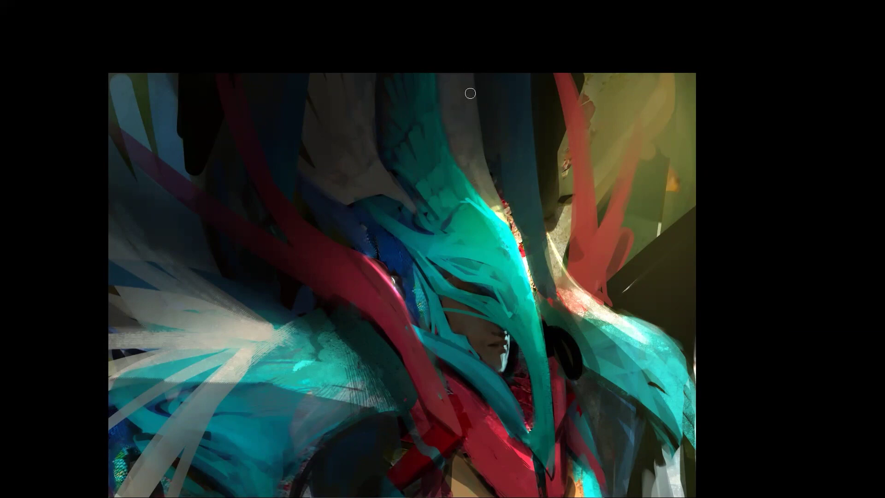
{"action": "left_click", "coordinate": [492, 203], "text": "alt"}
{"action": "left_click", "coordinate": [492, 204], "text": "alt"}
{"action": "left_click", "coordinate": [492, 203], "text": "alt"}
{"action": "left_click", "coordinate": [492, 204], "text": "alt"}
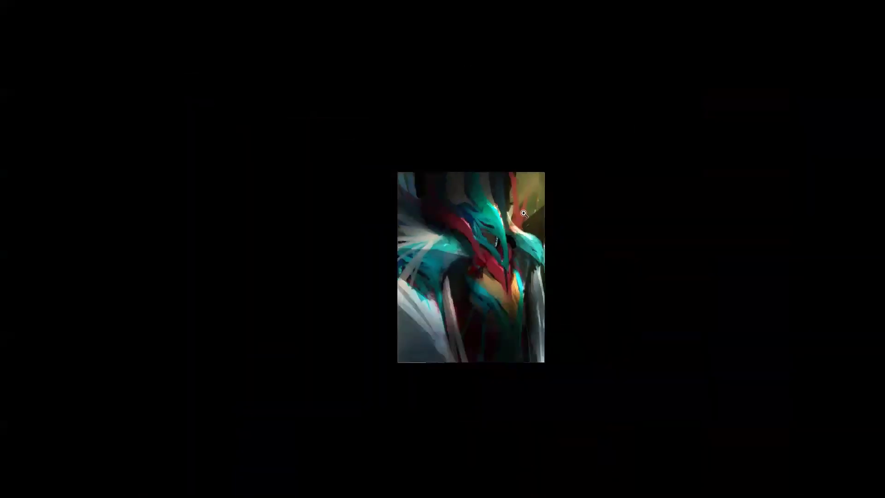
Flip the canvas and refine the teal strands at the back of the hood beside the blue area.
{"action": "key", "text": "ctrl+shift+h"}
{"action": "left_click", "coordinate": [492, 203], "text": "ctrl"}
{"action": "left_click", "coordinate": [491, 203], "text": "ctrl"}
{"action": "left_click", "coordinate": [491, 204], "text": "ctrl"}
{"action": "left_click", "coordinate": [491, 204], "text": "ctrl"}
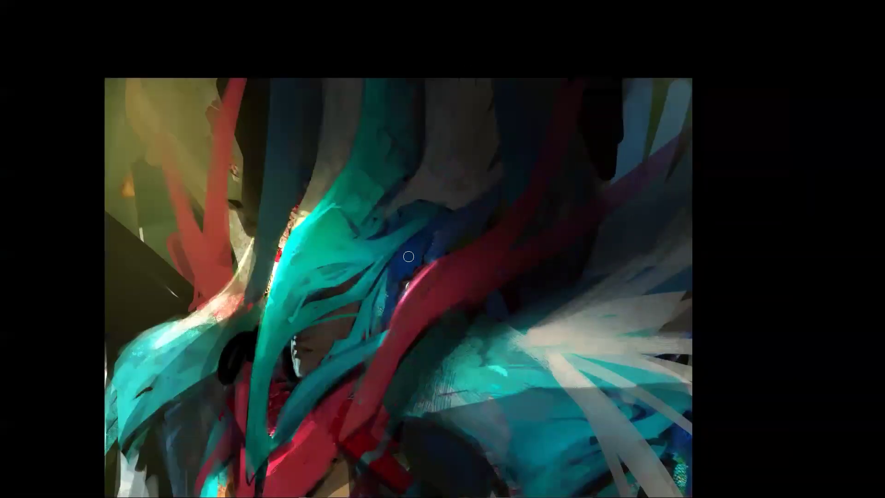
{"action": "left_click_drag", "start_coordinate": [400, 285], "coordinate": [518, 147]}
{"action": "mouse_move", "coordinate": [497, 181]}
{"action": "left_mouse_down"}
{"action": "mouse_move", "coordinate": [507, 140]}
{"action": "mouse_move", "coordinate": [496, 181]}
{"action": "left_mouse_up"}
{"action": "left_click_drag", "start_coordinate": [496, 180], "coordinate": [505, 135]}
{"action": "mouse_move", "coordinate": [493, 171]}
{"action": "left_mouse_down"}
{"action": "mouse_move", "coordinate": [508, 127]}
{"action": "mouse_move", "coordinate": [493, 172]}
{"action": "left_mouse_up"}
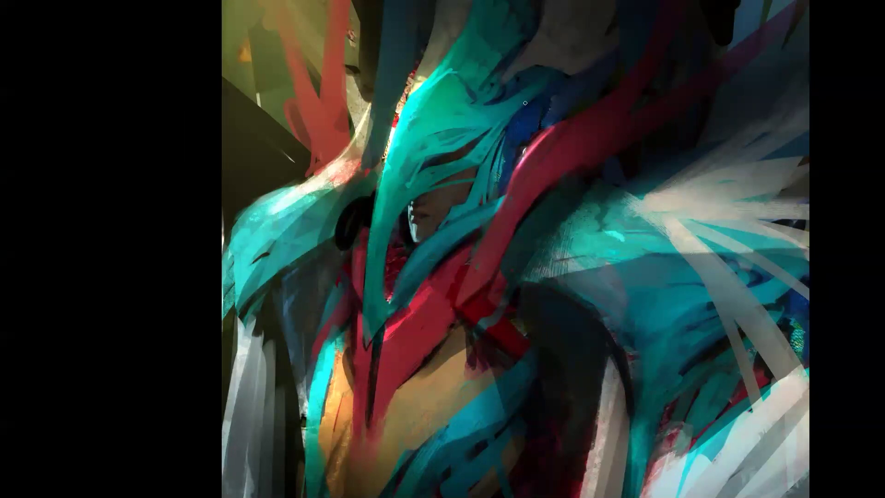
{"action": "left_click_drag", "start_coordinate": [531, 98], "coordinate": [505, 133]}
Flip the canvas and shape the front of the hood below its crest with smooth teal strokes.
{"action": "key", "text": "ctrl+minus"}
{"action": "key", "text": "ctrl+minus"}
{"action": "key", "text": "F2"}
{"action": "left_click_drag", "start_coordinate": [557, 252], "coordinate": [474, 246]}
{"action": "scroll", "coordinate": [503, 197], "scroll_direction": "up", "scroll_amount": 1}
{"action": "scroll", "coordinate": [482, 143], "scroll_direction": "up", "scroll_amount": 1}
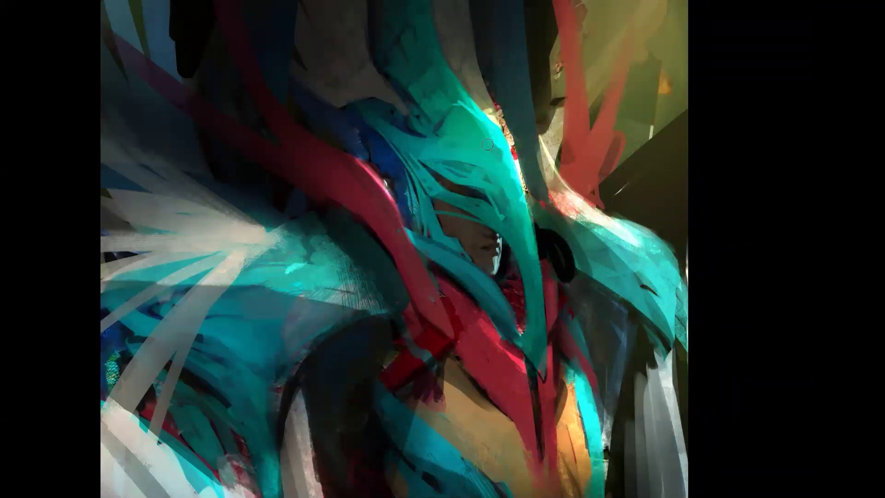
{"action": "mouse_move", "coordinate": [475, 142]}
{"action": "left_mouse_down"}
{"action": "mouse_move", "coordinate": [439, 146]}
{"action": "mouse_move", "coordinate": [492, 152]}
{"action": "left_mouse_up"}
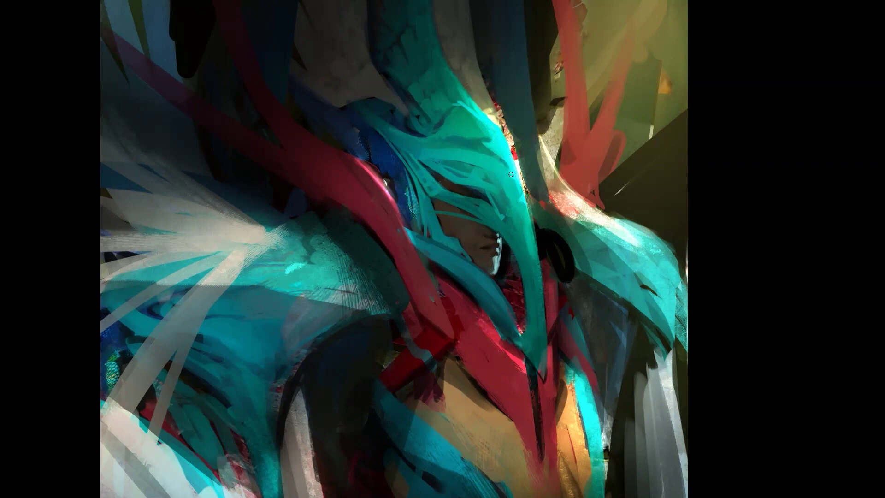
{"action": "left_click", "coordinate": [508, 230], "text": "alt"}
{"action": "left_click", "coordinate": [508, 232], "text": "alt"}
{"action": "left_click", "coordinate": [508, 233], "text": "alt"}
Examine the hood and face up close and within the whole figure, in normal and mirrored view.
{"action": "key", "text": "F2"}
{"action": "left_click", "coordinate": [456, 222], "text": "ctrl"}
{"action": "left_click", "coordinate": [456, 221], "text": "ctrl"}
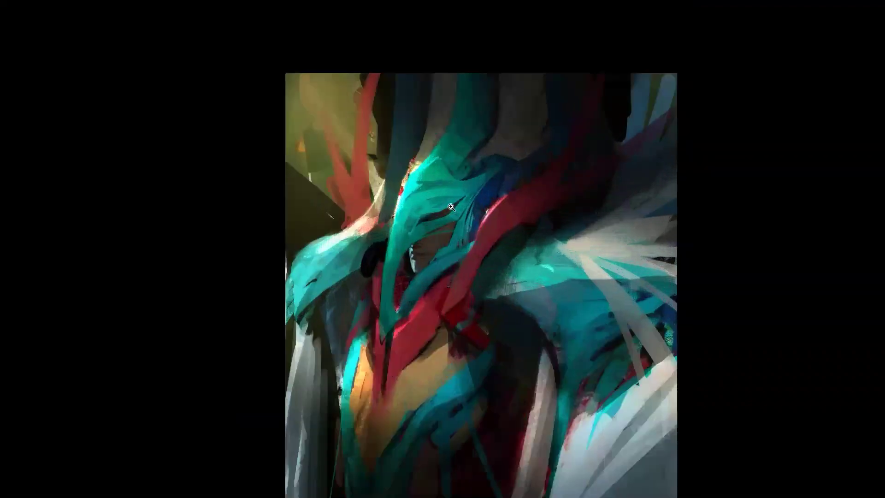
{"action": "left_click", "coordinate": [452, 211], "text": "ctrl"}
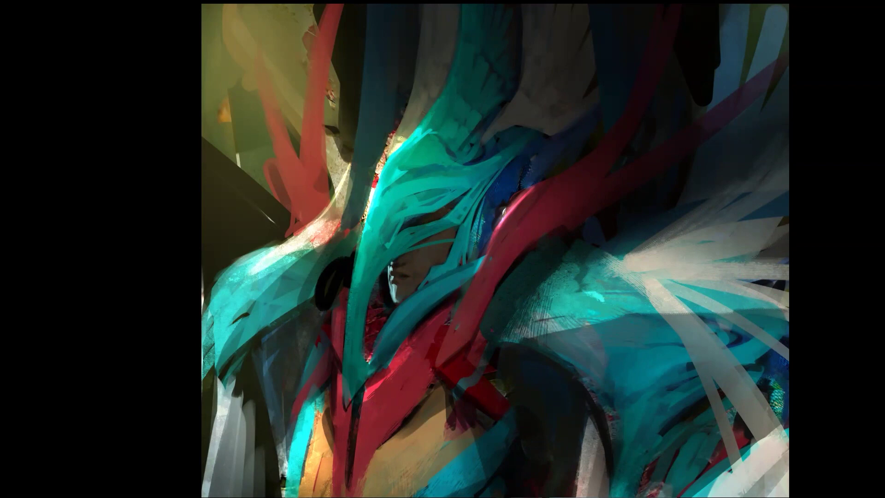
{"action": "left_click", "coordinate": [492, 197], "text": "ctrl+alt"}
{"action": "left_click", "coordinate": [506, 190], "text": "ctrl+alt"}
{"action": "left_click", "coordinate": [506, 190], "text": "ctrl+alt"}
{"action": "key", "text": "ctrl+shift+h"}
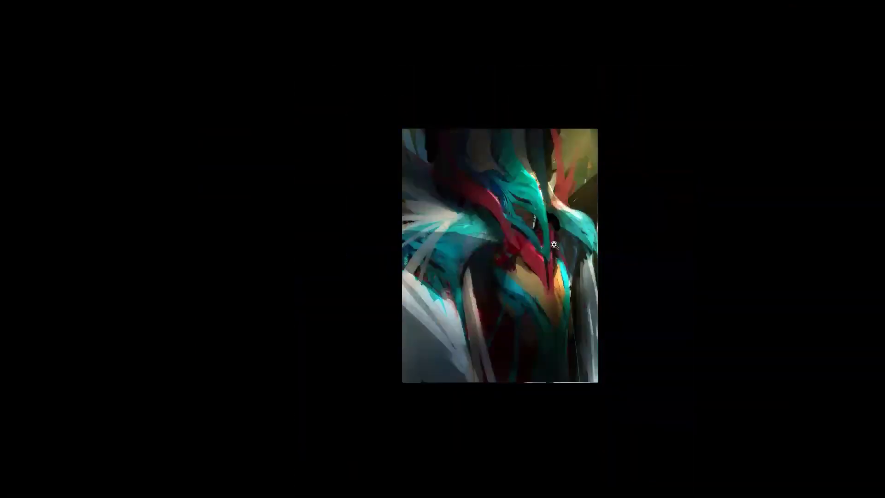
{"action": "left_click", "coordinate": [555, 220], "text": "ctrl"}
{"action": "left_click", "coordinate": [554, 221], "text": "ctrl"}
{"action": "key", "text": "m"}
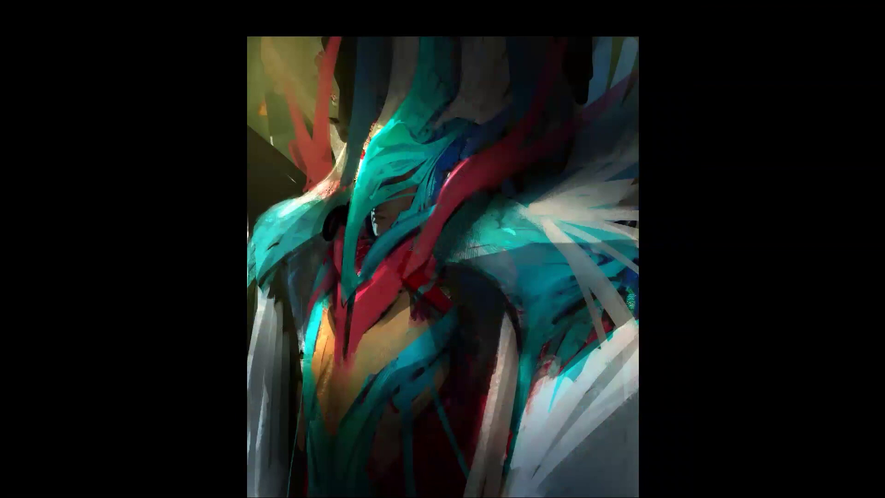
Repaint the bright teal shoulder with broad strokes from the neck to its outer edge.
{"action": "mouse_move", "coordinate": [325, 198]}
{"action": "left_mouse_down"}
{"action": "mouse_move", "coordinate": [295, 220]}
{"action": "mouse_move", "coordinate": [261, 216]}
{"action": "mouse_move", "coordinate": [267, 223]}
{"action": "mouse_move", "coordinate": [269, 213]}
{"action": "mouse_move", "coordinate": [242, 264]}
{"action": "left_mouse_up"}
{"action": "key", "text": "ctrl+z"}
{"action": "left_click_drag", "start_coordinate": [262, 220], "coordinate": [245, 256]}
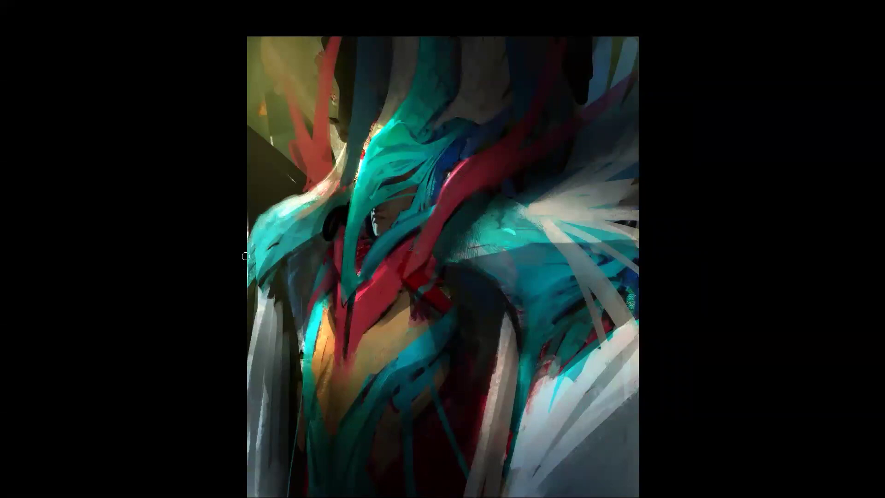
{"action": "left_click_drag", "start_coordinate": [341, 203], "coordinate": [311, 240]}
Sample nearby teals and blend the opposite shoulder beside the white ray burst.
{"action": "left_click", "coordinate": [465, 249], "text": "alt"}
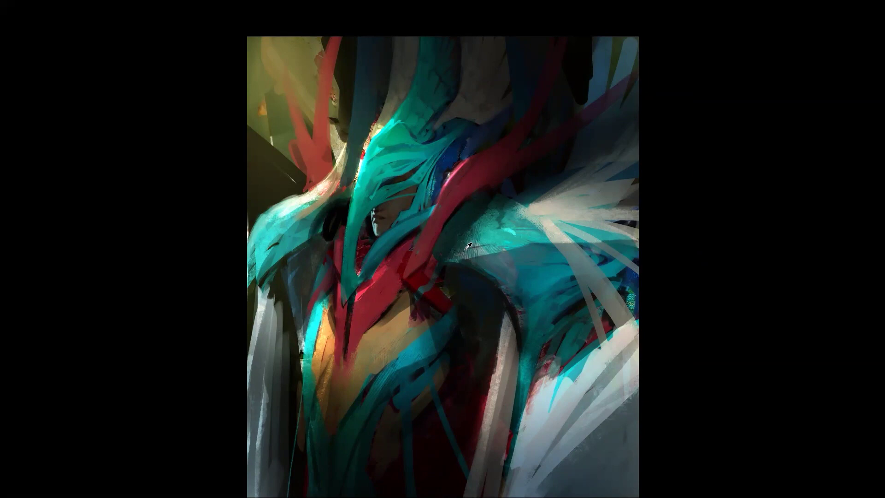
{"action": "mouse_move", "coordinate": [449, 252]}
{"action": "left_mouse_down"}
{"action": "mouse_move", "coordinate": [471, 223]}
{"action": "mouse_move", "coordinate": [503, 238]}
{"action": "mouse_move", "coordinate": [513, 232]}
{"action": "mouse_move", "coordinate": [485, 228]}
{"action": "mouse_move", "coordinate": [499, 240]}
{"action": "left_mouse_up"}
{"action": "left_click", "coordinate": [484, 239], "text": "alt"}
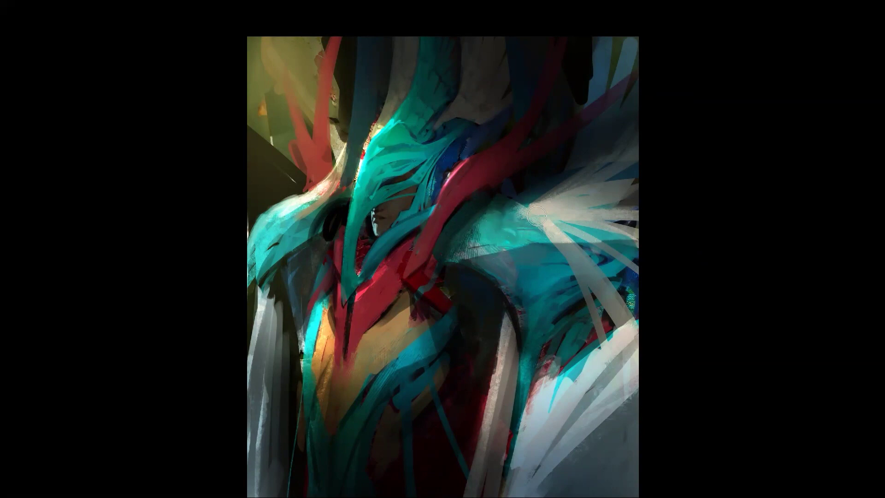
{"action": "left_click", "coordinate": [498, 220], "text": "alt"}
{"action": "left_click_drag", "start_coordinate": [497, 211], "coordinate": [480, 236]}
Flip the canvas, switch to a smaller textured brush and roughen the teal shoulder beside the white rays.
{"action": "key", "text": "h"}
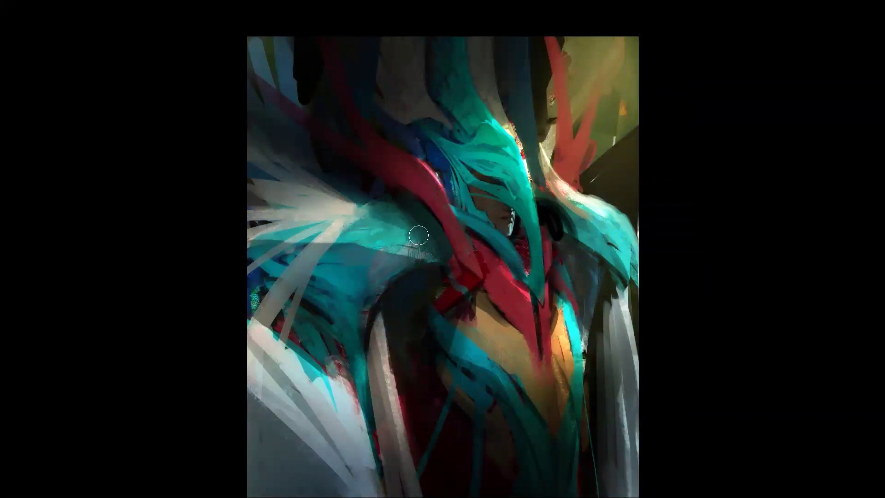
{"action": "key", "text": "ctrl+shift+x"}
{"action": "left_click", "coordinate": [448, 173]}
{"action": "left_click", "coordinate": [276, 218]}
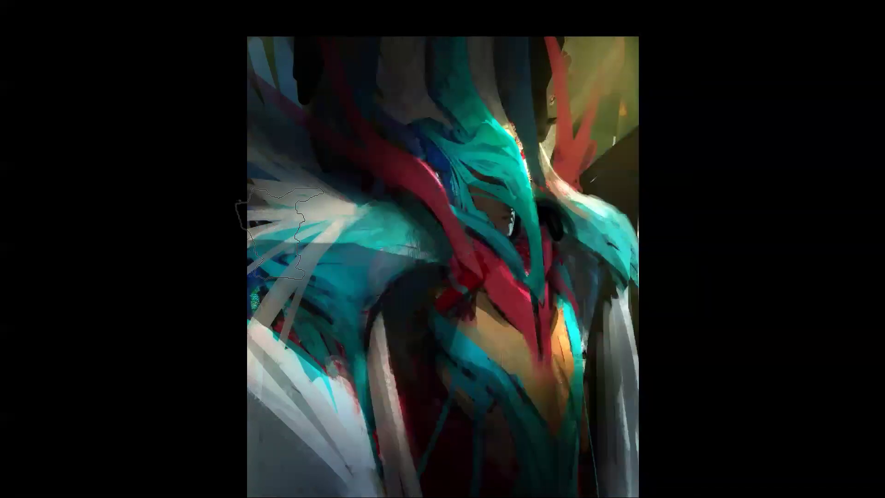
{"action": "key", "text": "bracketleft"}
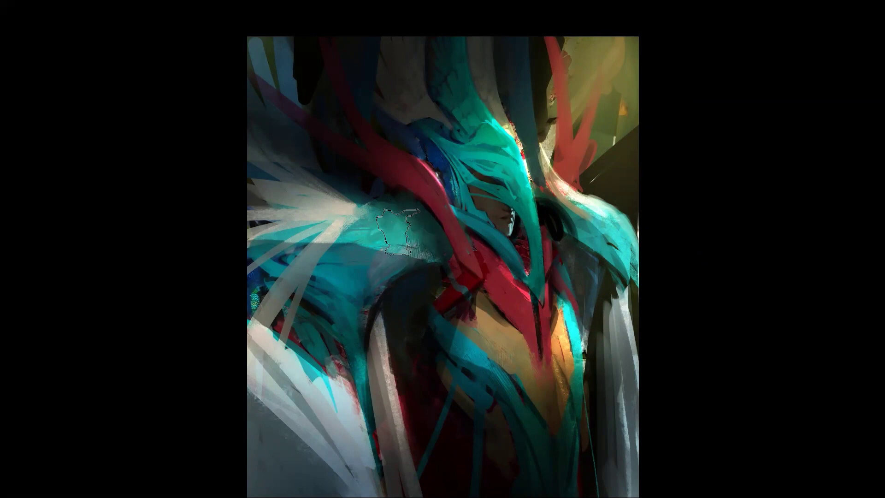
Flip the canvas and paint a thick, grainy pale ray from the burst down across the teal wing.
{"action": "scroll", "coordinate": [481, 283], "scroll_direction": "down", "scroll_amount": 3}
{"action": "left_click_drag", "start_coordinate": [512, 282], "coordinate": [499, 212]}
{"action": "left_click", "coordinate": [478, 233], "text": "ctrl"}
{"action": "left_click", "coordinate": [478, 234], "text": "ctrl"}
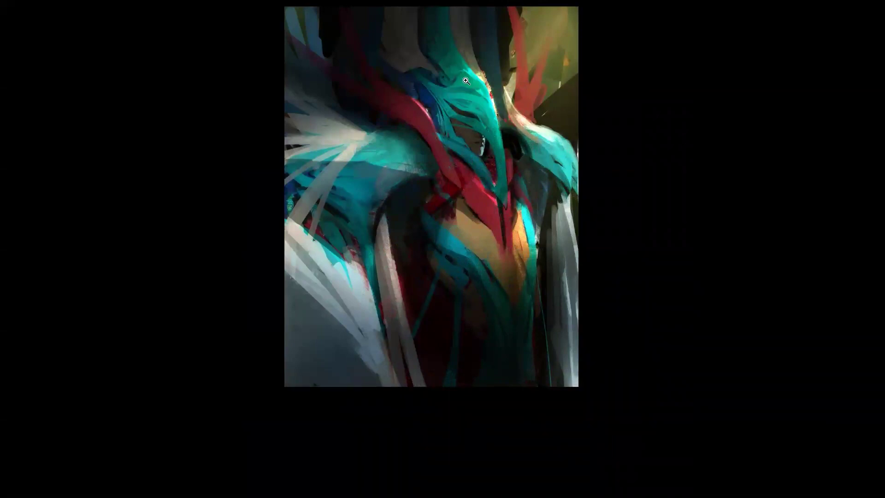
{"action": "key", "text": "ctrl+shift+h"}
{"action": "key", "text": "b"}
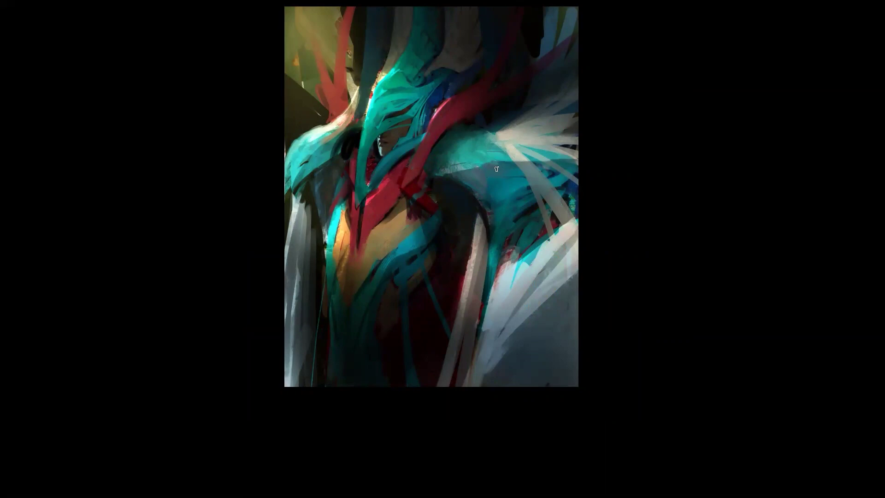
{"action": "left_click_drag", "start_coordinate": [515, 161], "coordinate": [555, 229]}
{"action": "key", "text": "ctrl+z"}
{"action": "mouse_move", "coordinate": [519, 158]}
{"action": "left_mouse_down"}
{"action": "mouse_move", "coordinate": [551, 235]}
{"action": "mouse_move", "coordinate": [544, 194]}
{"action": "mouse_move", "coordinate": [570, 217]}
{"action": "left_mouse_up"}
{"action": "key", "text": "ctrl+z"}
{"action": "left_click_drag", "start_coordinate": [530, 164], "coordinate": [576, 207]}
Flip the canvas and sweep sampled pale grey strokes along the lower white wing.
{"action": "key", "text": "ctrl+shift+h"}
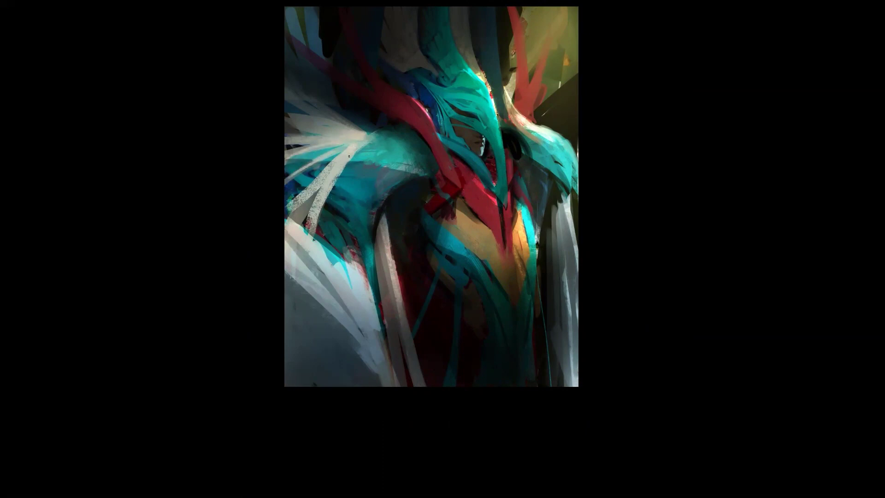
{"action": "mouse_move", "coordinate": [314, 246]}
{"action": "left_mouse_down"}
{"action": "mouse_move", "coordinate": [275, 173]}
{"action": "mouse_move", "coordinate": [303, 240]}
{"action": "mouse_move", "coordinate": [303, 223]}
{"action": "mouse_move", "coordinate": [266, 184]}
{"action": "mouse_move", "coordinate": [363, 323]}
{"action": "left_mouse_up"}
{"action": "left_click", "coordinate": [330, 300], "text": "alt"}
{"action": "mouse_move", "coordinate": [329, 275]}
{"action": "left_mouse_down"}
{"action": "mouse_move", "coordinate": [375, 318]}
{"action": "mouse_move", "coordinate": [308, 230]}
{"action": "mouse_move", "coordinate": [390, 347]}
{"action": "mouse_move", "coordinate": [370, 327]}
{"action": "mouse_move", "coordinate": [399, 382]}
{"action": "mouse_move", "coordinate": [380, 318]}
{"action": "mouse_move", "coordinate": [405, 381]}
{"action": "mouse_move", "coordinate": [389, 332]}
{"action": "left_mouse_up"}
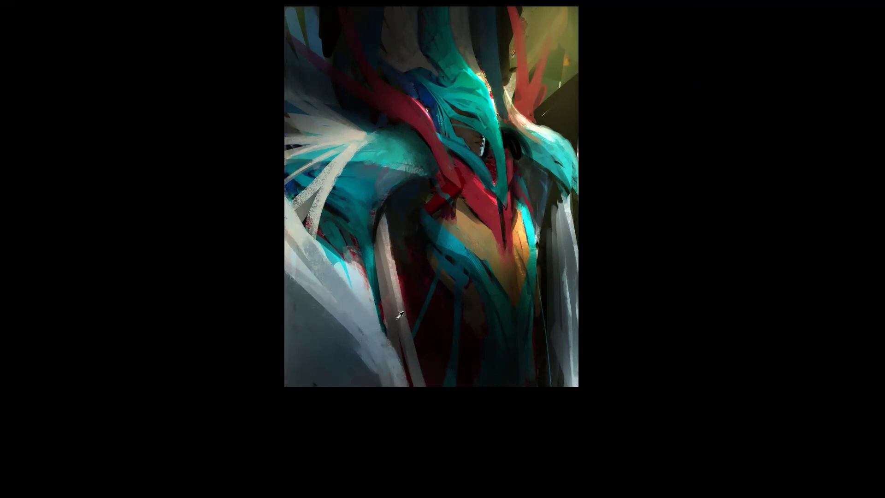
Brush muted brown texture over the dark lower robe and its thin teal lines, and flip the canvas.
{"action": "mouse_move", "coordinate": [385, 279]}
{"action": "left_mouse_down"}
{"action": "mouse_move", "coordinate": [438, 423]}
{"action": "mouse_move", "coordinate": [400, 300]}
{"action": "mouse_move", "coordinate": [451, 419]}
{"action": "mouse_move", "coordinate": [445, 387]}
{"action": "mouse_move", "coordinate": [507, 436]}
{"action": "left_mouse_up"}
{"action": "key", "text": "ctrl+z"}
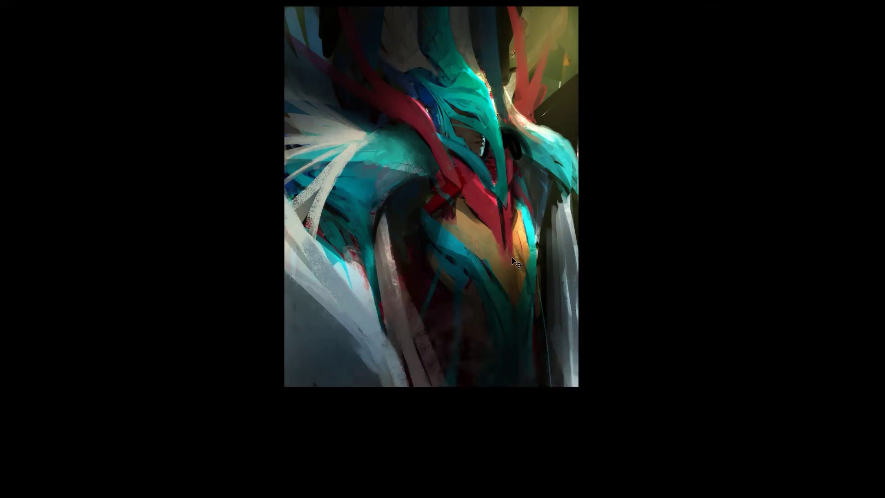
{"action": "key", "text": "ctrl+shift+h"}
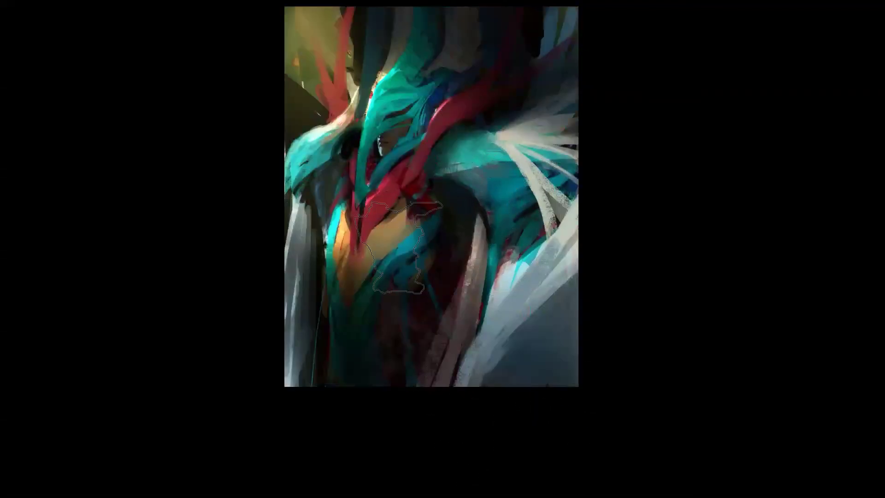
Lasso the red clasp and chest area, transform the copied pieces over the dark chest, and deselect.
{"action": "left_click_drag", "start_coordinate": [407, 243], "coordinate": [413, 264]}
{"action": "key", "text": "l"}
{"action": "left_click_drag", "start_coordinate": [448, 203], "coordinate": [428, 192]}
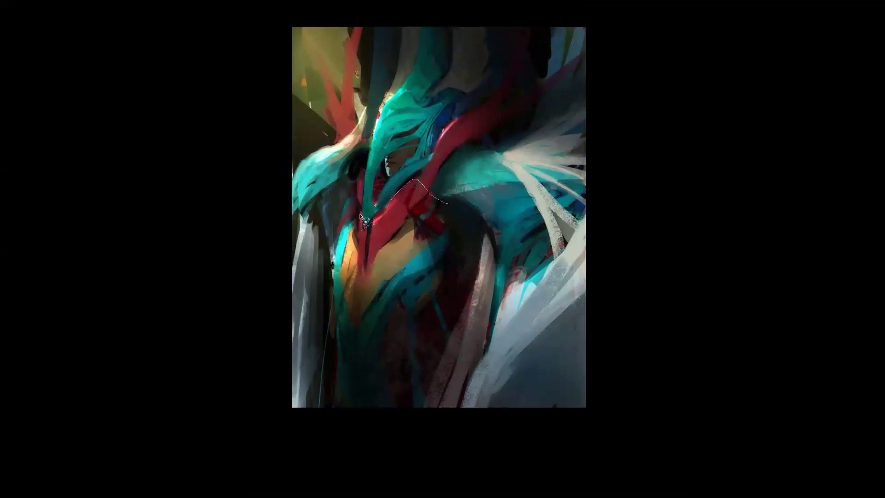
{"action": "mouse_move", "coordinate": [336, 242]}
{"action": "left_mouse_down"}
{"action": "mouse_move", "coordinate": [350, 396]}
{"action": "mouse_move", "coordinate": [463, 261]}
{"action": "left_mouse_up"}
{"action": "key", "text": "Tab"}
{"action": "key", "text": "Tab"}
{"action": "key", "text": "ctrl+t"}
{"action": "left_click_drag", "start_coordinate": [473, 211], "coordinate": [449, 232]}
{"action": "left_click_drag", "start_coordinate": [418, 270], "coordinate": [402, 259]}
{"action": "key", "text": "Return"}
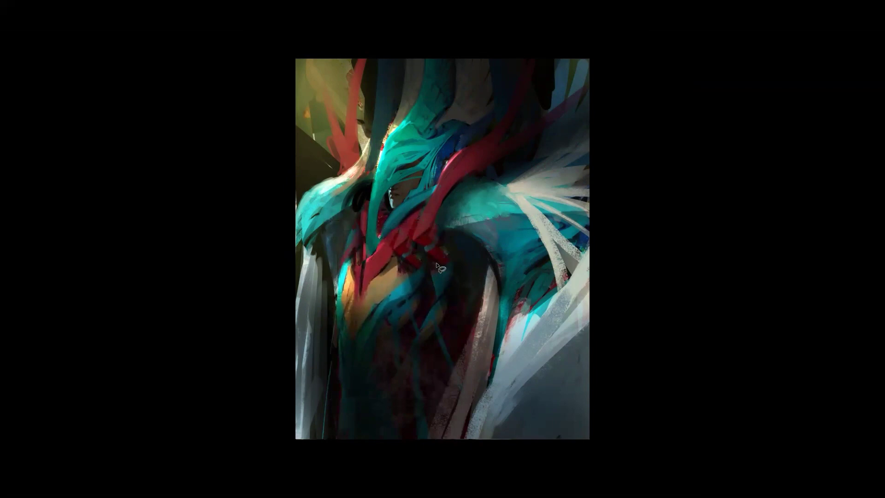
{"action": "key", "text": "ctrl+d"}
Shrink the brush considerably and refine the red V-shaped collar and its tip below the teal plume.
{"action": "left_click", "coordinate": [383, 252], "text": "ctrl"}
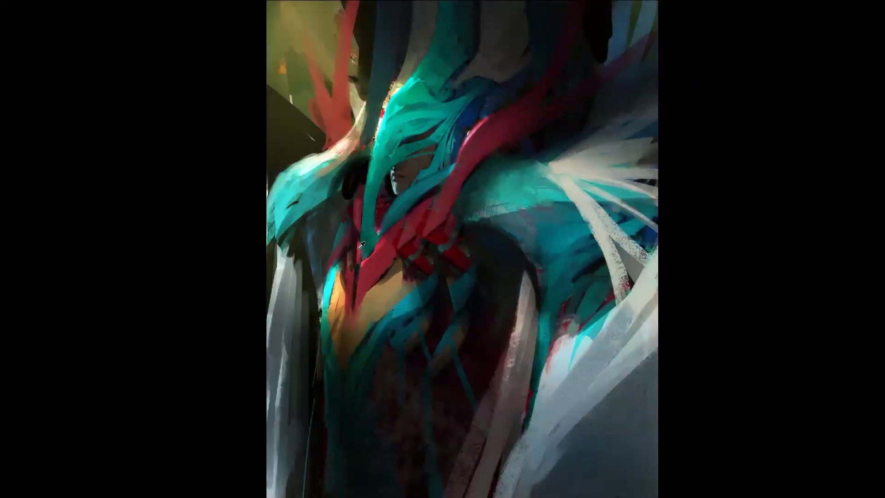
{"action": "key", "text": "["}
{"action": "key", "text": "["}
{"action": "key", "text": "["}
{"action": "key", "text": "["}
{"action": "key", "text": "["}
{"action": "key", "text": "["}
{"action": "key", "text": "["}
{"action": "key", "text": "["}
{"action": "key", "text": "["}
{"action": "key", "text": "["}
{"action": "left_click_drag", "start_coordinate": [350, 236], "coordinate": [348, 253]}
{"action": "left_click_drag", "start_coordinate": [351, 315], "coordinate": [351, 307]}
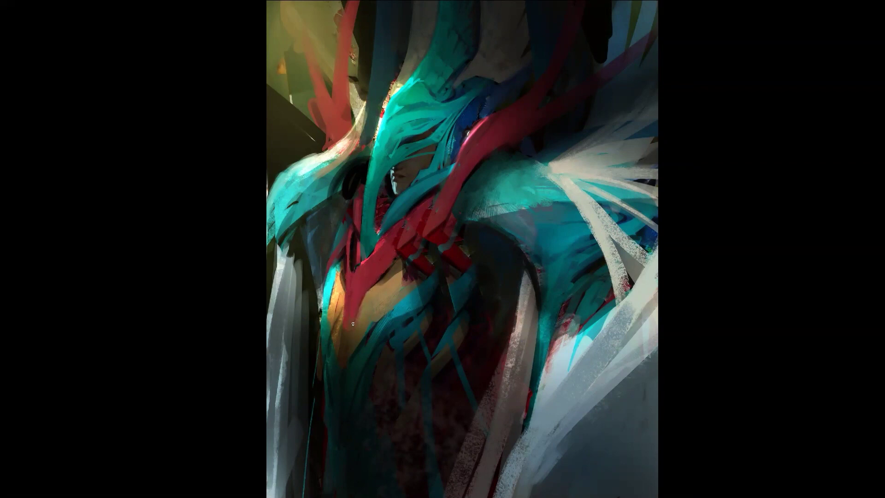
Flip the canvas, paint teal rib-like strokes across the dark chest and lower robe, and flip it back.
{"action": "key", "text": "ctrl+shift+h"}
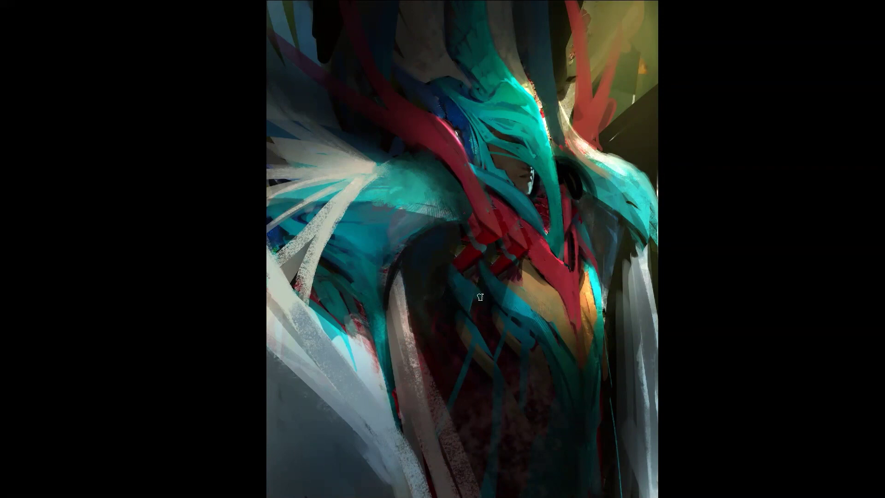
{"action": "left_click_drag", "start_coordinate": [476, 291], "coordinate": [518, 306]}
{"action": "key", "text": "ctrl+z"}
{"action": "mouse_move", "coordinate": [478, 335]}
{"action": "left_mouse_down"}
{"action": "mouse_move", "coordinate": [532, 334]}
{"action": "mouse_move", "coordinate": [471, 329]}
{"action": "mouse_move", "coordinate": [528, 335]}
{"action": "mouse_move", "coordinate": [506, 349]}
{"action": "mouse_move", "coordinate": [535, 336]}
{"action": "left_mouse_up"}
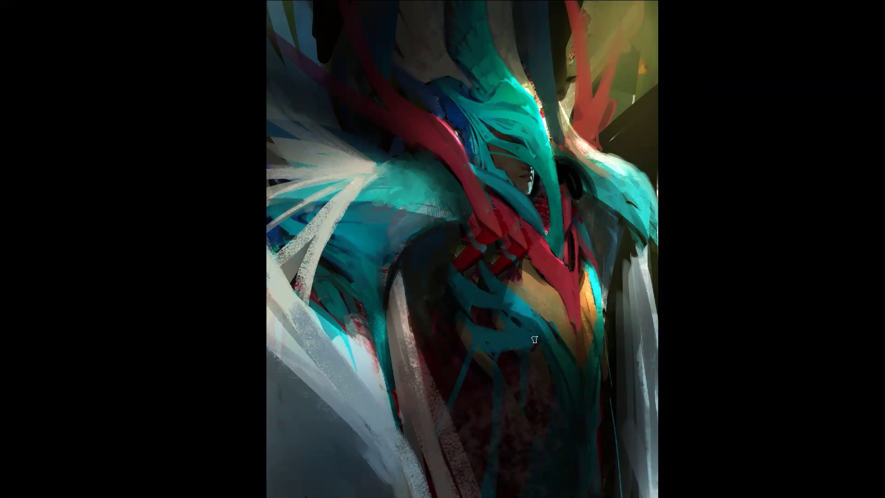
{"action": "mouse_move", "coordinate": [554, 369]}
{"action": "left_mouse_down"}
{"action": "mouse_move", "coordinate": [503, 392]}
{"action": "mouse_move", "coordinate": [547, 383]}
{"action": "mouse_move", "coordinate": [498, 395]}
{"action": "mouse_move", "coordinate": [534, 403]}
{"action": "mouse_move", "coordinate": [465, 313]}
{"action": "left_mouse_up"}
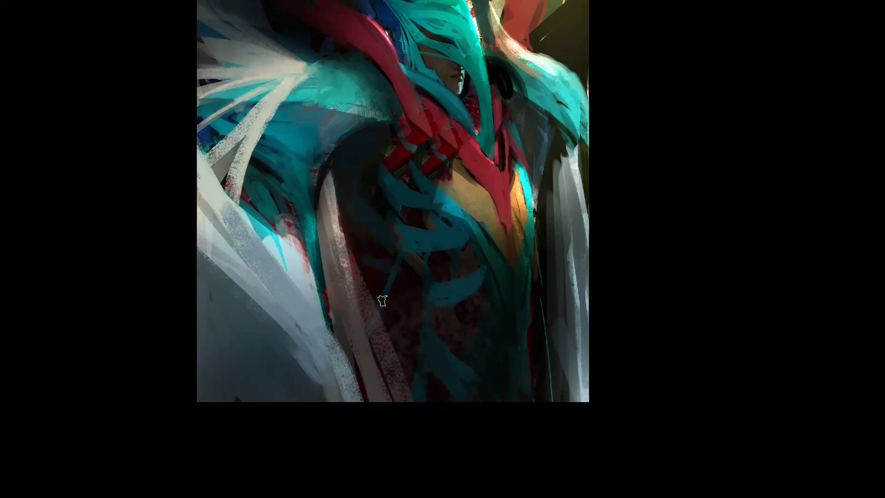
{"action": "left_click", "coordinate": [496, 321], "text": "alt"}
{"action": "key", "text": "ctrl+shift+h"}
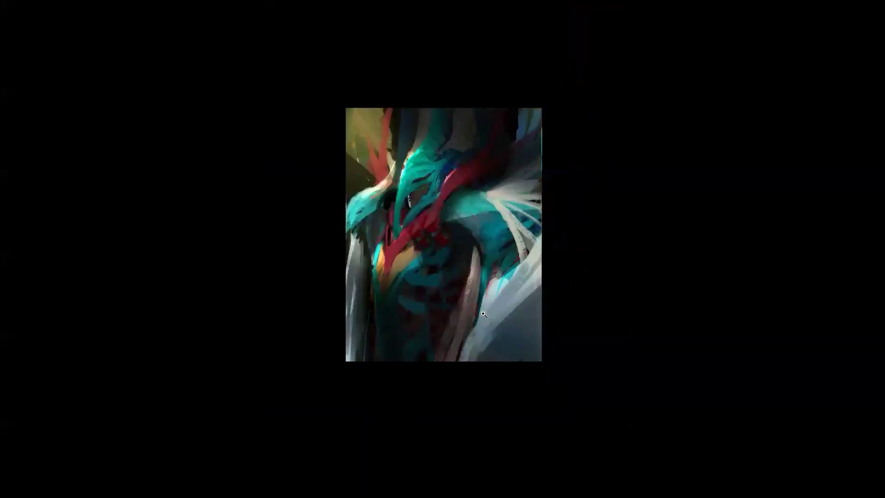
{"action": "left_click", "coordinate": [468, 293]}
{"action": "left_click_drag", "start_coordinate": [418, 143], "coordinate": [505, 230]}
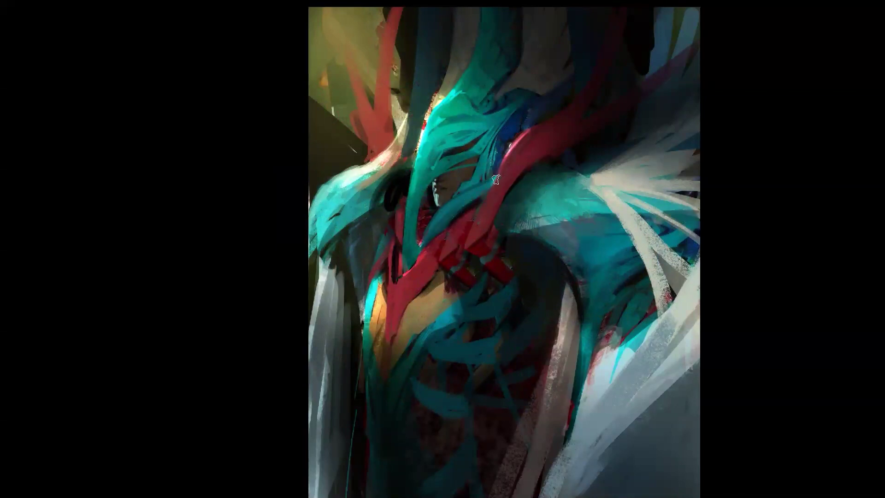
{"action": "left_click_drag", "start_coordinate": [399, 213], "coordinate": [408, 182]}
{"action": "left_click_drag", "start_coordinate": [381, 209], "coordinate": [338, 251]}
{"action": "mouse_move", "coordinate": [386, 211]}
{"action": "left_mouse_down"}
{"action": "mouse_move", "coordinate": [352, 271]}
{"action": "mouse_move", "coordinate": [364, 291]}
{"action": "mouse_move", "coordinate": [378, 239]}
{"action": "mouse_move", "coordinate": [357, 232]}
{"action": "left_mouse_up"}
{"action": "key", "text": "ctrl+z"}
{"action": "key", "text": "ctrl+z"}
Flip the canvas, repaint the smaller shoulder cap with flatter teal and a dark lower edge, and flip back.
{"action": "key", "text": "ctrl+shift+h"}
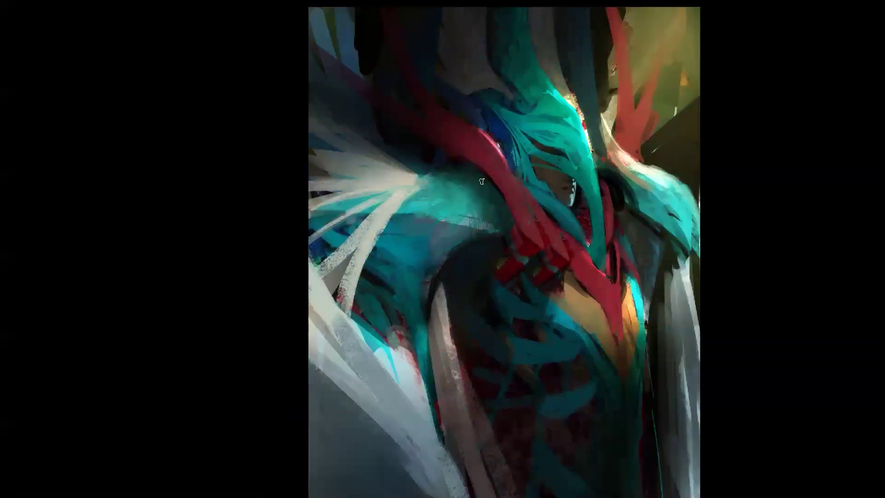
{"action": "left_click_drag", "start_coordinate": [426, 168], "coordinate": [468, 170]}
{"action": "key", "text": "ctrl+z"}
{"action": "left_click_drag", "start_coordinate": [607, 233], "coordinate": [644, 247]}
{"action": "left_click_drag", "start_coordinate": [689, 161], "coordinate": [503, 151]}
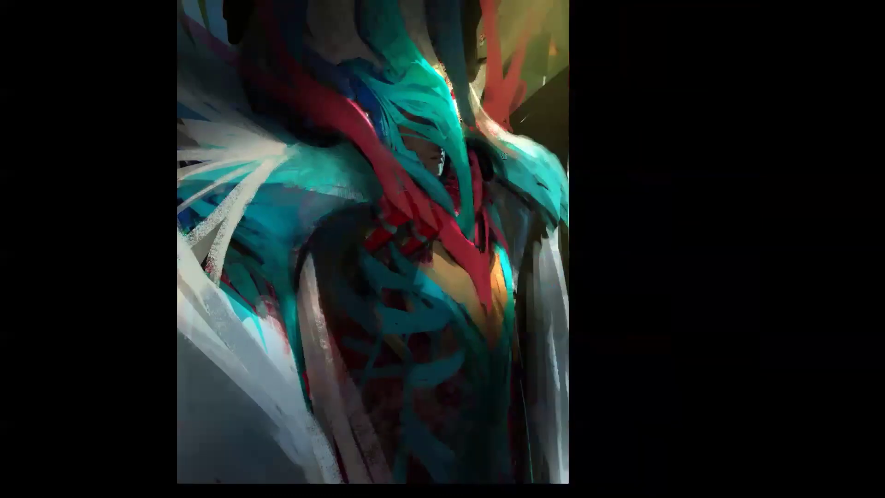
{"action": "mouse_move", "coordinate": [492, 147]}
{"action": "left_mouse_down"}
{"action": "mouse_move", "coordinate": [477, 135]}
{"action": "mouse_move", "coordinate": [525, 164]}
{"action": "mouse_move", "coordinate": [556, 168]}
{"action": "mouse_move", "coordinate": [541, 164]}
{"action": "left_mouse_up"}
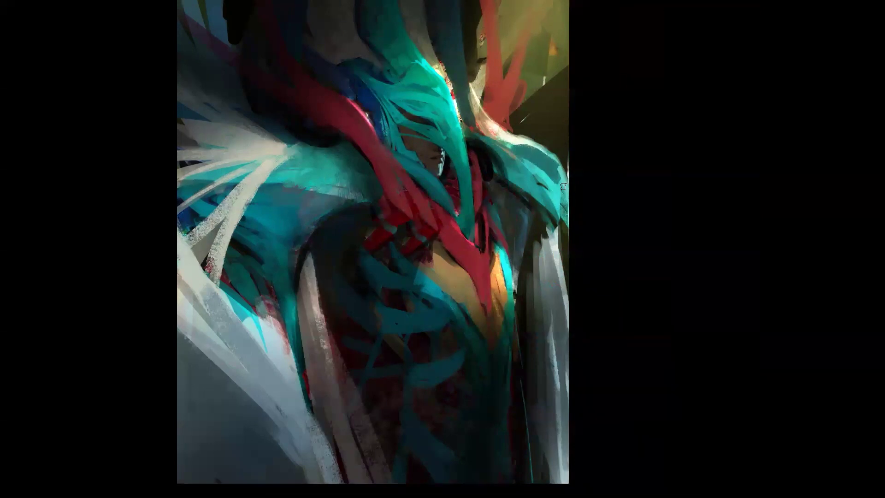
{"action": "left_click", "coordinate": [547, 271], "text": "ctrl+alt"}
{"action": "key", "text": "ctrl+shift+h"}
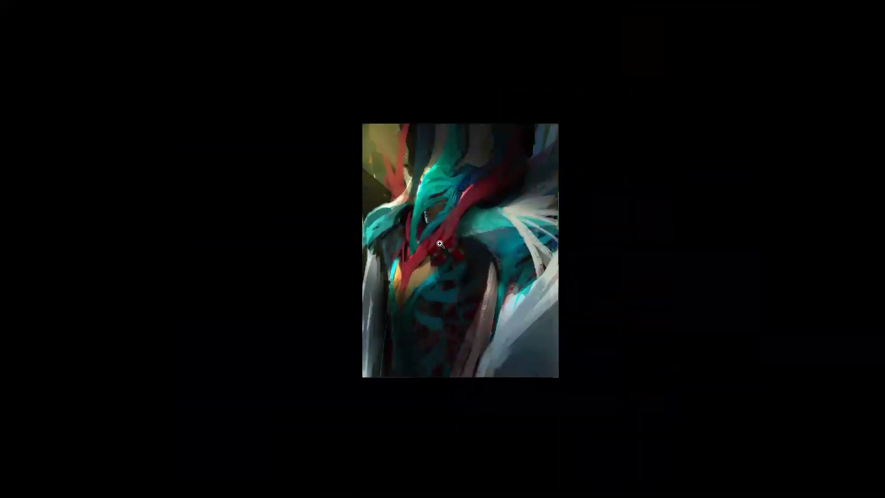
Switch to a small rectangular brush preset for working on the chest and lower robe.
{"action": "left_click", "coordinate": [440, 243], "text": "ctrl"}
{"action": "left_click_drag", "start_coordinate": [541, 319], "coordinate": [551, 225]}
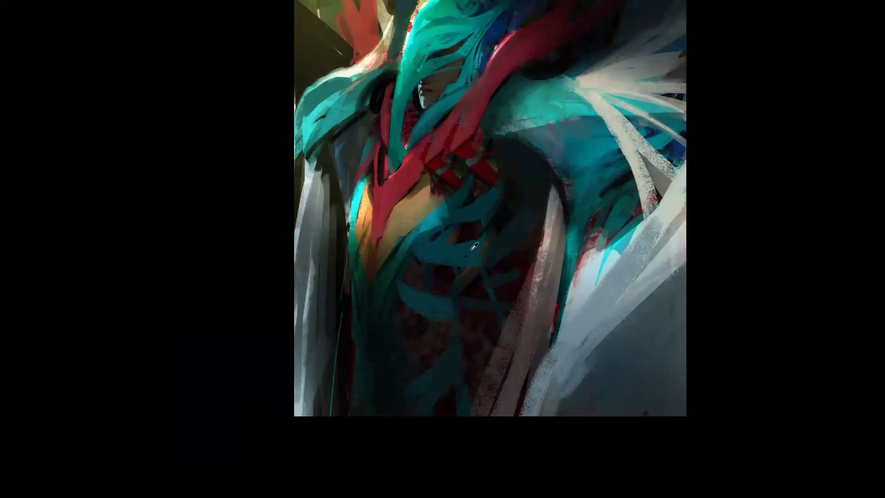
{"action": "right_click", "coordinate": [525, 274]}
{"action": "double_click", "coordinate": [389, 175]}
Try a pale grey forearm and fist silhouette across the lower robe.
{"action": "key", "text": "ctrl+alt+z"}
{"action": "left_click", "coordinate": [571, 318], "text": "alt"}
{"action": "mouse_move", "coordinate": [510, 343]}
{"action": "left_mouse_down"}
{"action": "mouse_move", "coordinate": [504, 366]}
{"action": "mouse_move", "coordinate": [507, 355]}
{"action": "mouse_move", "coordinate": [452, 348]}
{"action": "mouse_move", "coordinate": [402, 353]}
{"action": "mouse_move", "coordinate": [490, 365]}
{"action": "mouse_move", "coordinate": [491, 349]}
{"action": "mouse_move", "coordinate": [503, 366]}
{"action": "mouse_move", "coordinate": [391, 358]}
{"action": "mouse_move", "coordinate": [397, 370]}
{"action": "mouse_move", "coordinate": [439, 368]}
{"action": "left_mouse_up"}
{"action": "key", "text": "ctrl+z"}
{"action": "key", "text": "ctrl+z"}
{"action": "key", "text": "ctrl+z"}
{"action": "key", "text": "ctrl+z"}
{"action": "key", "text": "ctrl+z"}
{"action": "key", "text": "ctrl+z"}
{"action": "key", "text": "ctrl+z"}
{"action": "key", "text": "ctrl+z"}
{"action": "key", "text": "ctrl+z"}
{"action": "key", "text": "ctrl+z"}
{"action": "mouse_move", "coordinate": [505, 338]}
{"action": "left_mouse_down"}
{"action": "mouse_move", "coordinate": [392, 353]}
{"action": "mouse_move", "coordinate": [381, 375]}
{"action": "mouse_move", "coordinate": [381, 368]}
{"action": "mouse_move", "coordinate": [367, 374]}
{"action": "mouse_move", "coordinate": [382, 389]}
{"action": "mouse_move", "coordinate": [399, 360]}
{"action": "mouse_move", "coordinate": [502, 363]}
{"action": "mouse_move", "coordinate": [504, 354]}
{"action": "mouse_move", "coordinate": [424, 350]}
{"action": "mouse_move", "coordinate": [431, 362]}
{"action": "mouse_move", "coordinate": [469, 365]}
{"action": "mouse_move", "coordinate": [420, 356]}
{"action": "mouse_move", "coordinate": [510, 333]}
{"action": "mouse_move", "coordinate": [511, 350]}
{"action": "mouse_move", "coordinate": [512, 337]}
{"action": "mouse_move", "coordinate": [502, 344]}
{"action": "mouse_move", "coordinate": [515, 326]}
{"action": "mouse_move", "coordinate": [510, 348]}
{"action": "mouse_move", "coordinate": [462, 352]}
{"action": "mouse_move", "coordinate": [504, 346]}
{"action": "left_mouse_up"}
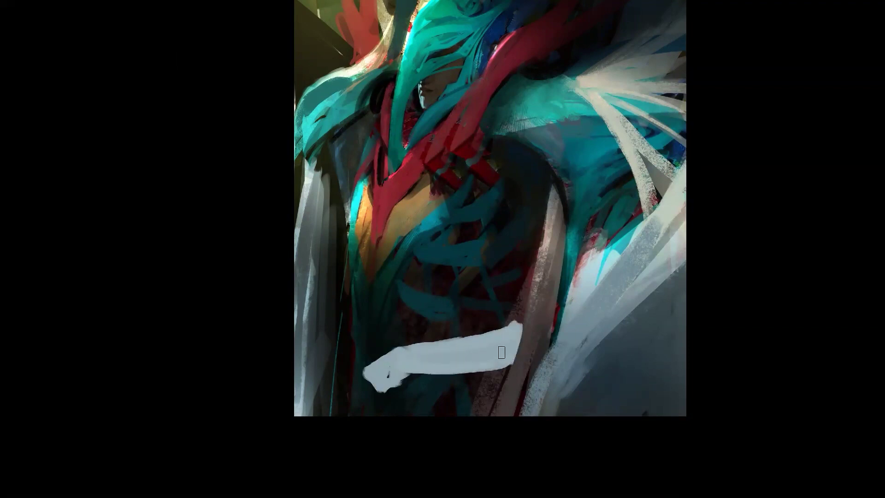
Try a second pale forearm above the first on the flipped canvas, and undo both forearms.
{"action": "key", "text": "ctrl+shift+h"}
{"action": "left_click_drag", "start_coordinate": [551, 305], "coordinate": [430, 318]}
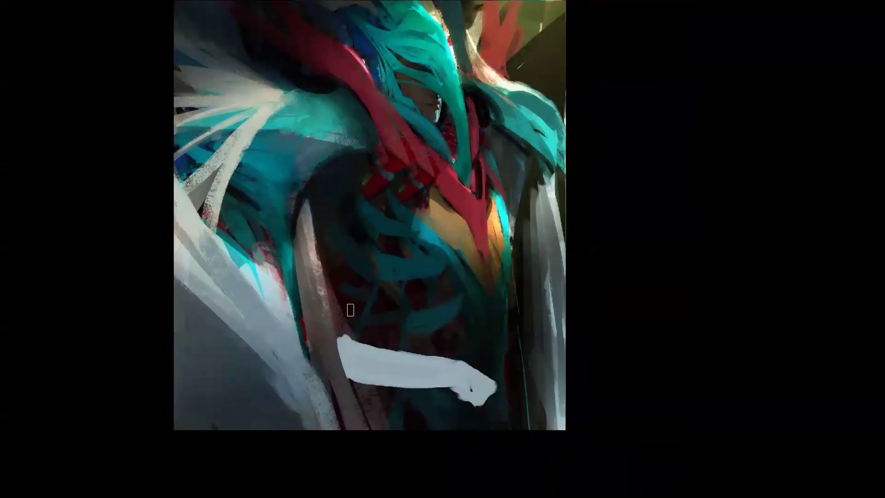
{"action": "mouse_move", "coordinate": [333, 301]}
{"action": "left_mouse_down"}
{"action": "mouse_move", "coordinate": [368, 317]}
{"action": "mouse_move", "coordinate": [348, 315]}
{"action": "mouse_move", "coordinate": [363, 320]}
{"action": "mouse_move", "coordinate": [337, 300]}
{"action": "mouse_move", "coordinate": [403, 325]}
{"action": "mouse_move", "coordinate": [373, 323]}
{"action": "mouse_move", "coordinate": [408, 323]}
{"action": "mouse_move", "coordinate": [423, 338]}
{"action": "left_mouse_up"}
{"action": "left_click", "coordinate": [529, 351], "text": "ctrl+alt"}
{"action": "left_click", "coordinate": [527, 351], "text": "ctrl+alt"}
{"action": "left_click", "coordinate": [526, 353], "text": "ctrl+alt"}
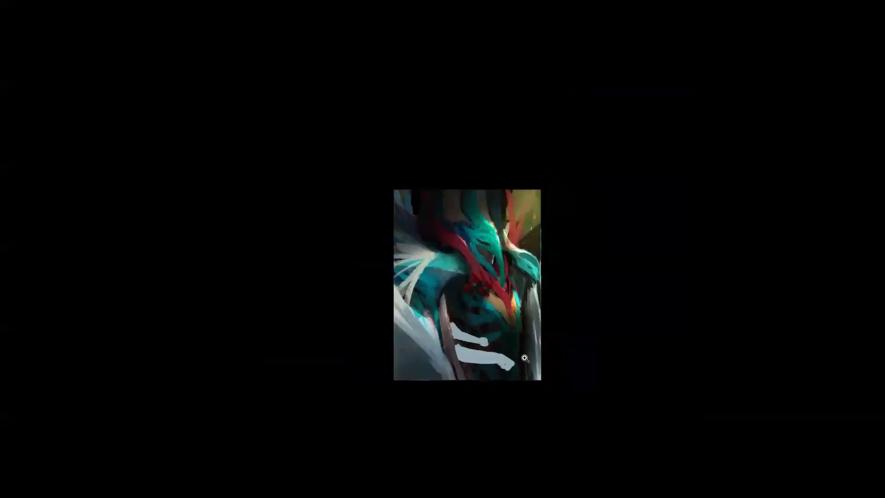
{"action": "left_click", "coordinate": [521, 358], "text": "ctrl"}
{"action": "left_click", "coordinate": [519, 357], "text": "ctrl"}
{"action": "key", "text": "ctrl+alt+z"}
{"action": "key", "text": "ctrl+alt+z"}
{"action": "key", "text": "ctrl+alt+z"}
{"action": "key", "text": "ctrl+alt+z"}
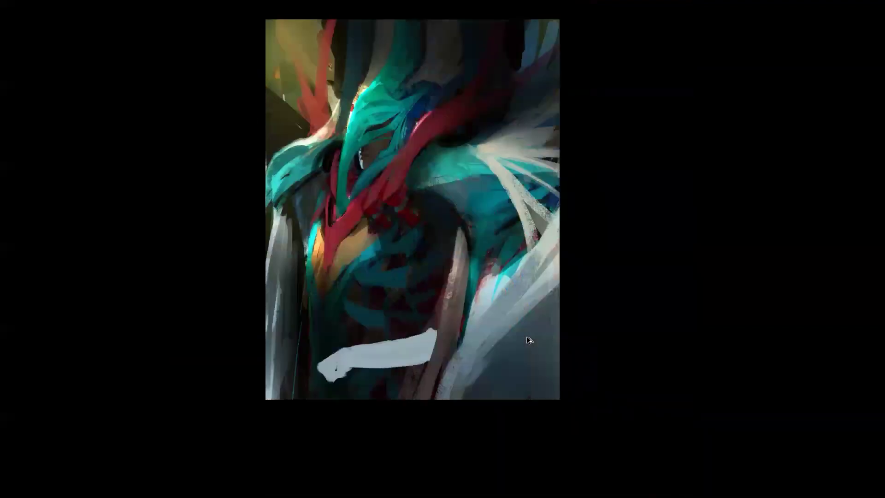
{"action": "key", "text": "ctrl+z"}
{"action": "key", "text": "ctrl+z"}
{"action": "key", "text": "ctrl+z"}
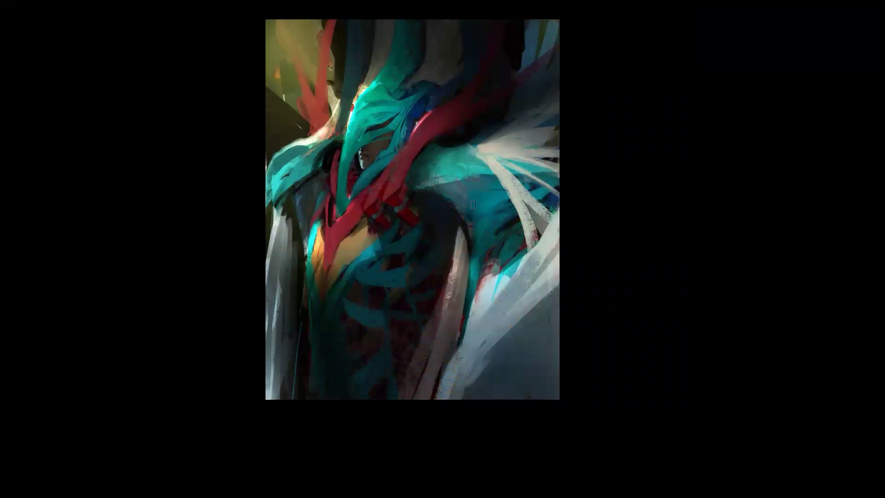
Enlarge the brush and sweep long teal strokes down the brown sleeve and the narrow grey sleeve.
{"action": "left_click_drag", "start_coordinate": [458, 217], "coordinate": [414, 393]}
{"action": "left_click_drag", "start_coordinate": [432, 347], "coordinate": [406, 425]}
{"action": "key", "text": "]"}
{"action": "key", "text": "]"}
{"action": "left_click_drag", "start_coordinate": [452, 274], "coordinate": [403, 444]}
{"action": "left_click_drag", "start_coordinate": [289, 235], "coordinate": [283, 400]}
{"action": "left_click", "coordinate": [286, 284], "text": "alt"}
{"action": "left_click_drag", "start_coordinate": [281, 263], "coordinate": [295, 427]}
{"action": "left_click_drag", "start_coordinate": [455, 251], "coordinate": [391, 423]}
{"action": "mouse_move", "coordinate": [460, 228]}
{"action": "left_mouse_down"}
{"action": "mouse_move", "coordinate": [382, 417]}
{"action": "mouse_move", "coordinate": [410, 370]}
{"action": "mouse_move", "coordinate": [394, 387]}
{"action": "left_mouse_up"}
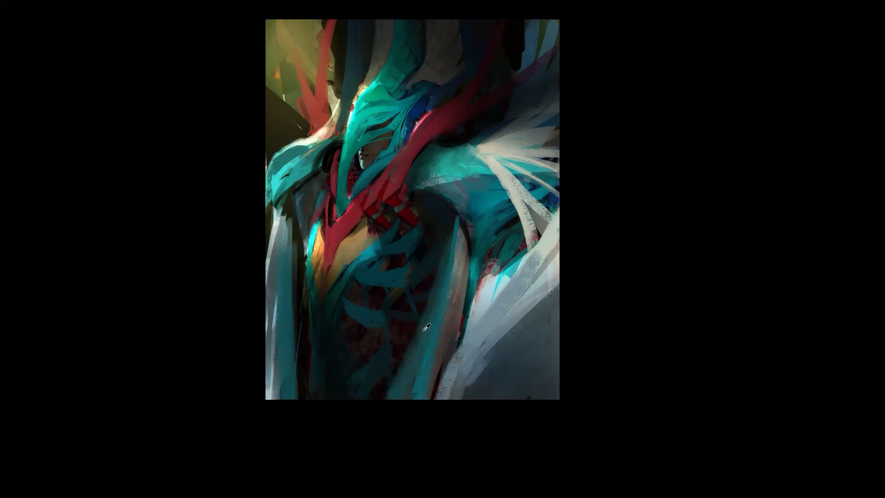
{"action": "left_click_drag", "start_coordinate": [454, 212], "coordinate": [448, 253]}
Shrink the brush, outline the armholes with thin crimson arcs, add red streaks on the chest, and flip the canvas.
{"action": "key", "text": "["}
{"action": "key", "text": "["}
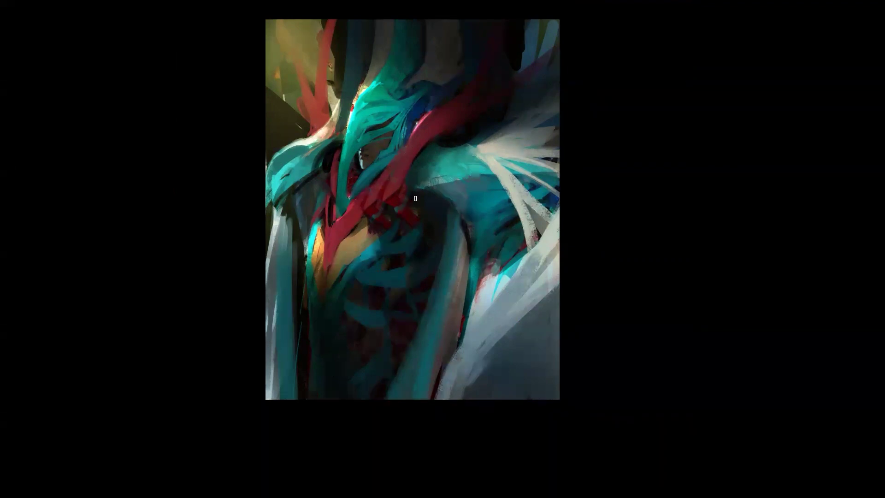
{"action": "left_click_drag", "start_coordinate": [425, 193], "coordinate": [459, 217]}
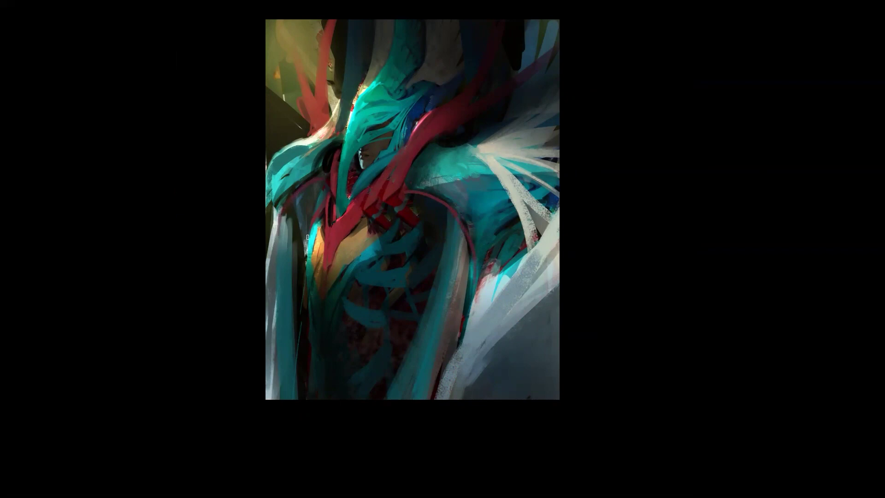
{"action": "scroll", "coordinate": [428, 277], "scroll_direction": "down", "scroll_amount": 2}
{"action": "key", "text": "ctrl+shift+h"}
{"action": "scroll", "coordinate": [483, 284], "scroll_direction": "up", "scroll_amount": 2}
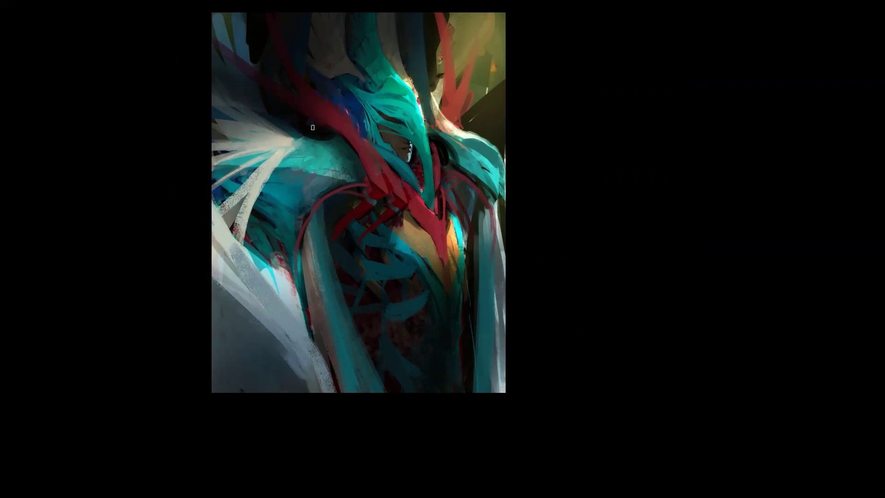
Add deep blue behind the red sash and extend the teal on the smaller shoulder's outer edge.
{"action": "left_click_drag", "start_coordinate": [317, 128], "coordinate": [252, 83]}
{"action": "key", "text": "ctrl+z"}
{"action": "left_click", "coordinate": [480, 259], "text": "alt"}
{"action": "left_click", "coordinate": [480, 258], "text": "alt"}
{"action": "left_click", "coordinate": [474, 284], "text": "ctrl"}
{"action": "left_click", "coordinate": [475, 284], "text": "ctrl"}
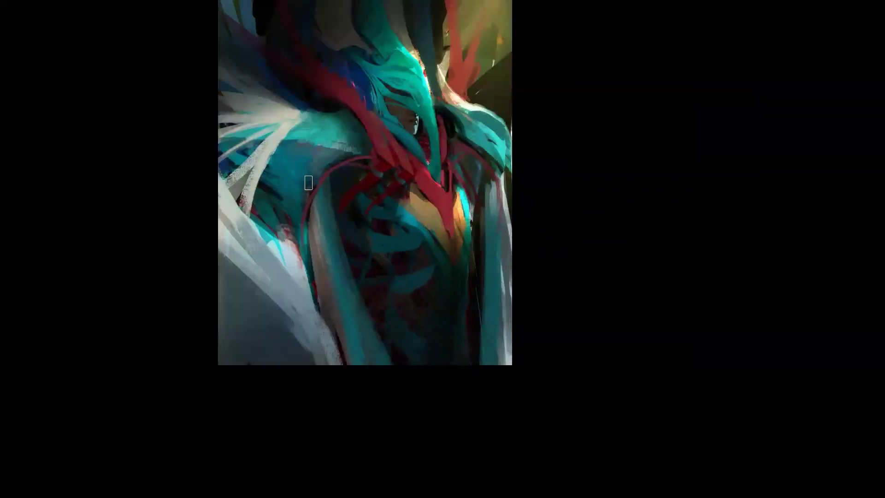
{"action": "mouse_move", "coordinate": [495, 167]}
{"action": "left_mouse_down"}
{"action": "mouse_move", "coordinate": [498, 152]}
{"action": "mouse_move", "coordinate": [513, 172]}
{"action": "mouse_move", "coordinate": [493, 149]}
{"action": "left_mouse_up"}
{"action": "scroll", "coordinate": [477, 330], "scroll_direction": "down", "scroll_amount": 4}
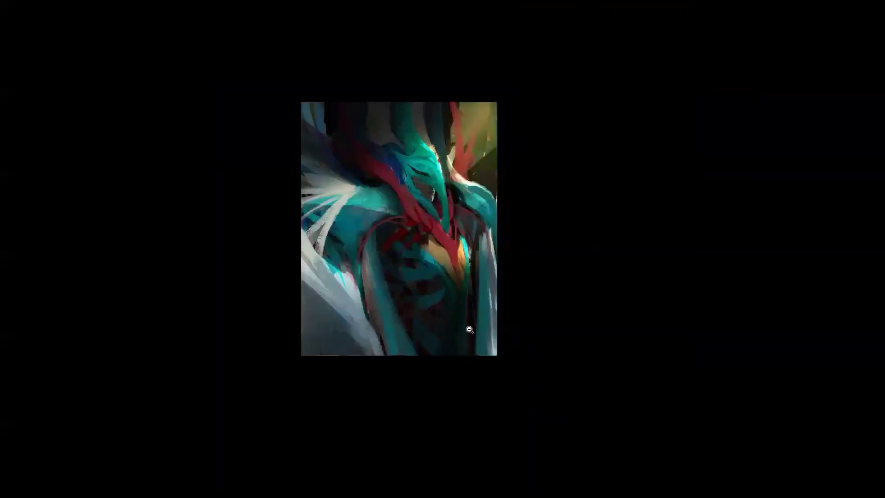
Flip the canvas and brush muted grey over the upper part of the narrow teal sleeve.
{"action": "key", "text": "ctrl+shift+h"}
{"action": "scroll", "coordinate": [461, 287], "scroll_direction": "up", "scroll_amount": 5}
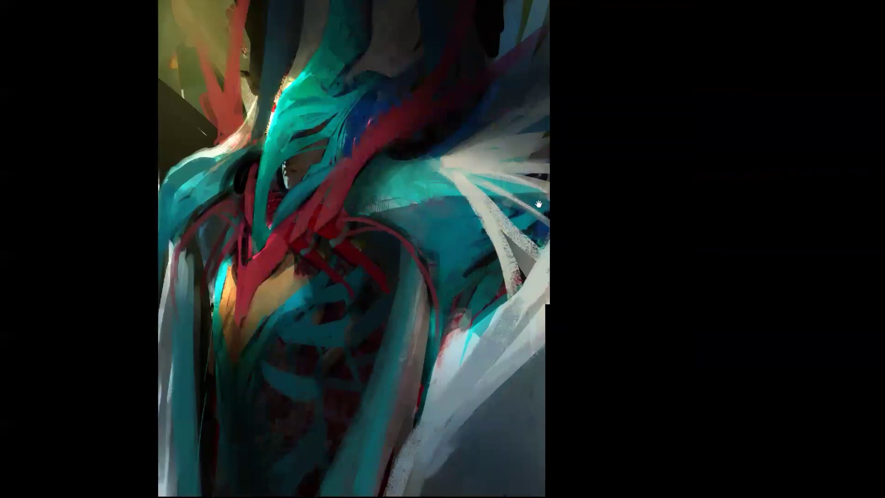
{"action": "left_click_drag", "start_coordinate": [480, 237], "coordinate": [668, 131]}
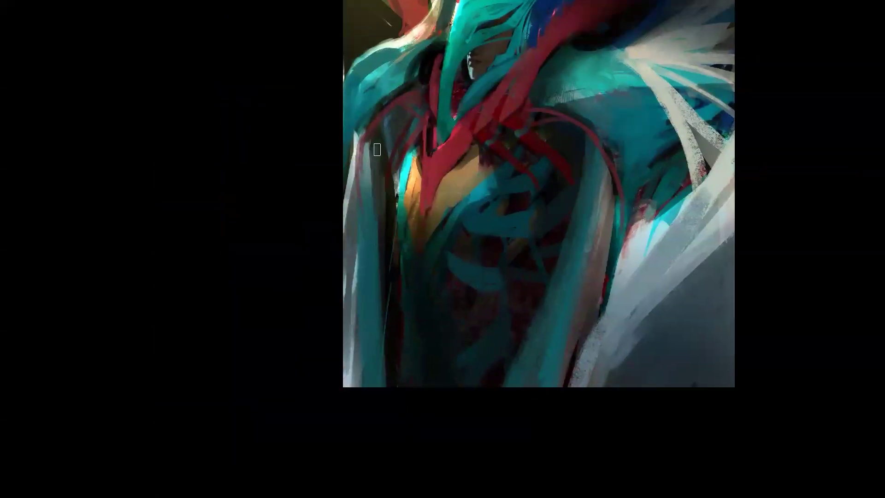
{"action": "left_click_drag", "start_coordinate": [379, 157], "coordinate": [382, 268]}
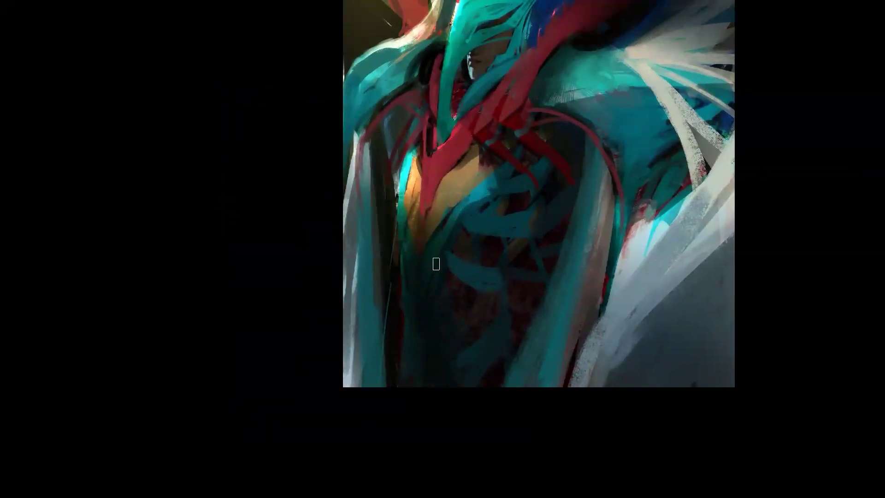
Darken the lower robe and wing with a large soft black brush, size 1100 at 20% flow.
{"action": "key", "text": "ctrl+minus"}
{"action": "key", "text": "Tab"}
{"action": "right_click", "coordinate": [523, 222]}
{"action": "left_click", "coordinate": [674, 186]}
{"action": "left_click", "coordinate": [270, 182]}
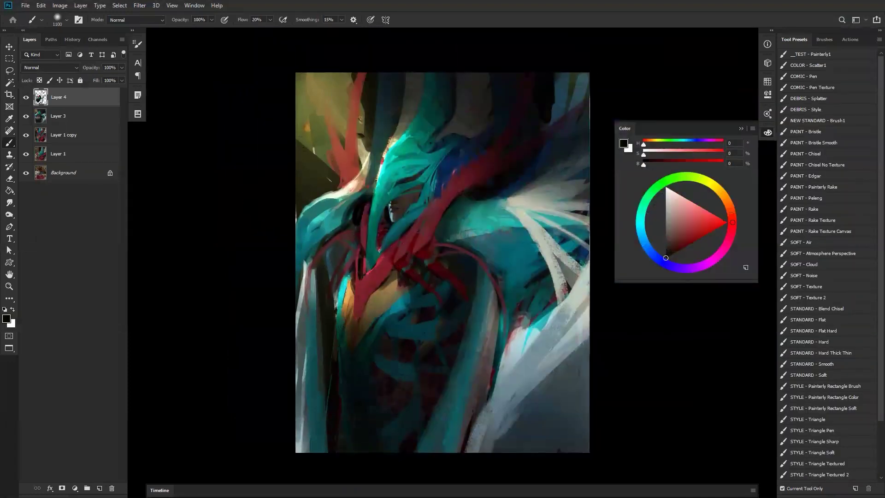
{"action": "left_click_drag", "start_coordinate": [470, 352], "coordinate": [461, 289]}
{"action": "mouse_move", "coordinate": [480, 347]}
{"action": "left_mouse_down"}
{"action": "mouse_move", "coordinate": [272, 401]}
{"action": "mouse_move", "coordinate": [492, 330]}
{"action": "mouse_move", "coordinate": [342, 396]}
{"action": "left_mouse_up"}
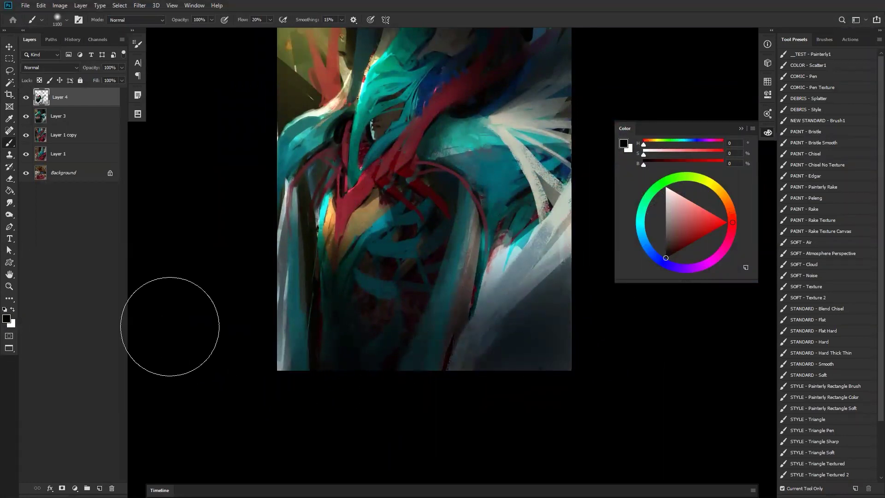
{"action": "left_click", "coordinate": [544, 198]}
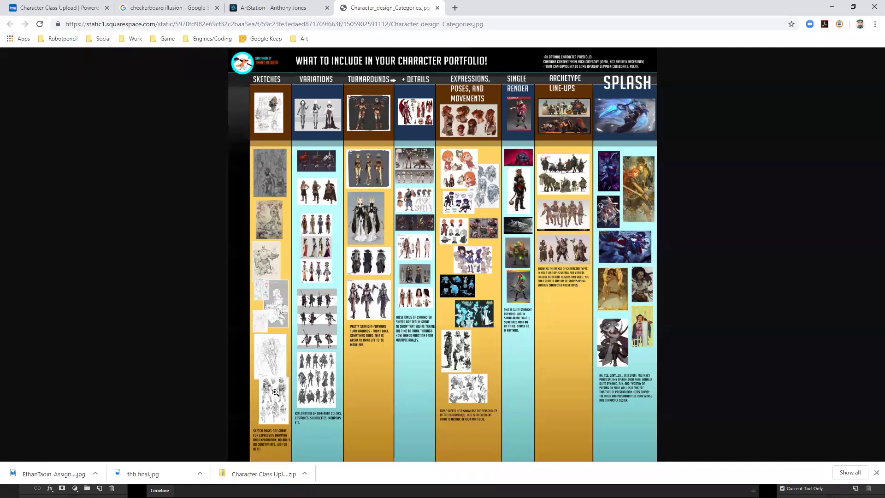
In the browser, examine the silhouette sheets in the character portfolio chart's Variations column, then view the whole chart.
{"action": "left_click", "coordinate": [308, 363]}
{"action": "scroll", "coordinate": [360, 315], "scroll_direction": "down", "scroll_amount": 3}
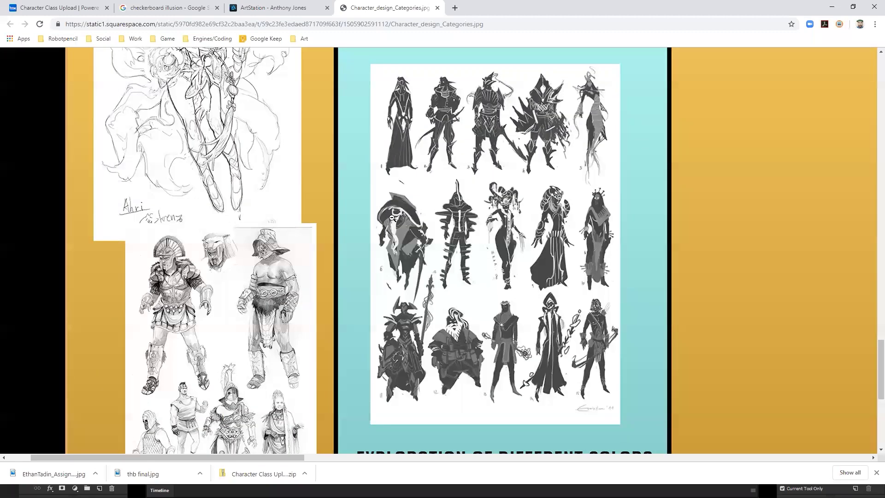
{"action": "left_click", "coordinate": [318, 231]}
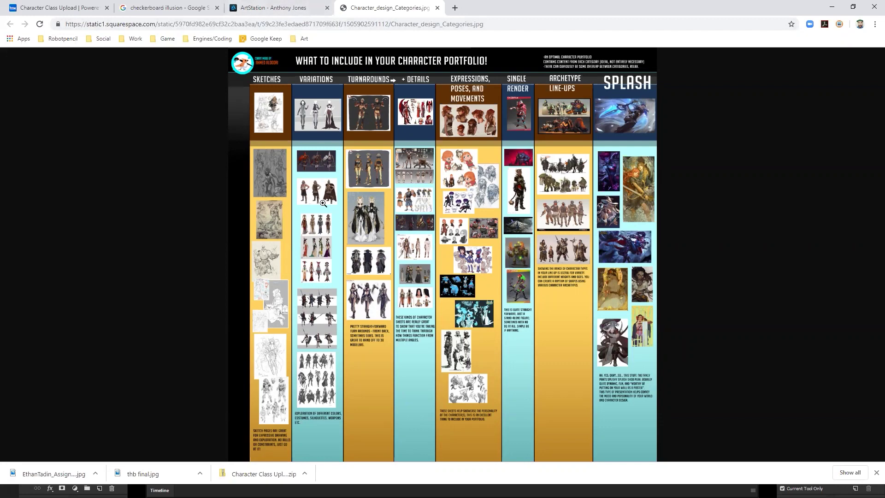
Browse the liked artworks on ArtStation, open the Space station piece and go to its artist's profile.
{"action": "left_click", "coordinate": [260, 9]}
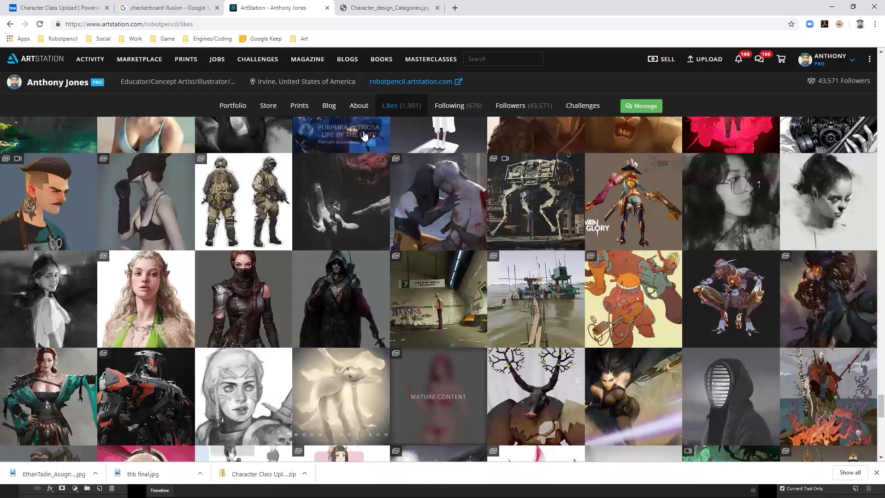
{"action": "scroll", "coordinate": [395, 158], "scroll_direction": "up", "scroll_amount": 5}
{"action": "scroll", "coordinate": [395, 158], "scroll_direction": "up", "scroll_amount": 15}
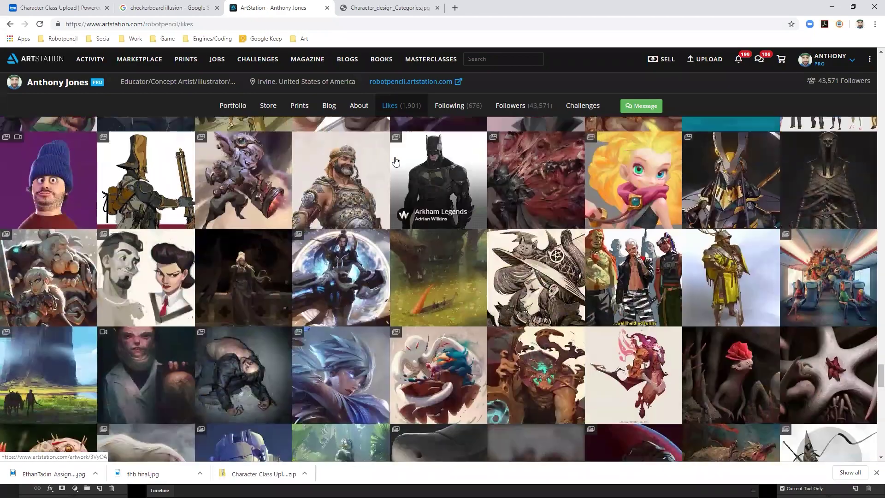
{"action": "scroll", "coordinate": [521, 208], "scroll_direction": "up", "scroll_amount": 2}
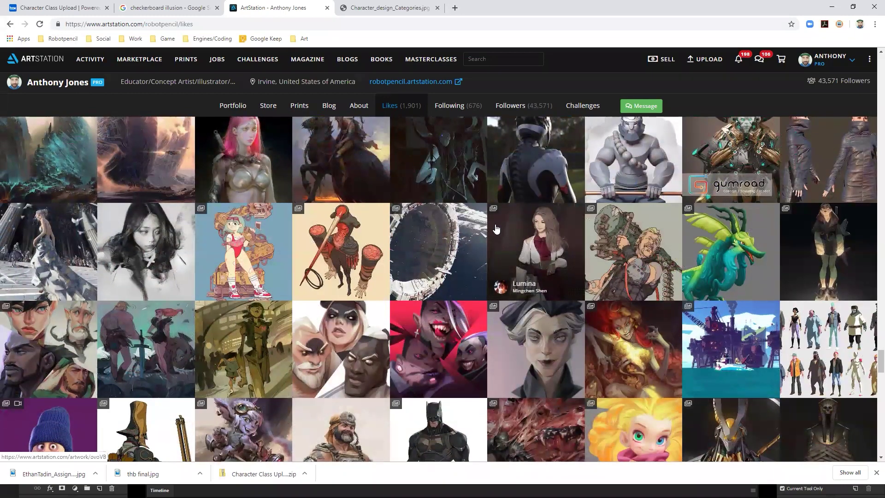
{"action": "scroll", "coordinate": [442, 240], "scroll_direction": "down", "scroll_amount": 1}
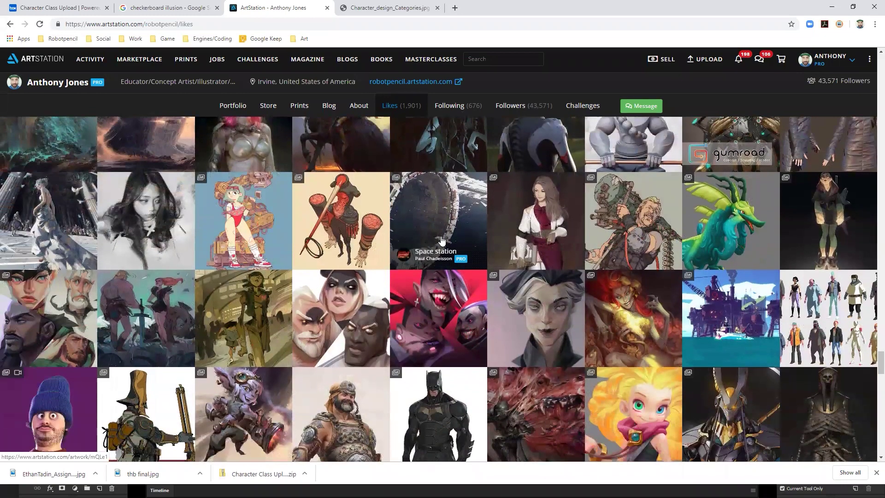
{"action": "scroll", "coordinate": [441, 241], "scroll_direction": "down", "scroll_amount": 2}
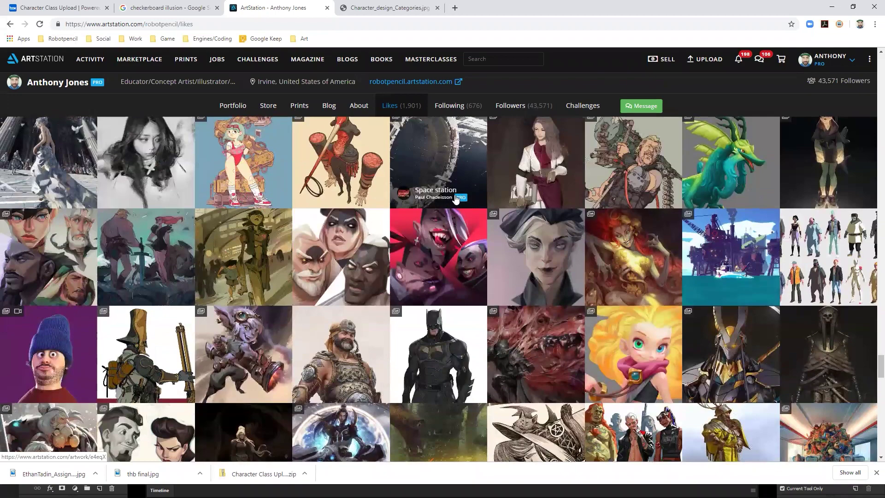
{"action": "left_click", "coordinate": [463, 149]}
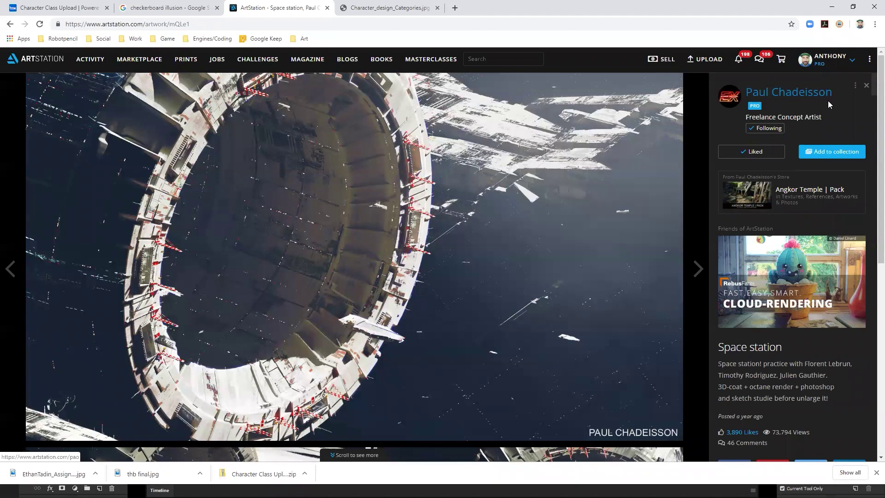
{"action": "left_click", "coordinate": [802, 96]}
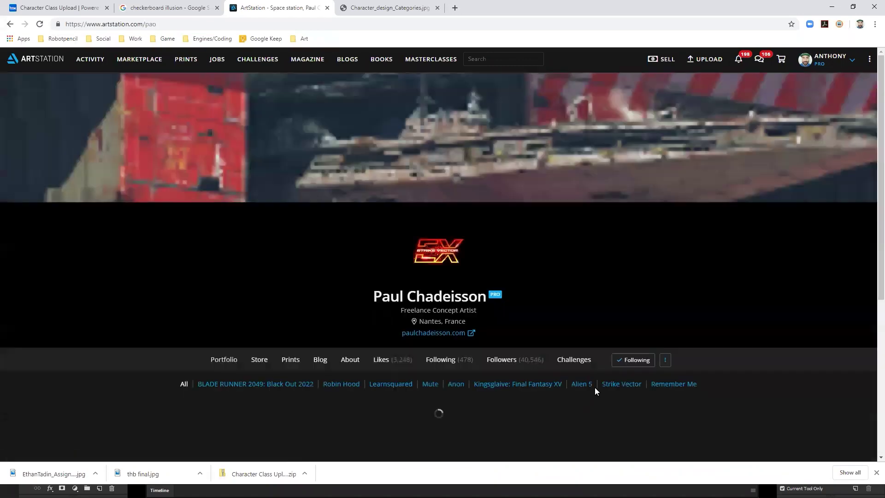
Survey the environment and spaceship thumbnails in the artist's portfolio, comparing them briefly with the character portfolio chart.
{"action": "scroll", "coordinate": [594, 387], "scroll_direction": "down", "scroll_amount": 8}
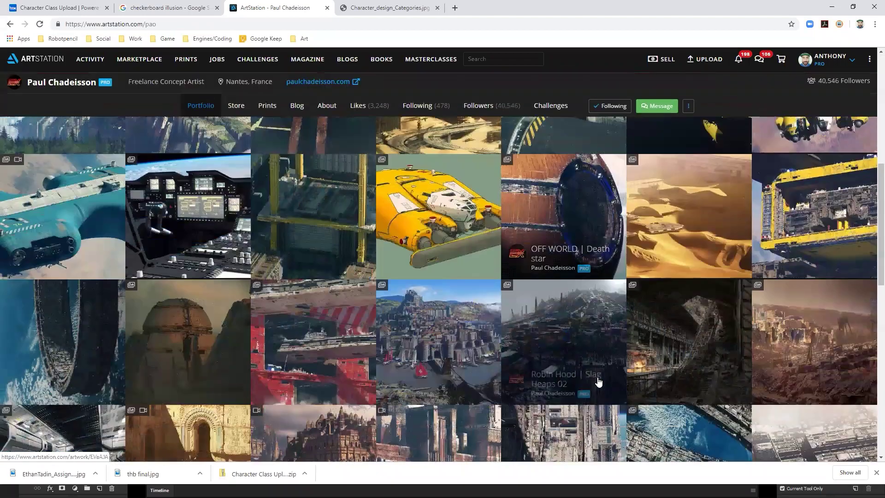
{"action": "scroll", "coordinate": [598, 382], "scroll_direction": "down", "scroll_amount": 15}
{"action": "scroll", "coordinate": [597, 382], "scroll_direction": "up", "scroll_amount": 20}
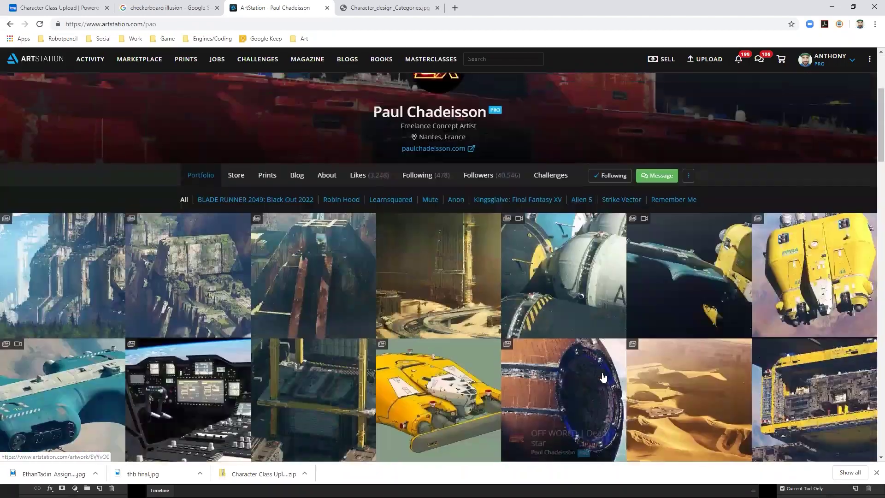
{"action": "scroll", "coordinate": [602, 377], "scroll_direction": "down", "scroll_amount": 6}
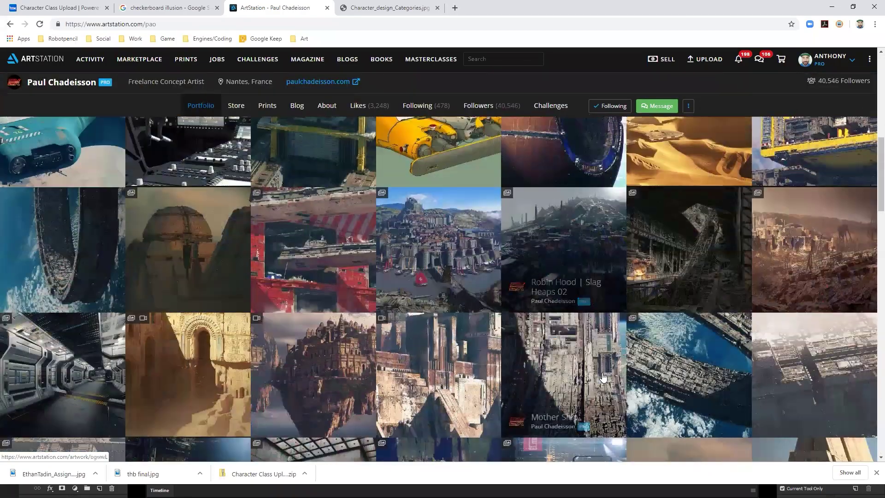
{"action": "scroll", "coordinate": [602, 377], "scroll_direction": "down", "scroll_amount": 15}
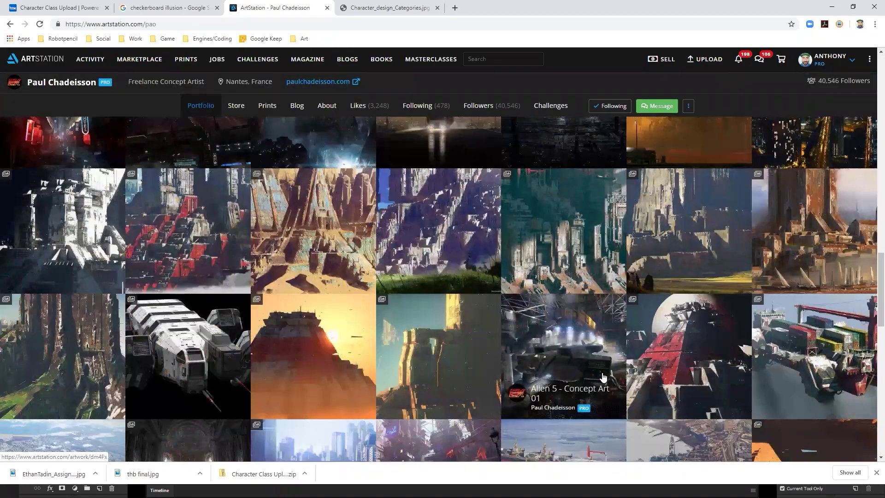
{"action": "scroll", "coordinate": [603, 377], "scroll_direction": "down", "scroll_amount": 3}
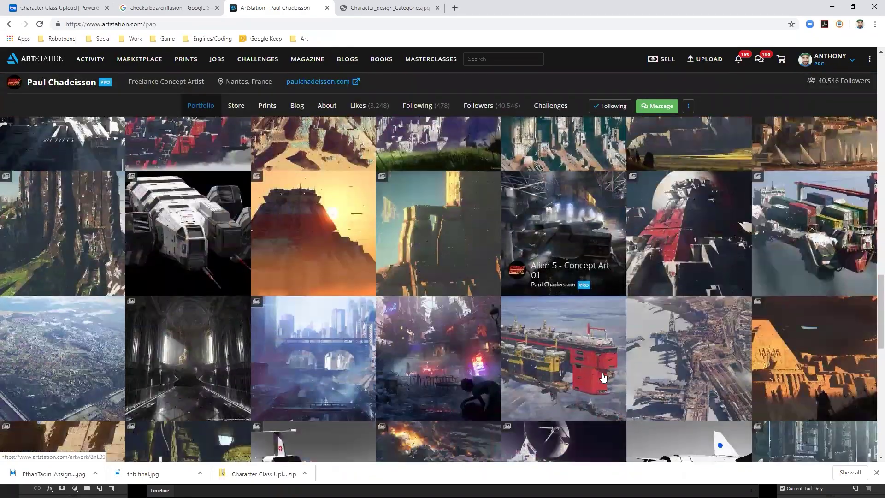
{"action": "left_click", "coordinate": [396, 7]}
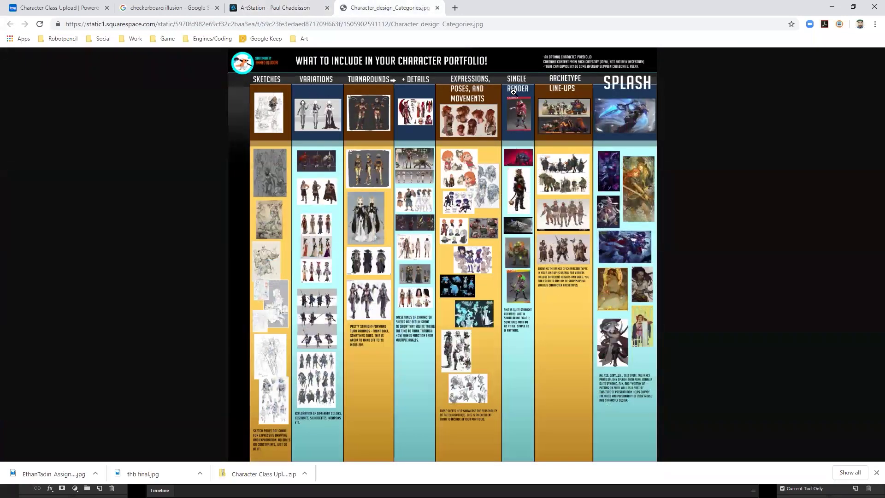
{"action": "left_click", "coordinate": [252, 14]}
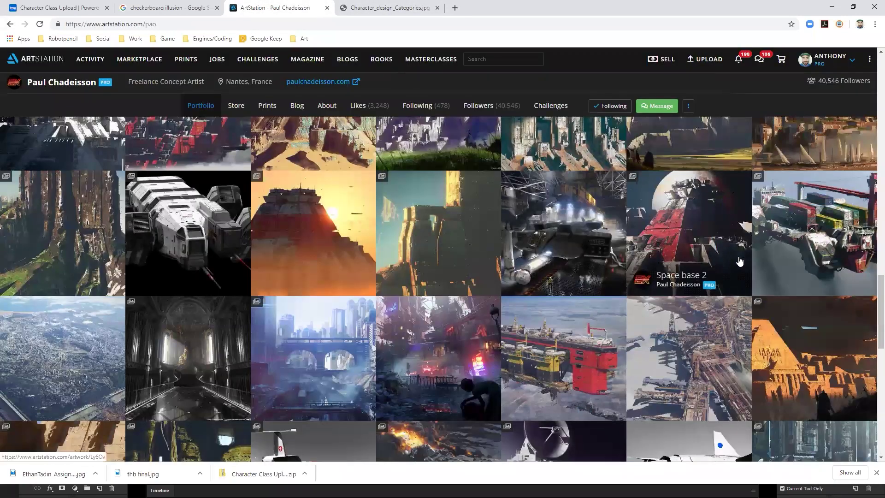
Find the white and red spacecraft in the portfolio, open Ship sketch and examine its images.
{"action": "scroll", "coordinate": [706, 273], "scroll_direction": "down", "scroll_amount": 7}
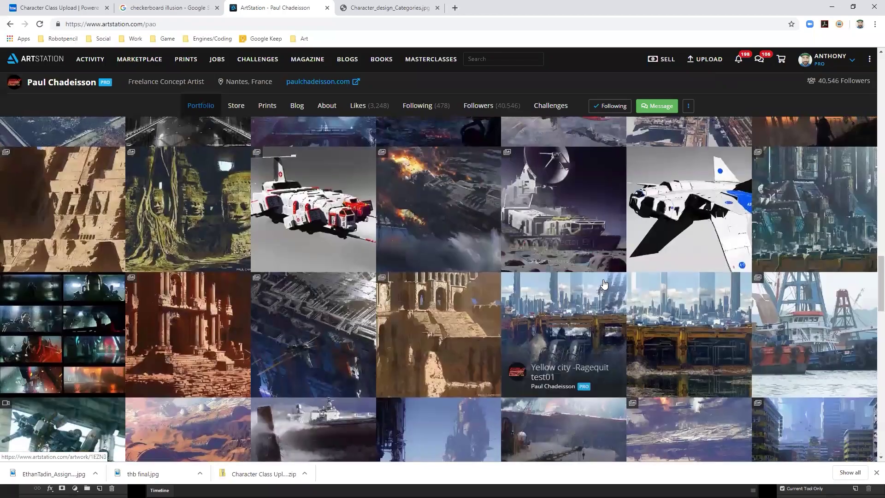
{"action": "scroll", "coordinate": [350, 277], "scroll_direction": "up", "scroll_amount": 3}
{"action": "left_click", "coordinate": [349, 276]}
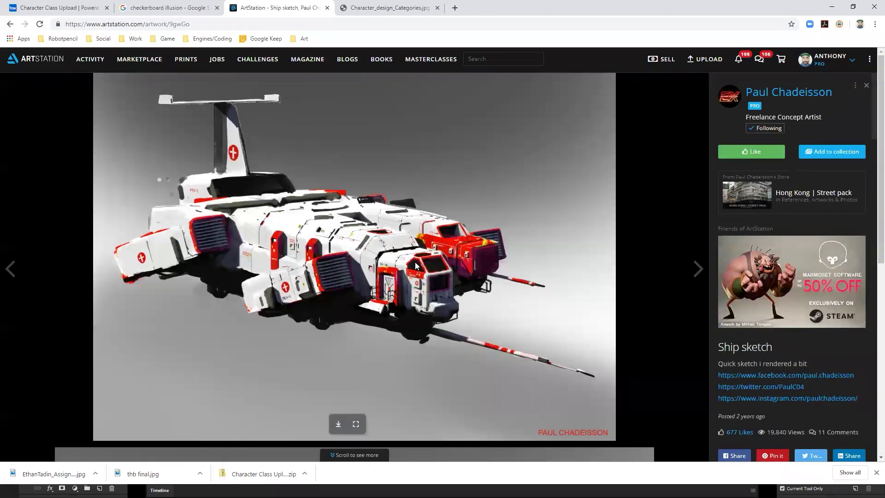
{"action": "scroll", "coordinate": [448, 351], "scroll_direction": "down", "scroll_amount": 4}
{"action": "scroll", "coordinate": [448, 347], "scroll_direction": "down", "scroll_amount": 4}
{"action": "scroll", "coordinate": [448, 349], "scroll_direction": "up", "scroll_amount": 7}
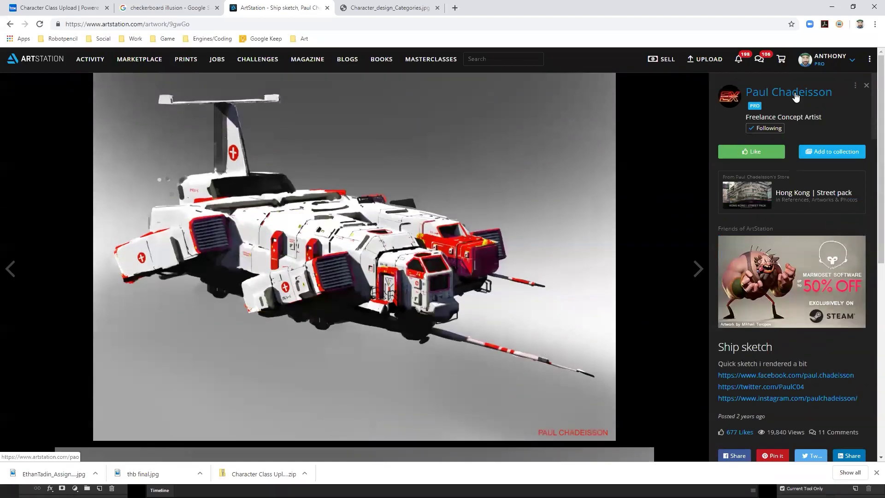
Return to the artist's portfolio, open Abandoned Blade runner 03 and examine its series of architectural environment paintings.
{"action": "left_click", "coordinate": [795, 95]}
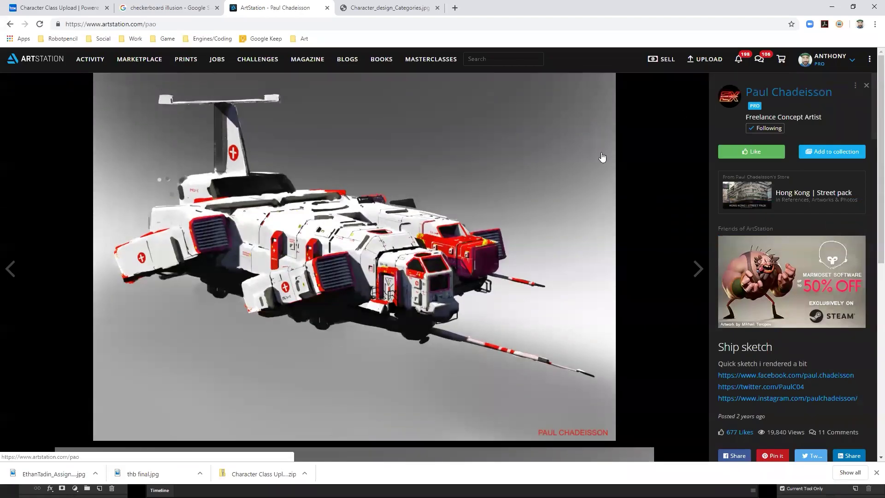
{"action": "scroll", "coordinate": [447, 279], "scroll_direction": "up", "scroll_amount": 10}
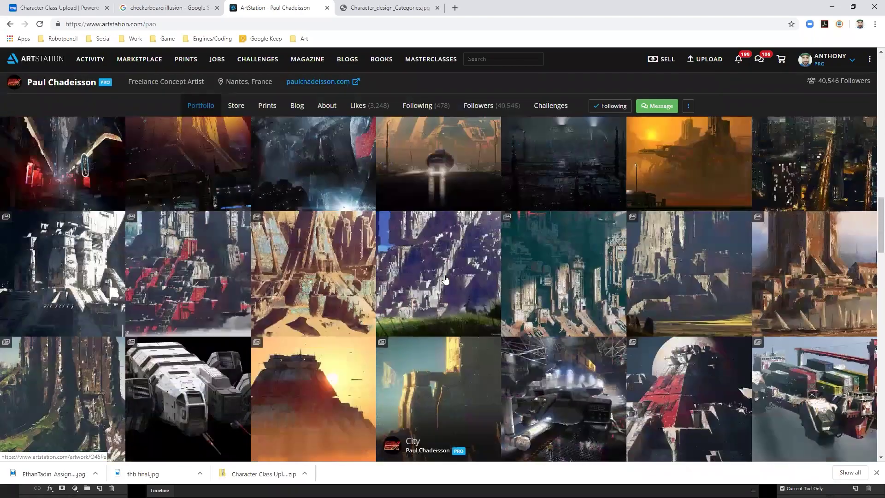
{"action": "scroll", "coordinate": [445, 277], "scroll_direction": "up", "scroll_amount": 10}
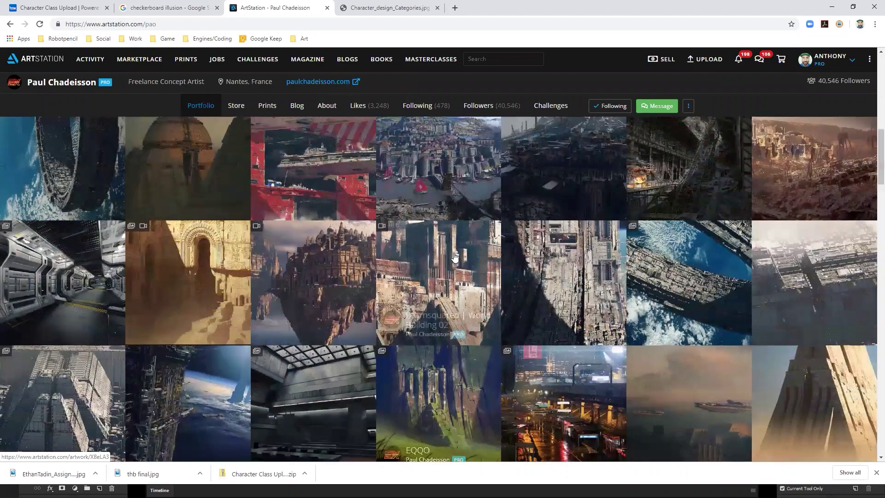
{"action": "scroll", "coordinate": [457, 252], "scroll_direction": "up", "scroll_amount": 10}
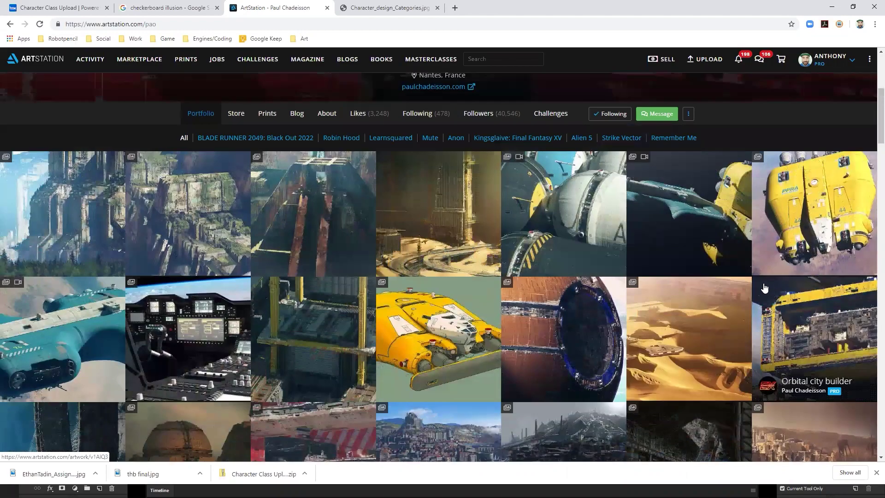
{"action": "left_click", "coordinate": [78, 249]}
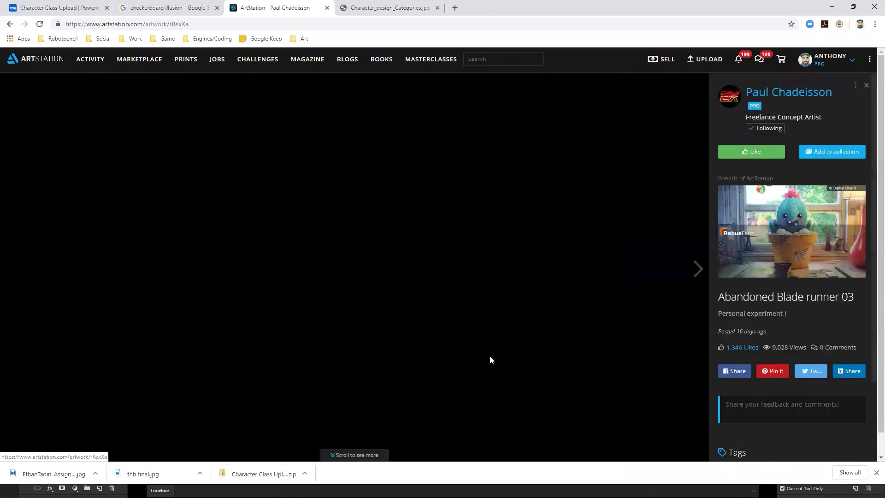
{"action": "scroll", "coordinate": [489, 357], "scroll_direction": "down", "scroll_amount": 10}
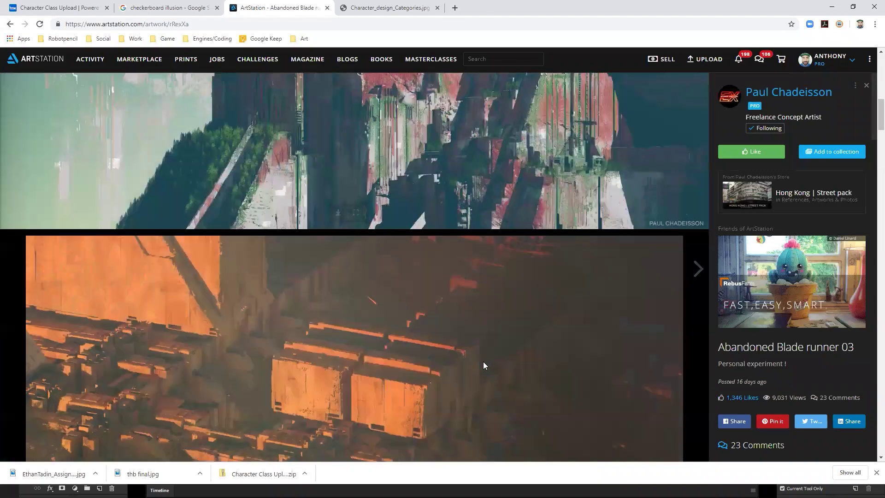
{"action": "scroll", "coordinate": [408, 299], "scroll_direction": "down", "scroll_amount": 12}
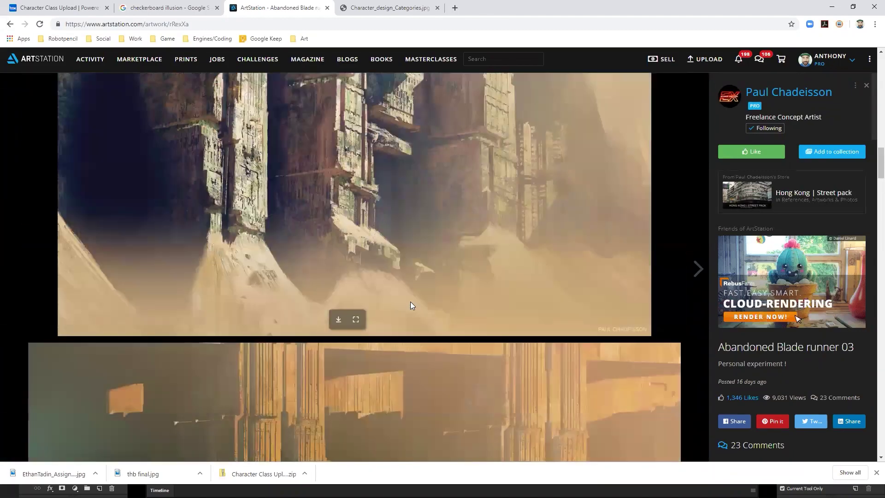
{"action": "scroll", "coordinate": [410, 306], "scroll_direction": "down", "scroll_amount": 15}
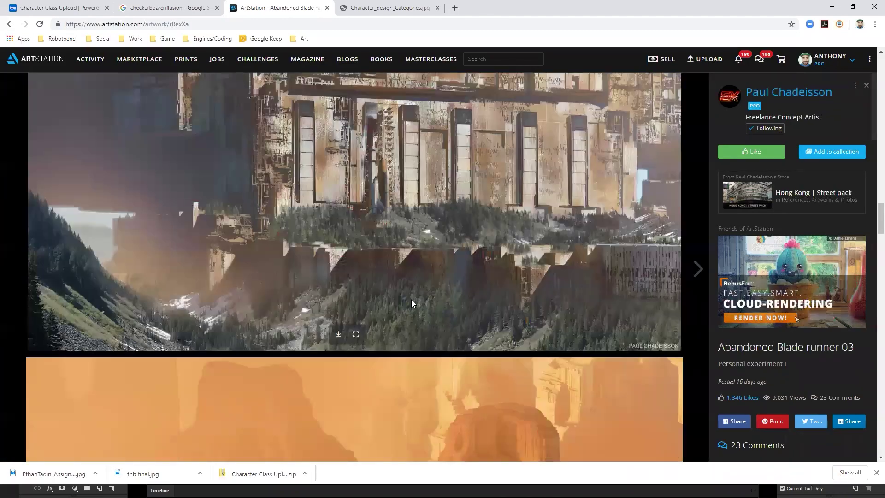
{"action": "scroll", "coordinate": [412, 304], "scroll_direction": "down", "scroll_amount": 15}
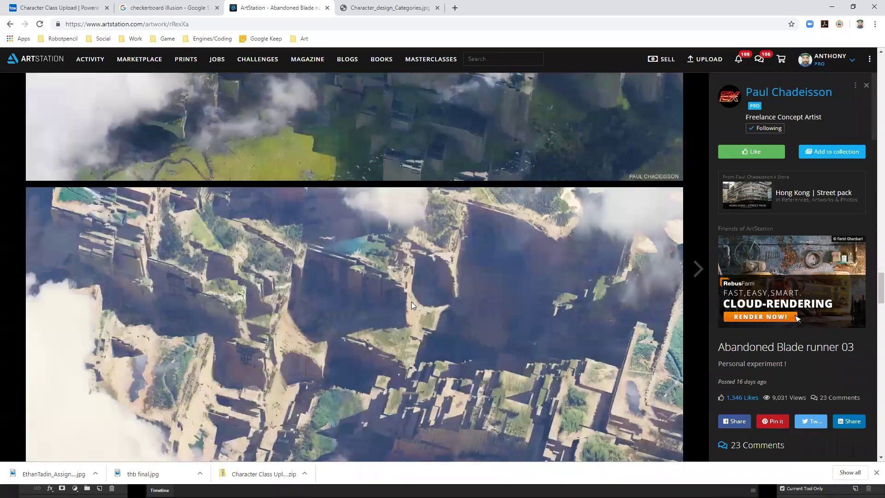
{"action": "scroll", "coordinate": [412, 304], "scroll_direction": "down", "scroll_amount": 6}
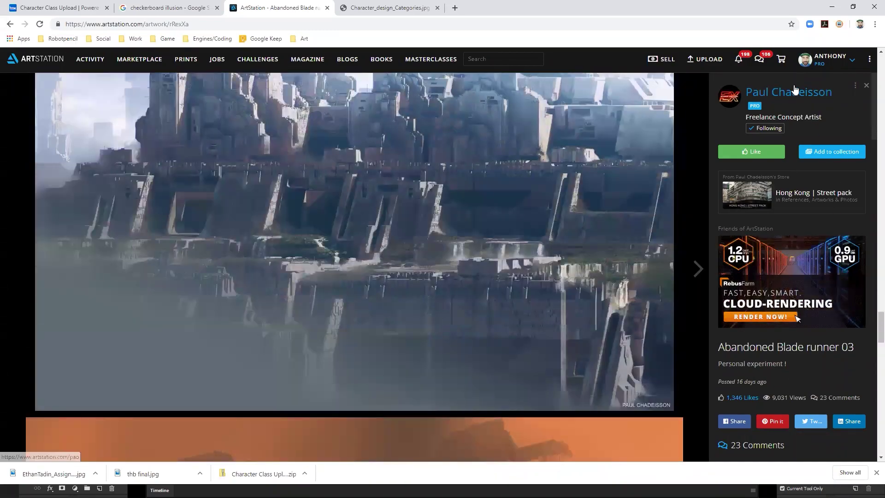
Return to the artist's portfolio, open Space Tank and examine its renders of the tanker modules.
{"action": "left_click", "coordinate": [812, 92]}
{"action": "left_click", "coordinate": [569, 199]}
{"action": "scroll", "coordinate": [566, 341], "scroll_direction": "down", "scroll_amount": 3}
{"action": "scroll", "coordinate": [562, 339], "scroll_direction": "down", "scroll_amount": 10}
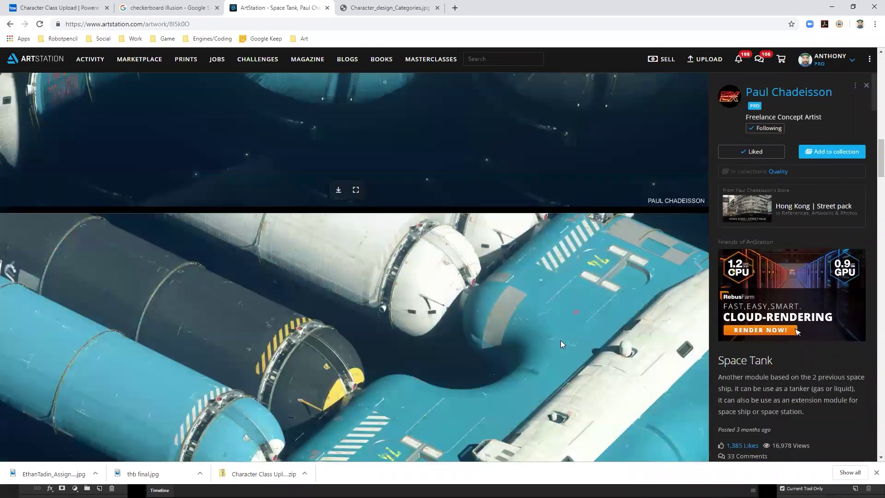
{"action": "scroll", "coordinate": [475, 285], "scroll_direction": "down", "scroll_amount": 12}
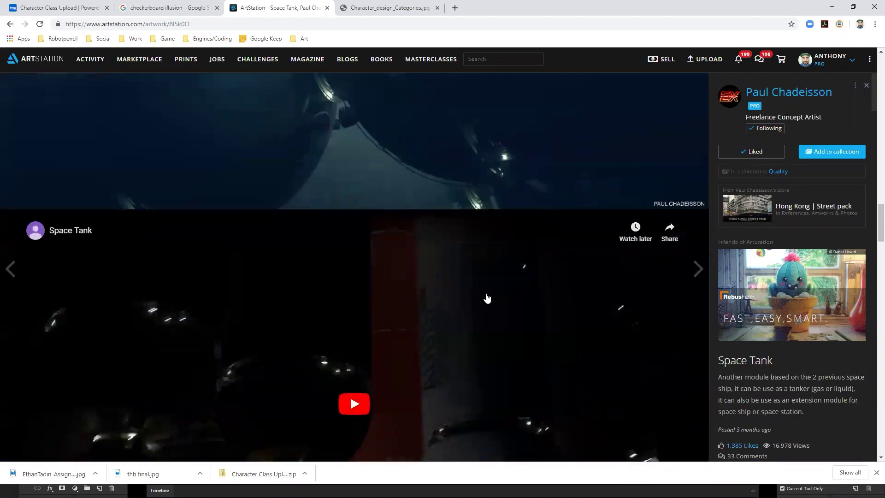
{"action": "scroll", "coordinate": [485, 293], "scroll_direction": "down", "scroll_amount": 3}
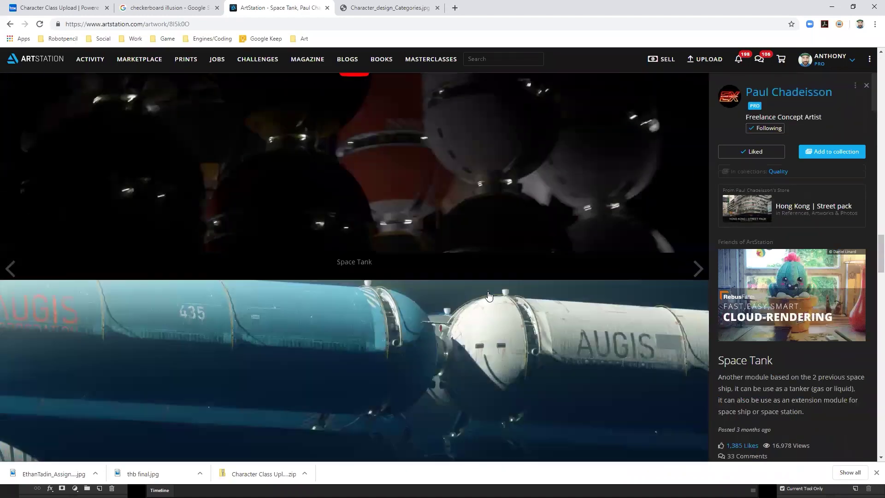
{"action": "scroll", "coordinate": [484, 302], "scroll_direction": "down", "scroll_amount": 18}
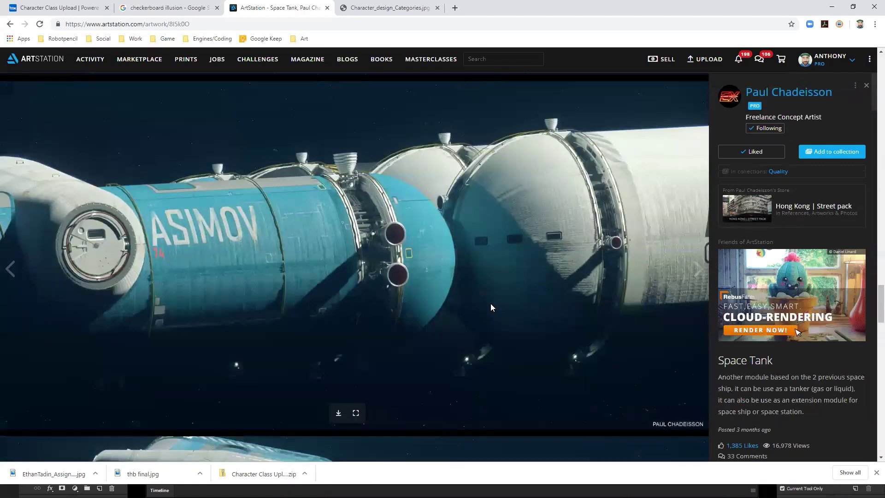
{"action": "scroll", "coordinate": [483, 307], "scroll_direction": "down", "scroll_amount": 8}
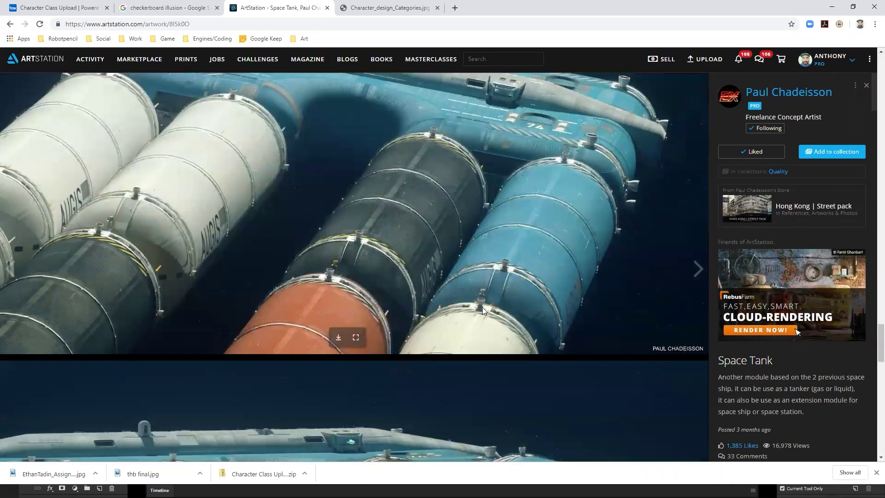
{"action": "scroll", "coordinate": [482, 307], "scroll_direction": "down", "scroll_amount": 15}
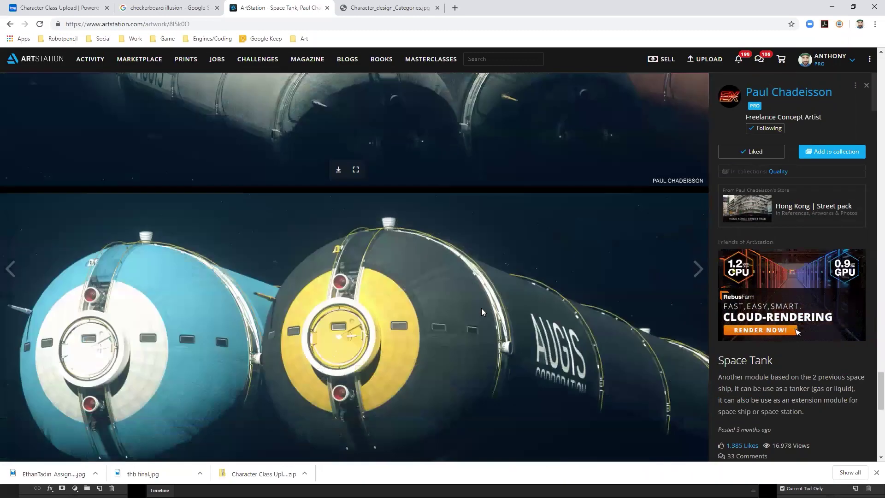
{"action": "scroll", "coordinate": [480, 308], "scroll_direction": "down", "scroll_amount": 6}
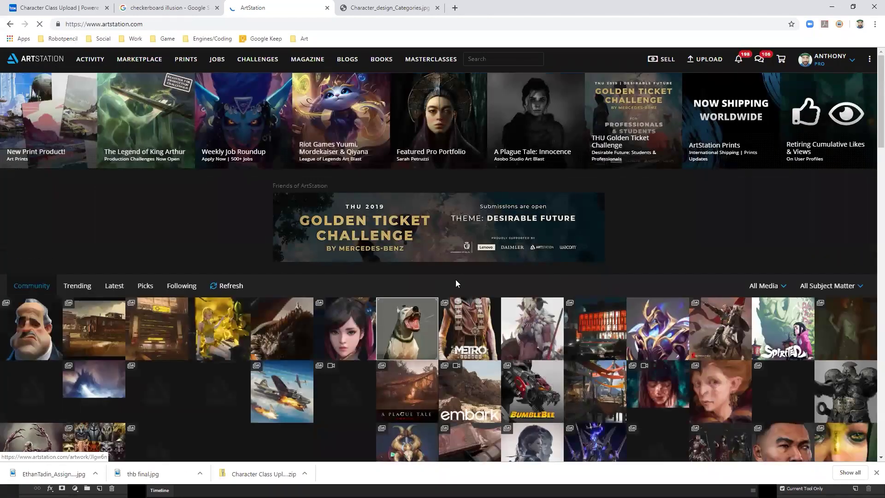
Open the orc portrait and the ZBrush 2019 Quick Tips artwork from the community feed, and survey the orc artist's portfolio.
{"action": "scroll", "coordinate": [715, 132], "scroll_direction": "down", "scroll_amount": 3}
{"action": "scroll", "coordinate": [281, 249], "scroll_direction": "down", "scroll_amount": 5}
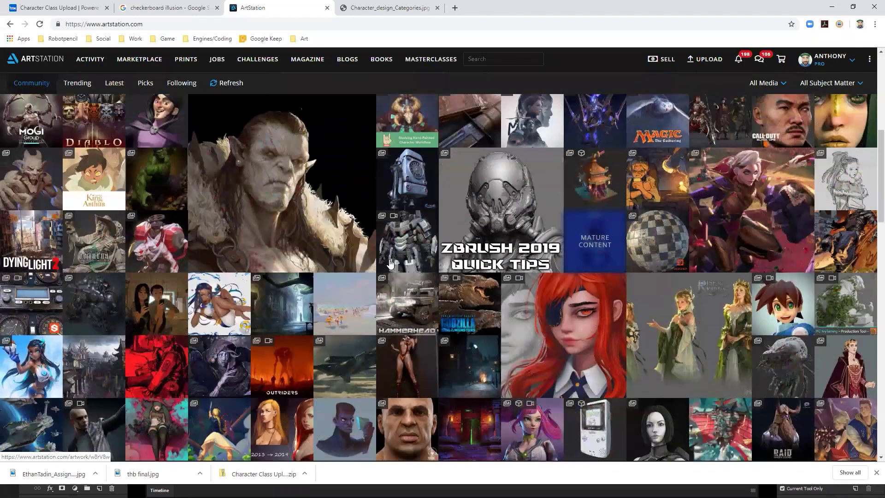
{"action": "middle_click", "coordinate": [326, 179]}
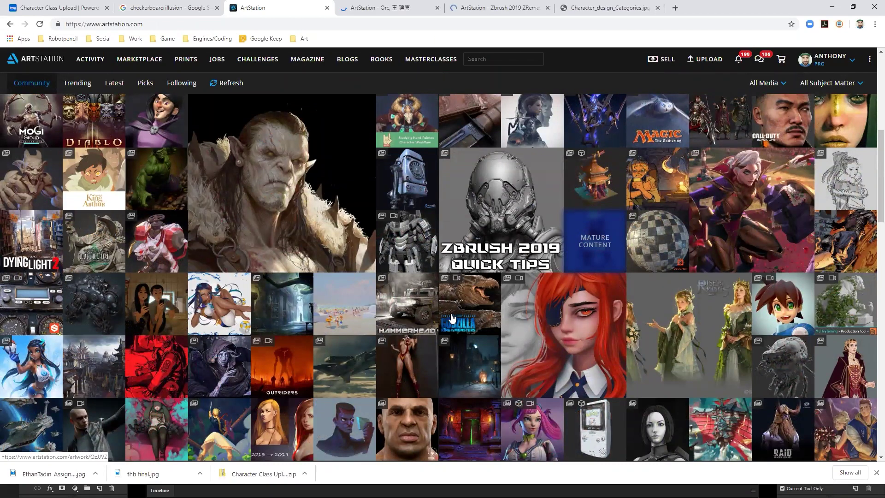
{"action": "left_click", "coordinate": [389, 8]}
{"action": "left_click", "coordinate": [759, 89]}
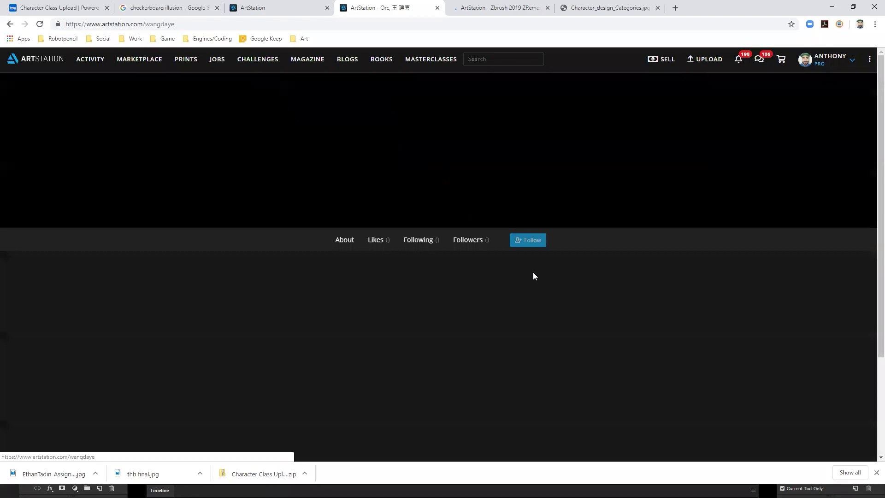
{"action": "scroll", "coordinate": [534, 272], "scroll_direction": "down", "scroll_amount": 3}
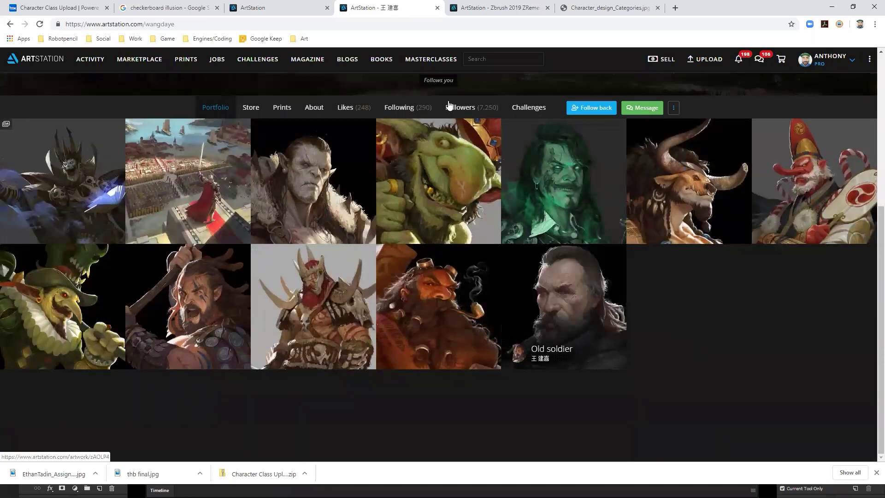
Open the portfolio of the ZBrush 2019 Quick Tips artist and survey the sculpted characters and skull busts.
{"action": "left_click", "coordinate": [482, 9]}
{"action": "left_click", "coordinate": [781, 97]}
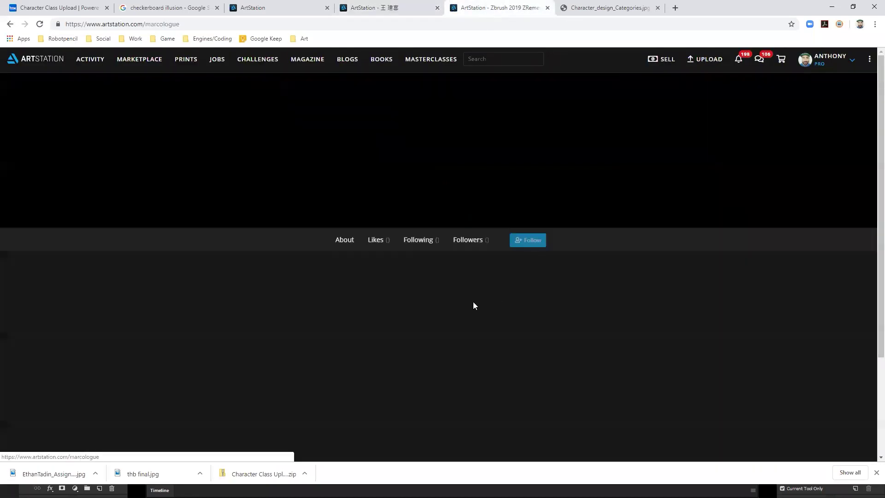
{"action": "scroll", "coordinate": [499, 304], "scroll_direction": "down", "scroll_amount": 5}
{"action": "scroll", "coordinate": [467, 307], "scroll_direction": "down", "scroll_amount": 7}
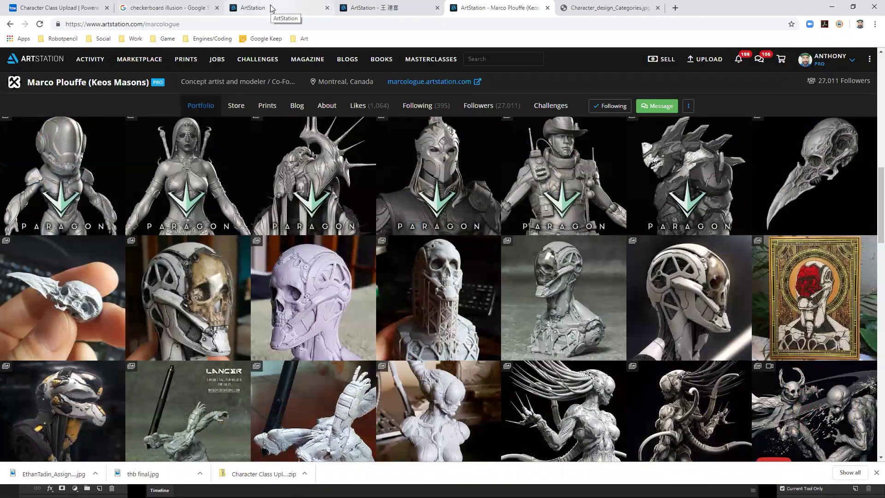
Return to the community feed, open Forest, survey its artist's portfolio and view the Forest painting again.
{"action": "left_click", "coordinate": [271, 9]}
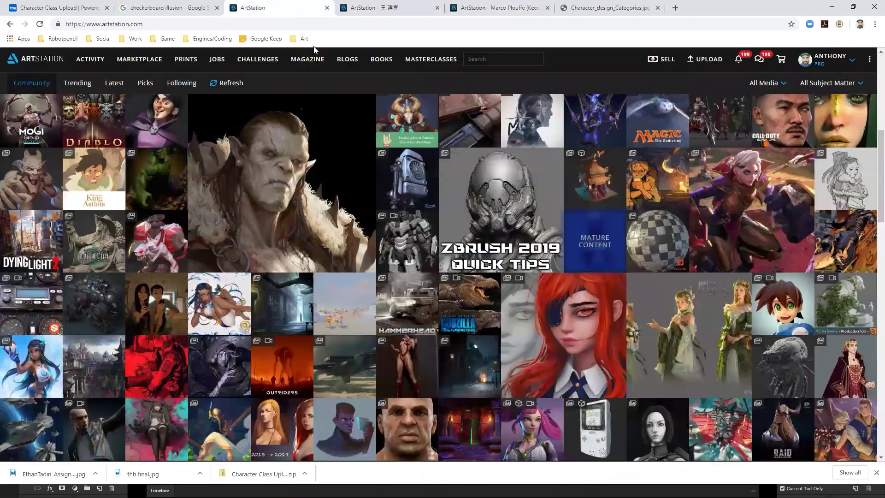
{"action": "scroll", "coordinate": [474, 282], "scroll_direction": "down", "scroll_amount": 3}
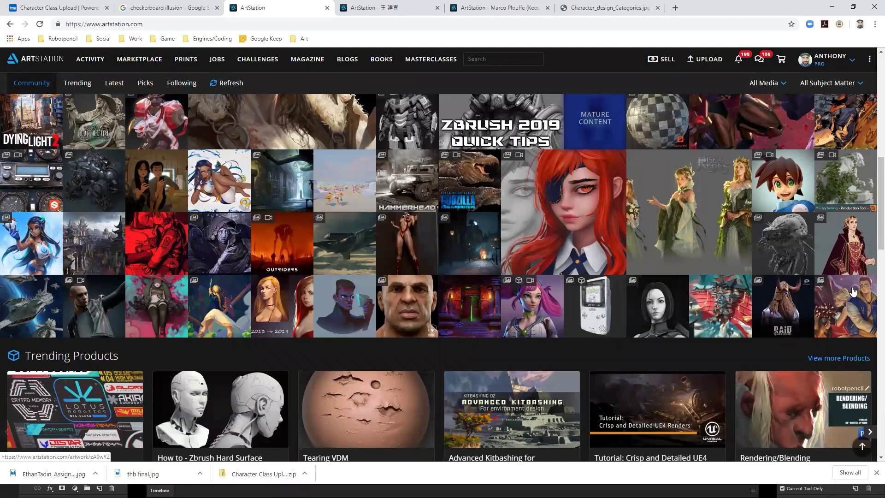
{"action": "left_click", "coordinate": [233, 239]}
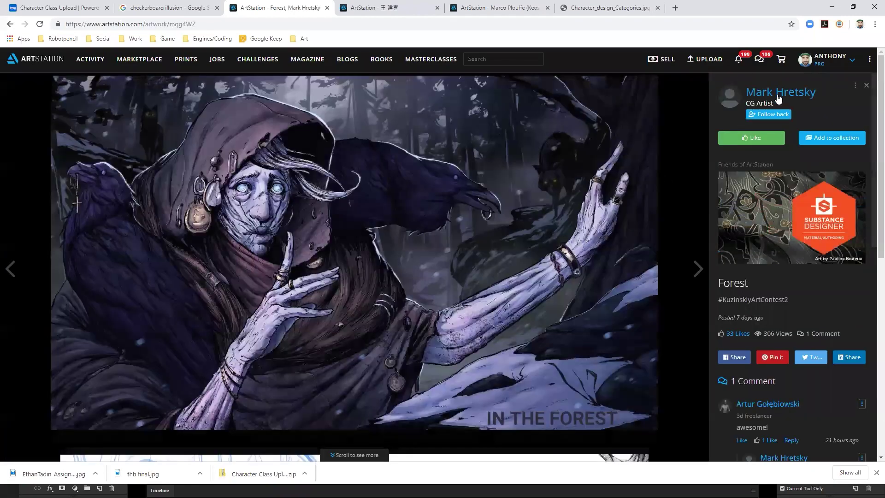
{"action": "left_click", "coordinate": [778, 94]}
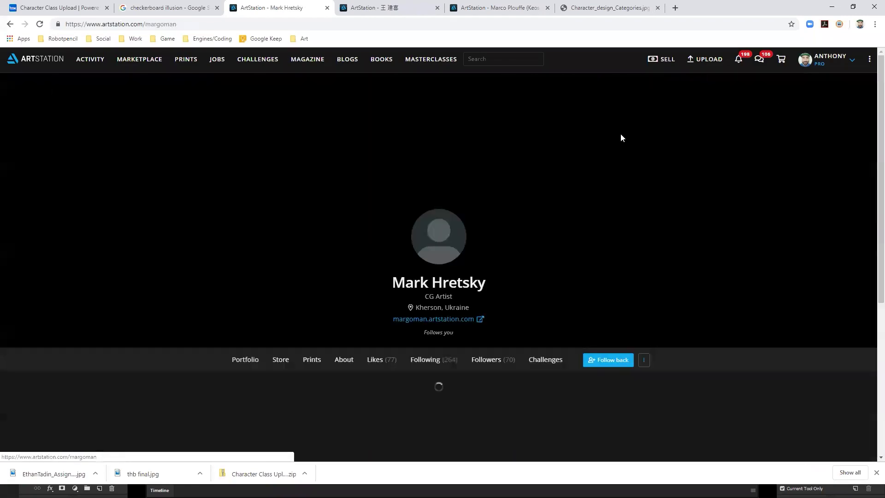
{"action": "scroll", "coordinate": [504, 222], "scroll_direction": "down", "scroll_amount": 5}
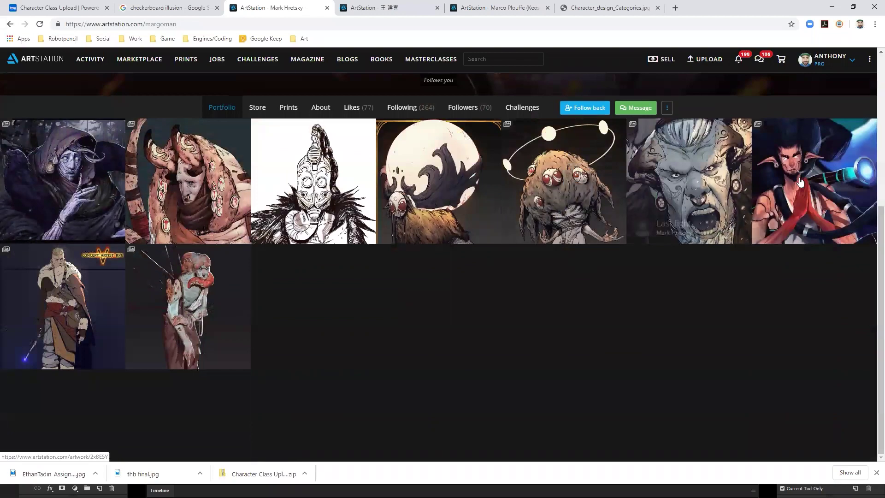
{"action": "left_click", "coordinate": [121, 138]}
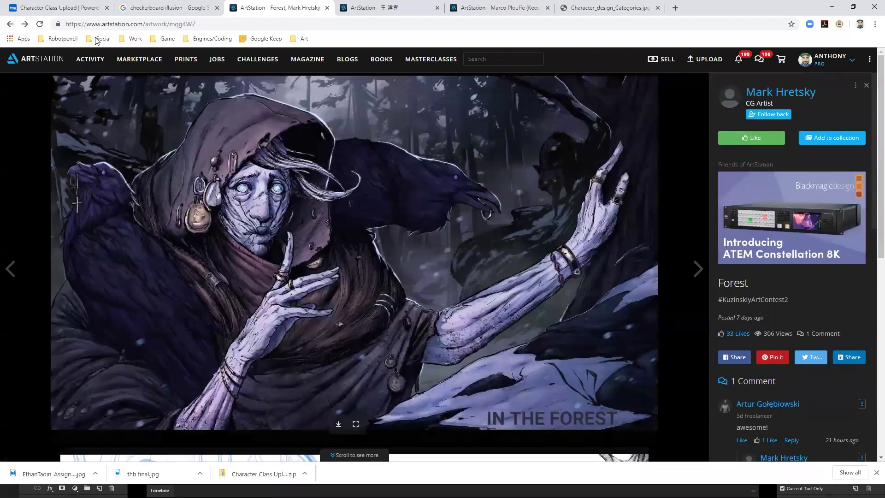
Return to the community feed, open Workshop Mech and survey its artist's portfolio of mechs and weapons.
{"action": "left_click", "coordinate": [10, 24]}
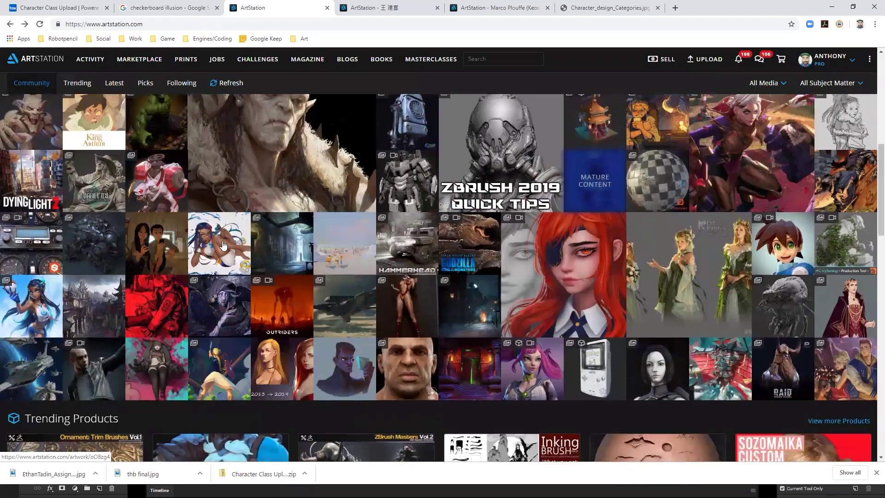
{"action": "left_click", "coordinate": [224, 238]}
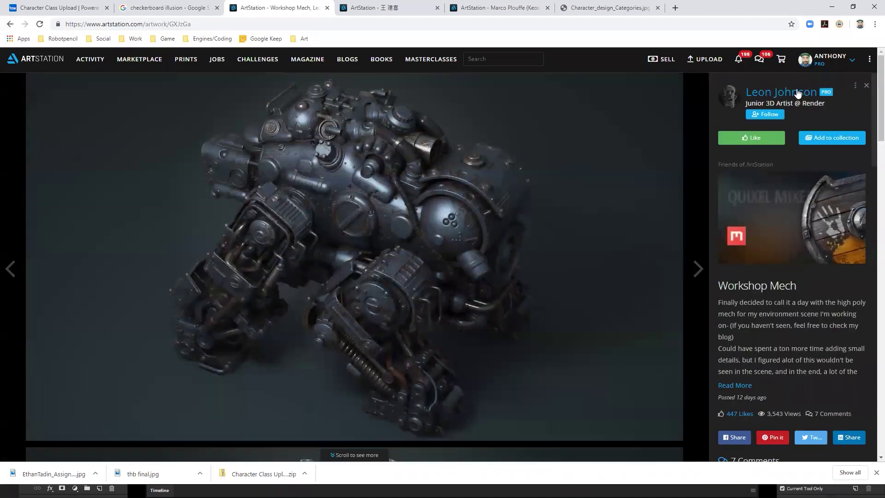
{"action": "left_click", "coordinate": [798, 92]}
{"action": "scroll", "coordinate": [442, 241], "scroll_direction": "down", "scroll_amount": 5}
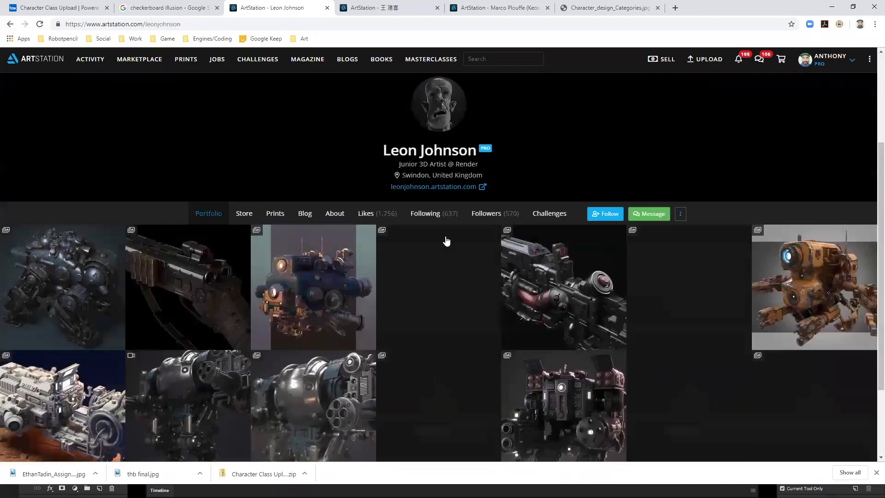
Return to the feed, open Heartbreaker Vi splash art, survey its artist's portfolio and compare it with the character portfolio chart.
{"action": "left_click", "coordinate": [10, 24]}
{"action": "left_click", "coordinate": [10, 25]}
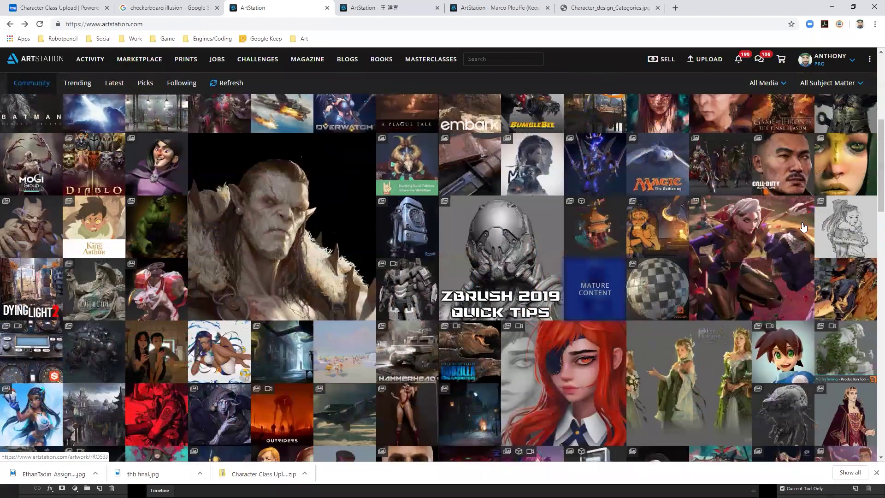
{"action": "left_click", "coordinate": [803, 227]}
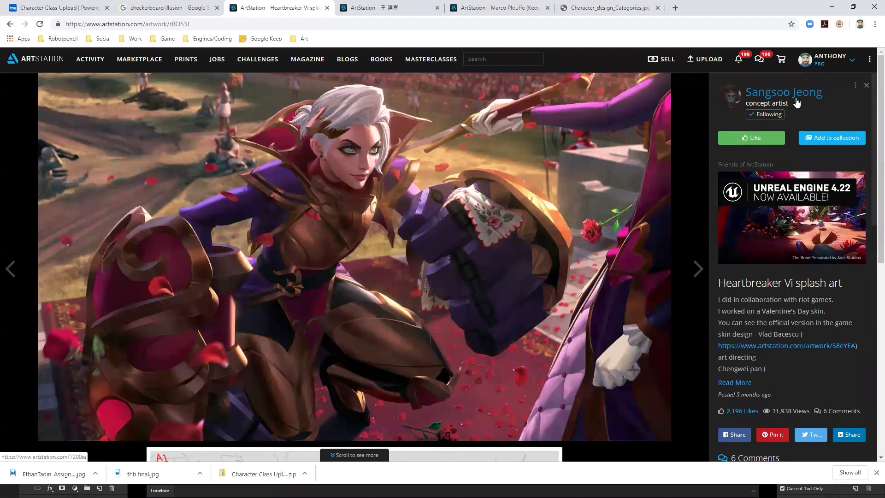
{"action": "mouse_move", "coordinate": [797, 101]}
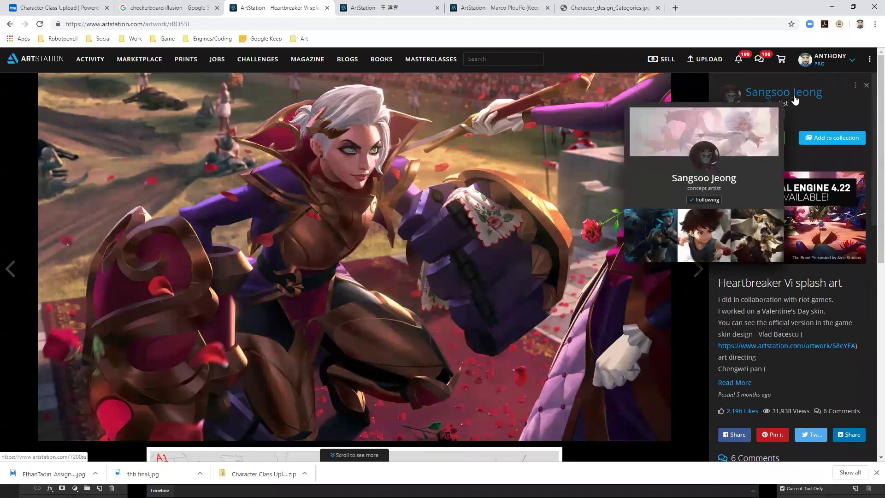
{"action": "left_click", "coordinate": [804, 94]}
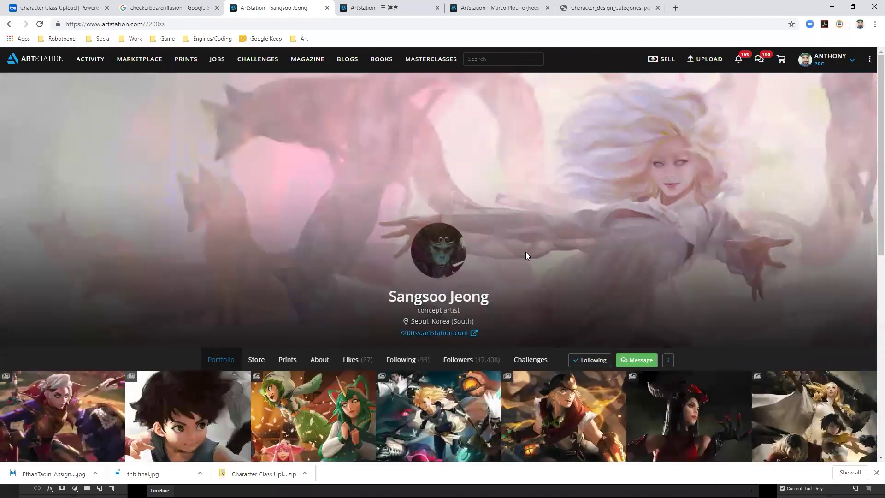
{"action": "scroll", "coordinate": [525, 252], "scroll_direction": "down", "scroll_amount": 5}
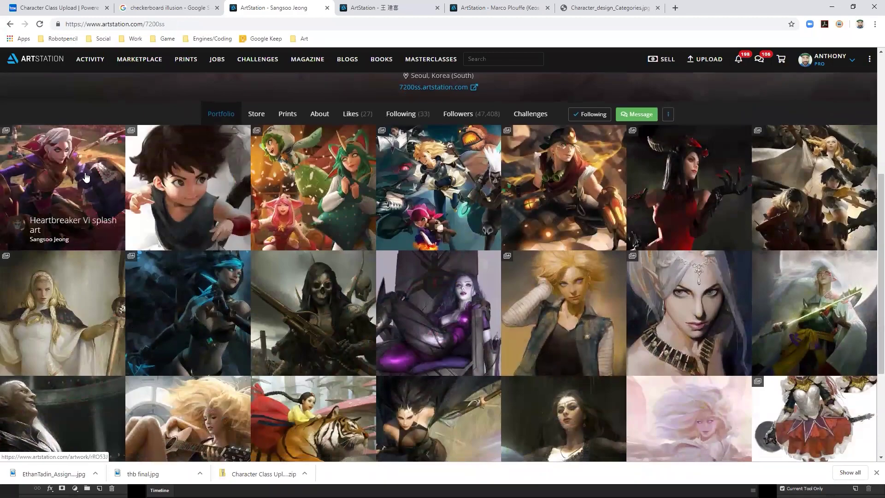
{"action": "scroll", "coordinate": [138, 199], "scroll_direction": "down", "scroll_amount": 4}
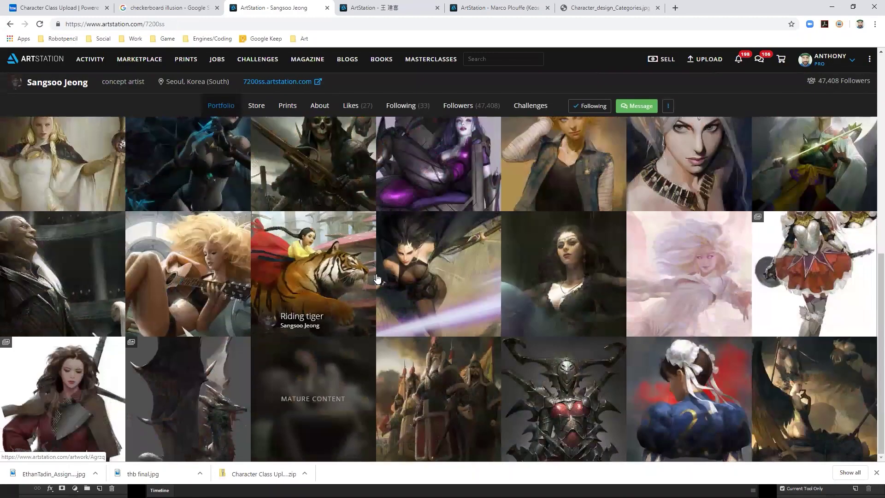
{"action": "scroll", "coordinate": [266, 272], "scroll_direction": "up", "scroll_amount": 2}
{"action": "scroll", "coordinate": [265, 272], "scroll_direction": "up", "scroll_amount": 3}
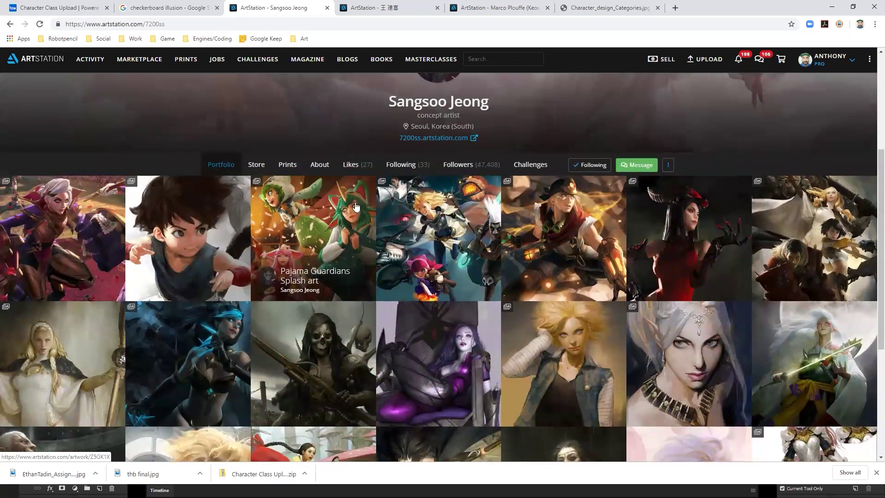
{"action": "left_click", "coordinate": [588, 8]}
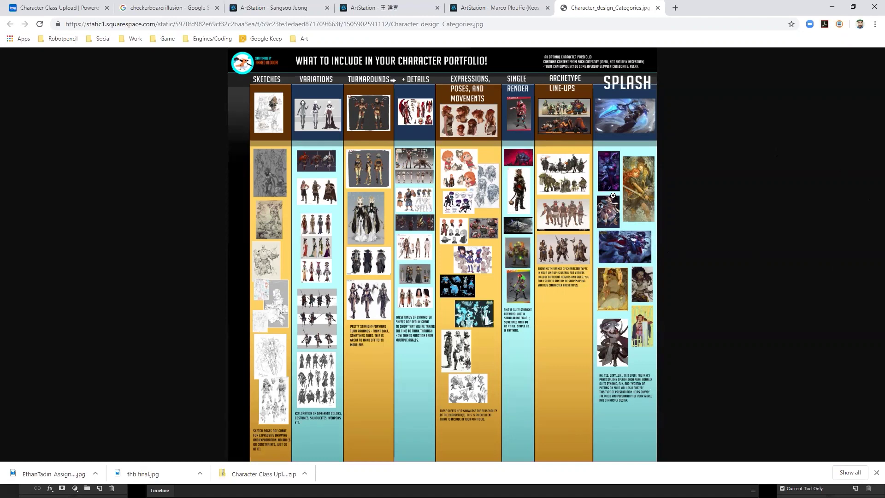
Switch to Photoshop and brush sampled olive softly over the background beside the hood with a size 600 brush.
{"action": "key", "text": "alt+Tab"}
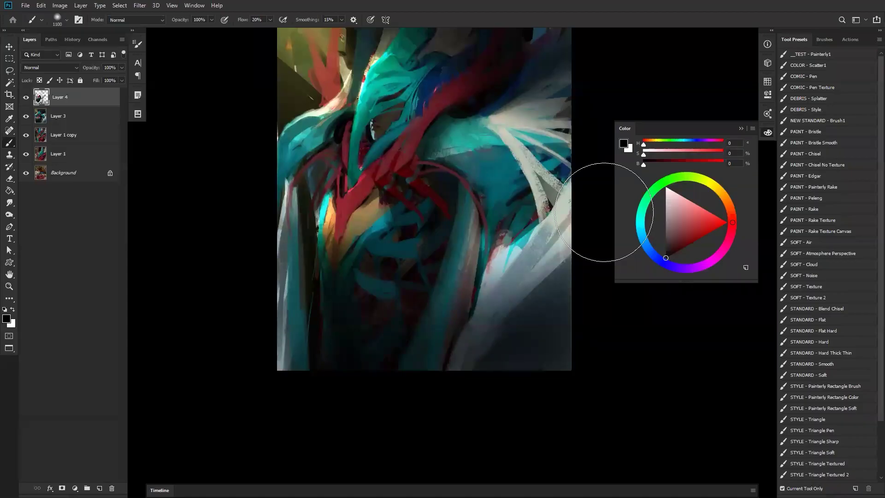
{"action": "key", "text": "space"}
{"action": "left_click_drag", "start_coordinate": [409, 245], "coordinate": [420, 350]}
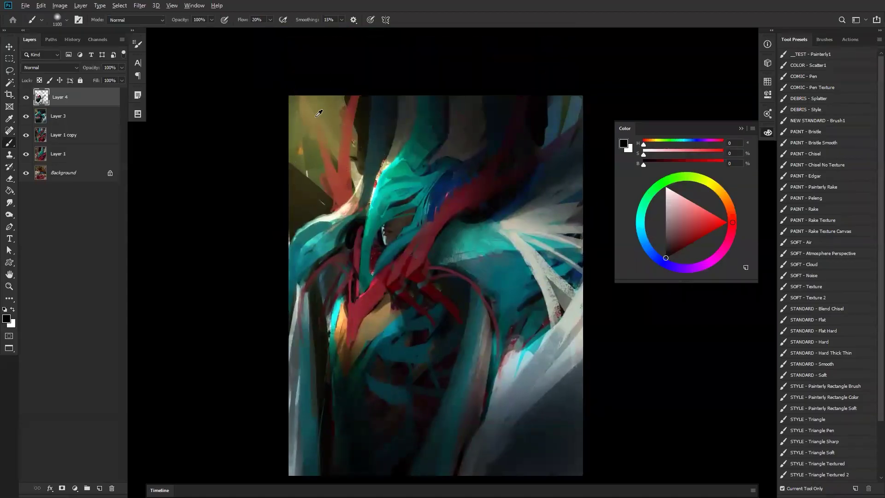
{"action": "left_click", "coordinate": [385, 169], "text": "alt"}
{"action": "key", "text": "bracketleft"}
{"action": "key", "text": "bracketleft"}
{"action": "key", "text": "bracketleft"}
{"action": "key", "text": "bracketleft"}
{"action": "key", "text": "bracketleft"}
{"action": "key", "text": "bracketleft"}
{"action": "key", "text": "bracketleft"}
{"action": "key", "text": "bracketleft"}
{"action": "key", "text": "bracketleft"}
{"action": "key", "text": "bracketleft"}
{"action": "key", "text": "bracketleft"}
{"action": "key", "text": "bracketleft"}
{"action": "key", "text": "bracketleft"}
{"action": "key", "text": "bracketleft"}
{"action": "key", "text": "bracketleft"}
{"action": "key", "text": "bracketleft"}
{"action": "key", "text": "bracketleft"}
{"action": "key", "text": "bracketleft"}
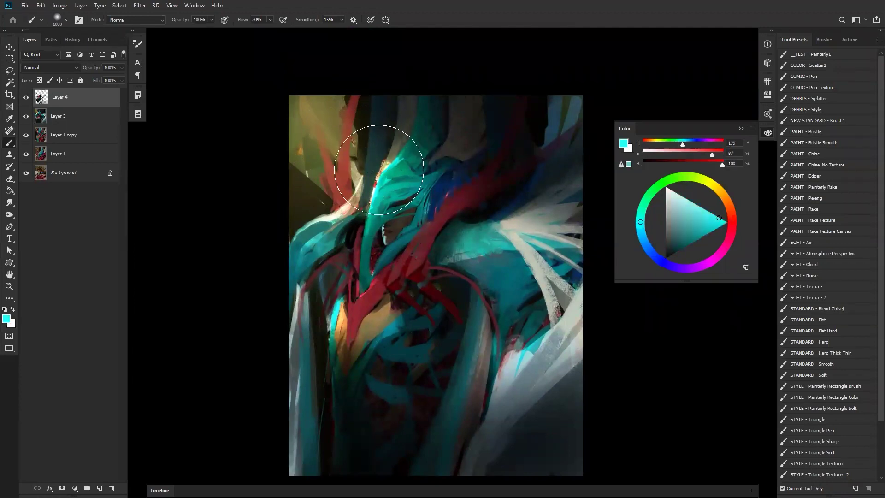
{"action": "left_click", "coordinate": [353, 158], "text": "alt"}
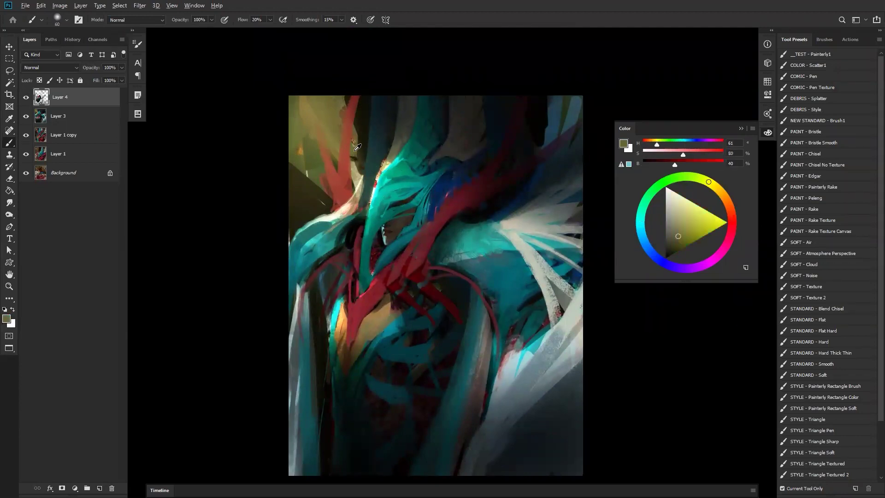
{"action": "key", "text": "bracketright"}
{"action": "key", "text": "bracketright"}
{"action": "key", "text": "bracketright"}
{"action": "key", "text": "bracketright"}
{"action": "key", "text": "bracketright"}
{"action": "key", "text": "bracketright"}
{"action": "key", "text": "bracketright"}
{"action": "key", "text": "bracketright"}
{"action": "key", "text": "bracketright"}
{"action": "key", "text": "bracketright"}
{"action": "key", "text": "bracketright"}
{"action": "key", "text": "bracketright"}
{"action": "key", "text": "bracketright"}
{"action": "key", "text": "bracketright"}
{"action": "key", "text": "bracketright"}
{"action": "key", "text": "bracketright"}
{"action": "left_click_drag", "start_coordinate": [358, 170], "coordinate": [360, 121]}
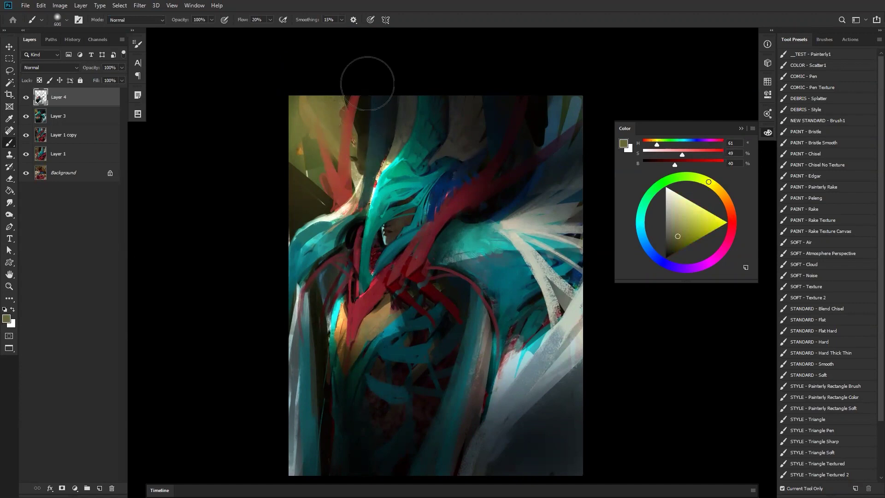
Dab a sampled dark olive over the shadowed background wedge and shoulder at the painting's left edge.
{"action": "left_click", "coordinate": [291, 226], "text": "alt"}
{"action": "left_click", "coordinate": [315, 234]}
{"action": "key", "text": "ctrl+z"}
{"action": "left_click", "coordinate": [310, 213], "text": "alt"}
{"action": "left_click", "coordinate": [316, 231]}
Add a soft glow of the sampled light orange to the chest below the red collar with a size 1300 brush.
{"action": "left_click_drag", "start_coordinate": [403, 301], "coordinate": [398, 233]}
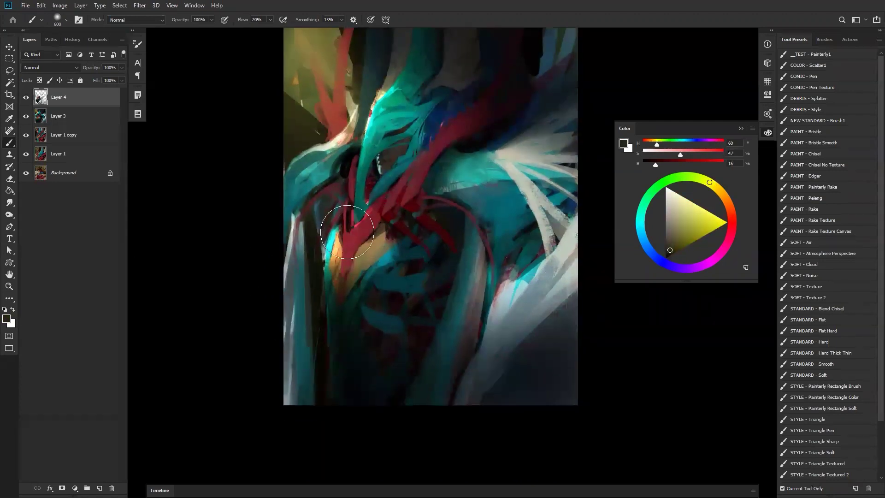
{"action": "left_click", "coordinate": [325, 249], "text": "alt"}
{"action": "key", "text": "ctrl+z"}
{"action": "key", "text": "bracketright"}
{"action": "key", "text": "bracketright"}
{"action": "key", "text": "bracketright"}
{"action": "key", "text": "bracketright"}
{"action": "key", "text": "bracketright"}
{"action": "key", "text": "bracketright"}
{"action": "key", "text": "bracketright"}
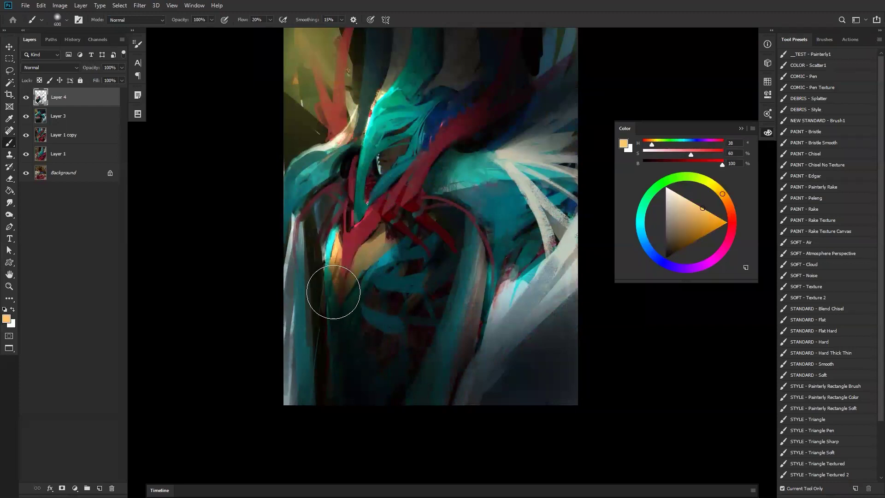
{"action": "left_click", "coordinate": [326, 279]}
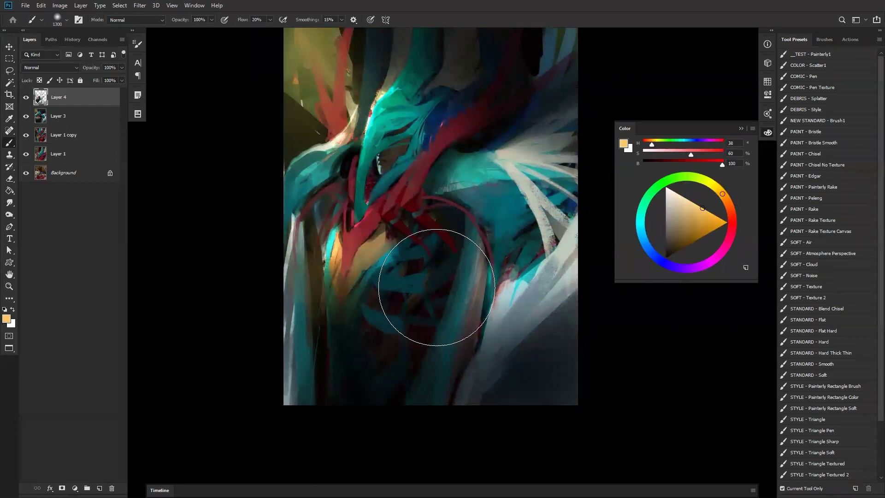
Flip the canvas horizontally and set the brush to Color Dodge mode with white as the foreground color.
{"action": "key", "text": "ctrl+shift+h"}
{"action": "left_click_drag", "start_coordinate": [435, 261], "coordinate": [440, 348]}
{"action": "key", "text": "shift+alt+d"}
{"action": "key", "text": "d"}
{"action": "key", "text": "x"}
{"action": "left_click_drag", "start_coordinate": [371, 278], "coordinate": [393, 275]}
{"action": "key", "text": "ctrl+z"}
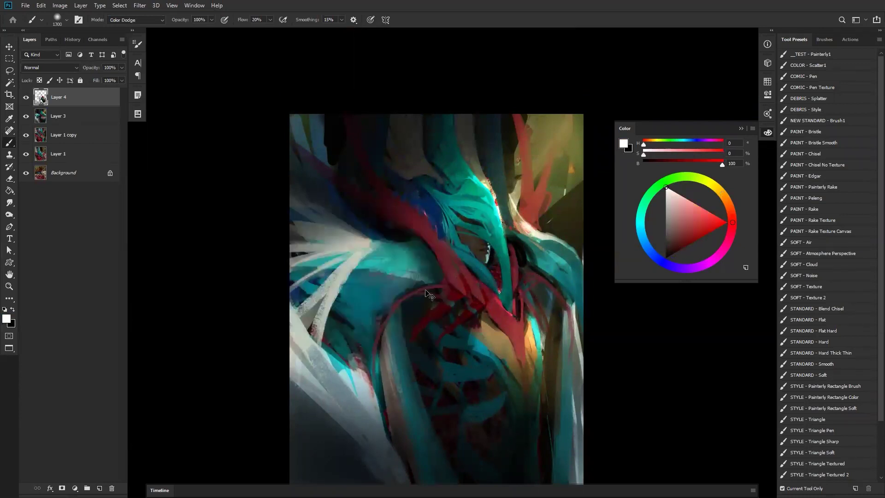
Brush white Color Dodge light over the face, red collar and orange chest, and hide Layer 4 to compare.
{"action": "key", "text": "x"}
{"action": "key", "text": "x"}
{"action": "left_click_drag", "start_coordinate": [257, 287], "coordinate": [316, 306]}
{"action": "key", "text": "ctrl+z"}
{"action": "left_click_drag", "start_coordinate": [553, 229], "coordinate": [549, 177]}
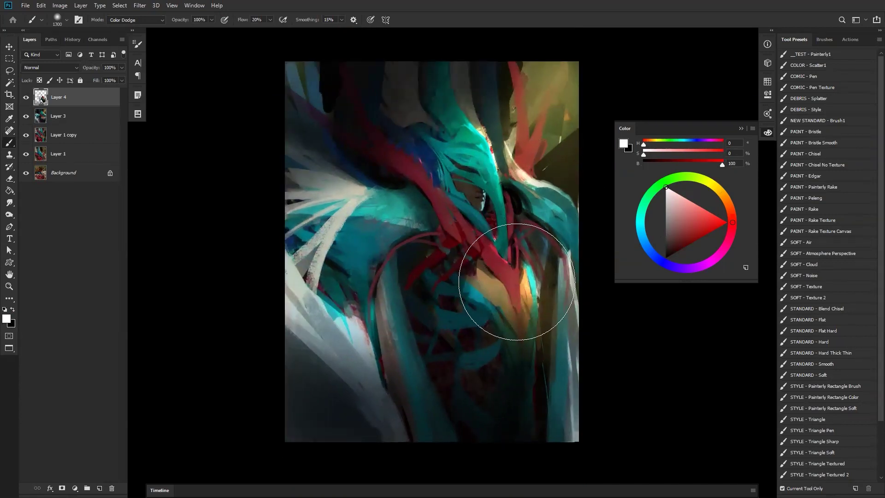
{"action": "mouse_move", "coordinate": [472, 215]}
{"action": "left_mouse_down"}
{"action": "mouse_move", "coordinate": [538, 295]}
{"action": "mouse_move", "coordinate": [474, 336]}
{"action": "mouse_move", "coordinate": [504, 365]}
{"action": "mouse_move", "coordinate": [531, 349]}
{"action": "mouse_move", "coordinate": [501, 310]}
{"action": "left_mouse_up"}
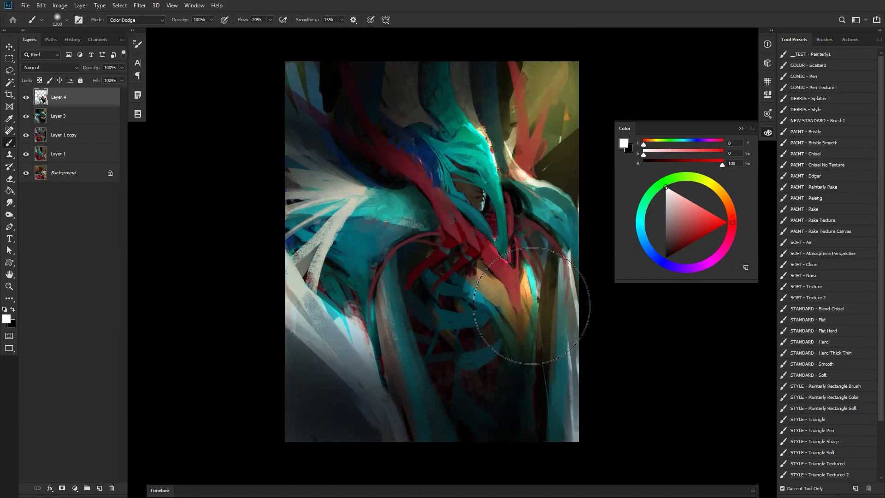
{"action": "left_click", "coordinate": [25, 98]}
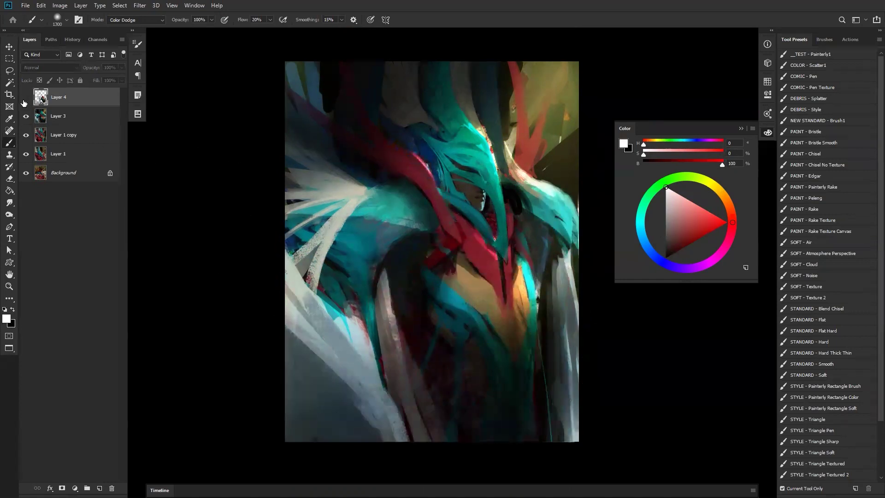
Show Layer 4, stamp all visible layers into a merged copy and merge it down into Layer 4.
{"action": "left_click", "coordinate": [26, 98]}
{"action": "left_click_drag", "start_coordinate": [40, 107], "coordinate": [64, 105]}
{"action": "key", "text": "ctrl+alt+shift+e"}
{"action": "key", "text": "ctrl+e"}
Switch to a scattered texture brush, sample pale beige from the shoulder's feathery fan and shrink the brush for thin lines.
{"action": "right_click", "coordinate": [412, 251]}
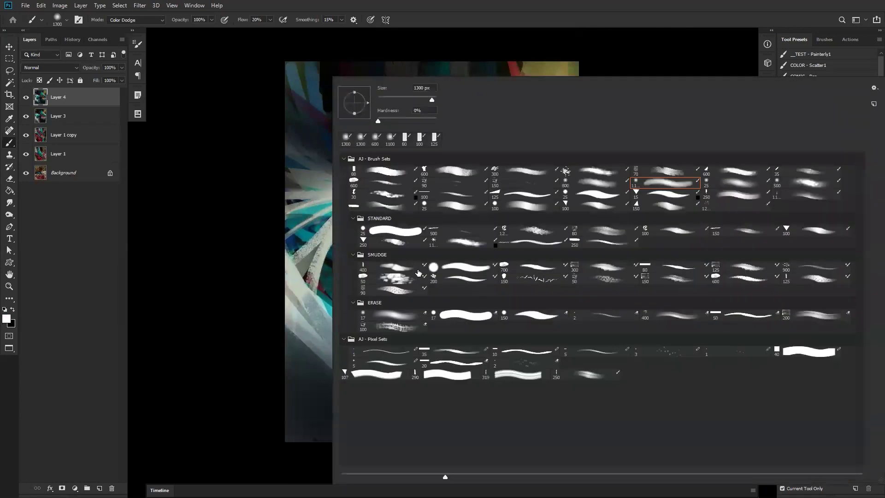
{"action": "left_click", "coordinate": [609, 172]}
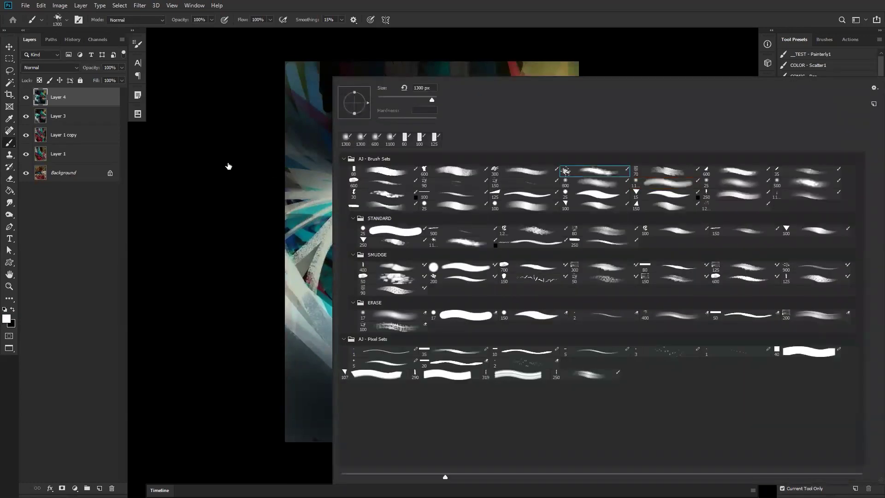
{"action": "left_click", "coordinate": [210, 170]}
{"action": "left_click", "coordinate": [357, 189], "text": "alt"}
{"action": "right_click", "coordinate": [395, 189], "text": "alt"}
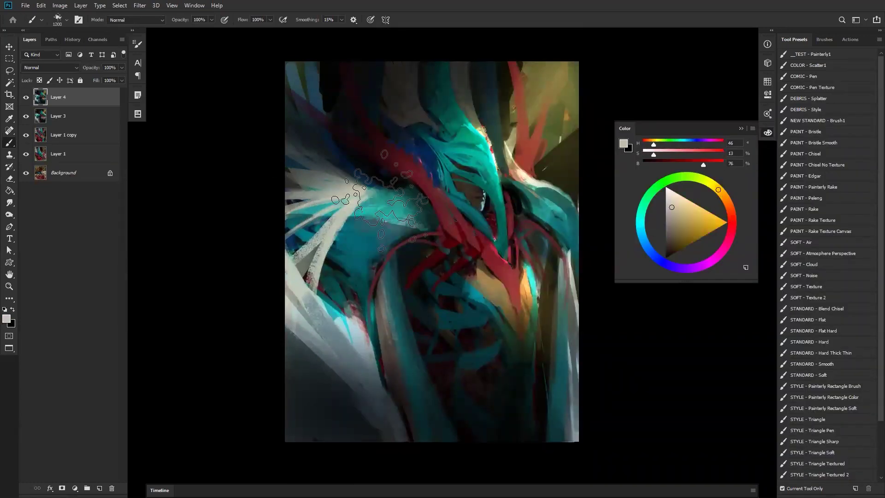
{"action": "left_click_drag", "start_coordinate": [362, 203], "coordinate": [343, 230]}
Draw thin pale beige threads hanging from the shoulder, down the torso, and across the opposite shoulder and arm.
{"action": "left_click_drag", "start_coordinate": [381, 205], "coordinate": [335, 250]}
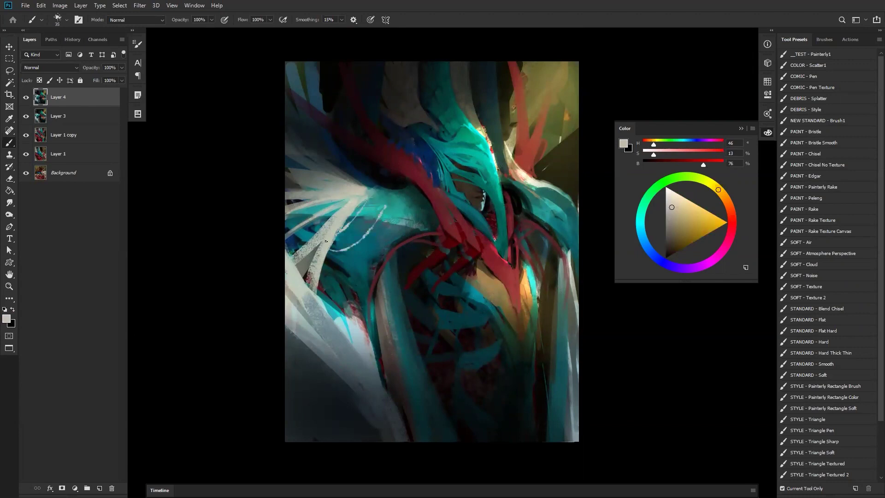
{"action": "key", "text": "ctrl+z"}
{"action": "mouse_move", "coordinate": [386, 222]}
{"action": "left_mouse_down"}
{"action": "mouse_move", "coordinate": [376, 240]}
{"action": "mouse_move", "coordinate": [322, 273]}
{"action": "left_mouse_up"}
{"action": "left_click_drag", "start_coordinate": [409, 225], "coordinate": [371, 340]}
{"action": "left_click_drag", "start_coordinate": [440, 234], "coordinate": [416, 447]}
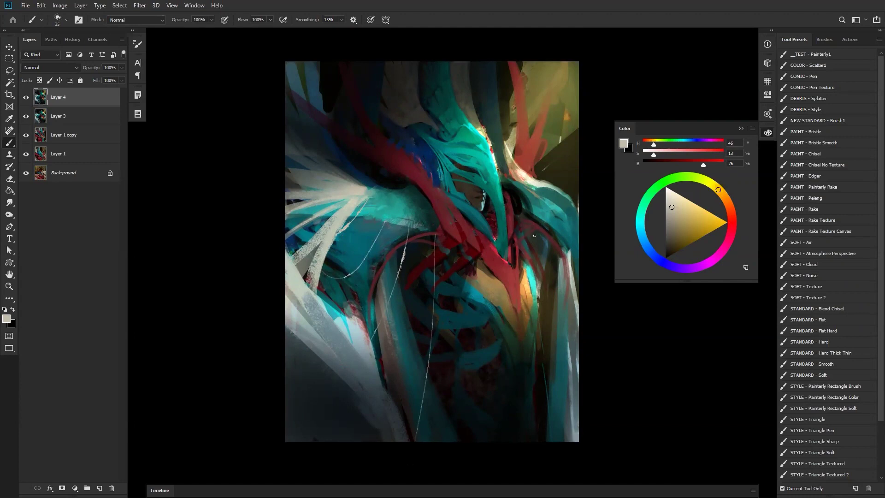
{"action": "left_click_drag", "start_coordinate": [523, 218], "coordinate": [584, 291]}
{"action": "left_click_drag", "start_coordinate": [522, 217], "coordinate": [577, 233]}
Flip the canvas horizontally and try a thin light cyan accent along the pointed edge of the teal hood.
{"action": "key", "text": "ctrl+shift+h"}
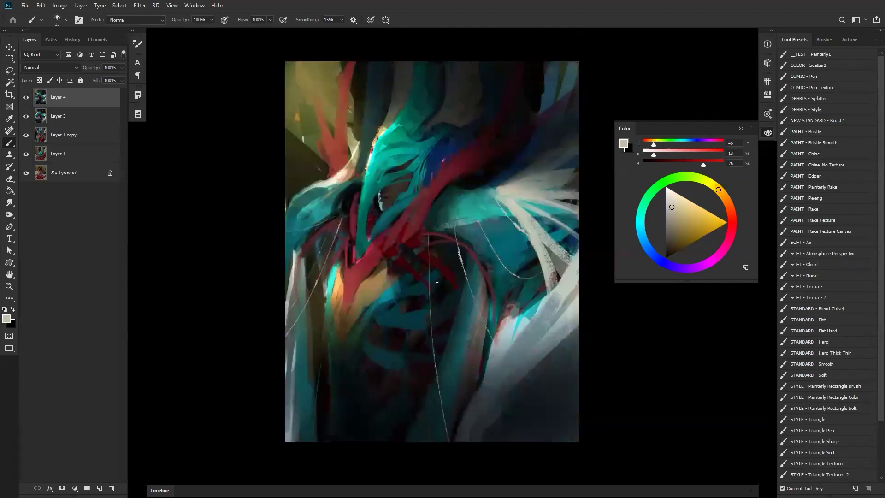
{"action": "left_click", "coordinate": [364, 270], "text": "alt"}
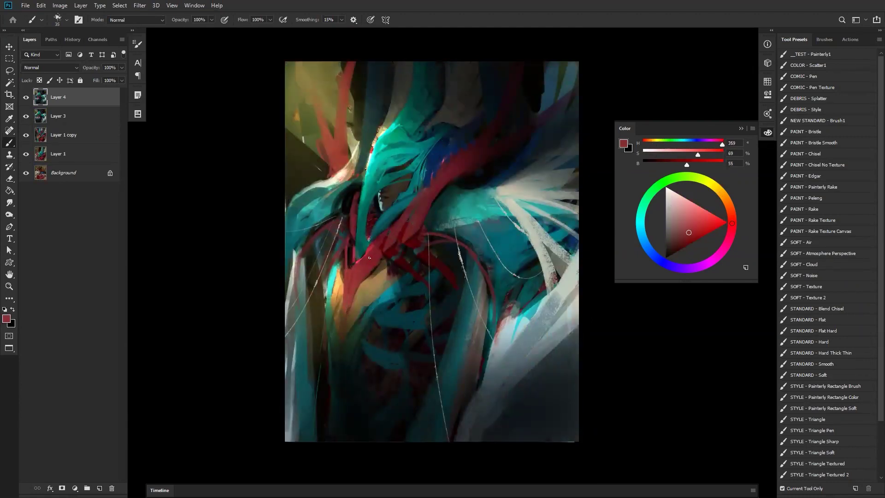
{"action": "left_click", "coordinate": [379, 156], "text": "alt"}
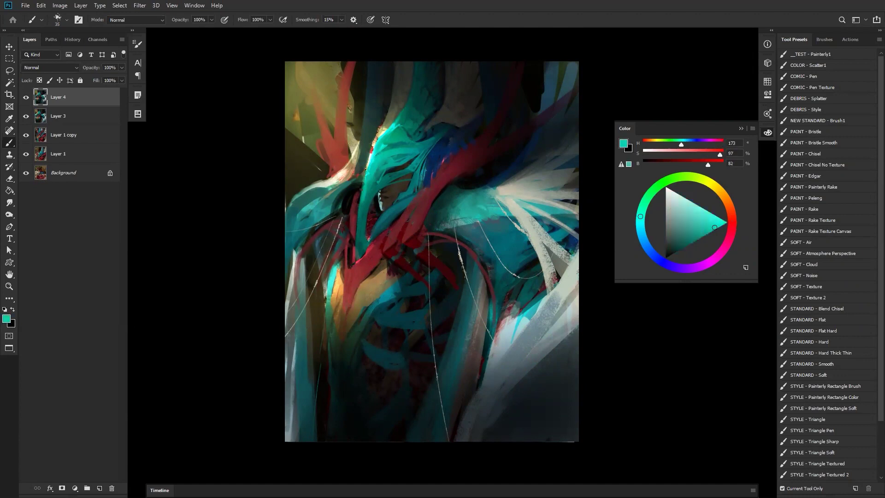
{"action": "left_click", "coordinate": [375, 150], "text": "alt"}
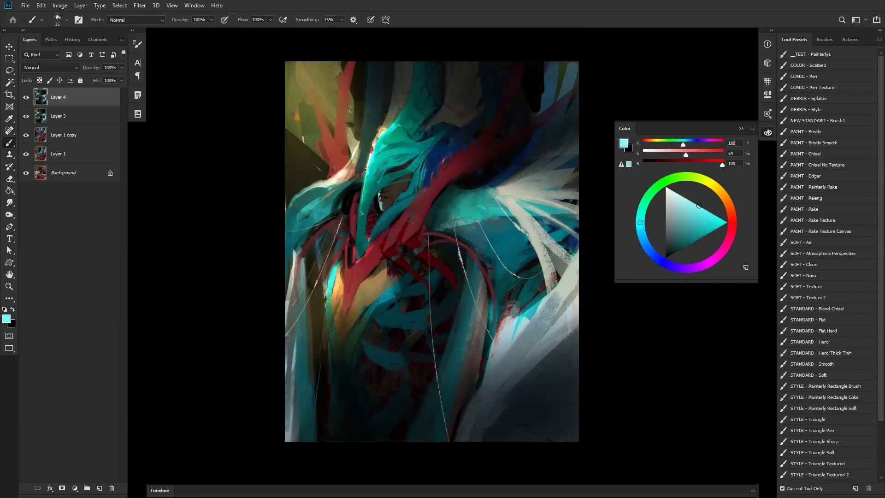
{"action": "left_click_drag", "start_coordinate": [361, 208], "coordinate": [356, 240]}
{"action": "key", "text": "ctrl+z"}
Draw a thin arc across the lower ribs with dark red sampled from the collar, and flip the canvas back.
{"action": "left_click", "coordinate": [417, 231], "text": "alt"}
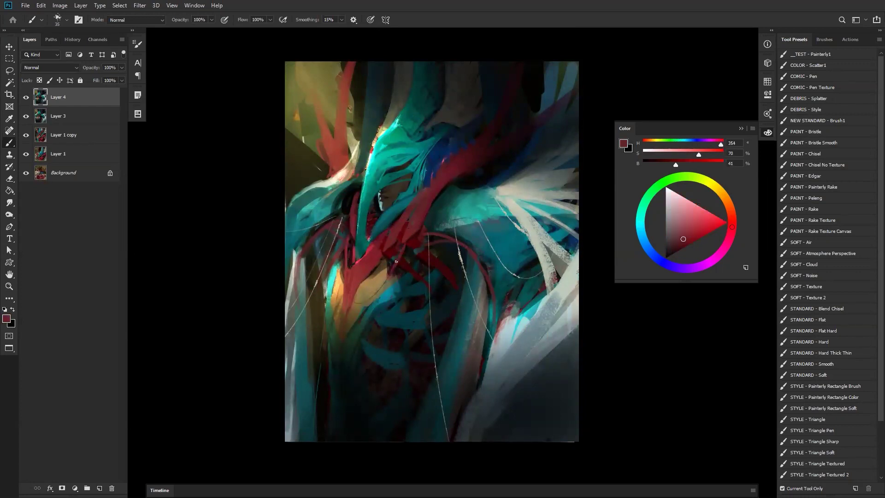
{"action": "left_click_drag", "start_coordinate": [378, 276], "coordinate": [439, 243]}
{"action": "key", "text": "ctrl+z"}
{"action": "left_click_drag", "start_coordinate": [362, 348], "coordinate": [425, 396]}
{"action": "key", "text": "F2"}
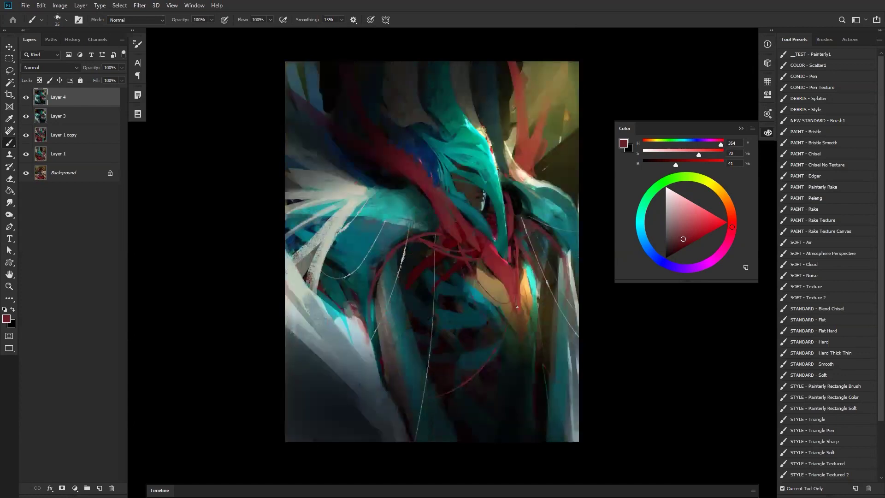
Sample the fan's pale beige and paint thin strands radiating from the shoulder across the fan.
{"action": "left_click", "coordinate": [348, 208], "text": "alt"}
{"action": "left_click_drag", "start_coordinate": [330, 245], "coordinate": [303, 314]}
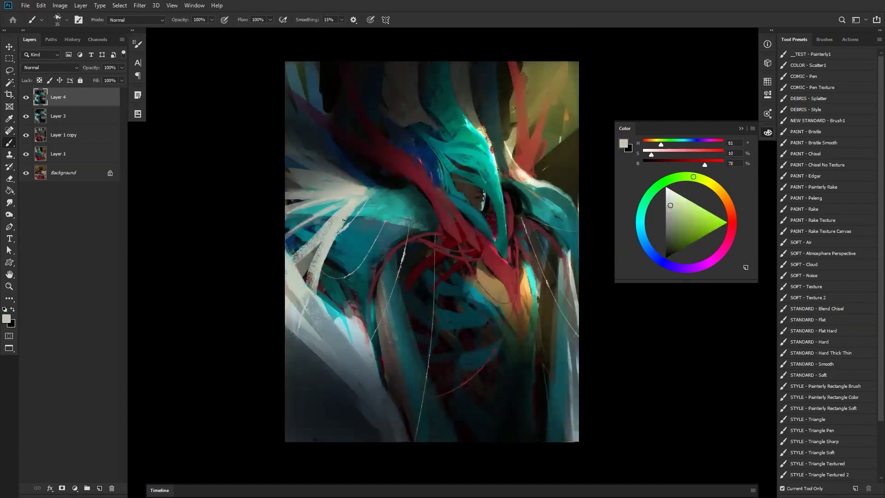
{"action": "left_click_drag", "start_coordinate": [348, 217], "coordinate": [309, 350]}
{"action": "left_click_drag", "start_coordinate": [360, 197], "coordinate": [291, 258]}
{"action": "left_click_drag", "start_coordinate": [326, 211], "coordinate": [286, 218]}
{"action": "left_click_drag", "start_coordinate": [337, 185], "coordinate": [285, 144]}
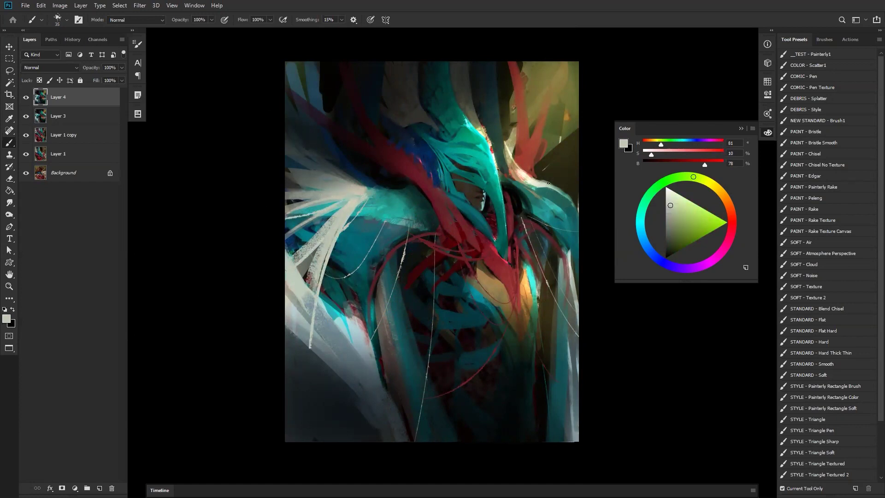
Sample red from the background branch and strengthen the dark red band sweeping from the upper corner toward the collar.
{"action": "left_click", "coordinate": [534, 146], "text": "alt"}
{"action": "left_click_drag", "start_coordinate": [519, 111], "coordinate": [518, 152]}
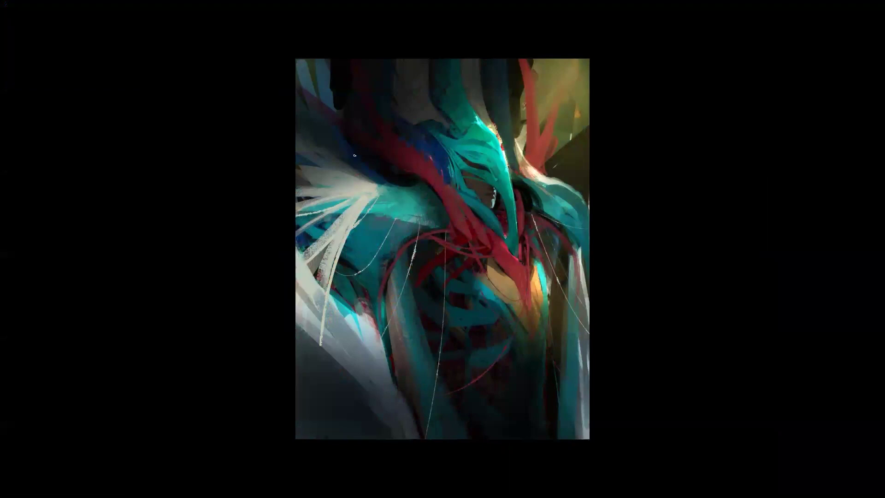
{"action": "left_click_drag", "start_coordinate": [404, 170], "coordinate": [297, 108]}
{"action": "key", "text": "ctrl+z"}
{"action": "left_click_drag", "start_coordinate": [257, 71], "coordinate": [378, 152]}
{"action": "left_click_drag", "start_coordinate": [278, 82], "coordinate": [378, 153]}
{"action": "left_click_drag", "start_coordinate": [271, 63], "coordinate": [376, 159]}
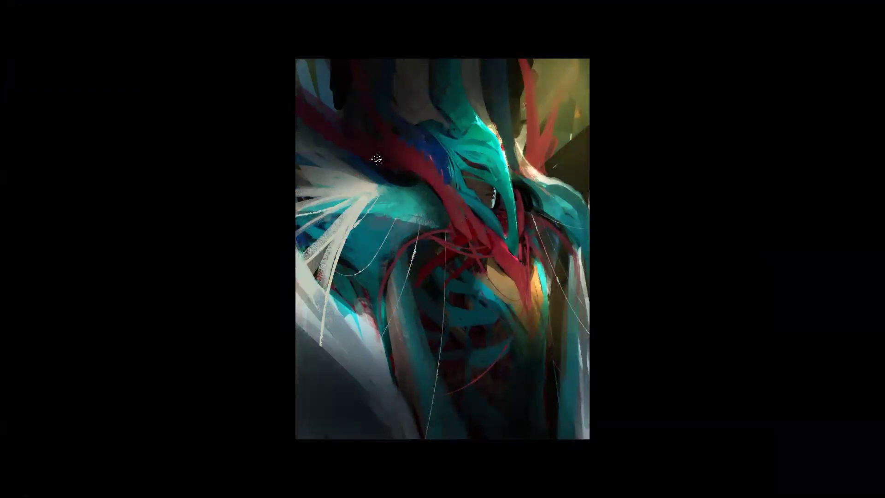
Hide every layer above Background, and reveal Layer 1, Layer 1 copy and Layer 3 in turn to review the painting's stages.
{"action": "key", "text": "f"}
{"action": "key", "text": "z"}
{"action": "key", "text": "f"}
{"action": "key", "text": "f"}
{"action": "left_click", "coordinate": [513, 232]}
{"action": "key", "text": "f"}
{"action": "key", "text": "f"}
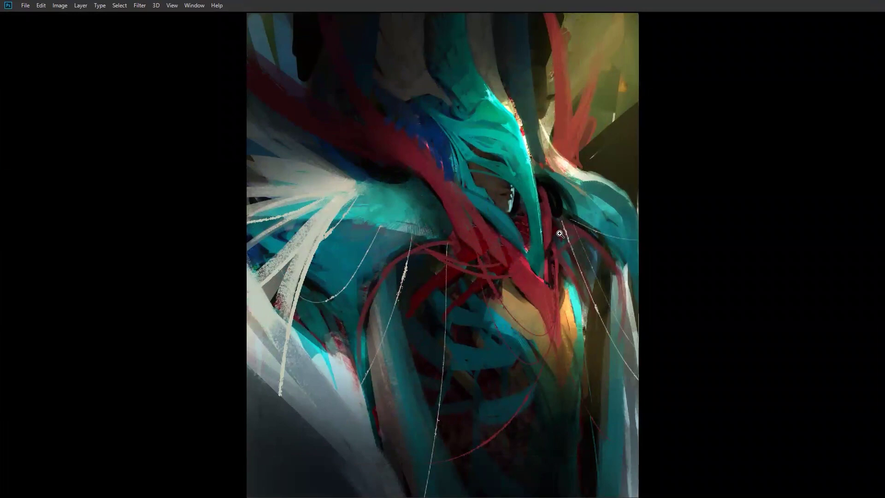
{"action": "key", "text": "F7"}
{"action": "left_click_drag", "start_coordinate": [10, 83], "coordinate": [10, 144]}
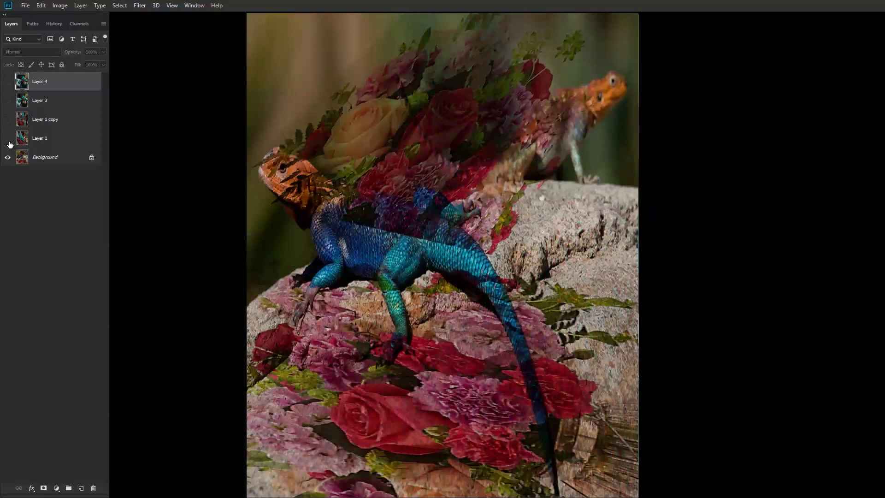
{"action": "left_click", "coordinate": [7, 143]}
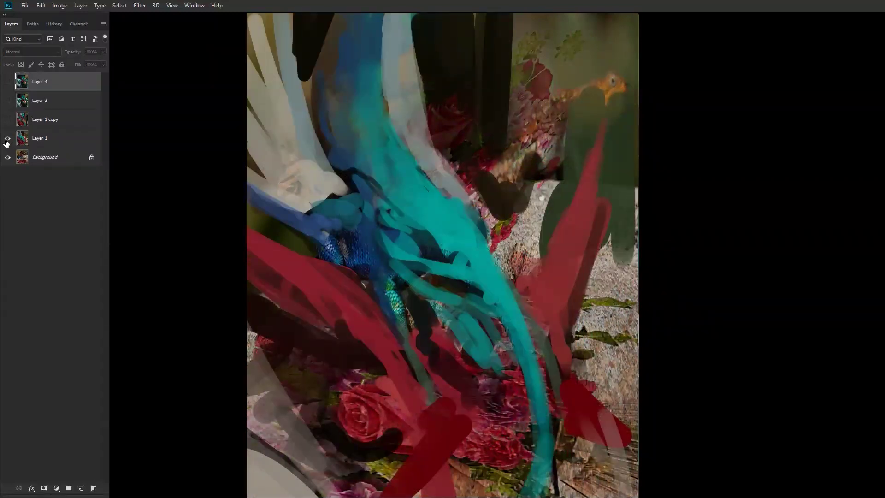
{"action": "left_click", "coordinate": [6, 120]}
{"action": "left_click", "coordinate": [6, 122]}
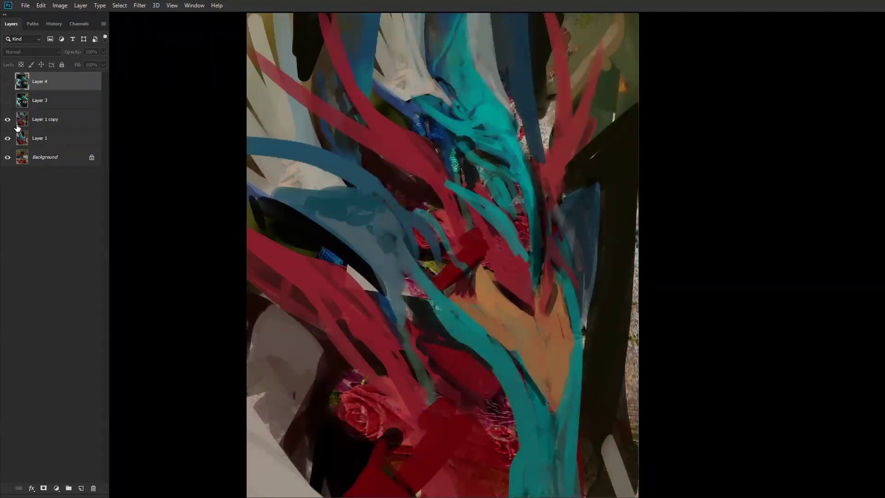
{"action": "left_click", "coordinate": [8, 102]}
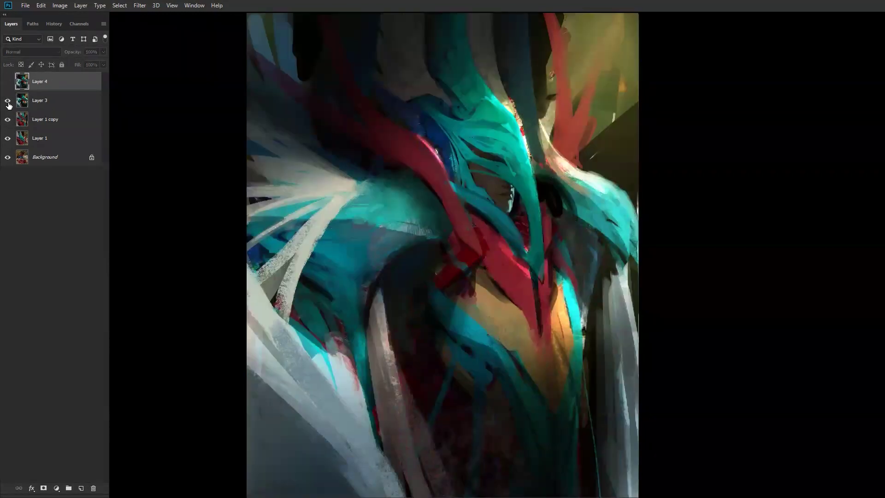
Toggle Layer 3 and Layer 4 on and off to compare the last two stages of the painting.
{"action": "left_click", "coordinate": [8, 102]}
{"action": "left_click", "coordinate": [8, 102]}
{"action": "left_click", "coordinate": [7, 102]}
{"action": "left_click", "coordinate": [8, 102]}
{"action": "left_click", "coordinate": [7, 81]}
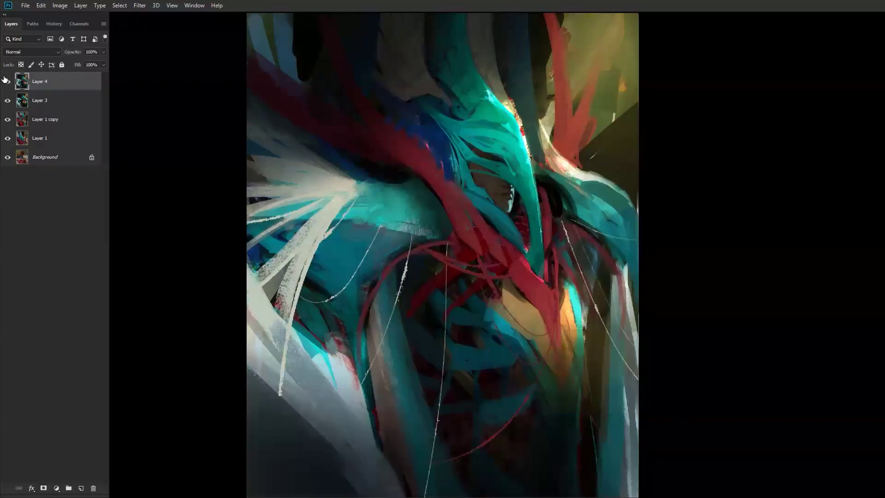
{"action": "left_click", "coordinate": [6, 81]}
{"action": "left_click", "coordinate": [6, 81]}
Flip the canvas horizontally, add a new layer and fill it with olive sampled from the painting's background.
{"action": "left_click", "coordinate": [516, 224], "text": "alt"}
{"action": "key", "text": "ctrl+shift+h"}
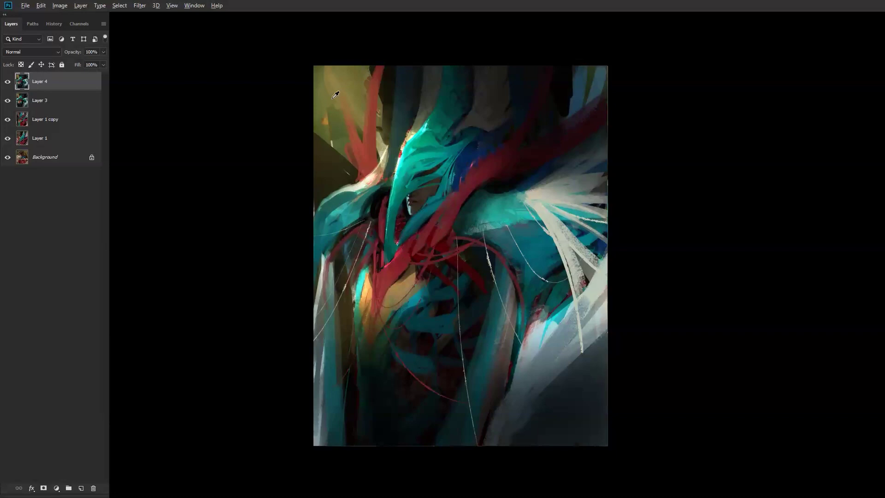
{"action": "key", "text": "ctrl+shift+alt+n"}
{"action": "left_click", "coordinate": [407, 191]}
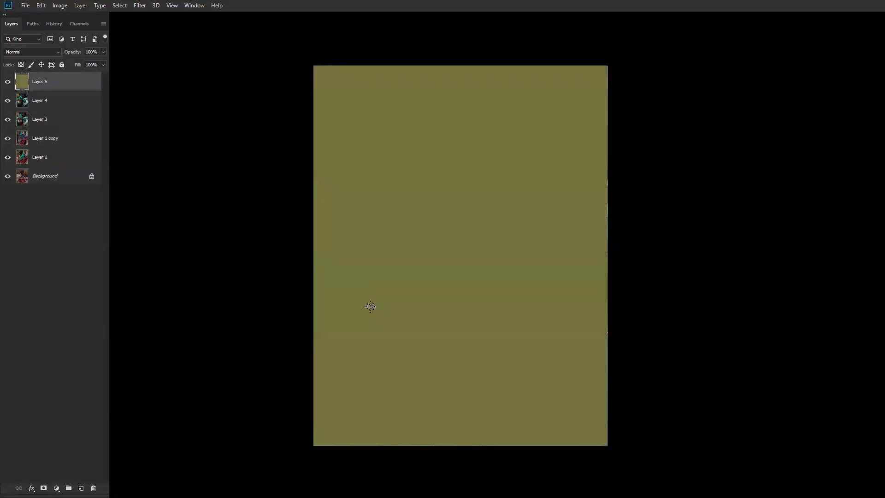
Draw a rising black curve ending in an arrowhead on Layer 5, and circle its lower bend in white.
{"action": "mouse_move", "coordinate": [327, 386]}
{"action": "left_mouse_down"}
{"action": "mouse_move", "coordinate": [446, 380]}
{"action": "mouse_move", "coordinate": [496, 354]}
{"action": "mouse_move", "coordinate": [550, 263]}
{"action": "mouse_move", "coordinate": [578, 151]}
{"action": "mouse_move", "coordinate": [567, 158]}
{"action": "mouse_move", "coordinate": [589, 157]}
{"action": "left_mouse_up"}
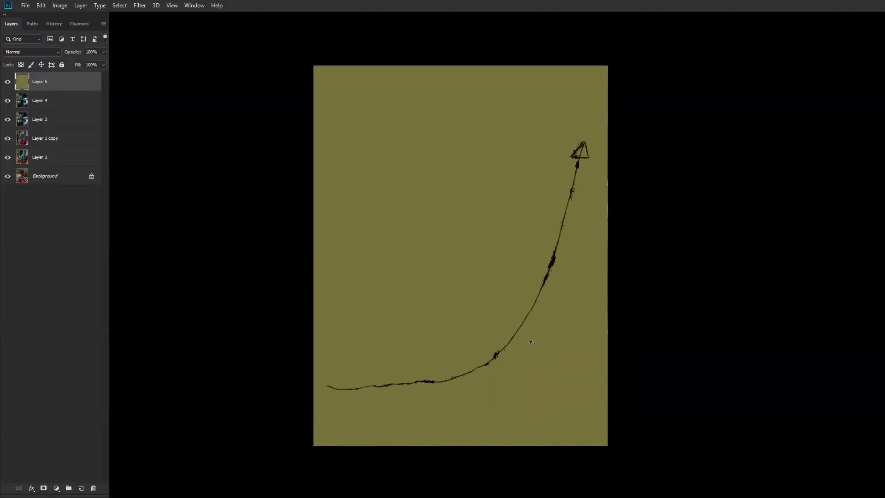
{"action": "mouse_move", "coordinate": [519, 325]}
{"action": "left_mouse_down"}
{"action": "mouse_move", "coordinate": [481, 350]}
{"action": "mouse_move", "coordinate": [529, 336]}
{"action": "mouse_move", "coordinate": [488, 363]}
{"action": "mouse_move", "coordinate": [486, 328]}
{"action": "mouse_move", "coordinate": [529, 341]}
{"action": "mouse_move", "coordinate": [489, 369]}
{"action": "mouse_move", "coordinate": [523, 328]}
{"action": "left_mouse_up"}
{"action": "key", "text": "ctrl+z"}
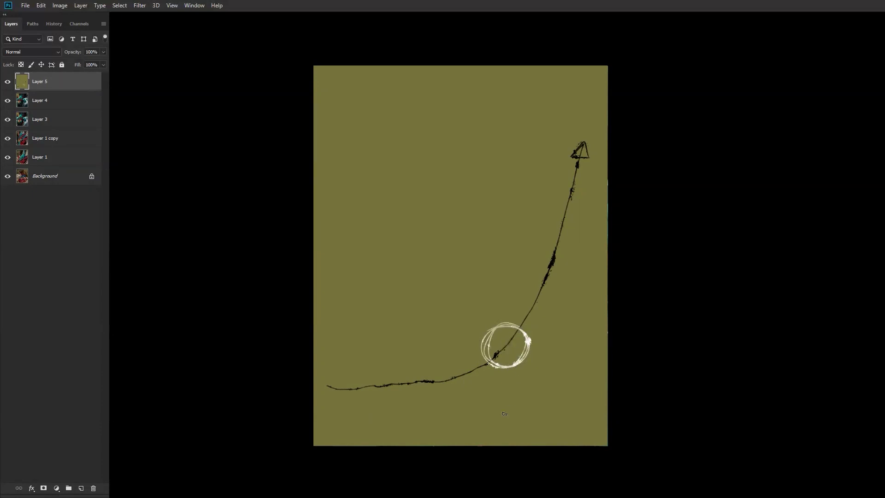